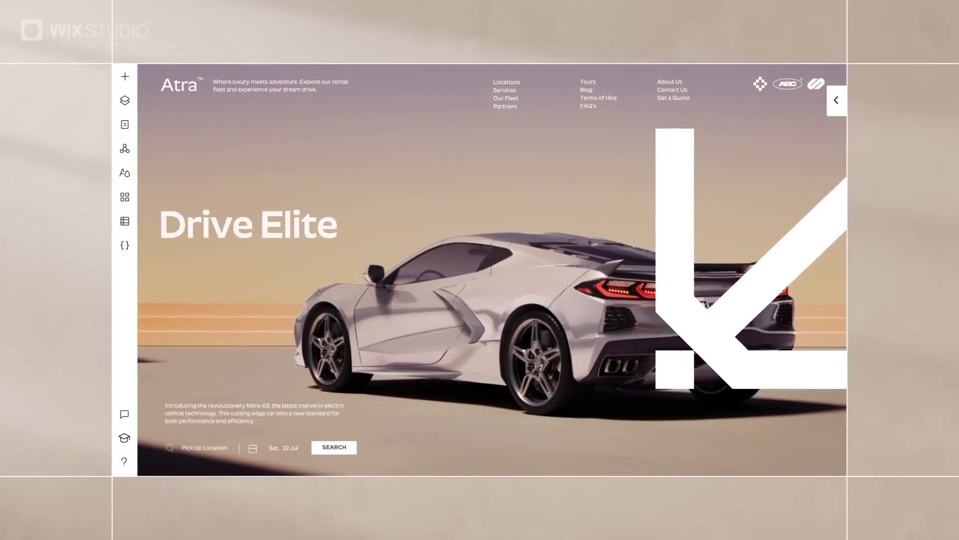
Look over the Wix Studio landing page's overview of its design features.
left_click(376, 299)
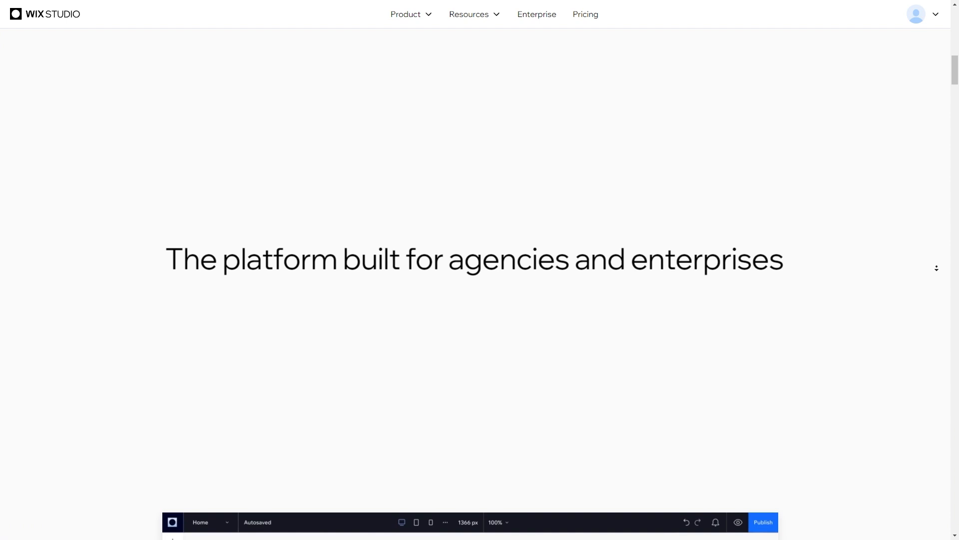
scroll(937, 268, "down", 5)
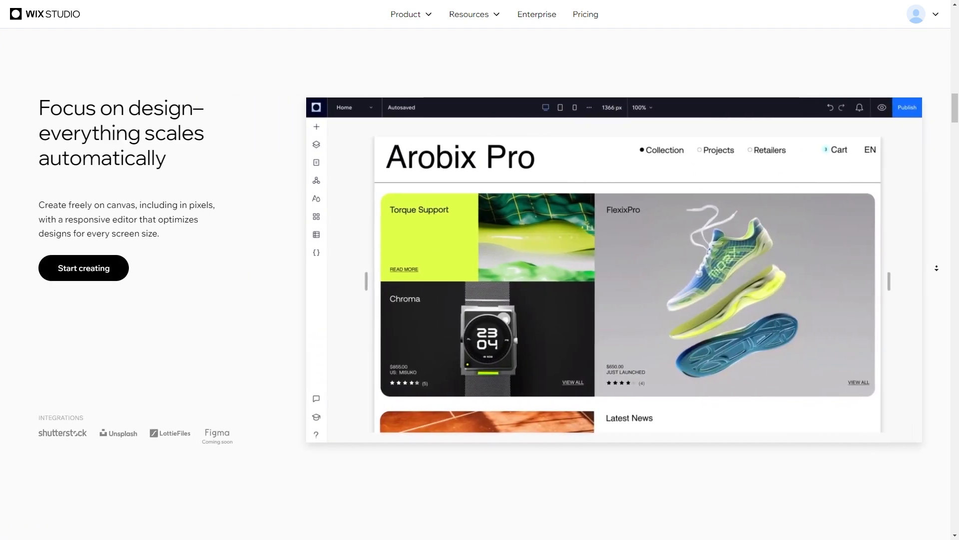
scroll(937, 268, "down", 5)
scroll(937, 268, "down", 3)
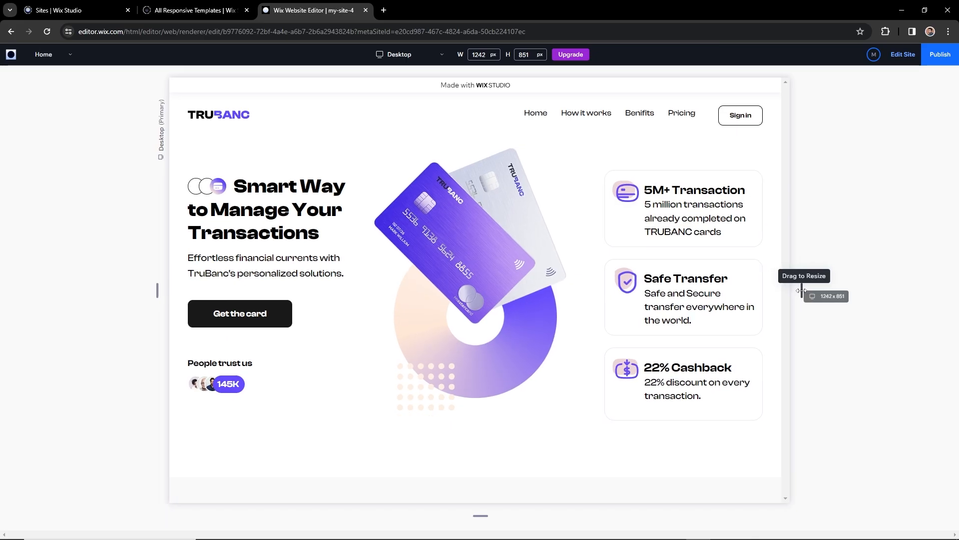
Narrow the preview of the TRUBANC page to check how its layout responds.
left_click_drag(783, 292, 572, 294)
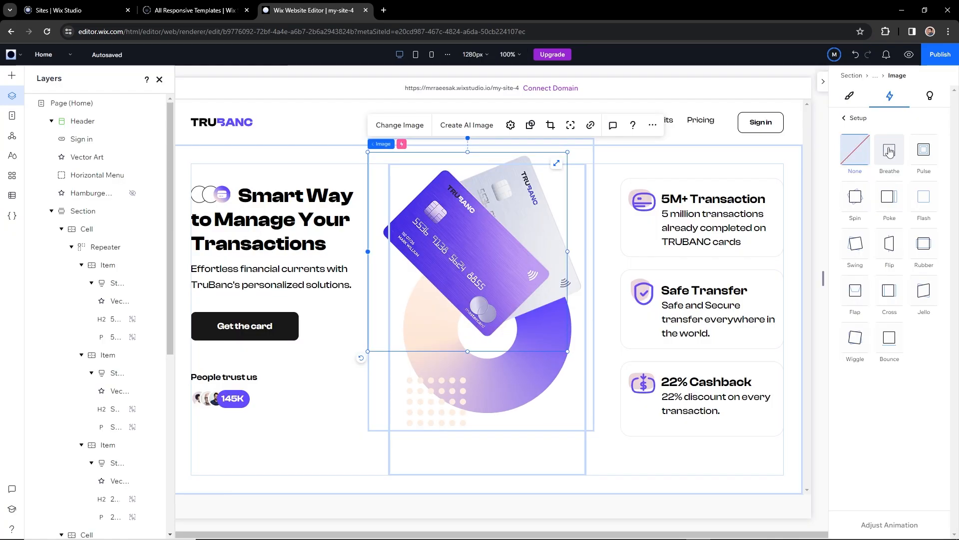
Apply the Breathe animation to the bank card image and publish the site.
left_click(889, 152)
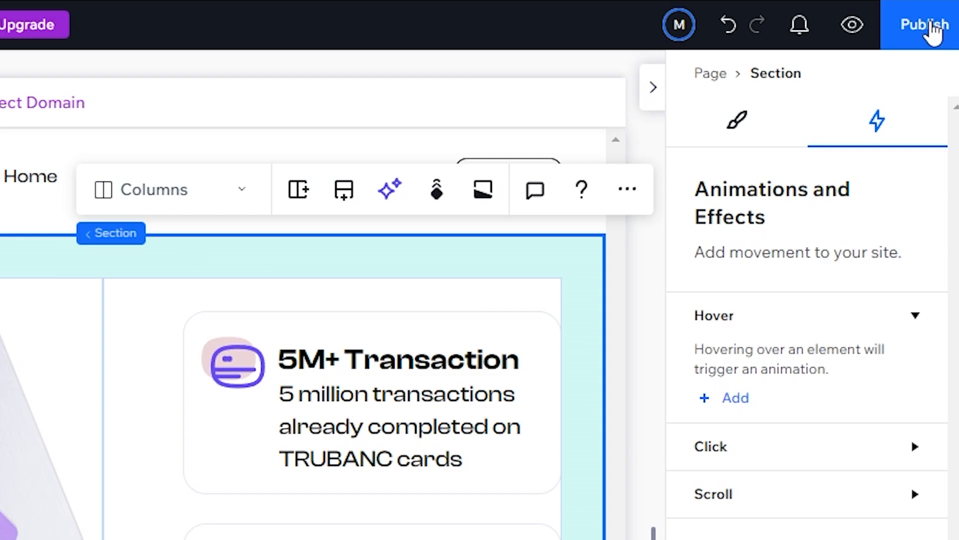
left_click(926, 34)
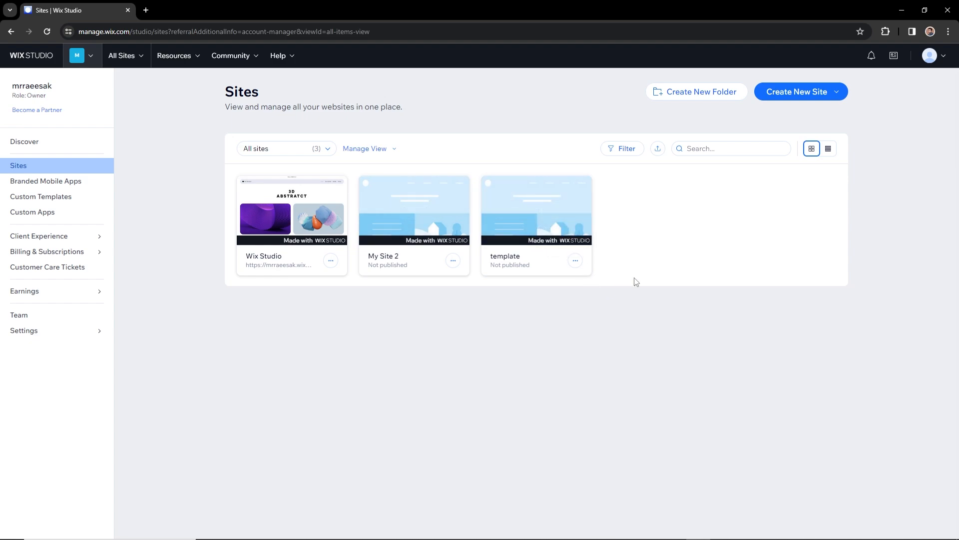
Create a new site from a template, browsing the responsive templates and opening Blank Canvas for editing.
left_click(801, 95)
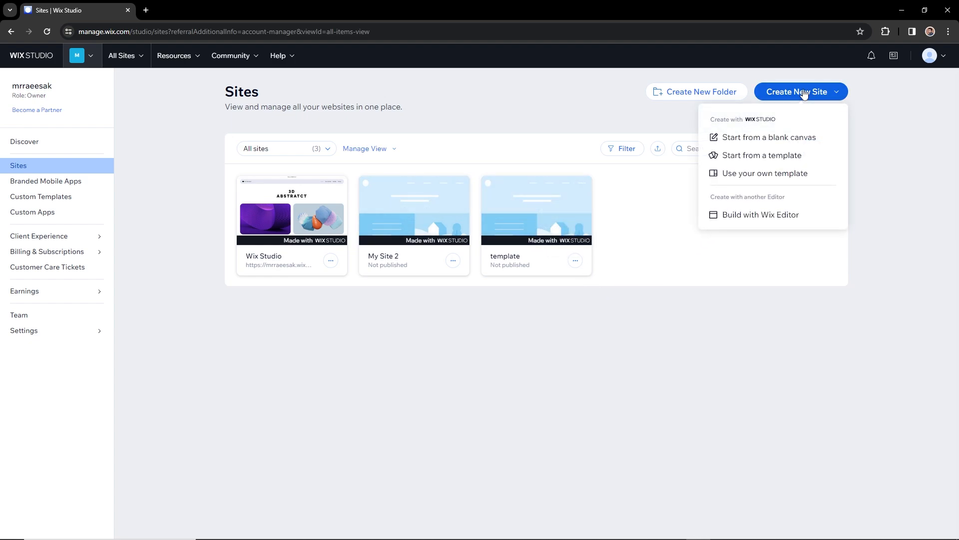
left_click(755, 156)
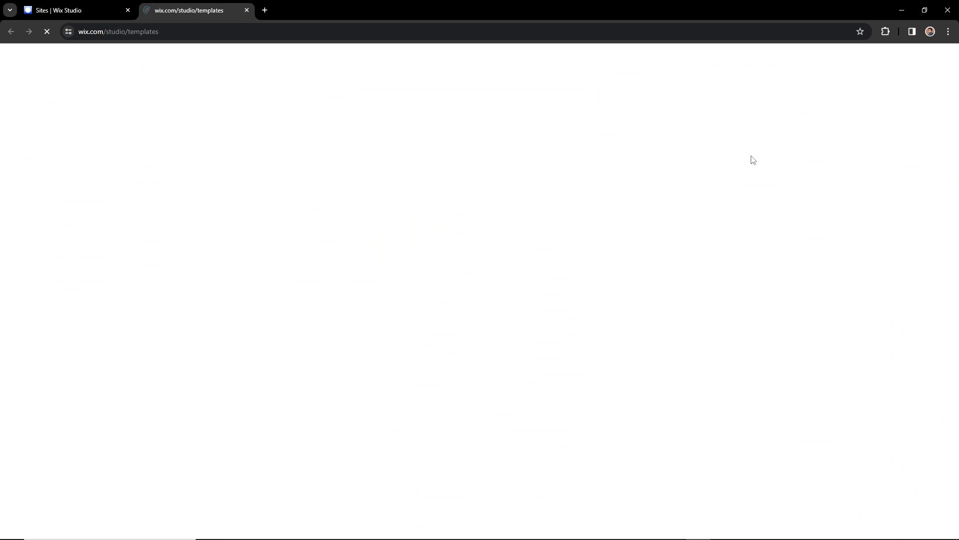
scroll(615, 253, "down", 10)
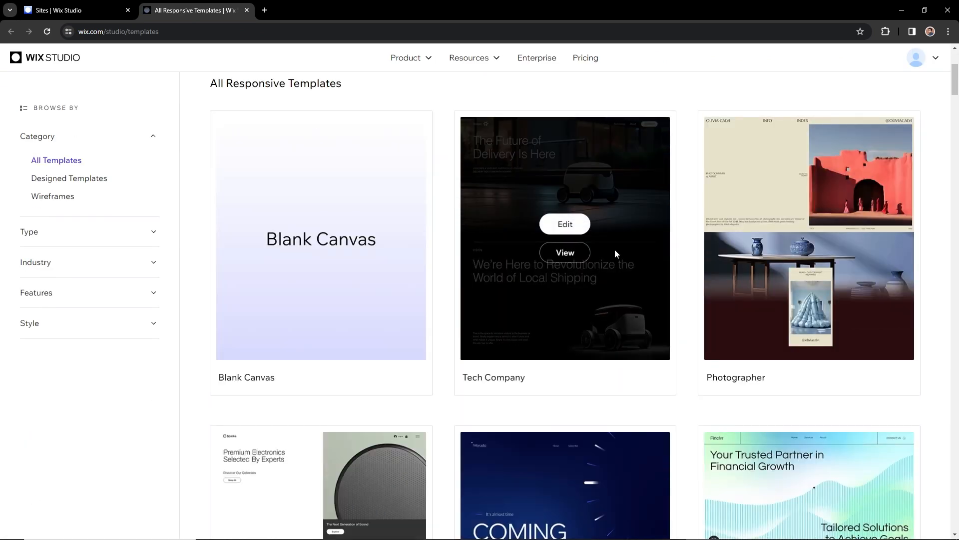
scroll(376, 334, "down", 5)
scroll(734, 316, "down", 4)
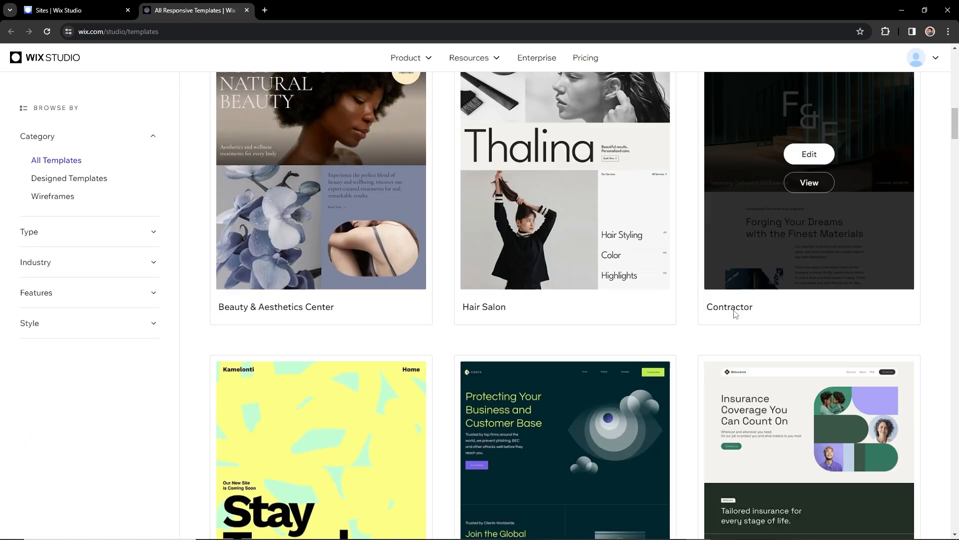
scroll(575, 329, "down", 2)
scroll(571, 329, "up", 6)
scroll(570, 330, "up", 12)
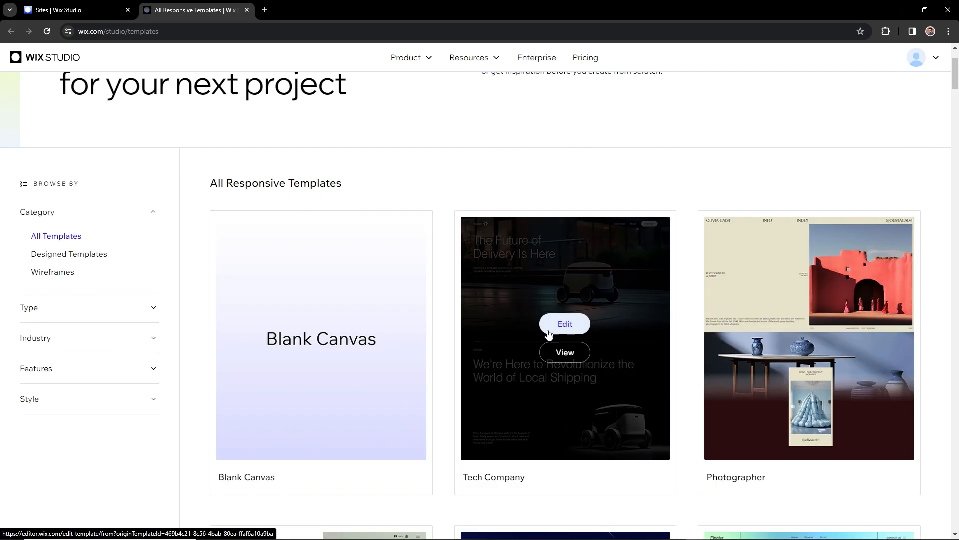
mouse_move(361, 335)
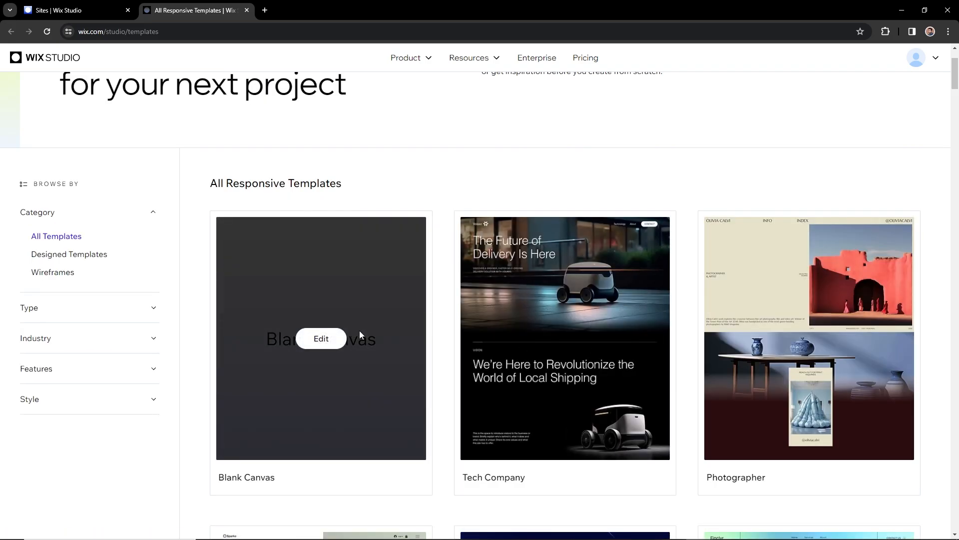
left_click(329, 345)
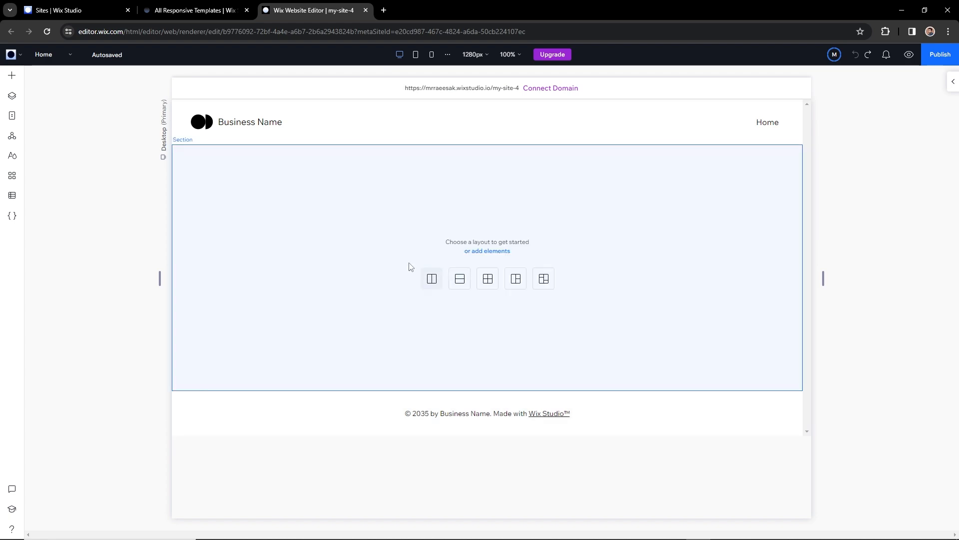
left_click(12, 55)
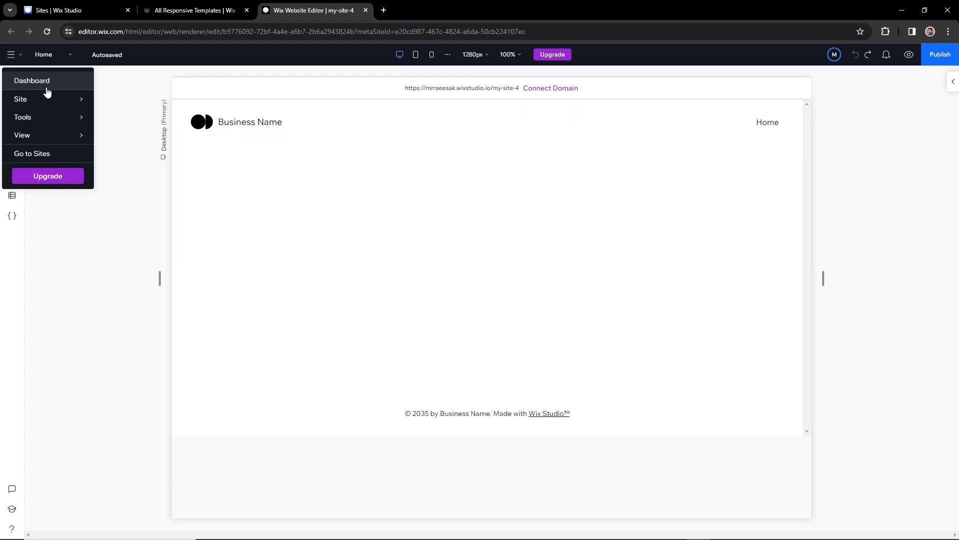
left_click(63, 55)
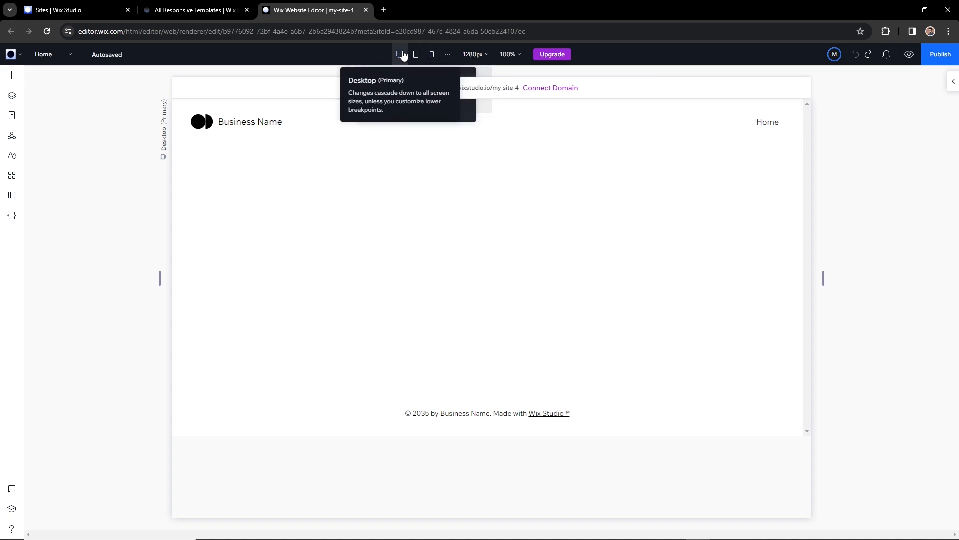
View the page at the tablet and mobile breakpoints, and return to the desktop breakpoint.
left_click(416, 56)
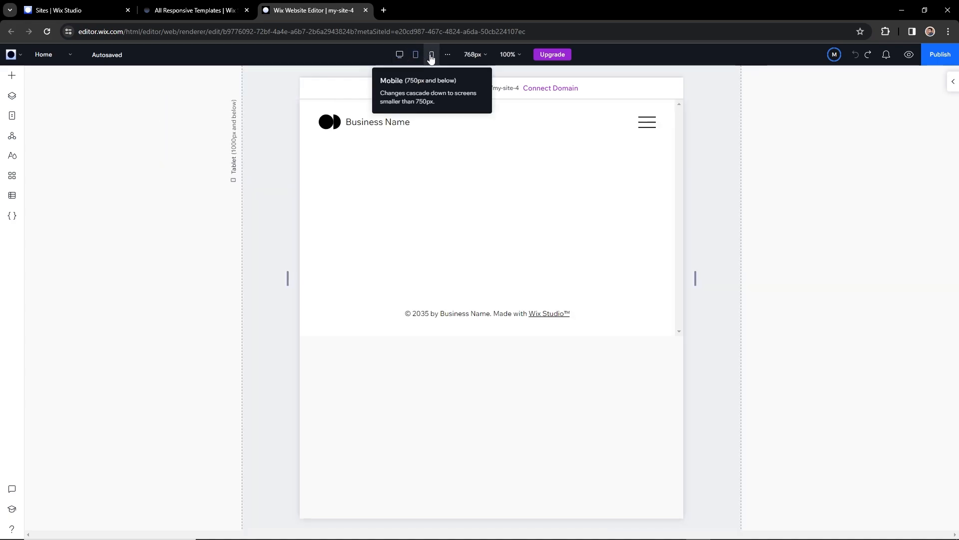
left_click(432, 55)
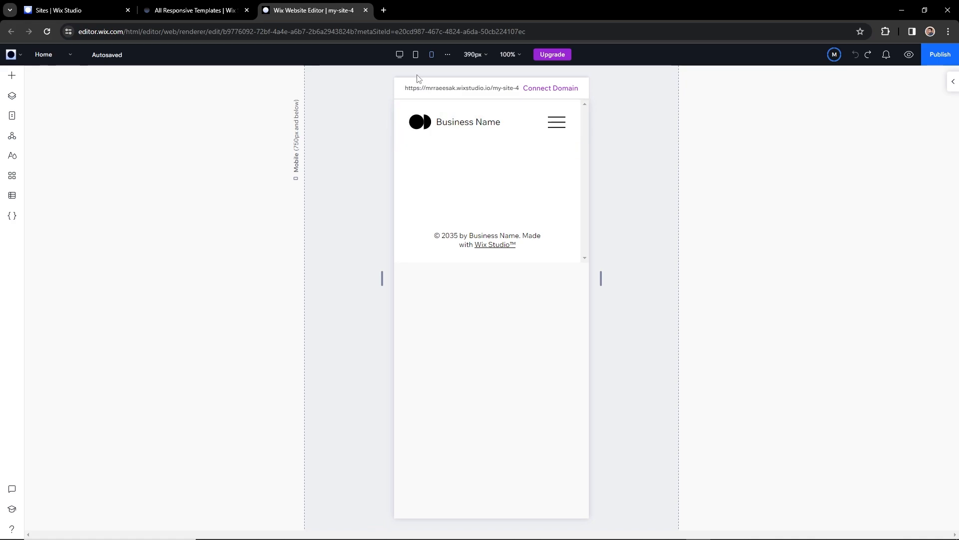
left_click(399, 54)
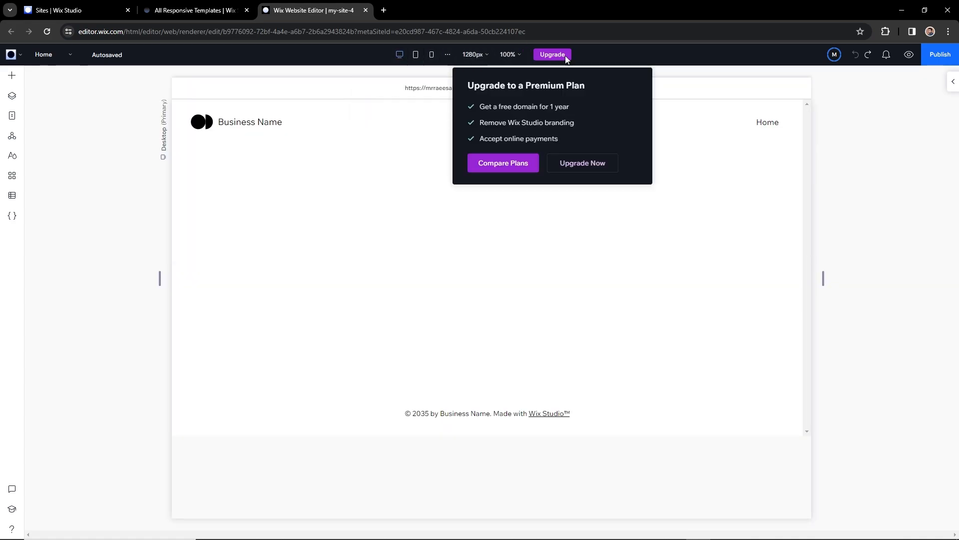
Preview the site and view the domain options for publishing, leaving them without saving.
left_click(908, 58)
left_click(908, 58)
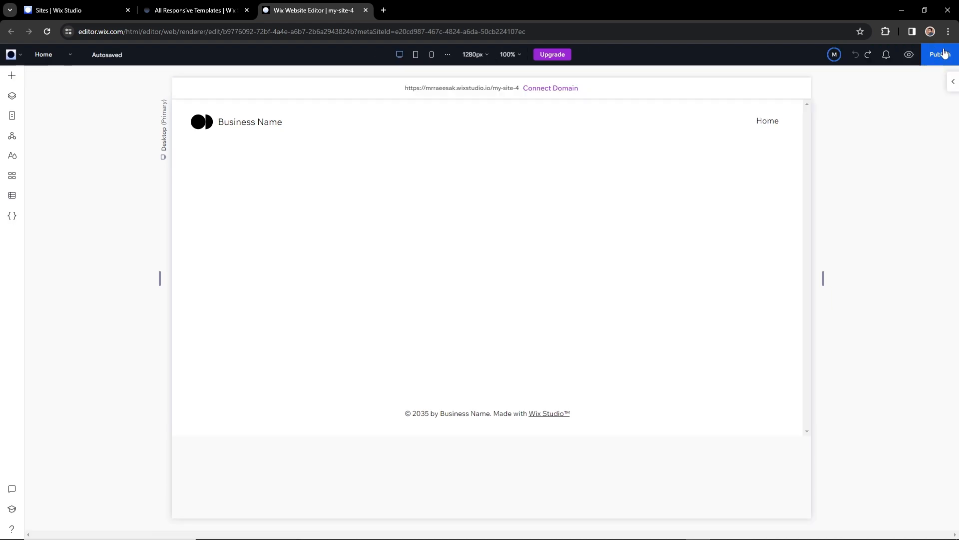
left_click(941, 54)
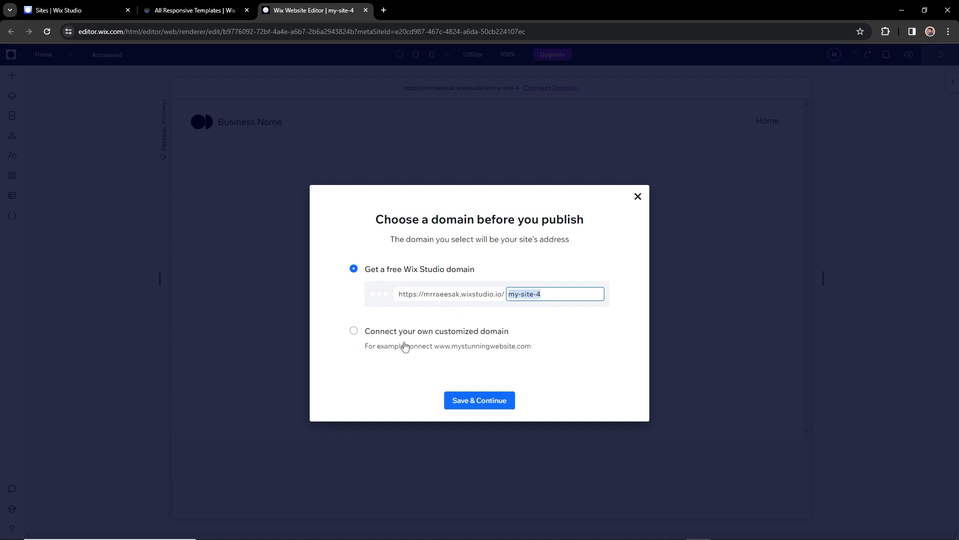
left_click(638, 197)
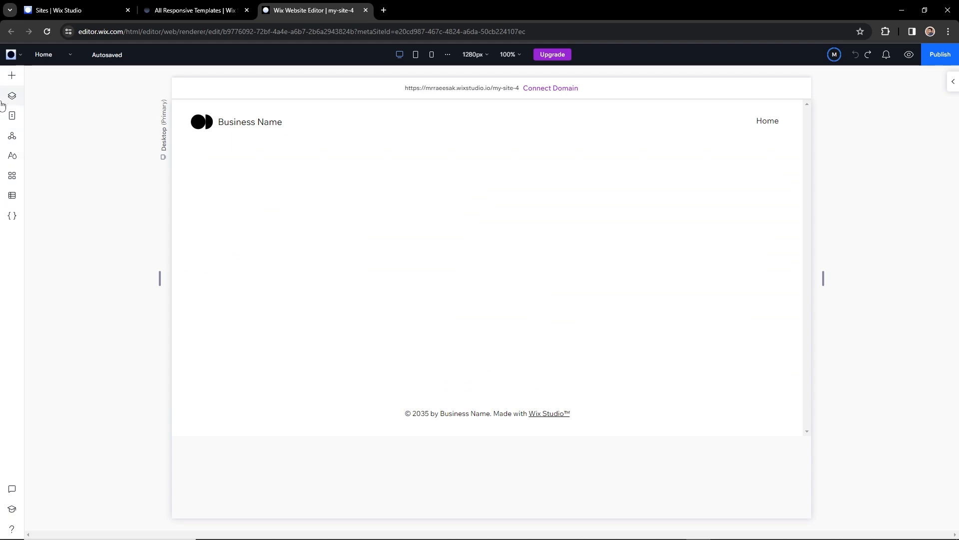
Add an image, a title and a button from the Quick Add elements to the blank section, placed one below another.
left_click(11, 77)
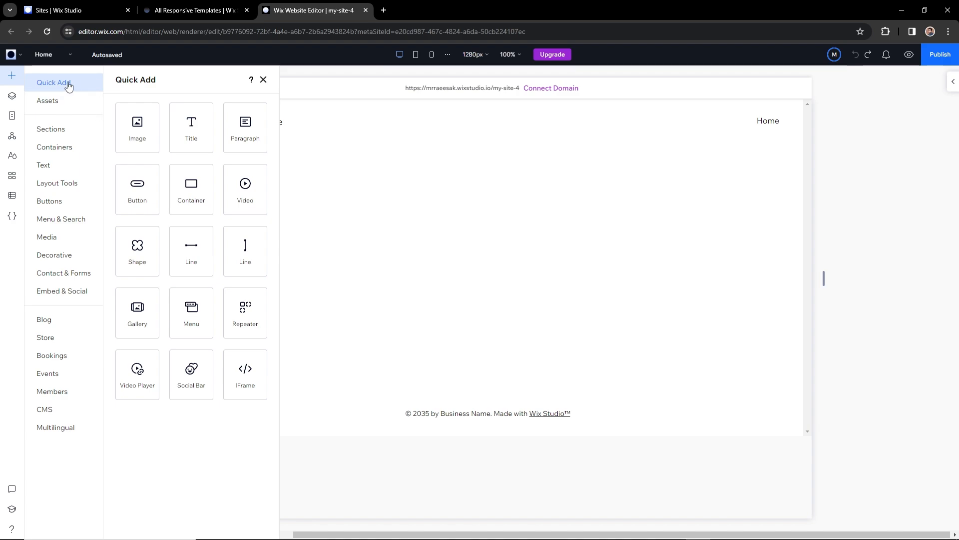
left_click_drag(146, 135, 321, 187)
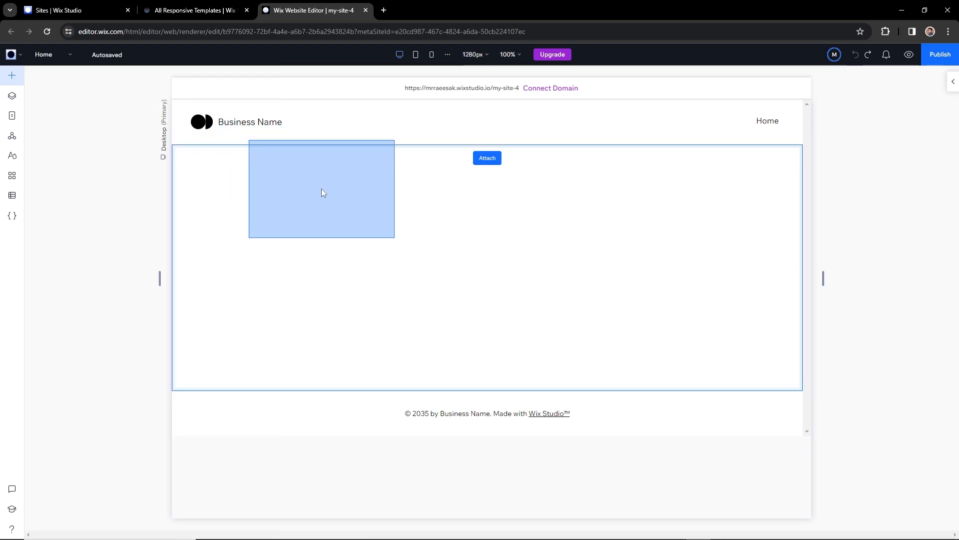
left_click(11, 77)
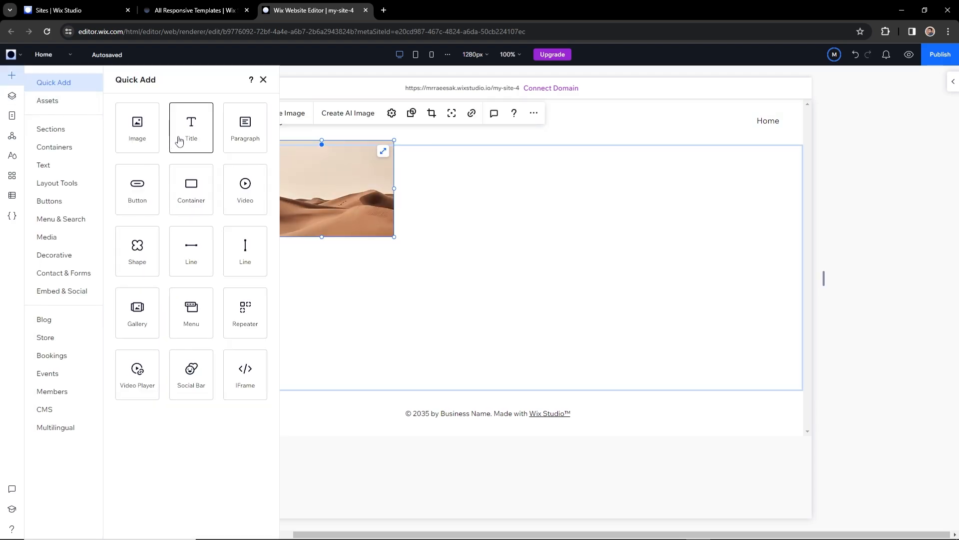
left_click_drag(179, 141, 305, 267)
left_click(10, 76)
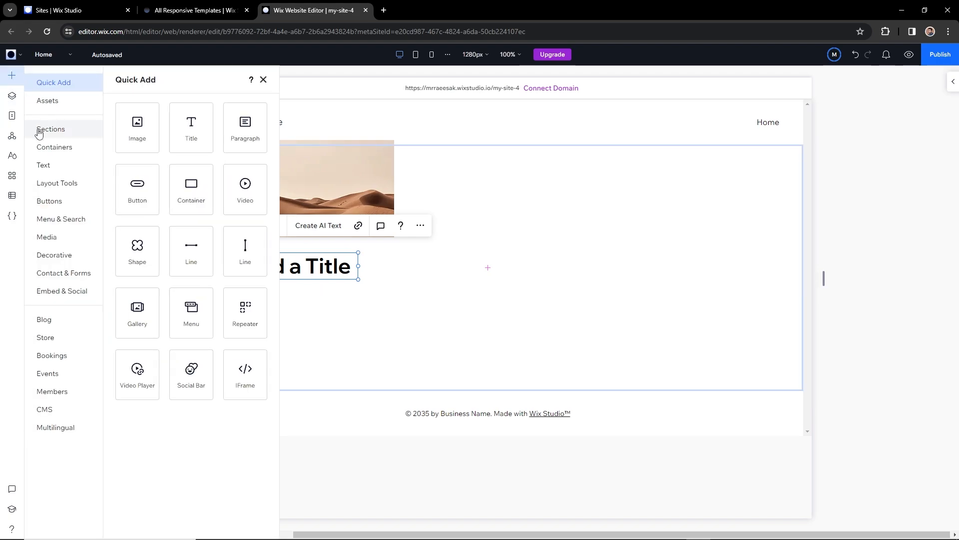
left_click_drag(135, 196, 278, 309)
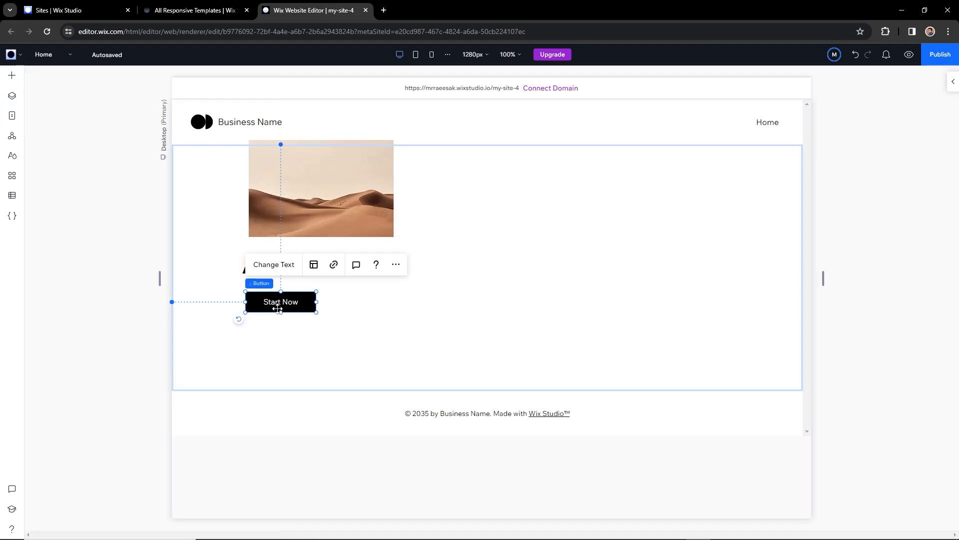
Examine the addable element categories: Assets, Sections, Containers, Text, Buttons and Media.
left_click(11, 78)
left_click(52, 100)
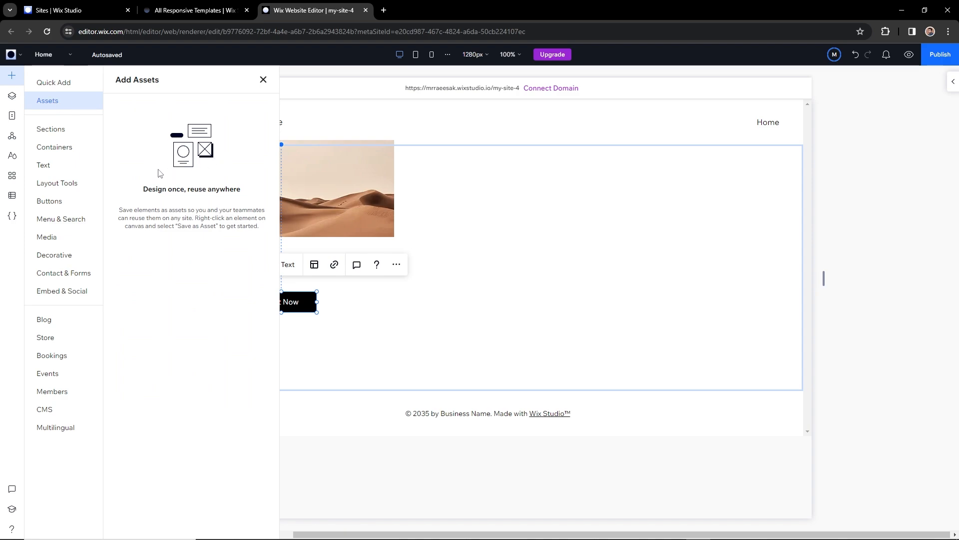
left_click(59, 130)
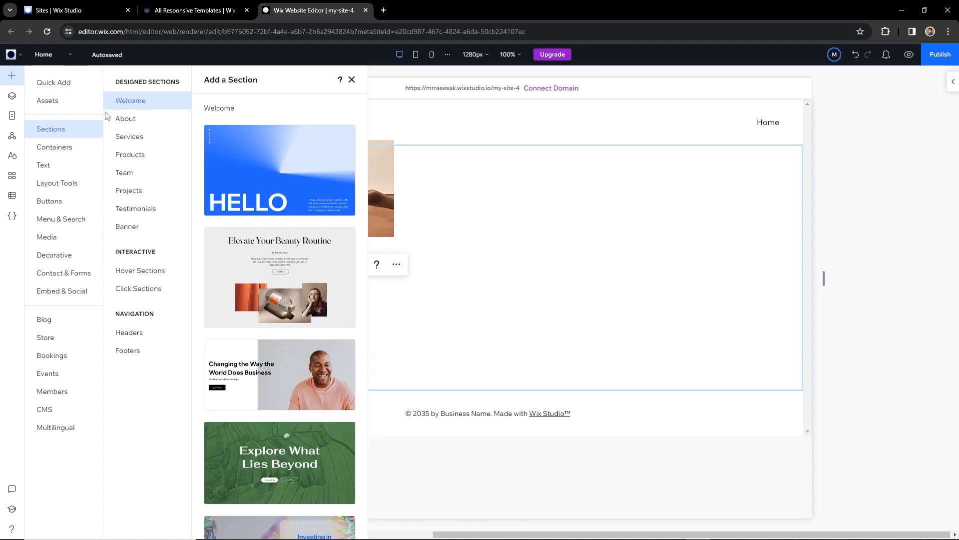
scroll(255, 244, "down", 7)
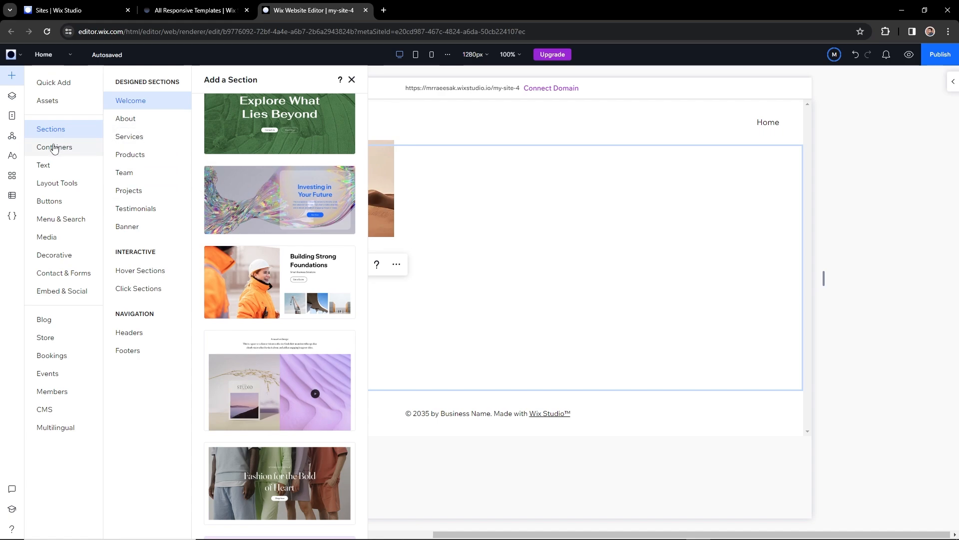
left_click(55, 150)
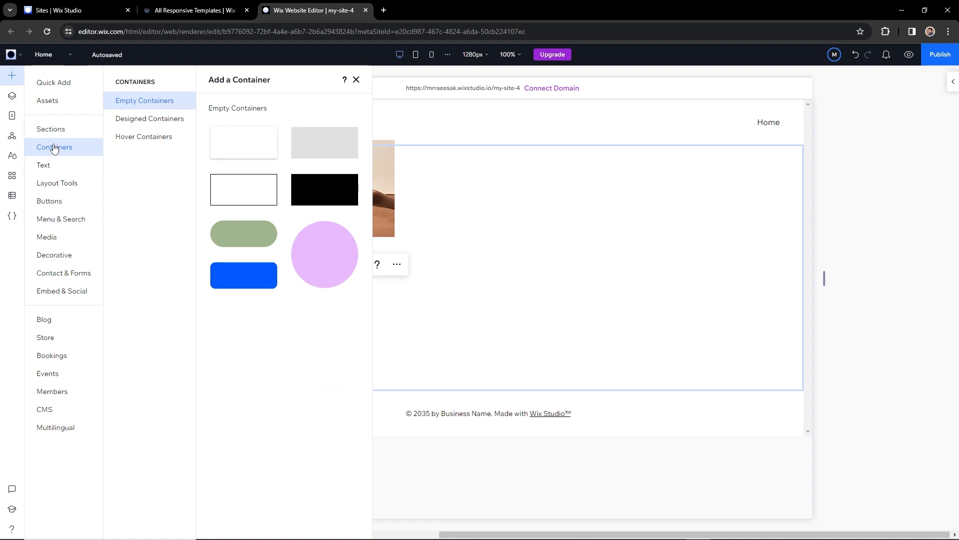
left_click(54, 166)
left_click(55, 201)
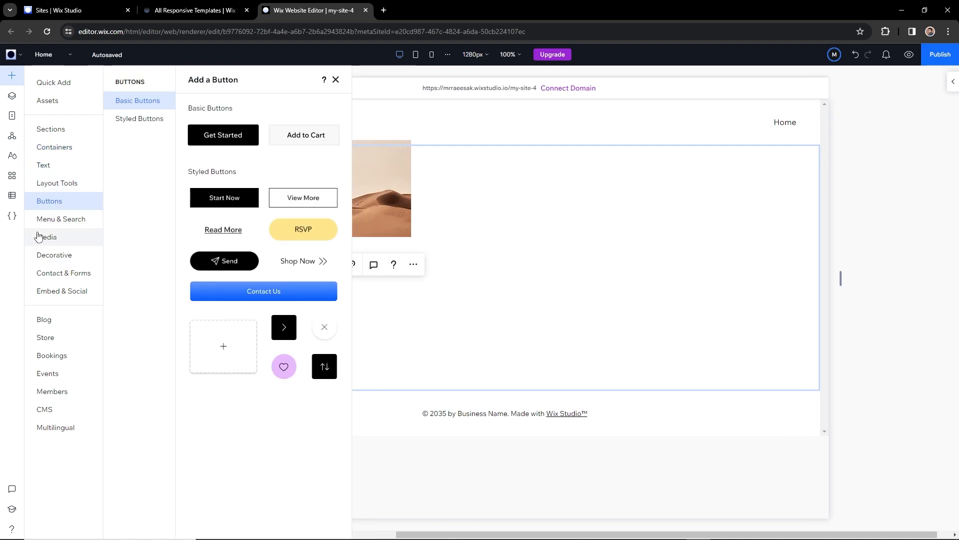
left_click(61, 242)
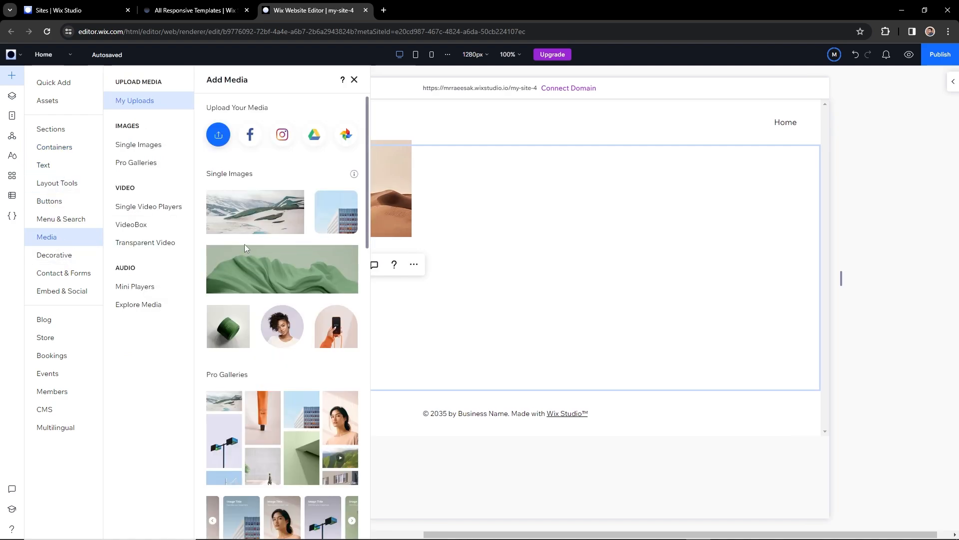
Examine the page's layer structure, selecting the section, button, title and image from the layers in turn.
left_click(13, 98)
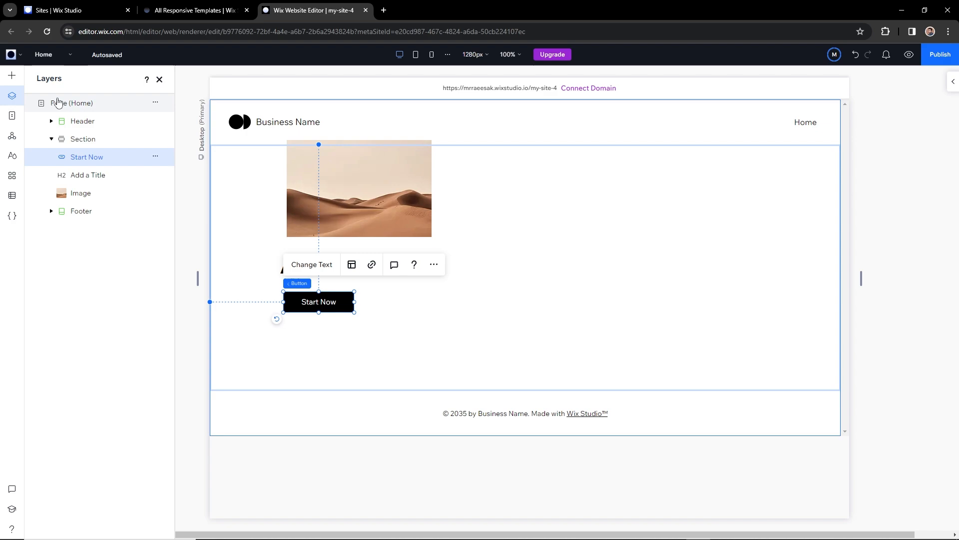
left_click(82, 140)
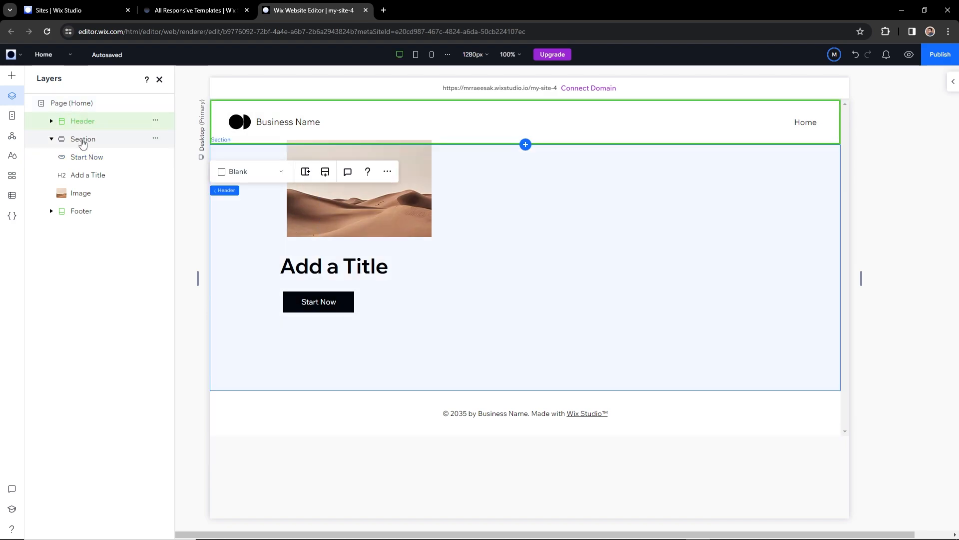
left_click(85, 157)
left_click(88, 176)
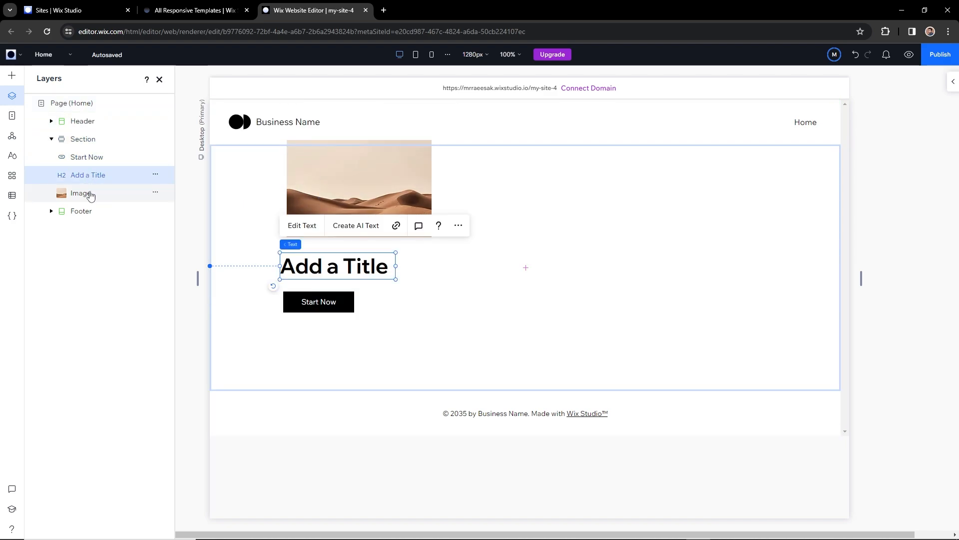
left_click(84, 196)
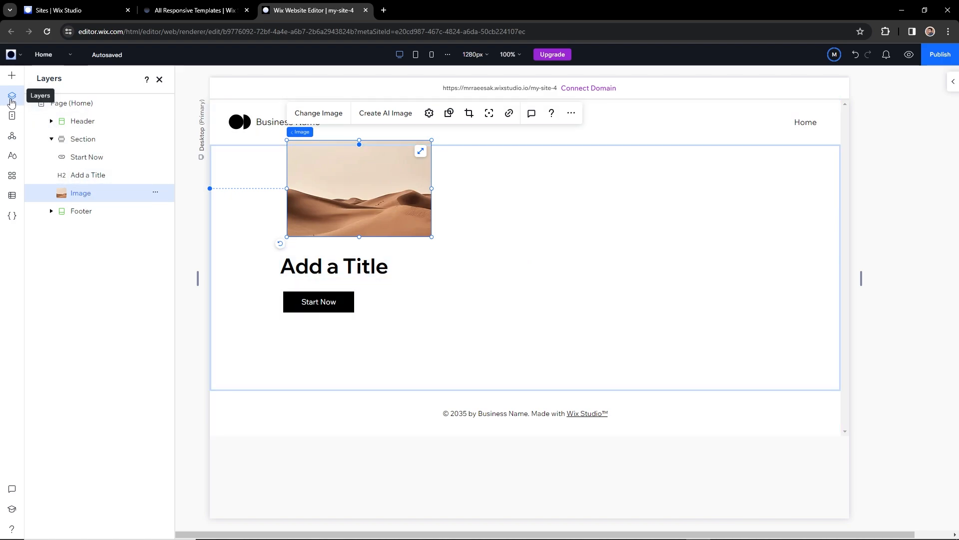
View the site pages with the options for adding a page, and the global header and footer sections.
left_click(12, 119)
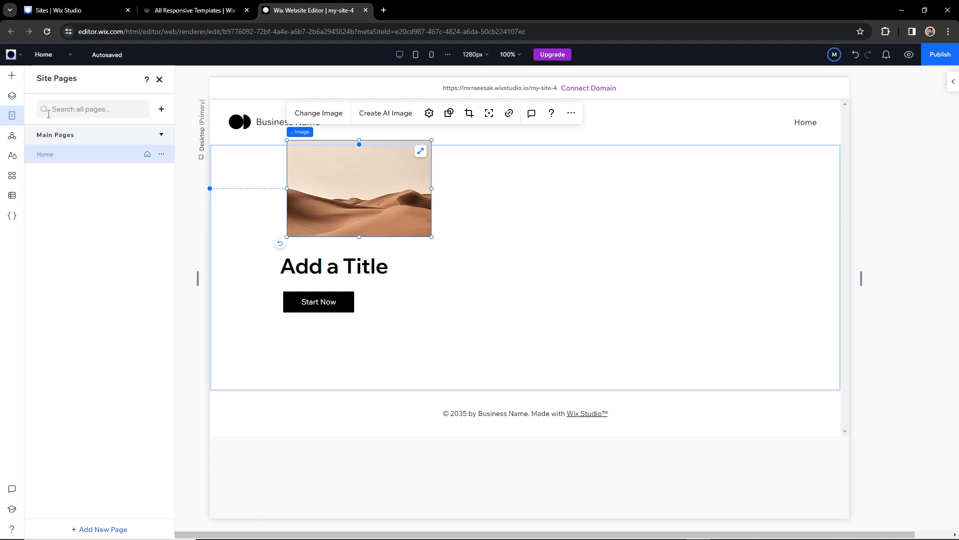
left_click(161, 109)
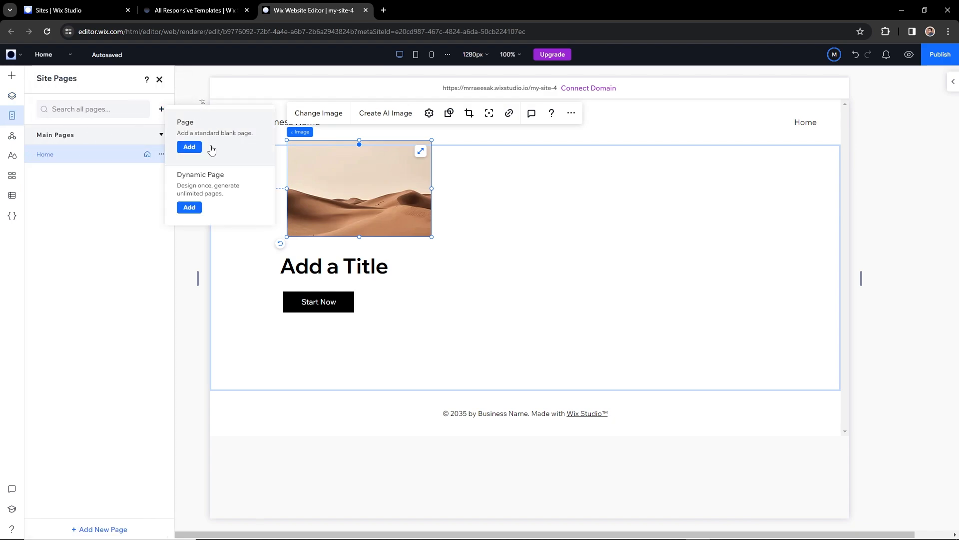
left_click(117, 177)
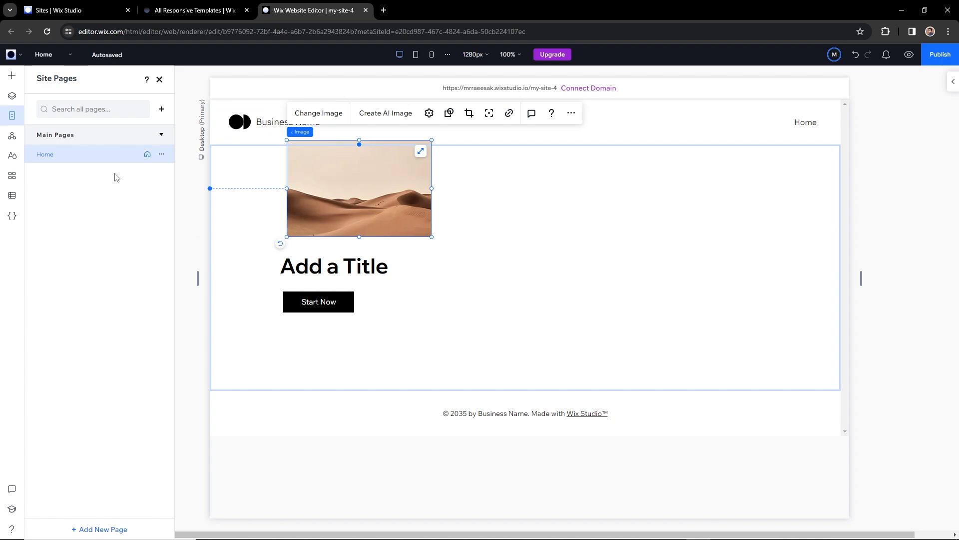
left_click(12, 141)
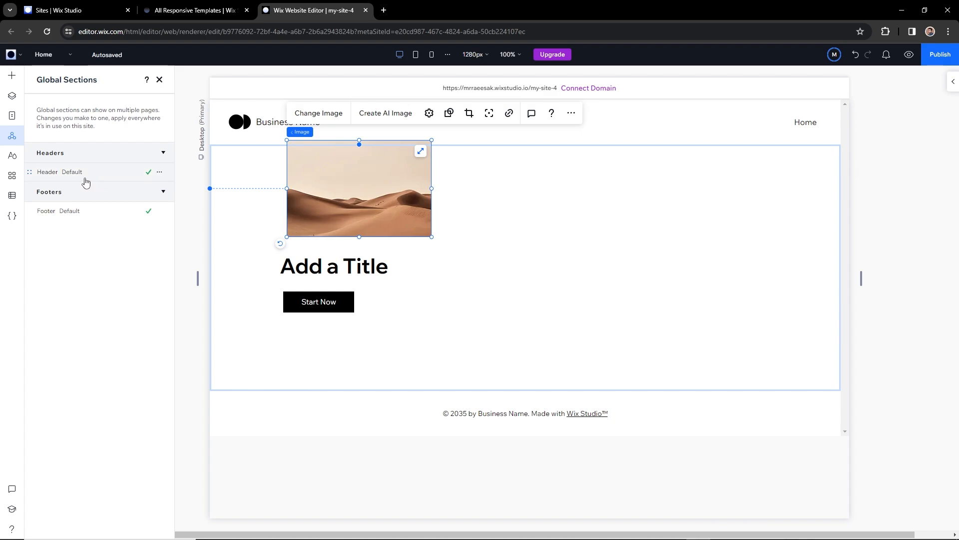
Examine the site typography and color styles, opening the Heading 1 and action color editors without applying any change.
left_click(11, 157)
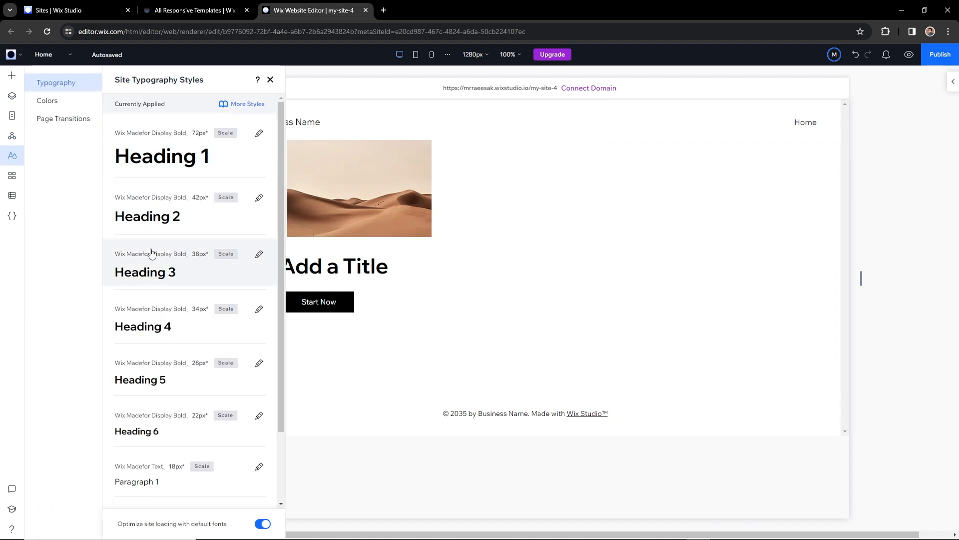
left_click(259, 133)
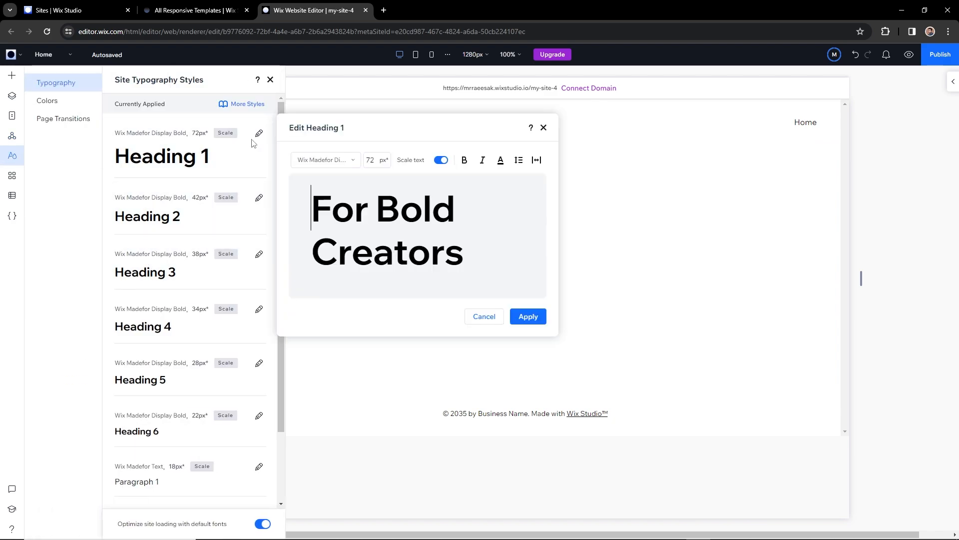
left_click(544, 129)
left_click(47, 100)
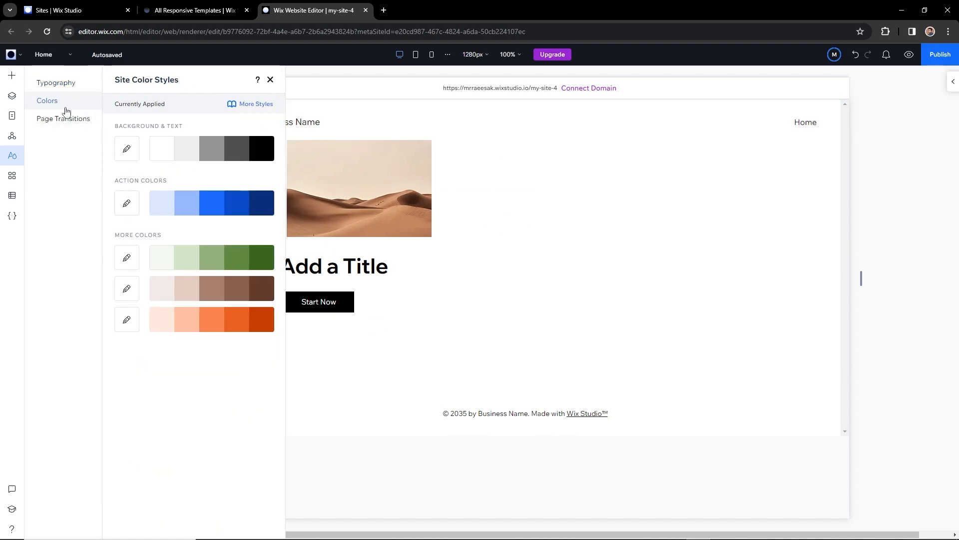
left_click(127, 203)
left_click(366, 189)
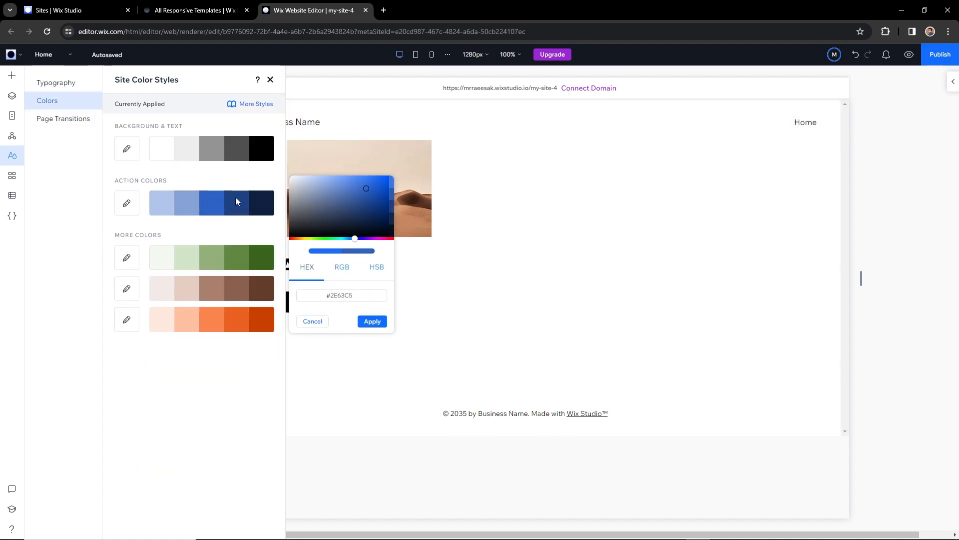
left_click(312, 321)
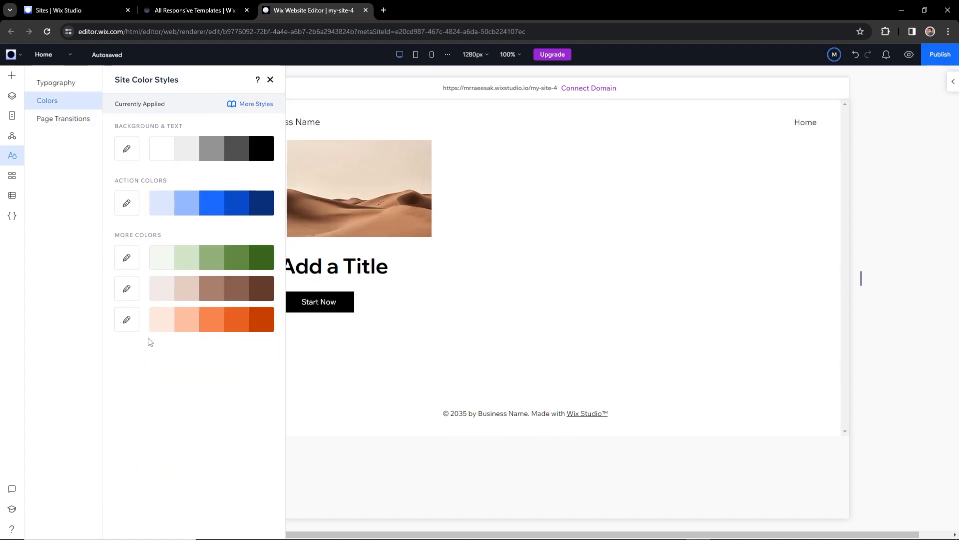
View the app manager, the CMS and the code options without adding any of them to the site.
left_click(13, 178)
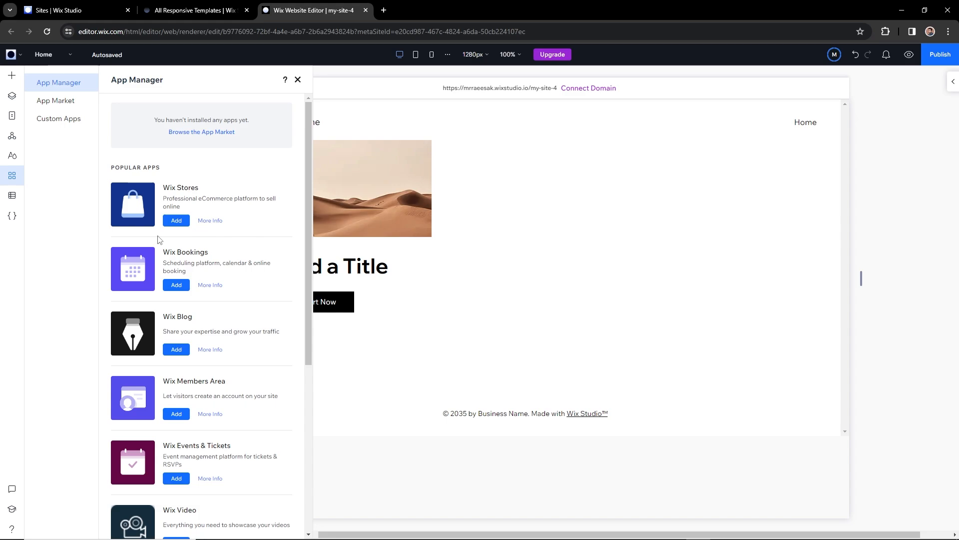
left_click(12, 196)
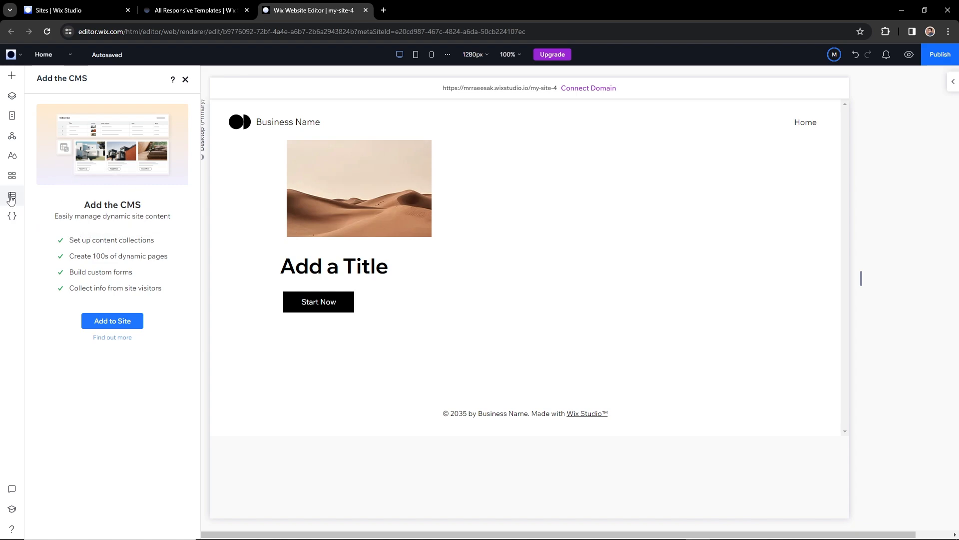
left_click(11, 219)
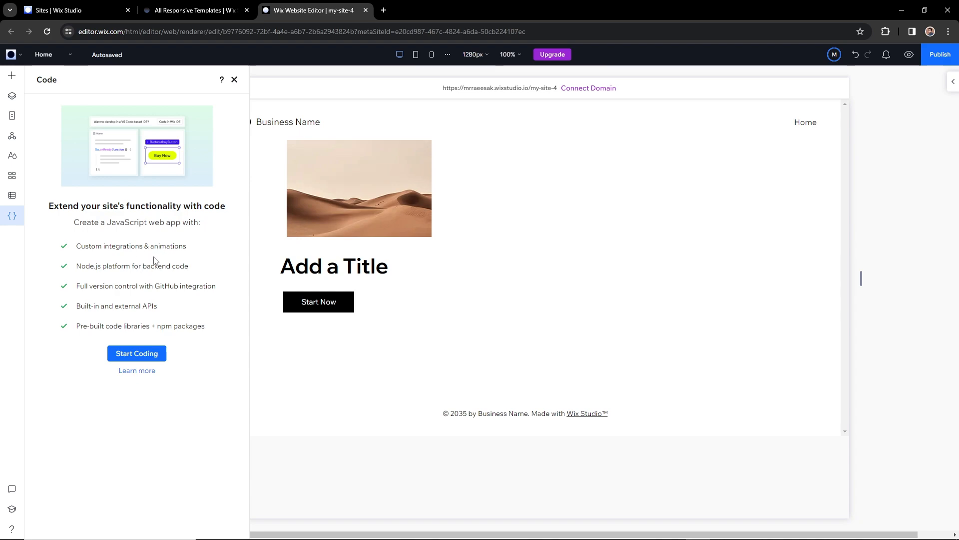
left_click(234, 81)
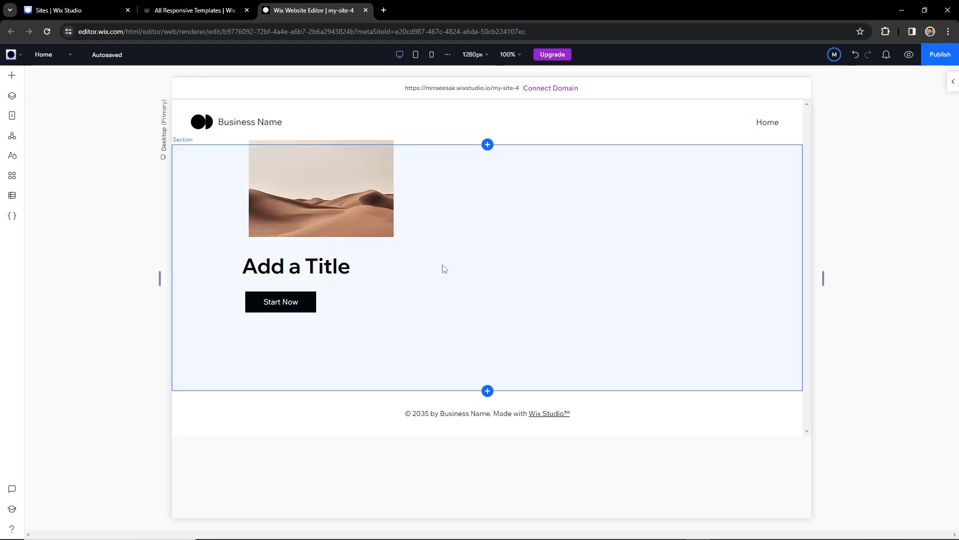
Examine the image's size, design, position and docking properties in the inspector, along with its interaction settings.
left_click(953, 82)
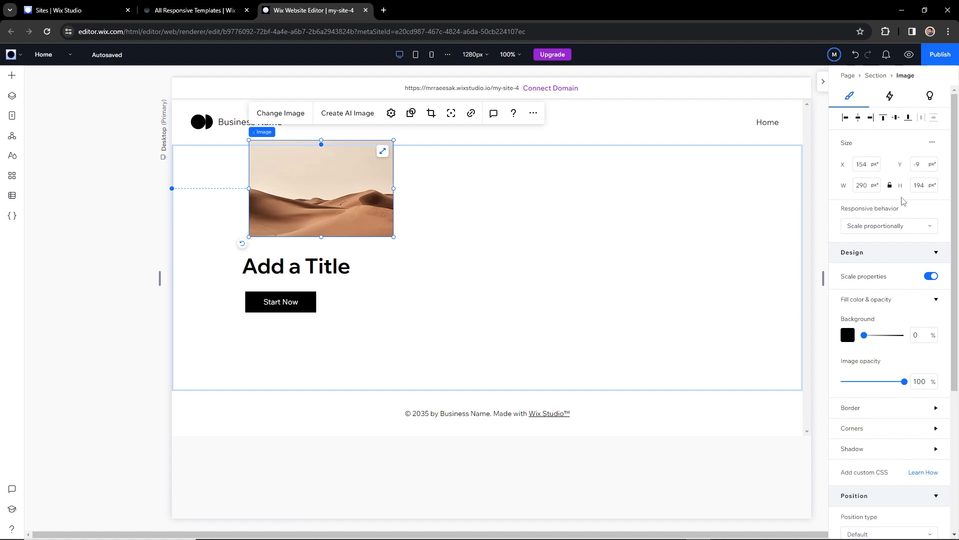
scroll(902, 211, "down", 2)
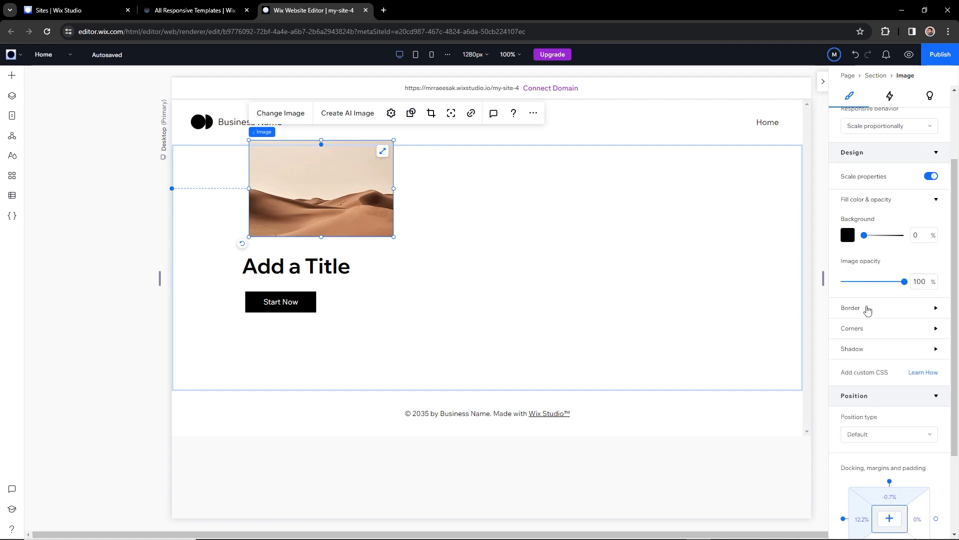
scroll(899, 308, "down", 2)
scroll(883, 298, "down", 1)
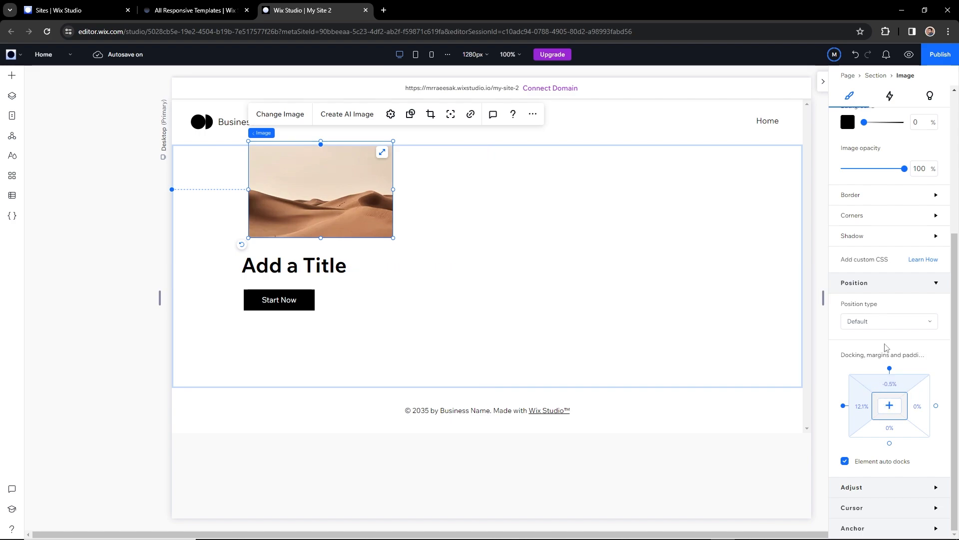
scroll(885, 347, "up", 4)
left_click(889, 97)
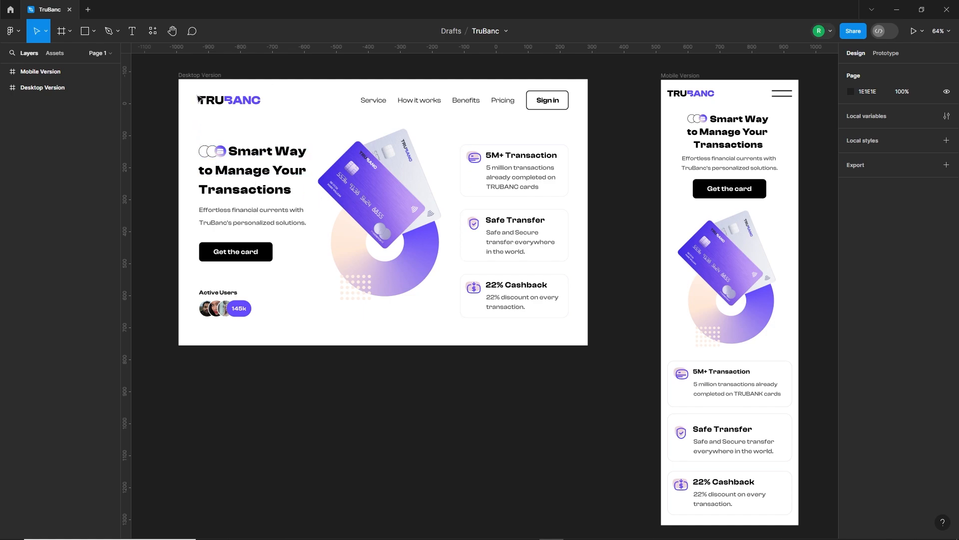
Switch to the TruBanc design in Figma and examine the desktop version's header and three-column hero content.
left_click_drag(197, 89, 432, 112)
left_click(307, 128)
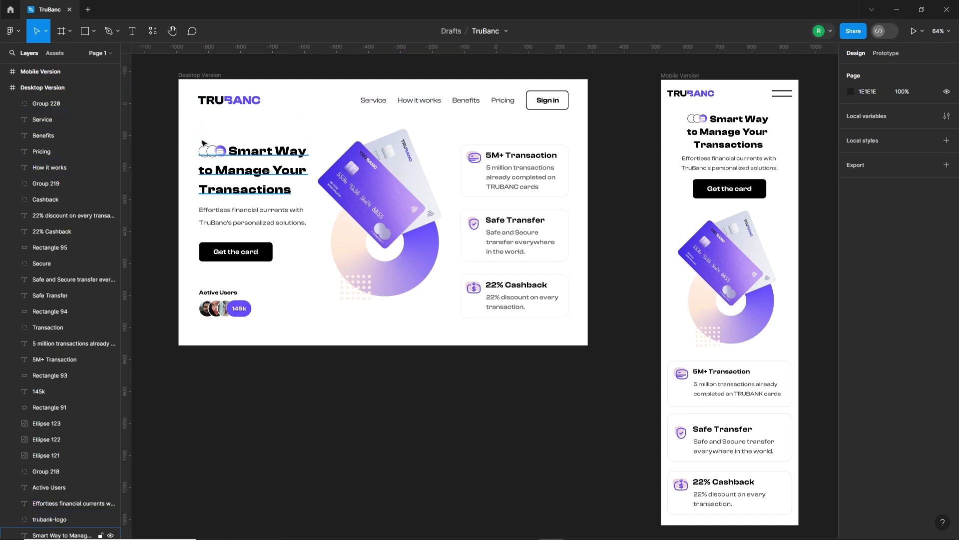
left_click_drag(202, 143, 503, 317)
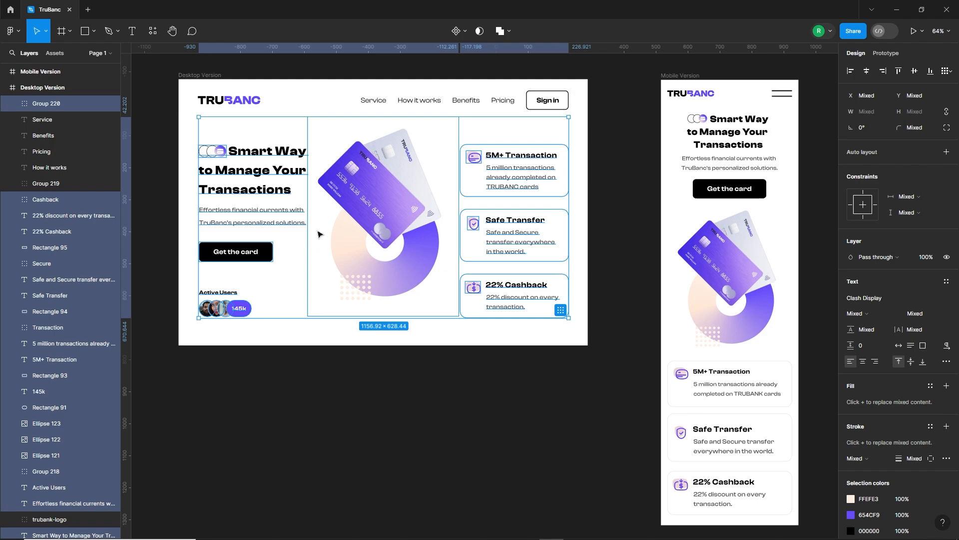
left_click(292, 333)
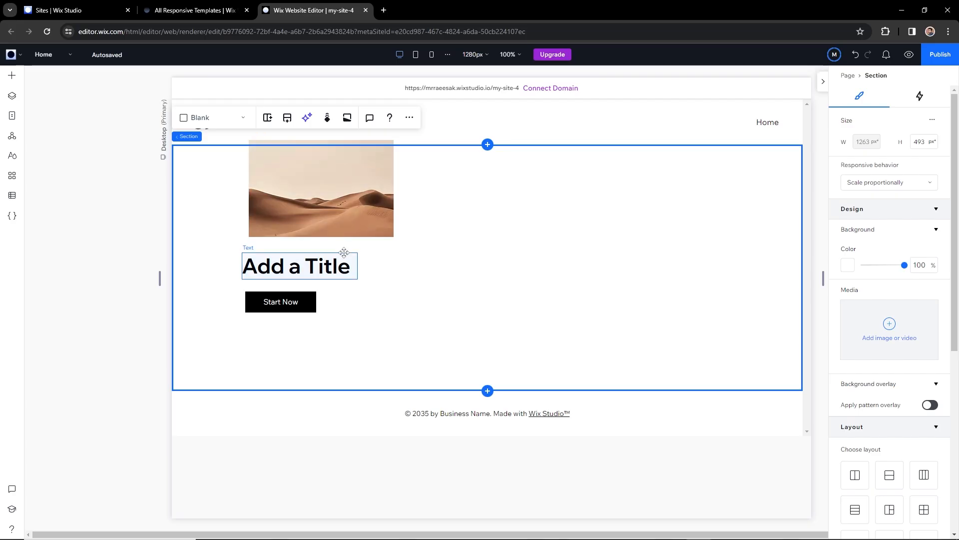
Back in Wix Studio, delete the desert image, the title and the Start Now button from the section.
left_click(325, 214)
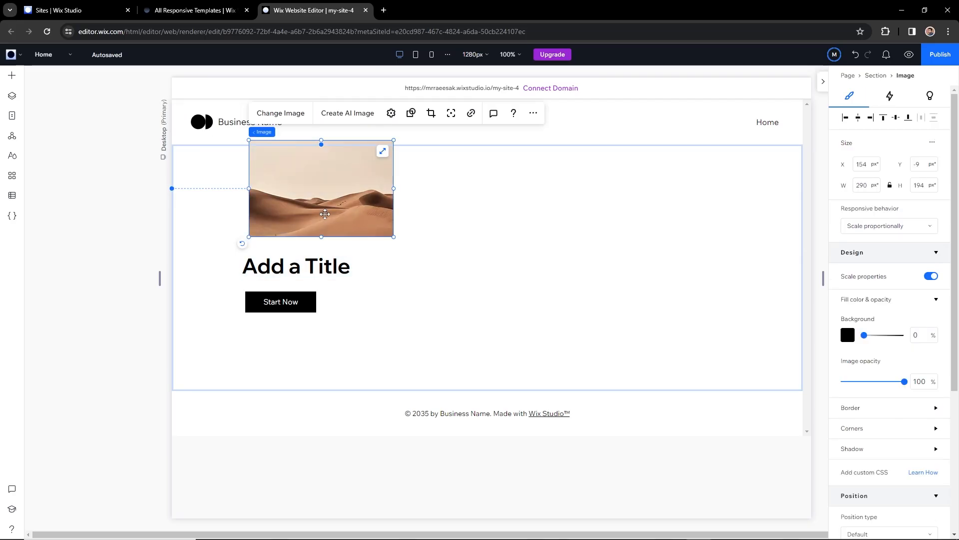
key("Delete")
left_click(299, 266)
key("Delete")
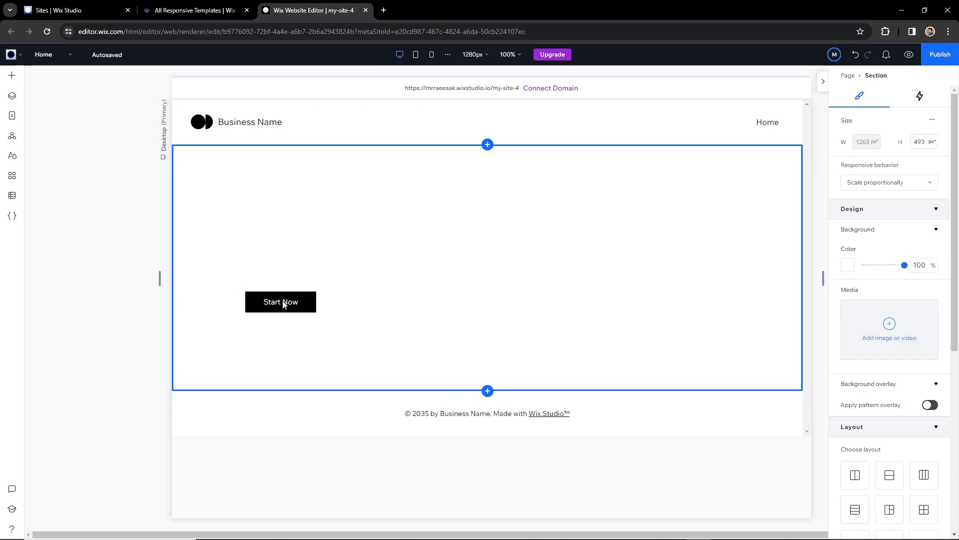
left_click(283, 304)
key("Delete")
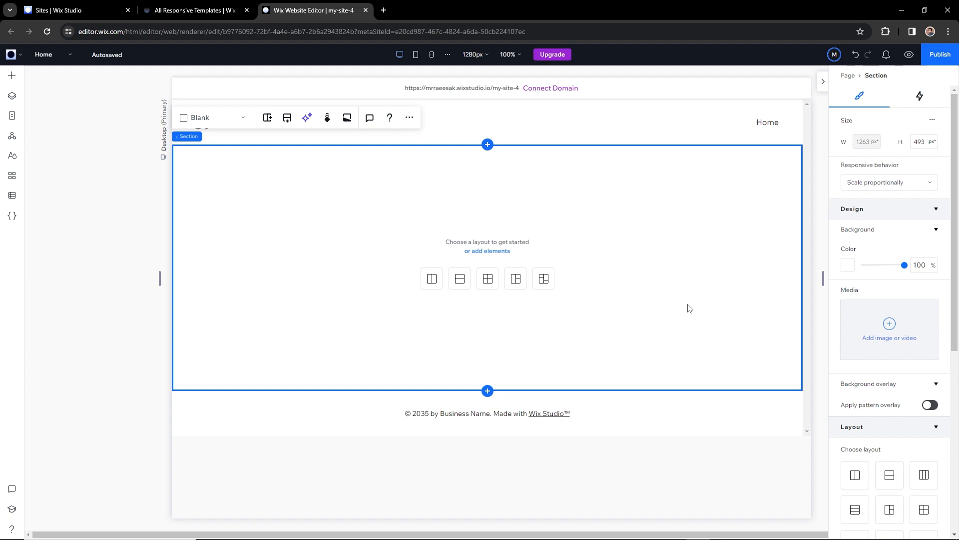
Apply a two-column layout to the empty section and add a third column.
left_click(433, 284)
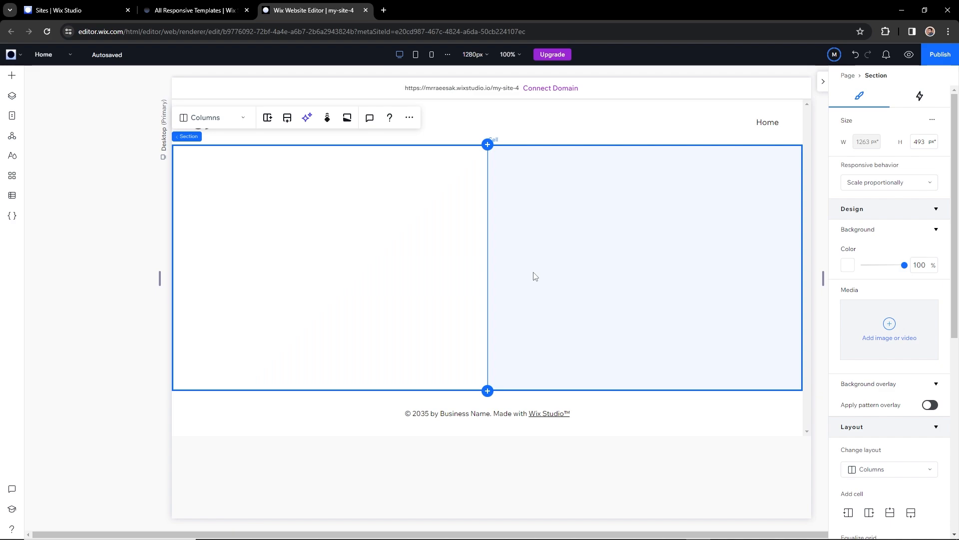
left_click(268, 119)
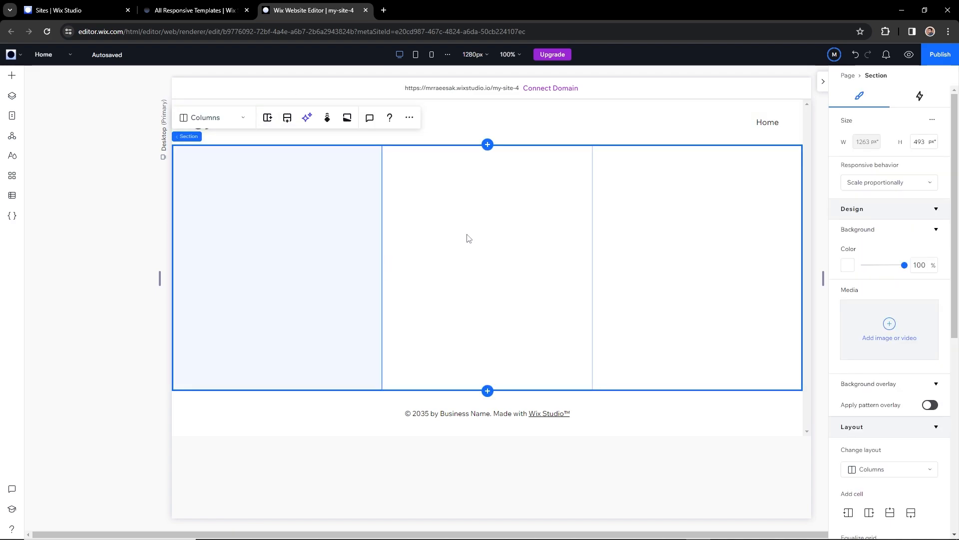
scroll(842, 295, "down", 2)
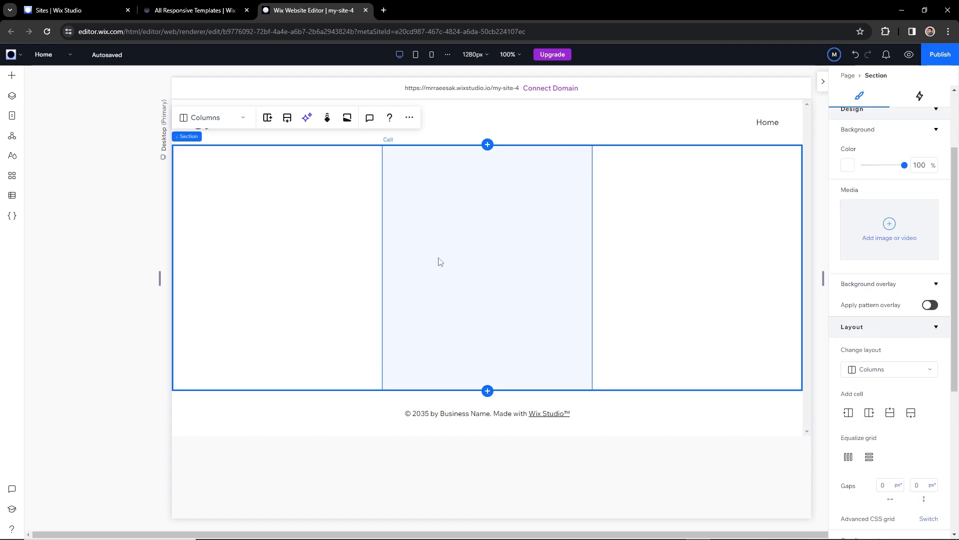
Check the hero text in the Figma design, and place a Heading 1 text element near the top of the section's first column.
left_click(345, 245)
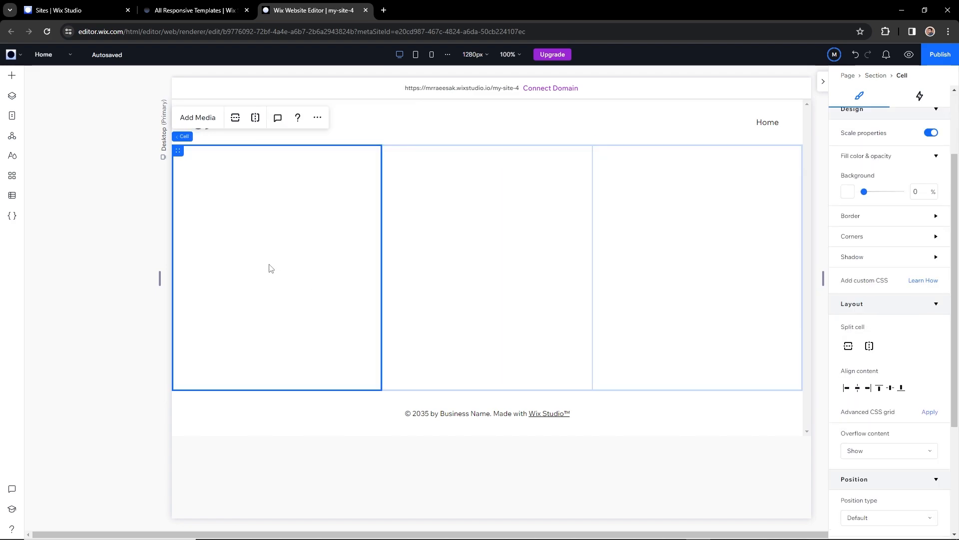
key("alt+Tab")
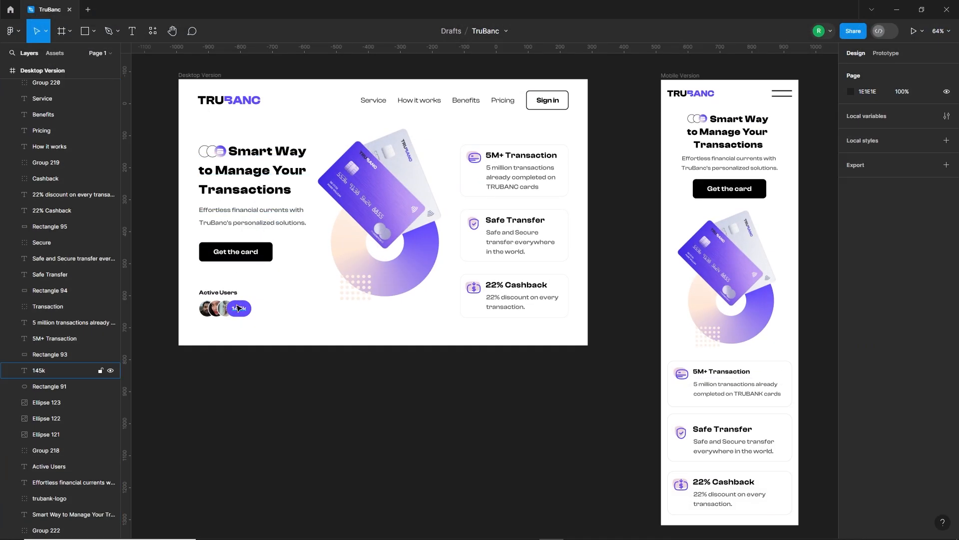
key("alt+Tab")
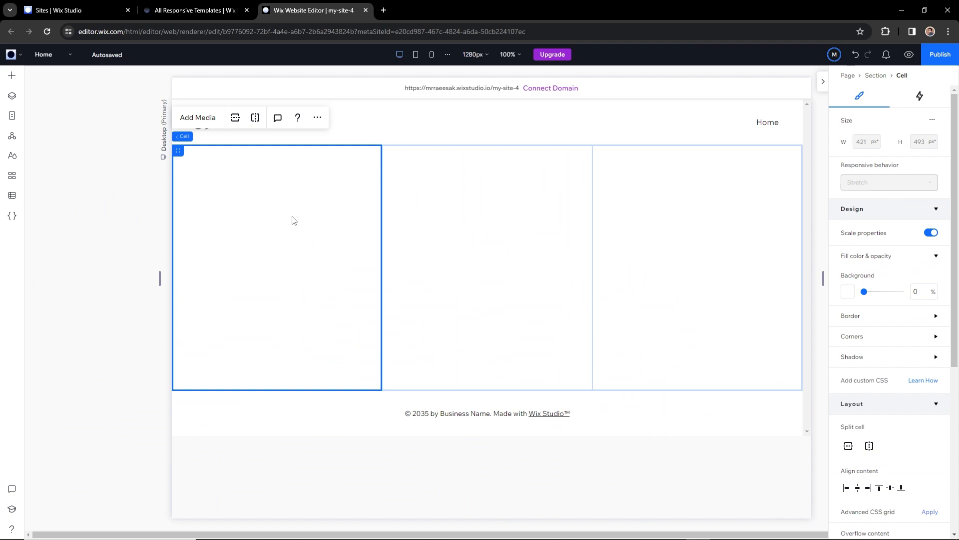
left_click(12, 76)
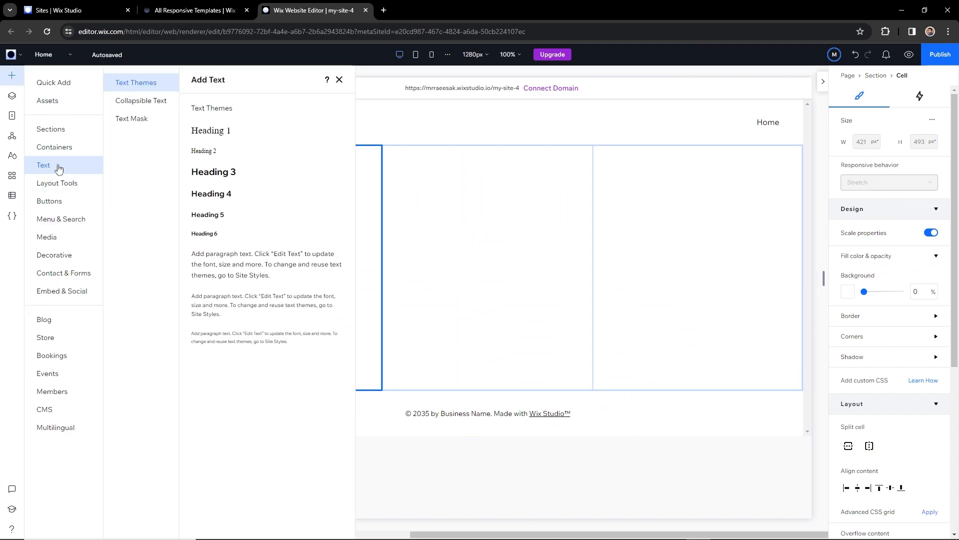
left_click_drag(217, 130, 293, 192)
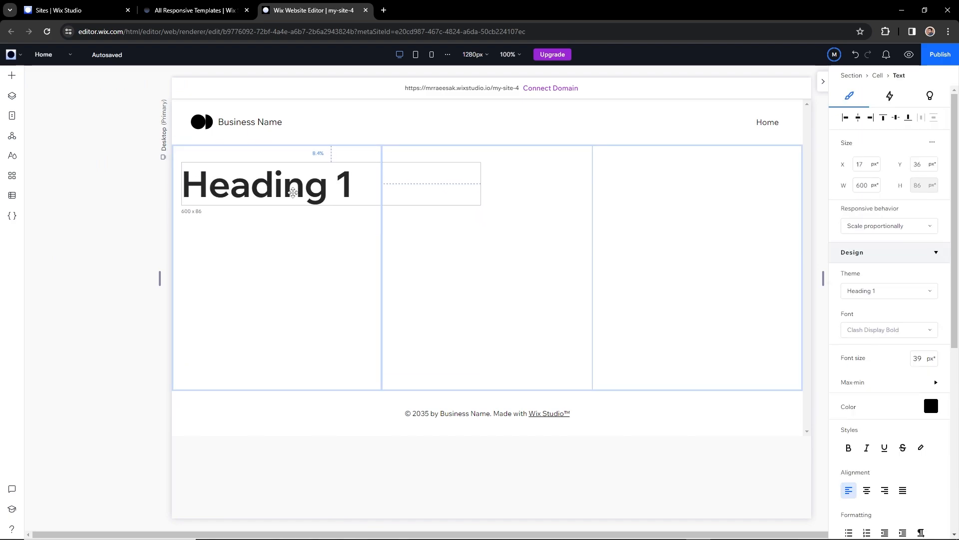
Add a Paragraph 1 text element below the heading and a Get Started button beneath it in the first column.
left_click(12, 80)
left_click_drag(241, 258, 279, 229)
left_click(12, 76)
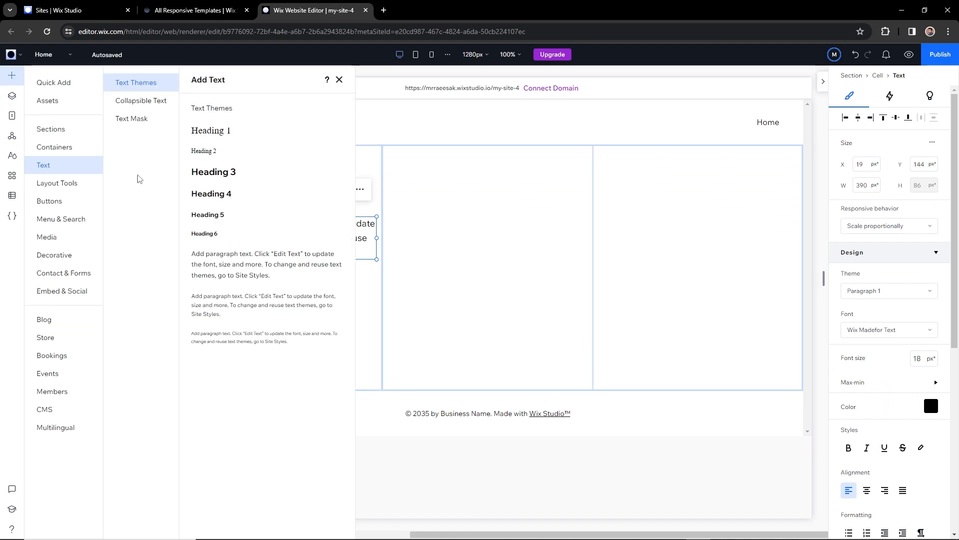
left_click(50, 202)
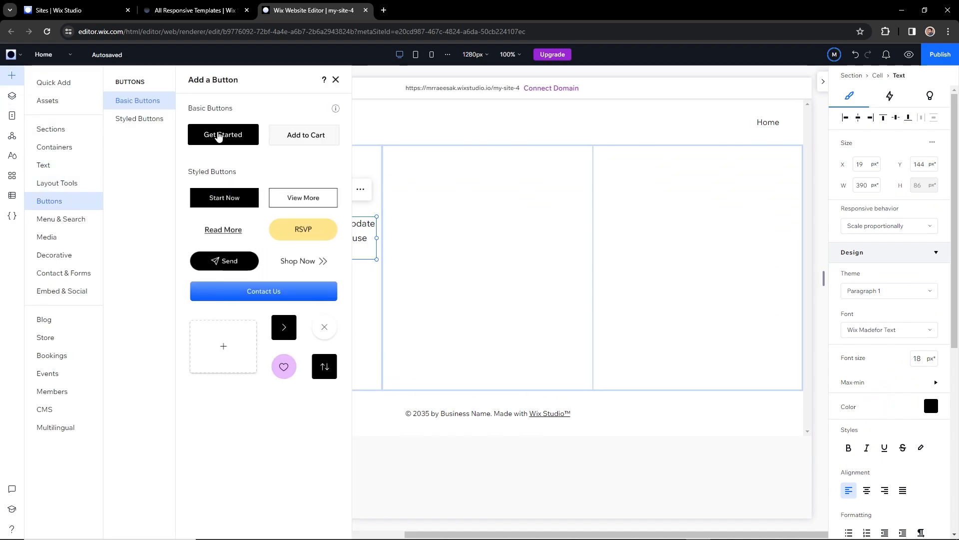
left_click_drag(218, 136, 219, 297)
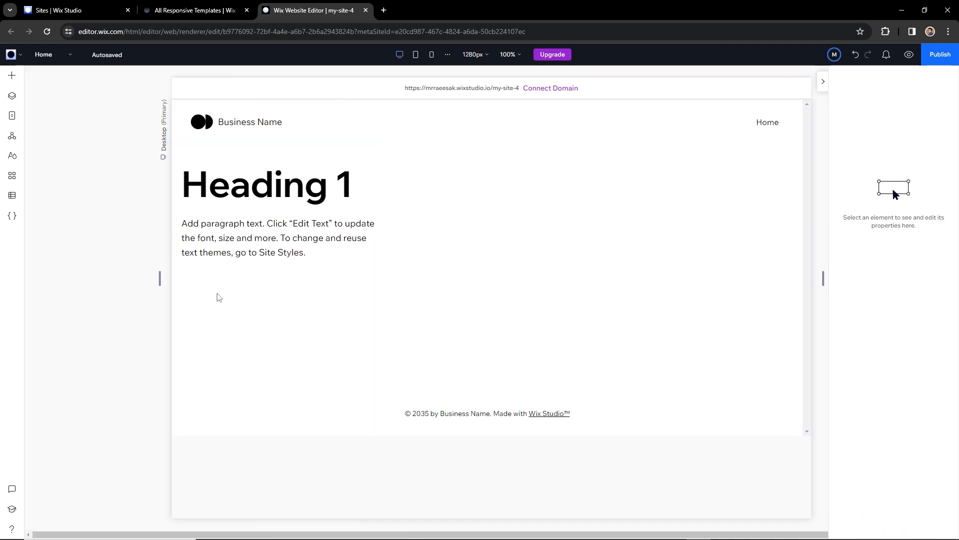
Move the heading to the first column's top-left corner, then stack the paragraph and the Get Started button beneath it along the column's left edge.
left_click(233, 224)
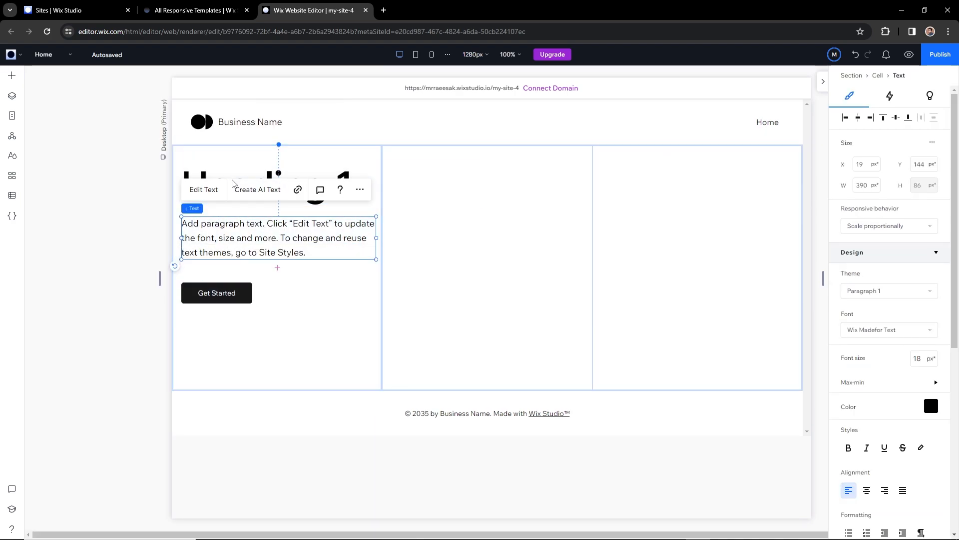
left_click(220, 171)
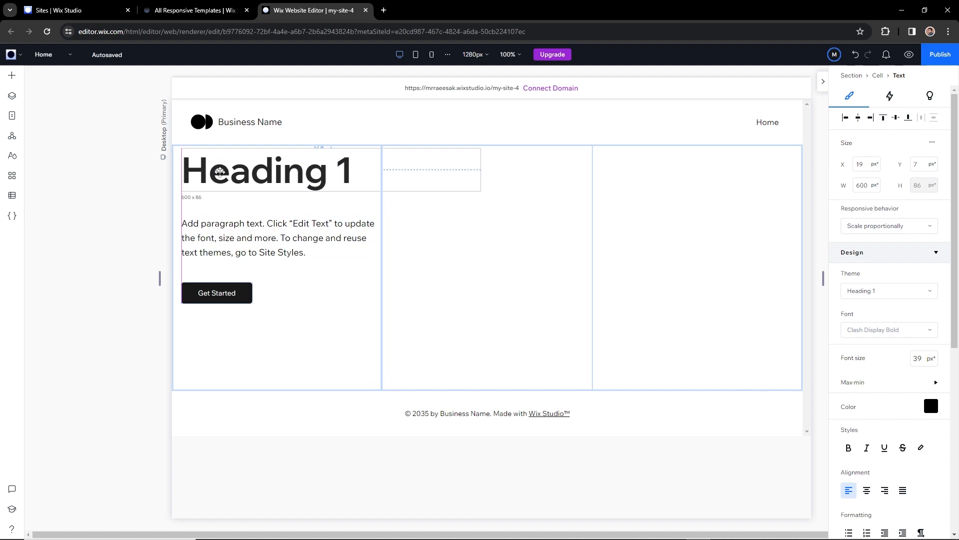
left_click_drag(219, 171, 209, 169)
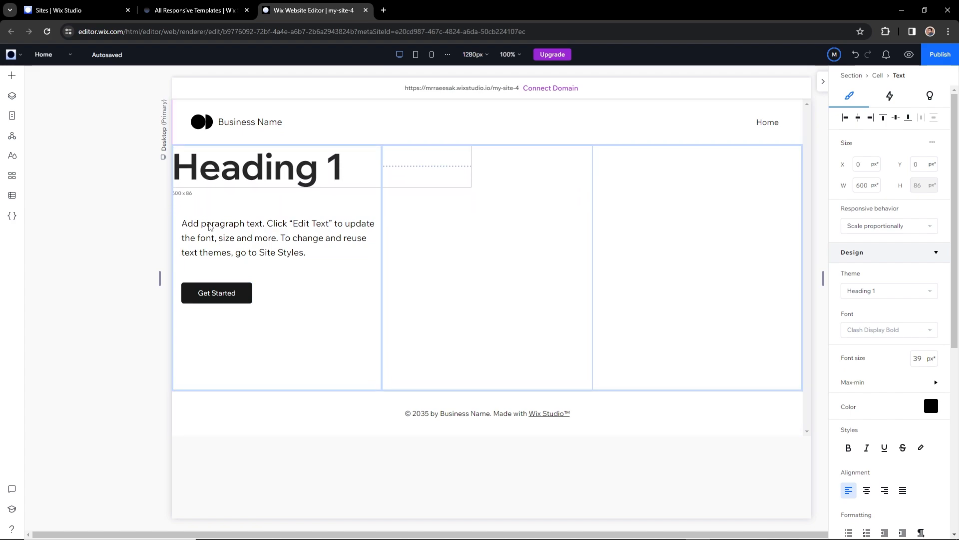
left_click_drag(210, 228, 202, 215)
left_click_drag(220, 293, 212, 259)
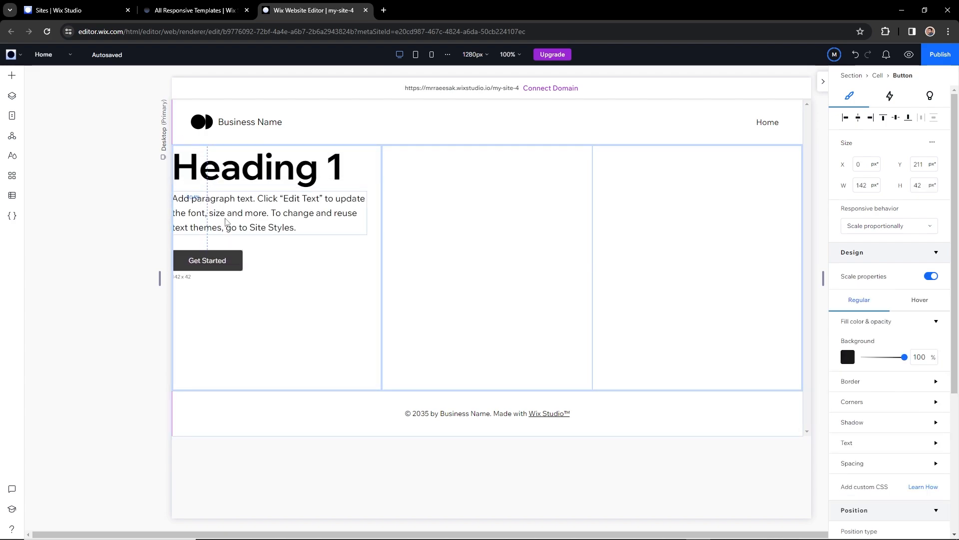
Open the site's Heading 1 typography style for editing, then switch to Figma and inspect the hero title's and subtitle's font settings.
left_click(245, 170)
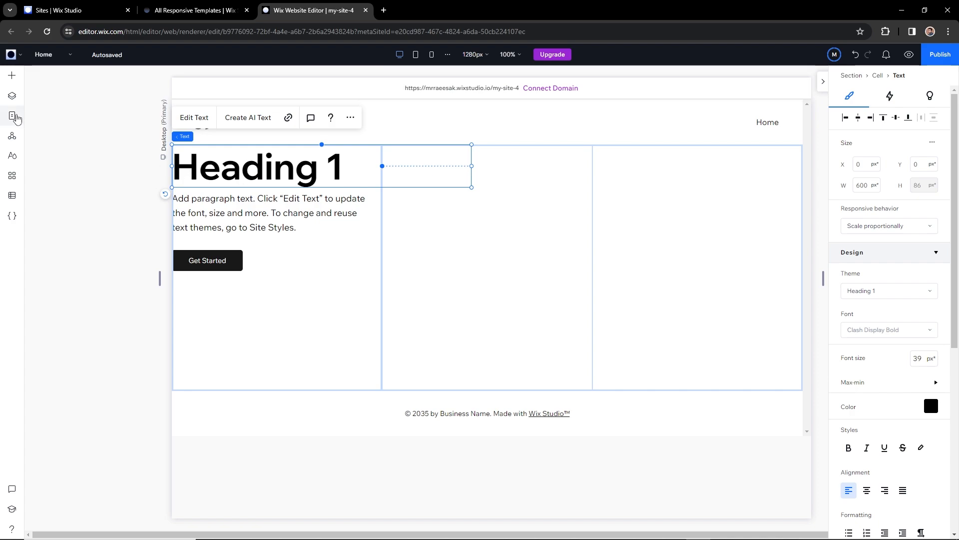
left_click(11, 158)
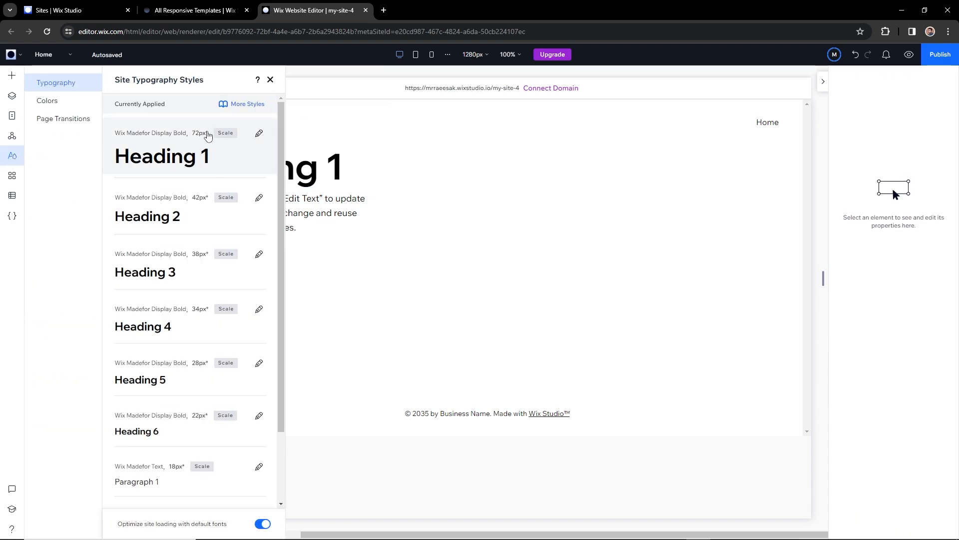
left_click(258, 133)
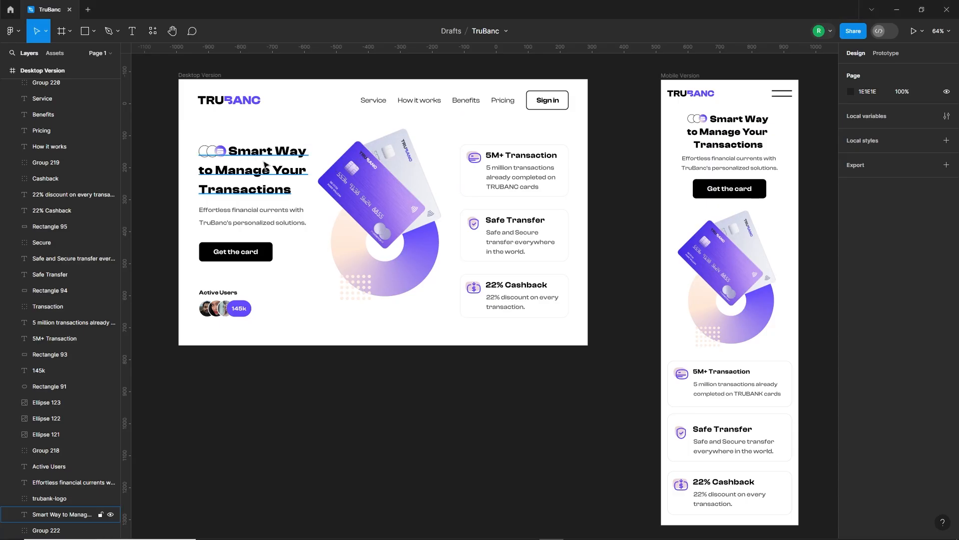
left_click(60, 514)
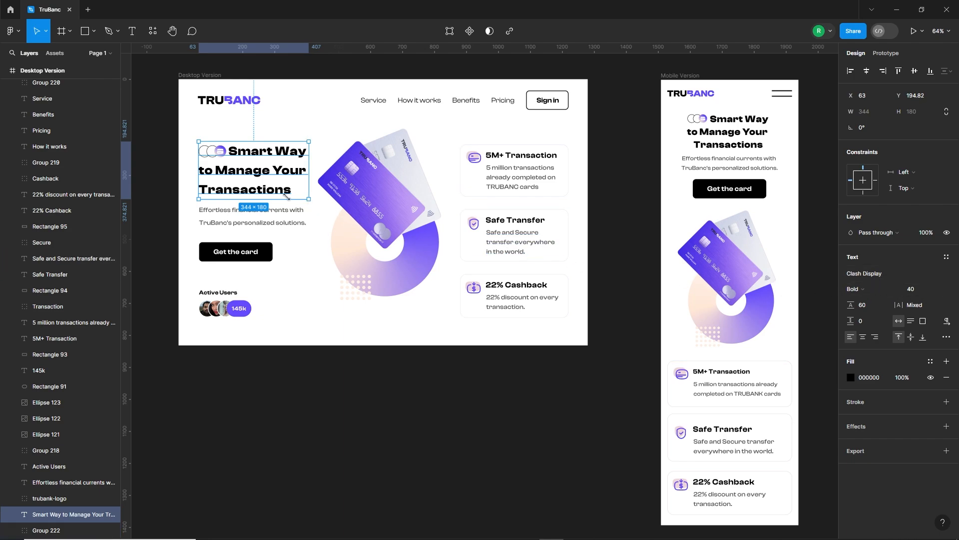
scroll(257, 223, "up", 1)
left_click(257, 223)
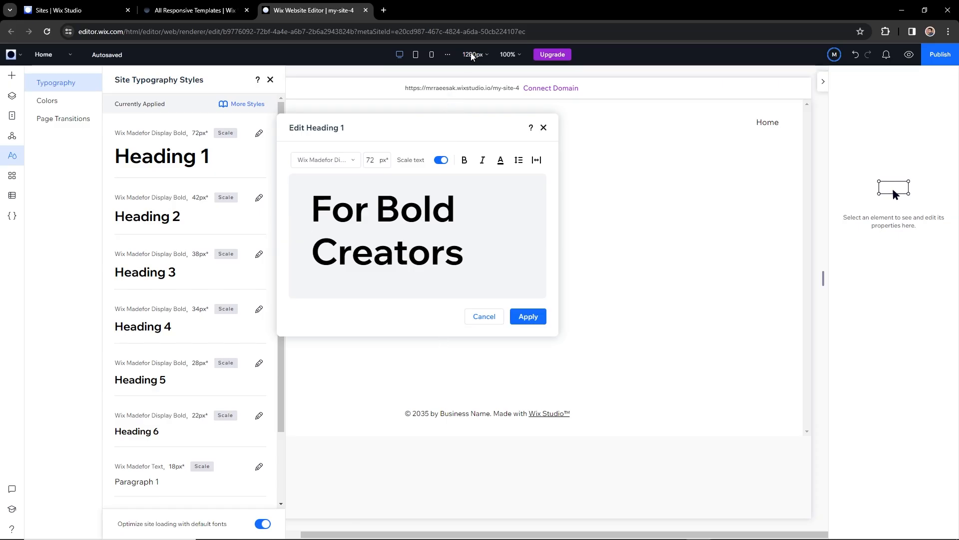
Back in Wix Studio, check the editing size of the desktop breakpoint.
left_click(482, 57)
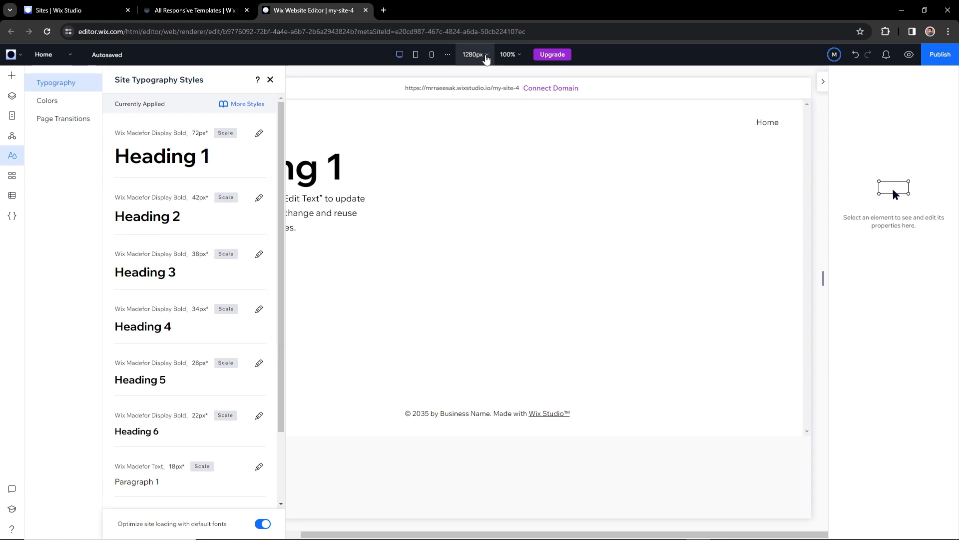
left_click(485, 56)
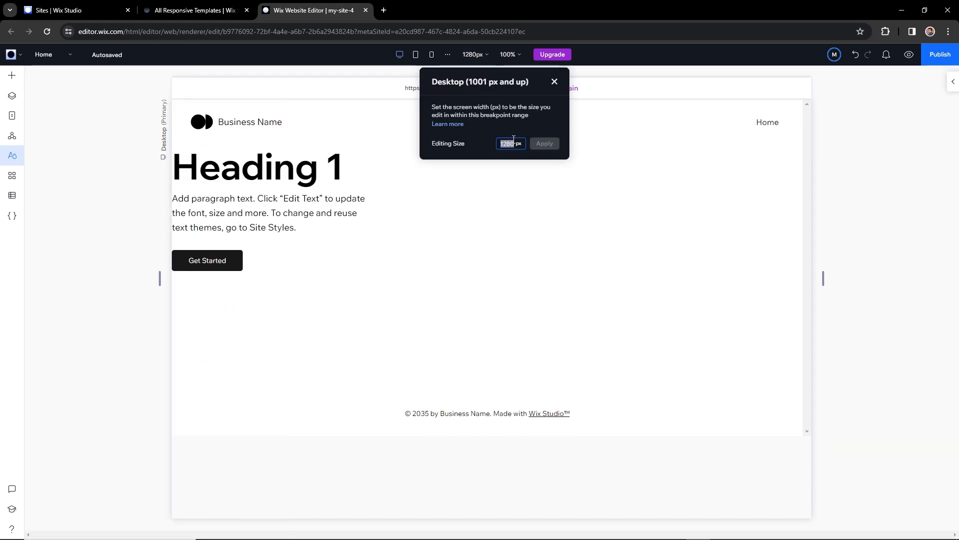
left_click(555, 83)
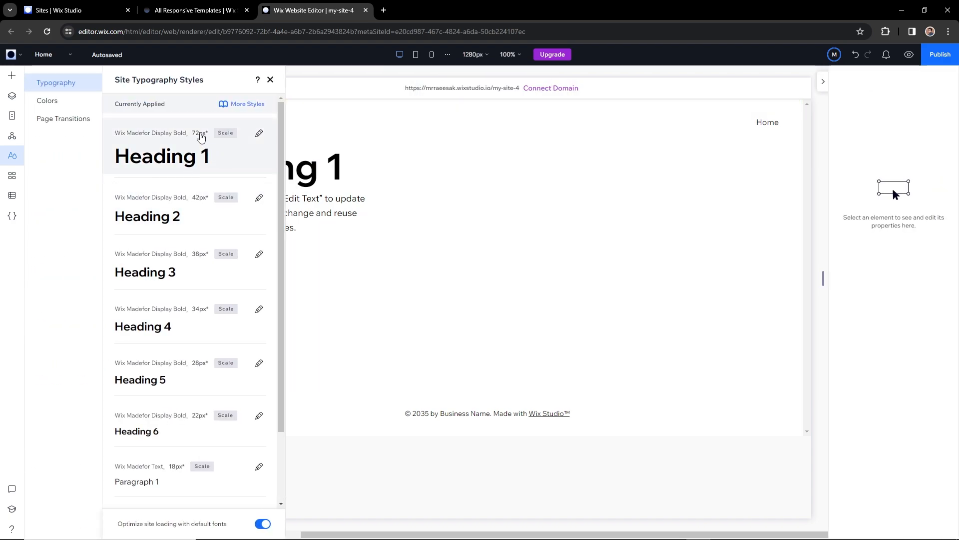
Set the font size of the Heading 1 typography style to 40 px.
left_click(201, 133)
left_click(378, 166)
type("40")
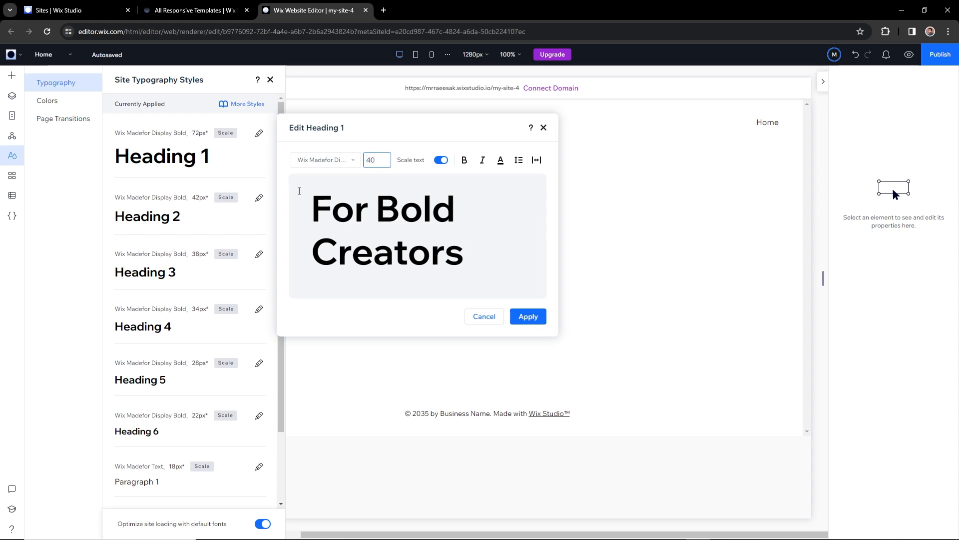
Upload the ClashDisplay-Bold, ClashDisplay-Medium and ClashDisplay-Semibold font files to the site's fonts.
left_click(325, 159)
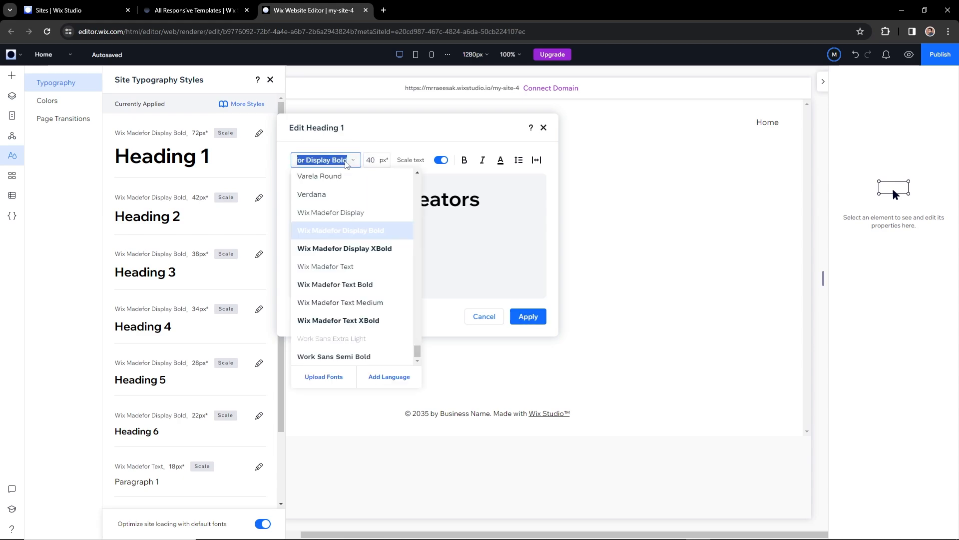
left_click(330, 377)
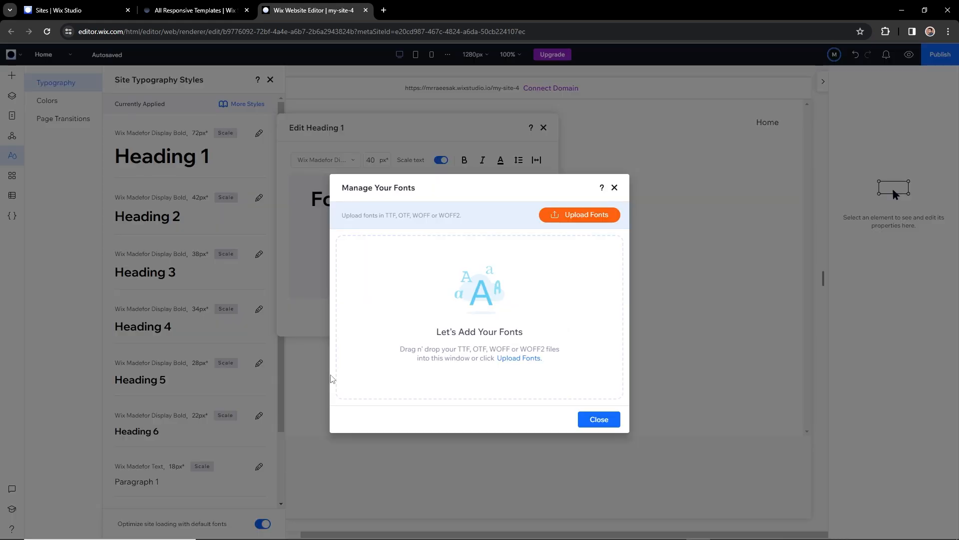
left_click(583, 215)
left_click(140, 70)
left_click(132, 100, "ctrl")
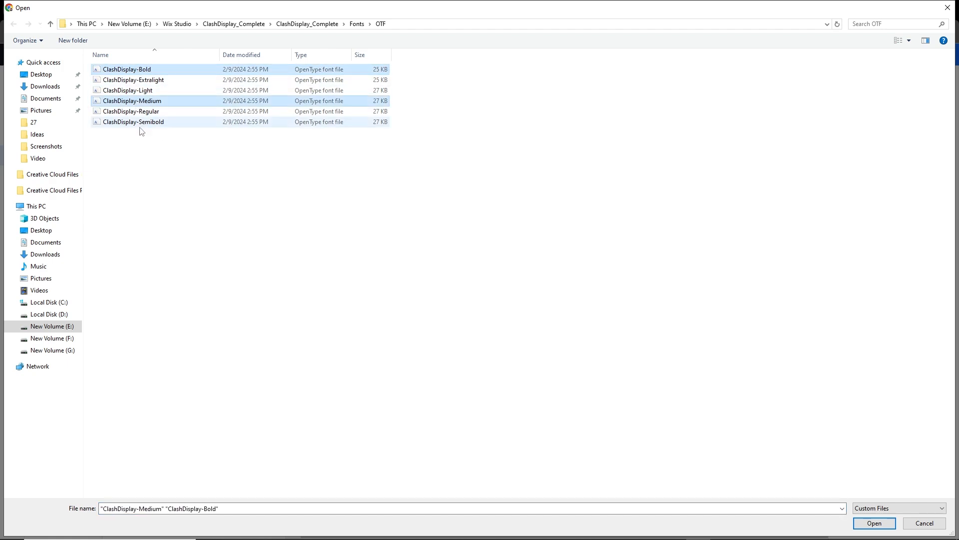
left_click(145, 122, "ctrl")
left_click(883, 527)
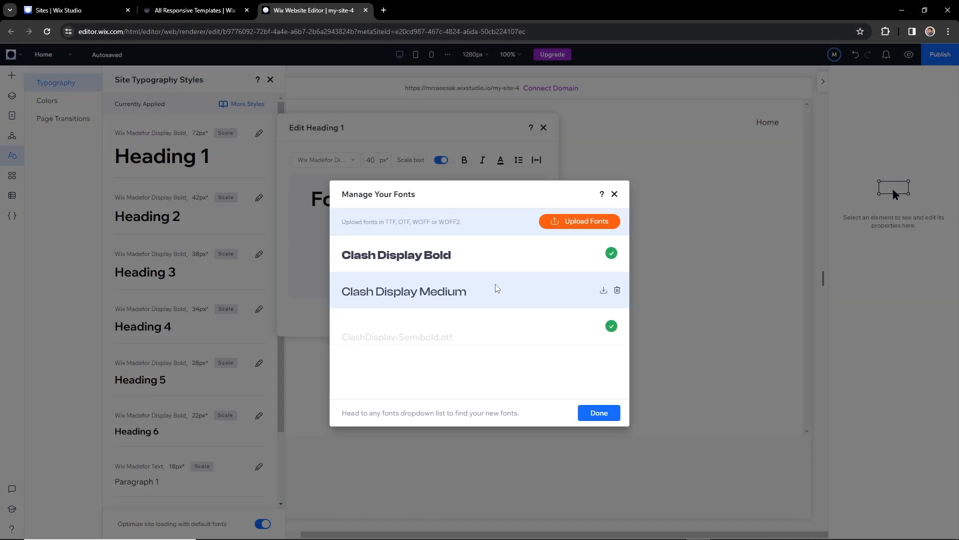
left_click(599, 413)
Set the Heading 1 style's font to Clash Display Bold and apply the style.
left_click(332, 160)
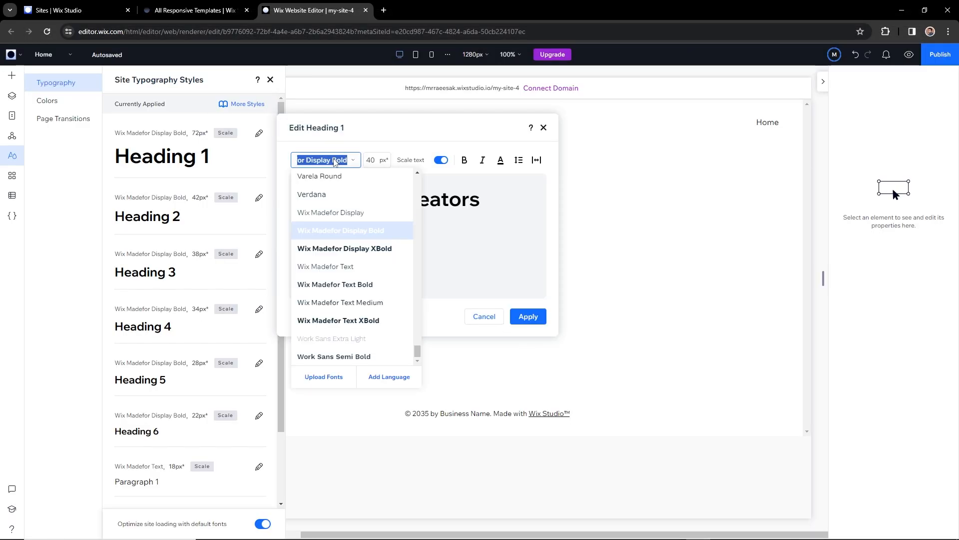
left_click(337, 211)
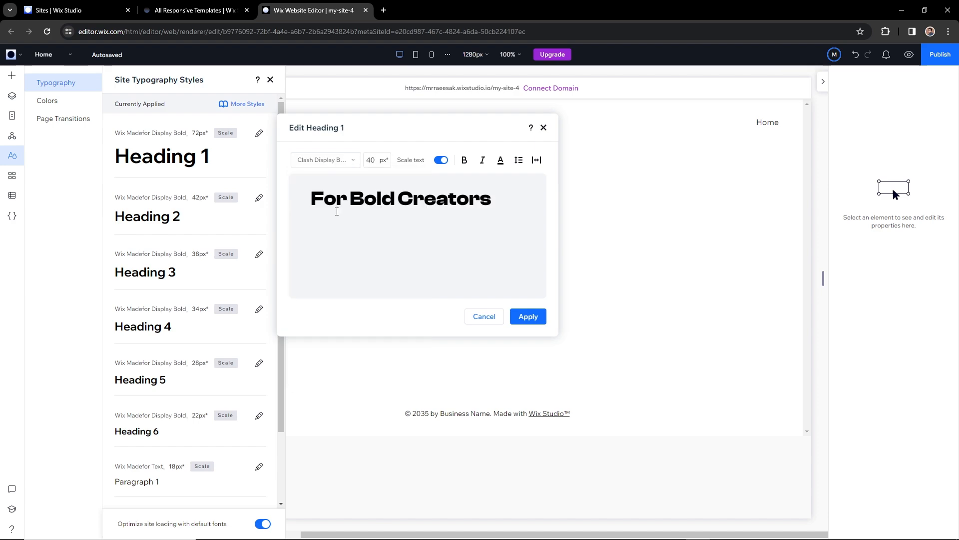
left_click(528, 317)
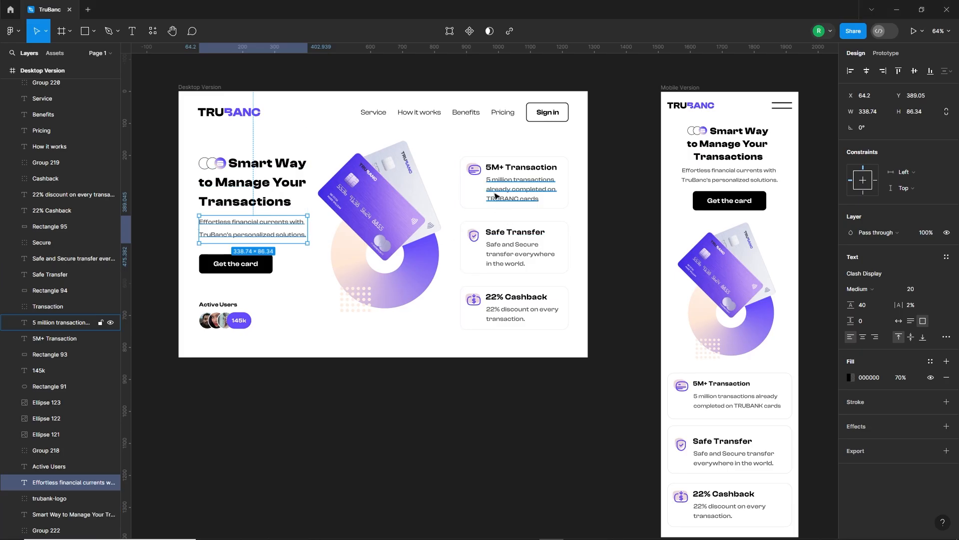
Check the 5M+ Transaction title in Figma, and set the Heading 2 style in Wix Studio to Clash Display Semibold at 25 px.
left_click(514, 165)
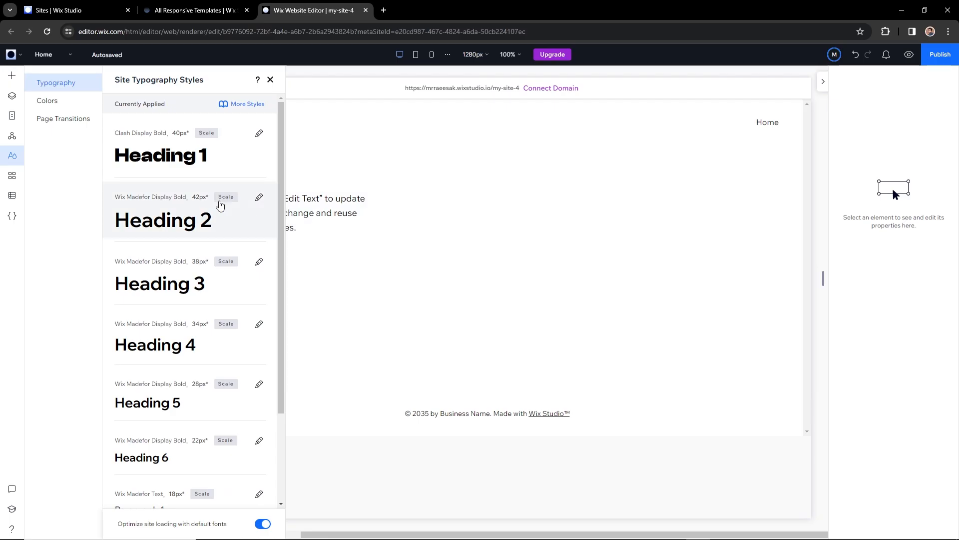
left_click(258, 197)
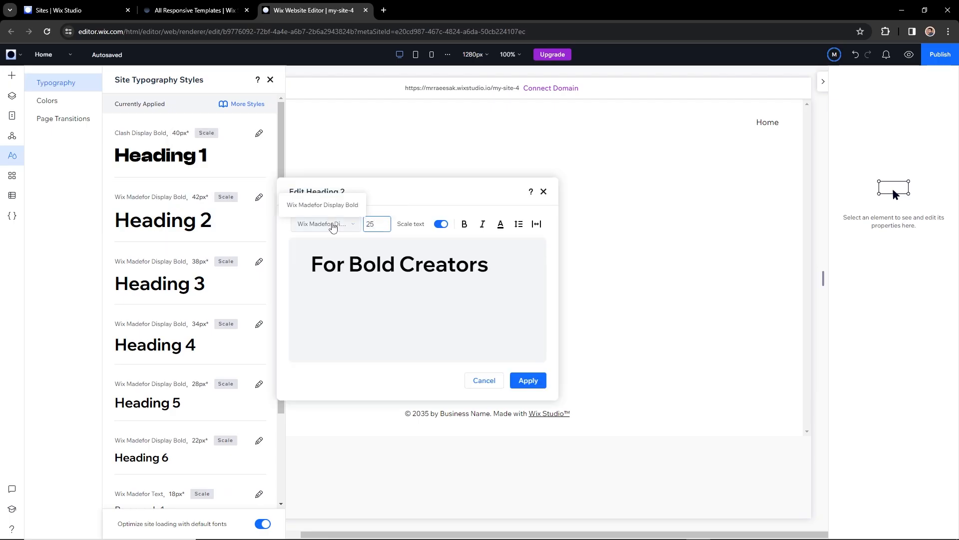
left_click(324, 223)
left_click(339, 302)
left_click(528, 381)
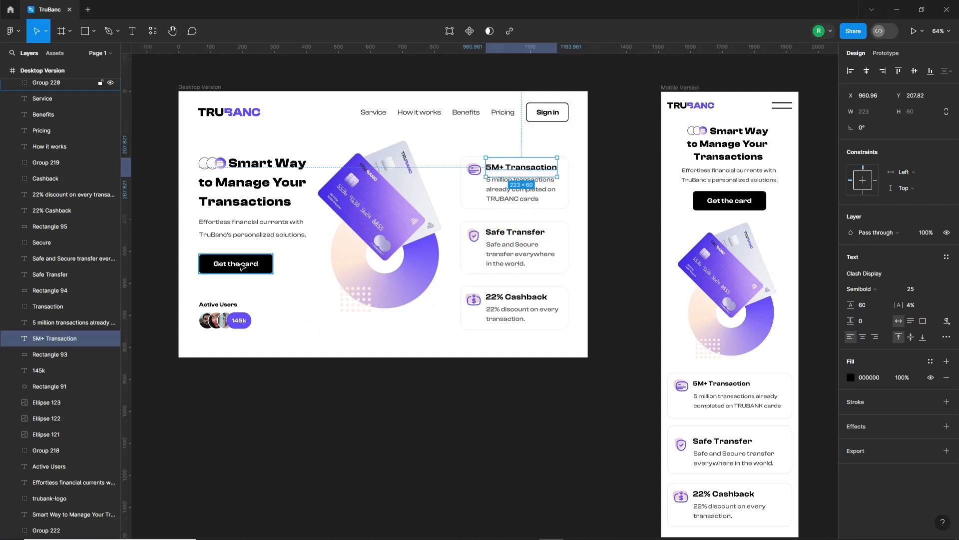
Check the Get the card button text in Figma, and set the Heading 3 style in Wix Studio to Clash Display Semibold at 22 px.
left_click(240, 267)
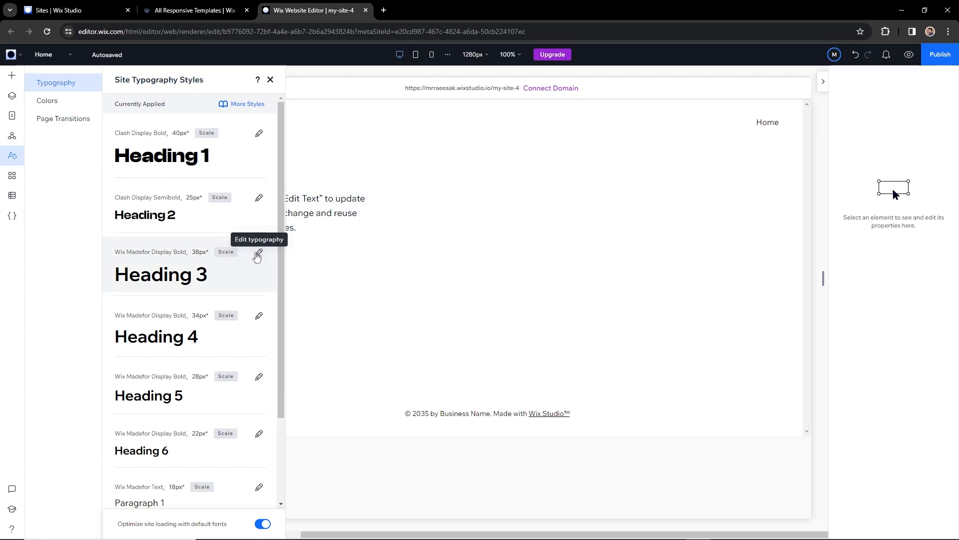
left_click(259, 251)
left_click(325, 278)
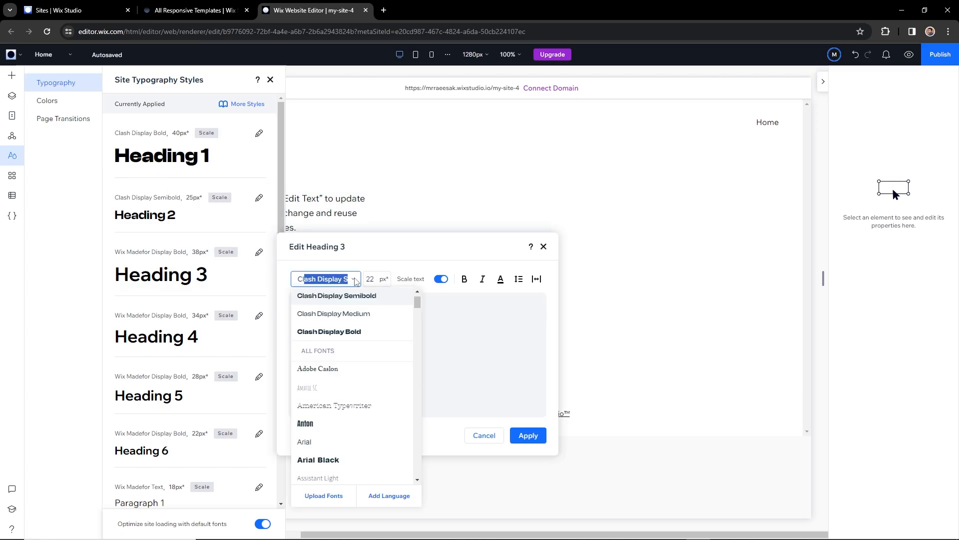
left_click(330, 331)
left_click(528, 435)
Check the body text in Figma, and set the Paragraph 1 style in Wix Studio to Clash Display Medium at 20 px.
scroll(190, 350, "down", 2)
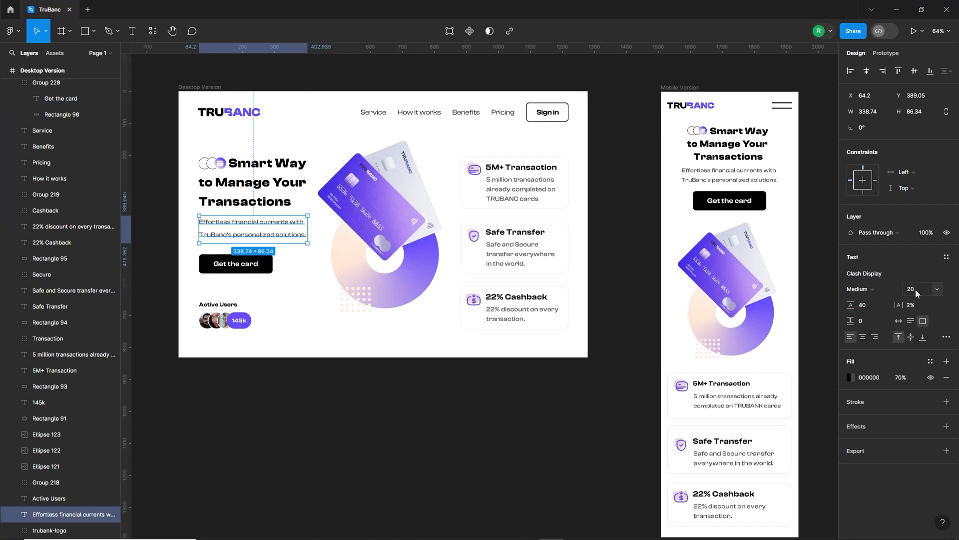
left_click(519, 189)
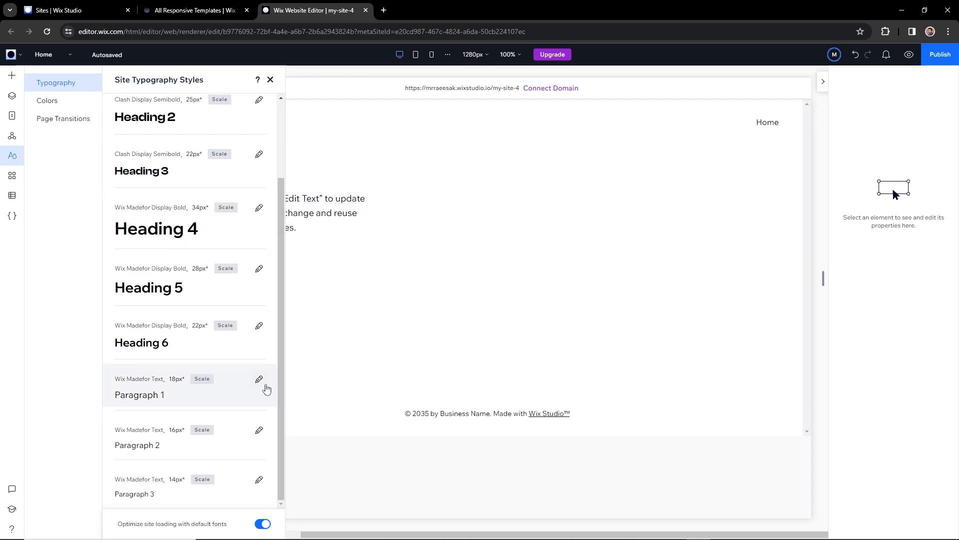
left_click(259, 379)
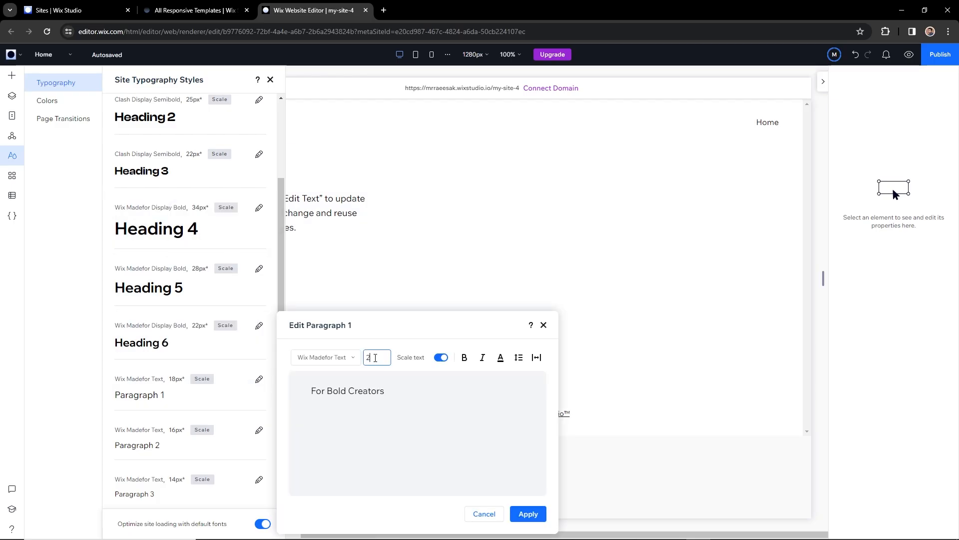
left_click(325, 357)
scroll(350, 425, "down", 2)
left_click(343, 391)
left_click(527, 514)
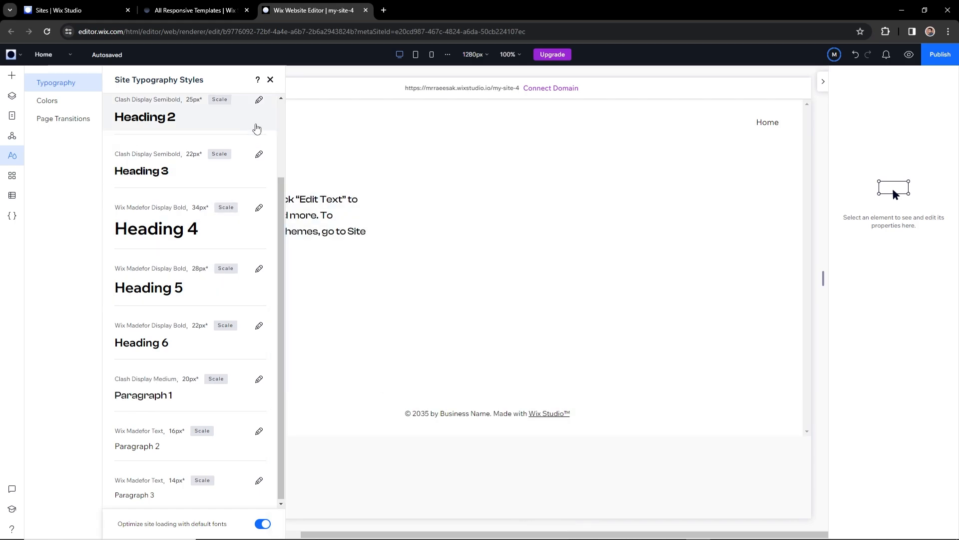
Close the typography styles, move the Get Started button further down and adjust the paragraph's position above it.
left_click(271, 80)
left_click(251, 221)
left_click(225, 266)
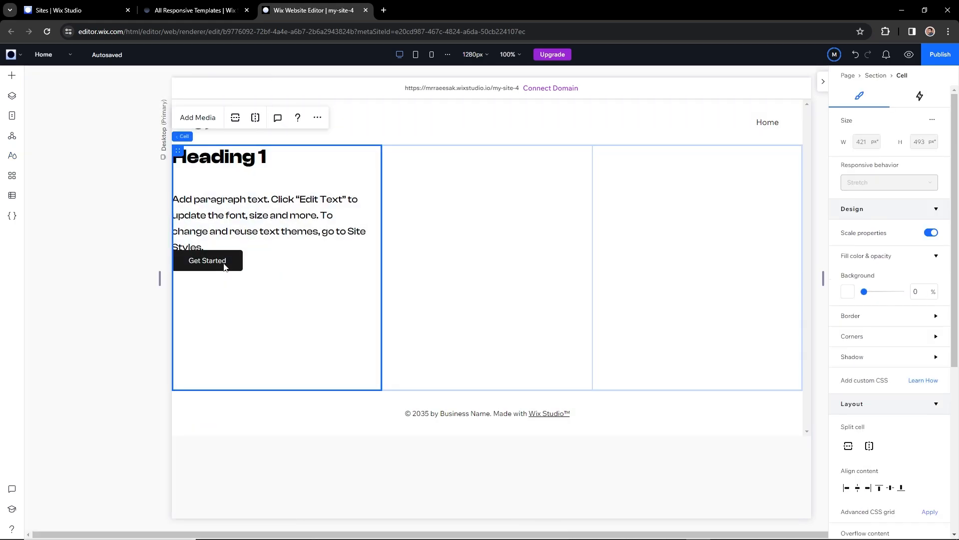
left_click_drag(226, 263, 227, 301)
left_click_drag(253, 233, 254, 243)
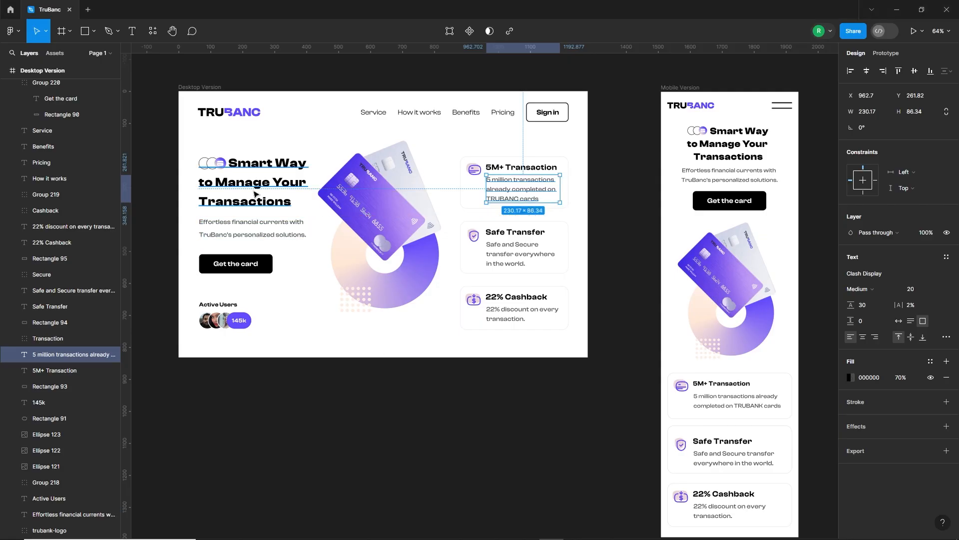
Copy the "Smart Way to Manage Your Transactions" heading from Figma and paste it over the hero heading text in Wix Studio.
double_click(271, 182)
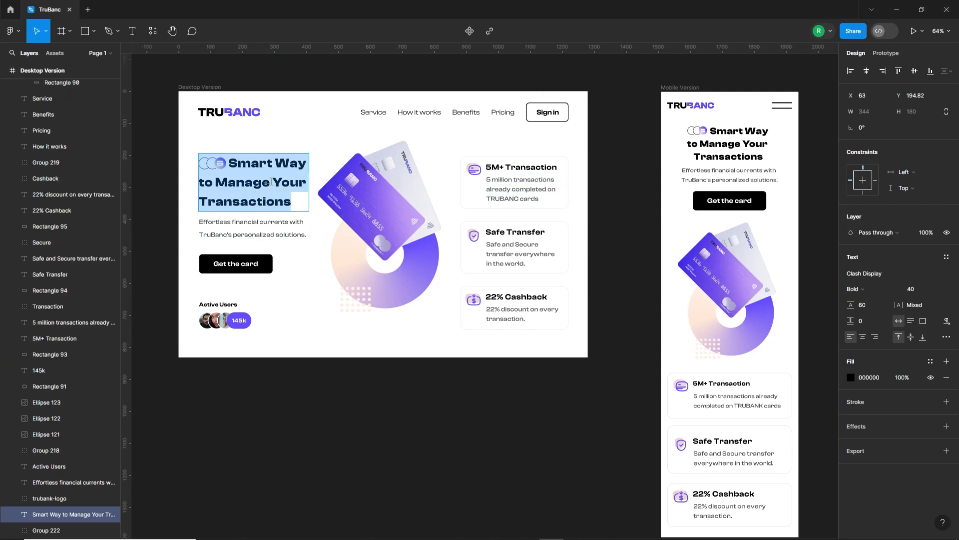
key("ctrl+c")
key("alt+Tab")
double_click(243, 156)
key("ctrl+v")
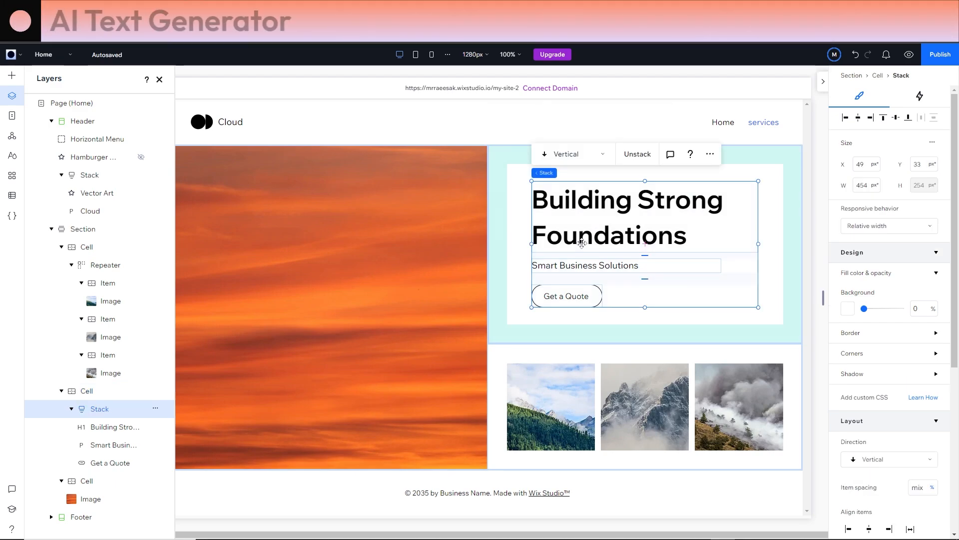
Replace the "Building Strong Foundations" heading with the AI-generated Welcome title "Capturing Memories, One Click at a Time" for photography business Cloud.
left_click(581, 244)
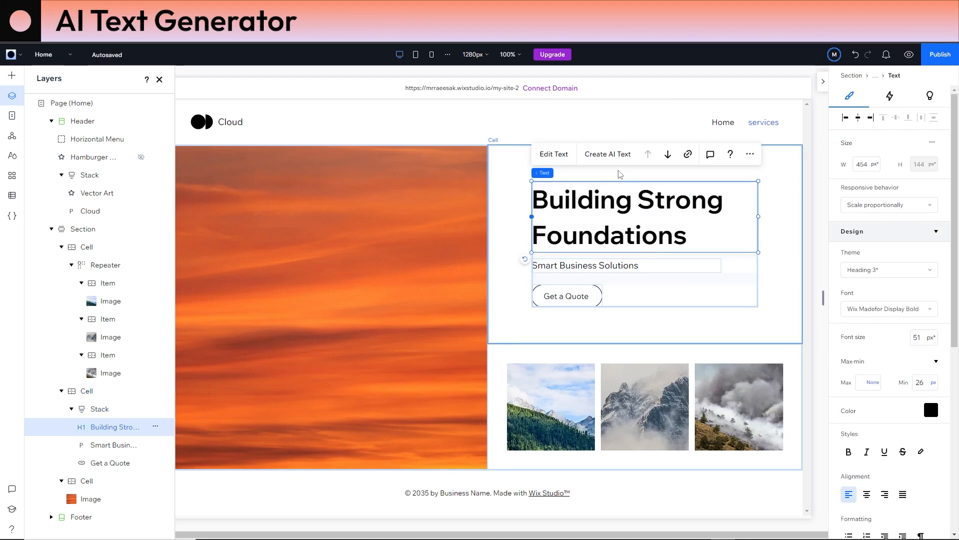
left_click(617, 156)
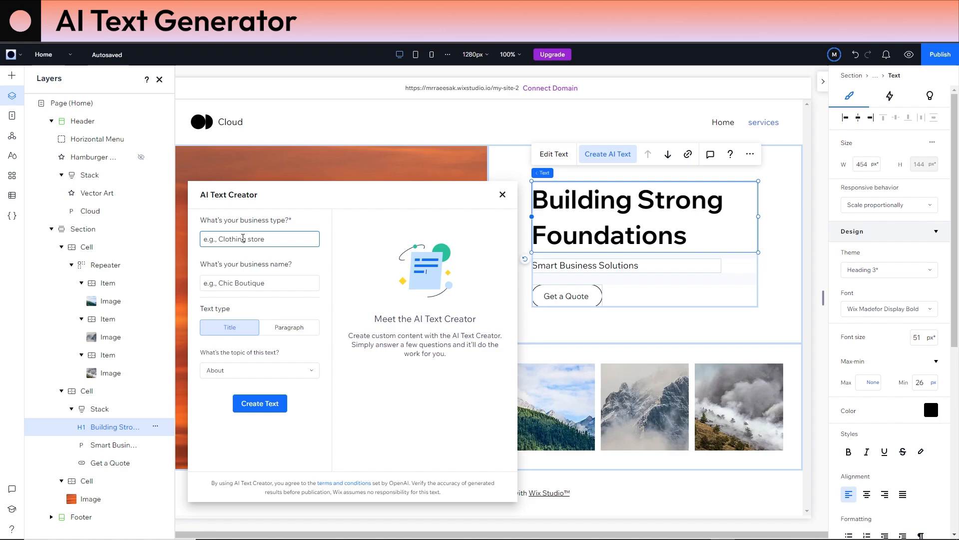
left_click(234, 284)
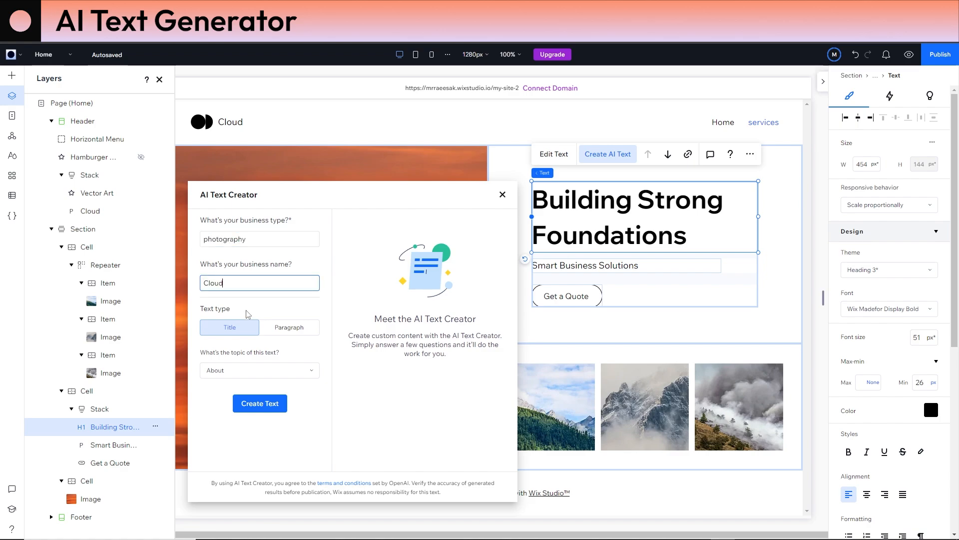
left_click(273, 376)
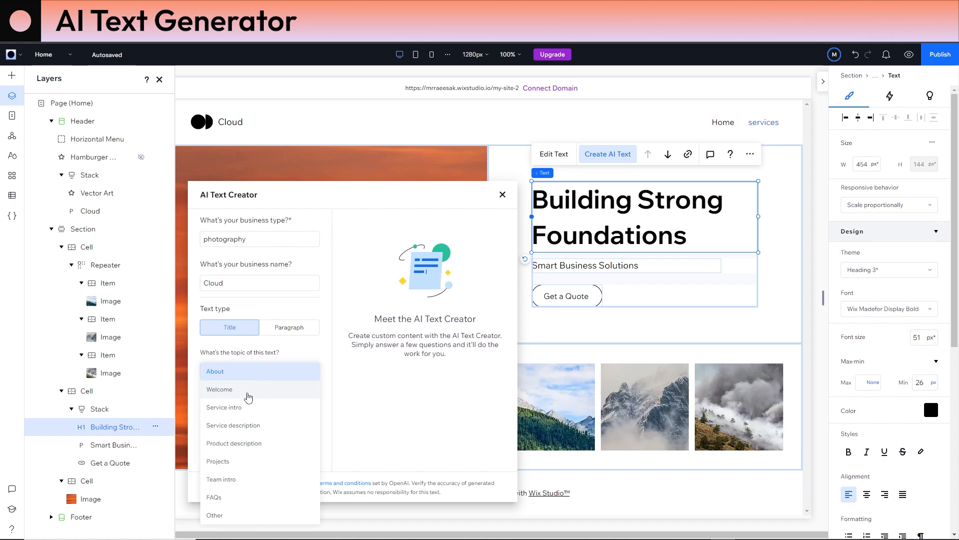
left_click(228, 389)
left_click(260, 403)
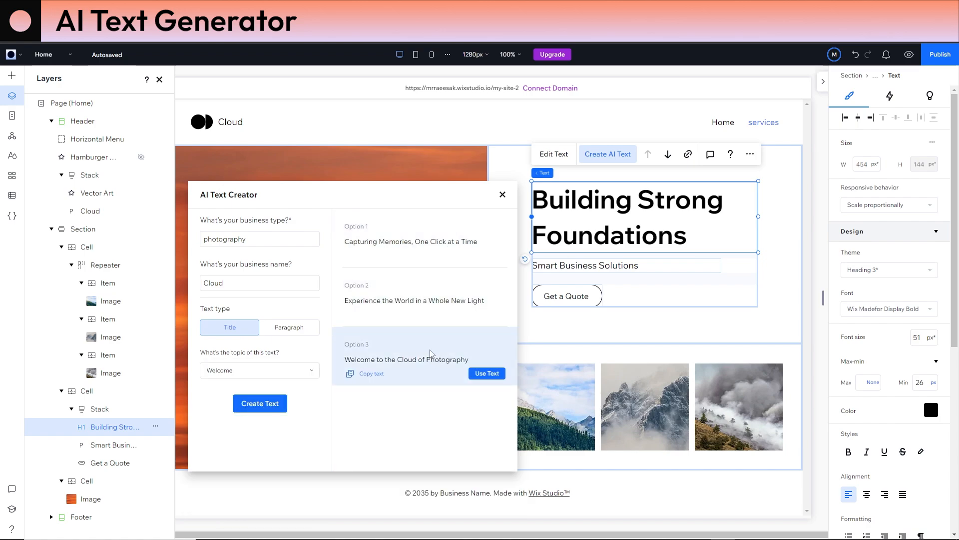
left_click(487, 256)
left_click(502, 194)
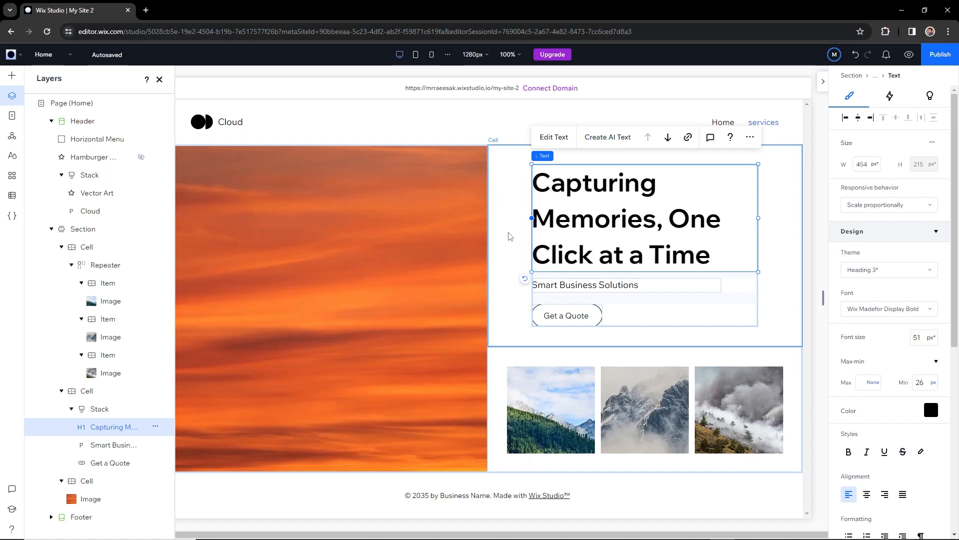
left_click(510, 235)
Start an AI replacement for the large sunset image, describing it as "cloud on blue sky" and choosing the Background style.
left_click(376, 328)
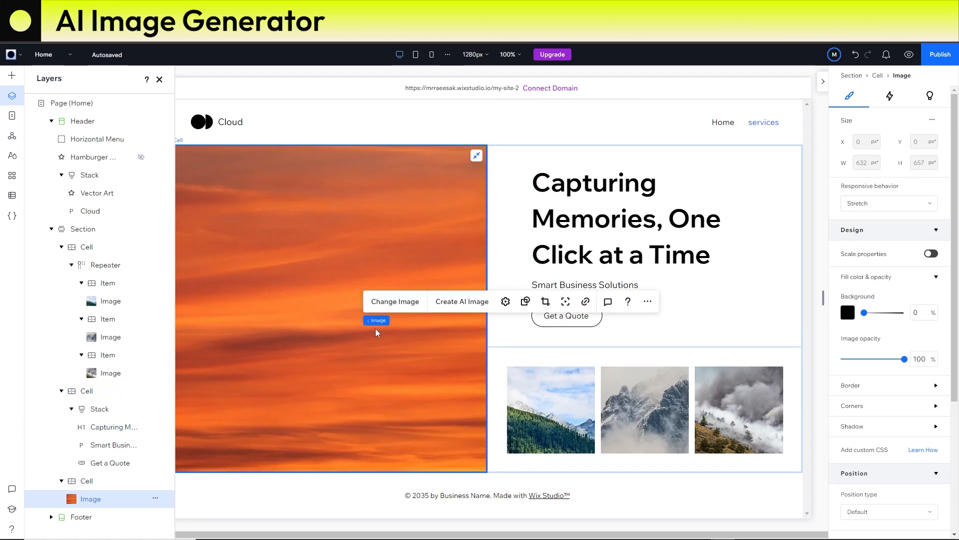
left_click(458, 302)
left_click(142, 176)
type("cloud on blue sky")
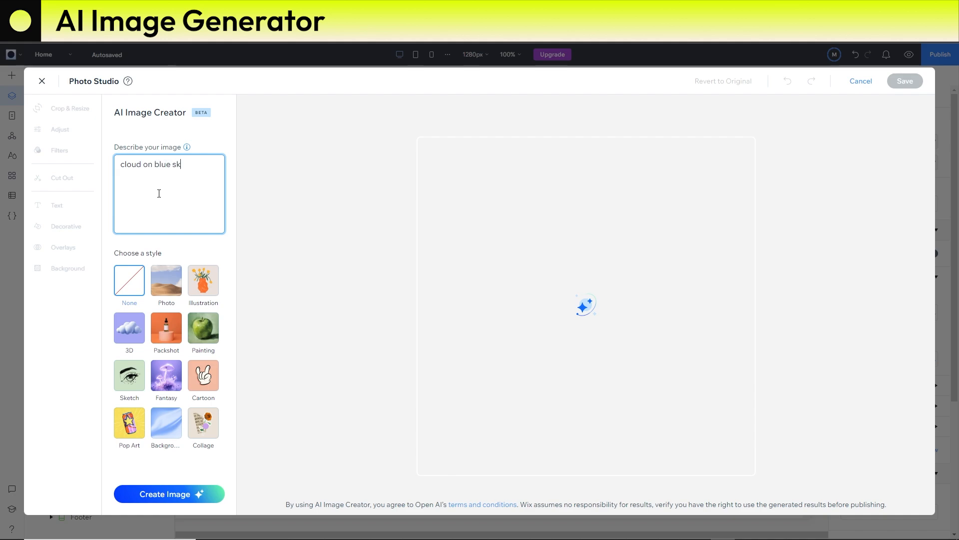
left_click(168, 422)
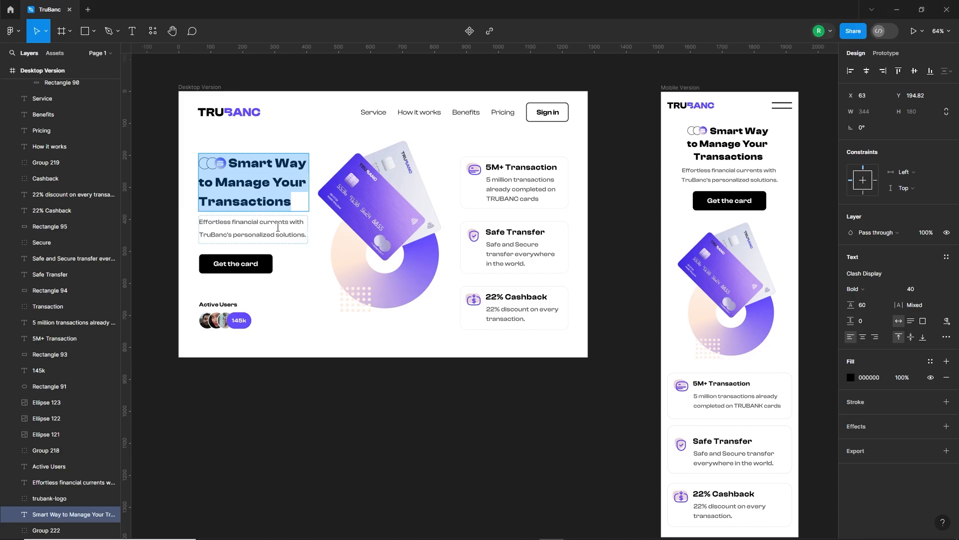
Replace the hero paragraph with Figma's "Effortless financial currents with TruBanc's personalized solutions." and move it slightly down to Y 155 px.
double_click(270, 229)
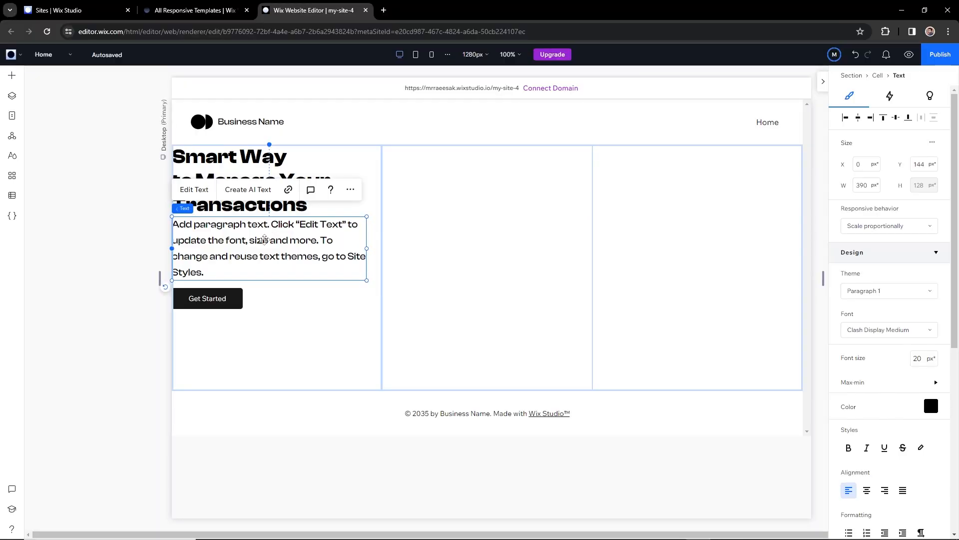
double_click(262, 239)
key("ctrl+v")
left_click(268, 266)
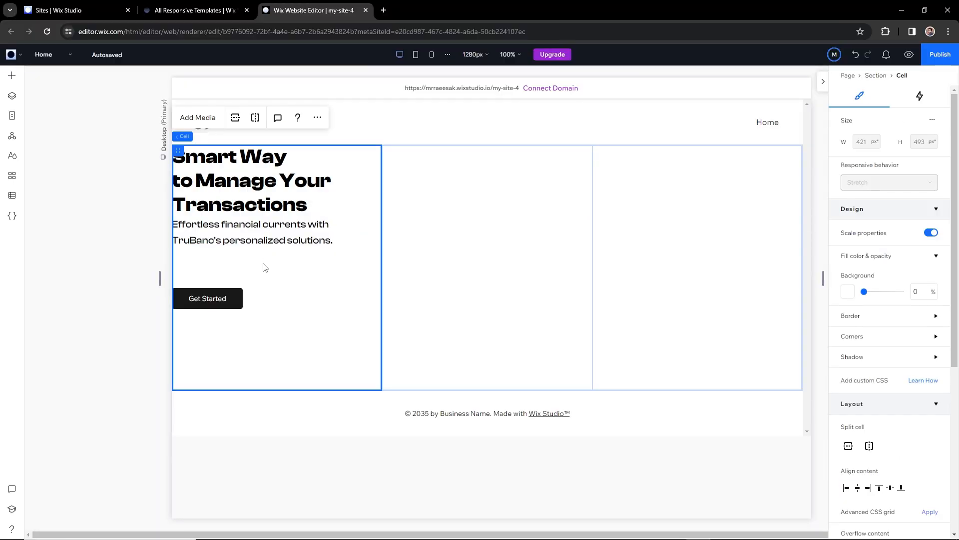
left_click(261, 230)
left_click_drag(261, 231, 261, 237)
Copy the "Get the card" label from Figma and use it as the Get Started button's text in Wix Studio.
key("alt+Tab")
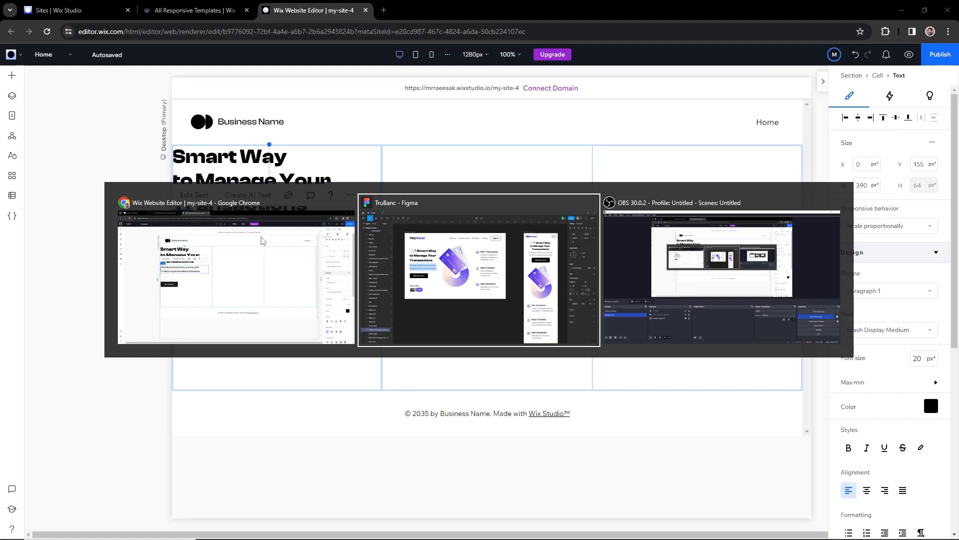
double_click(248, 263)
key("alt+Tab")
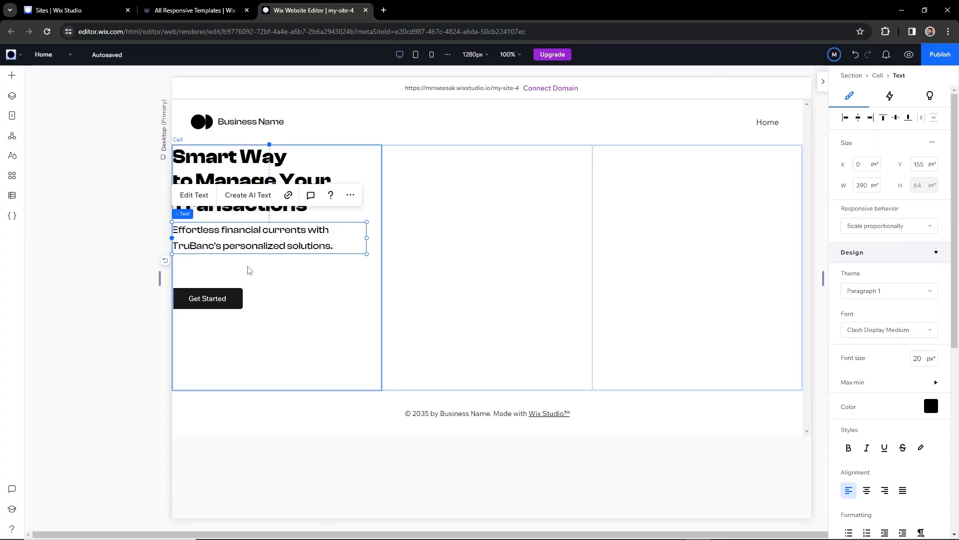
left_click(209, 299)
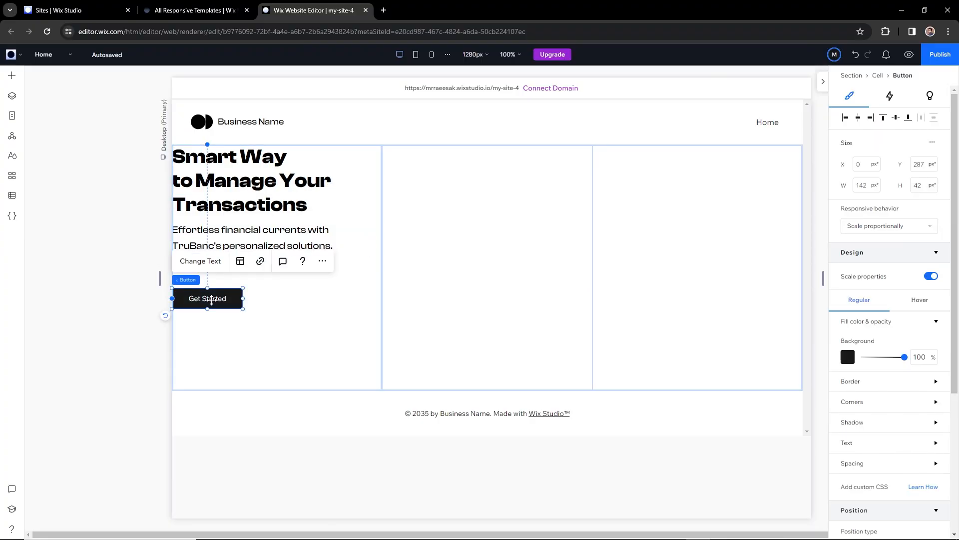
left_click(207, 261)
key("ctrl+v")
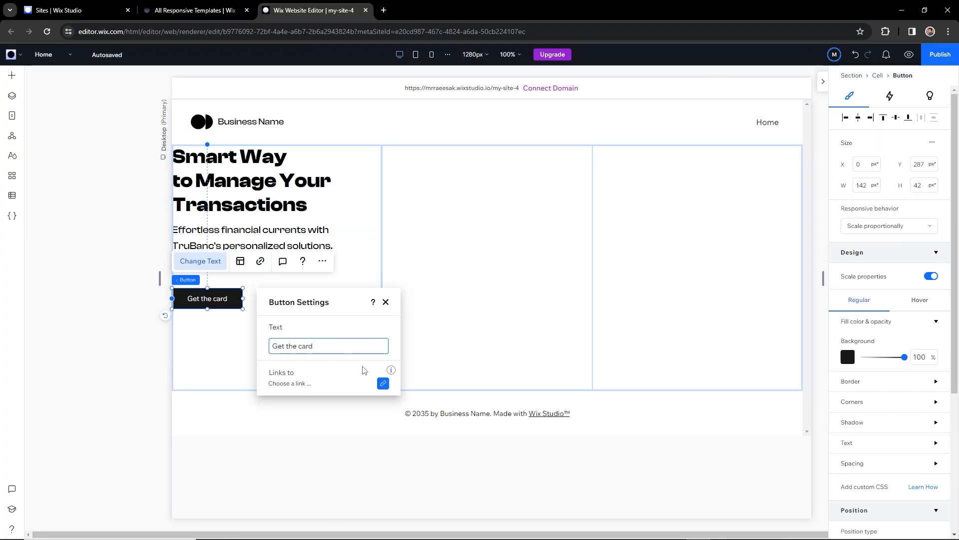
left_click(386, 302)
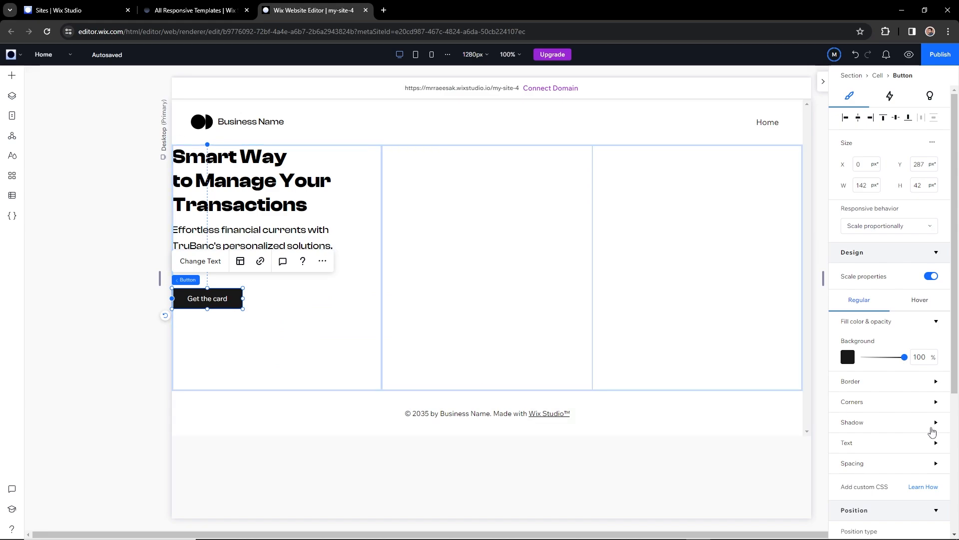
Apply the Heading 3 theme to the Get the card button's text and set its font size to 15.
left_click(899, 443)
scroll(906, 443, "down", 3)
left_click(921, 364)
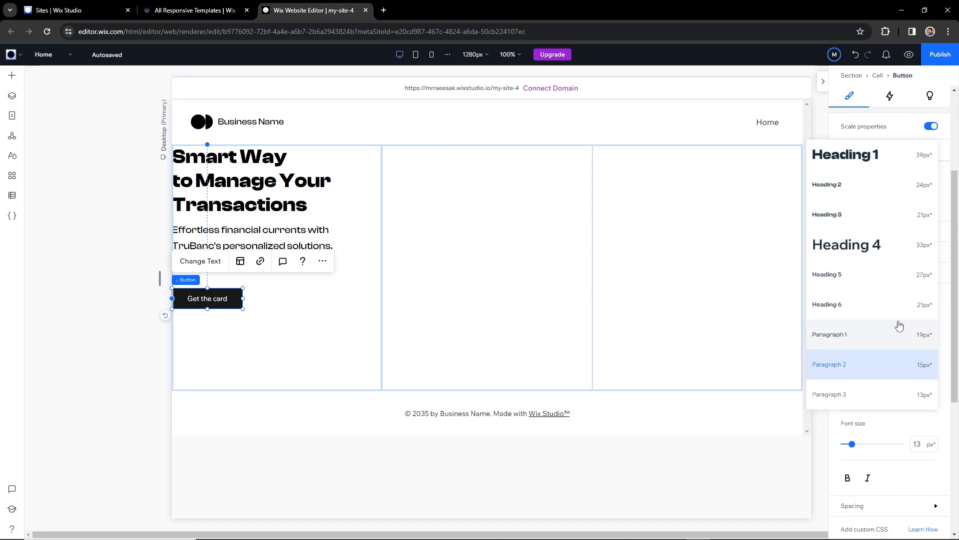
left_click(855, 214)
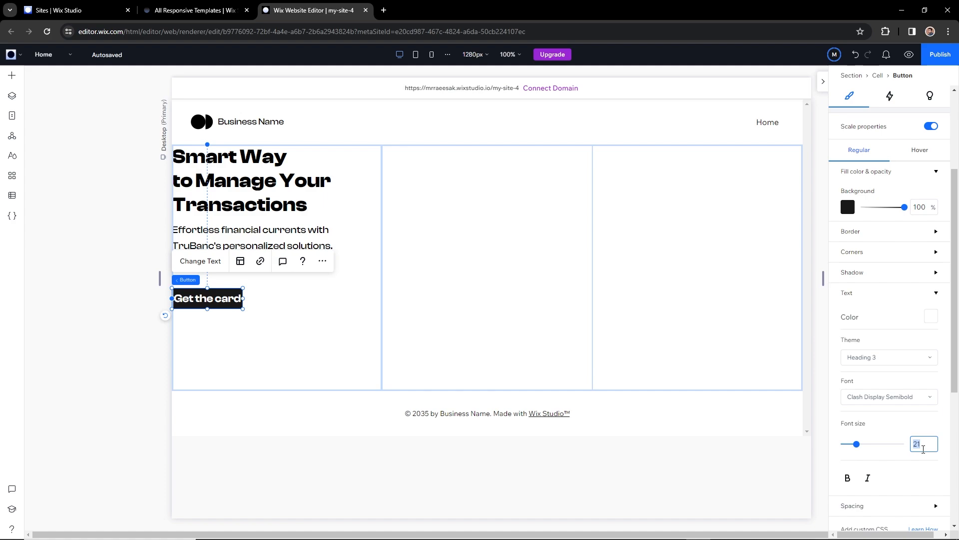
type("15")
left_click(234, 318)
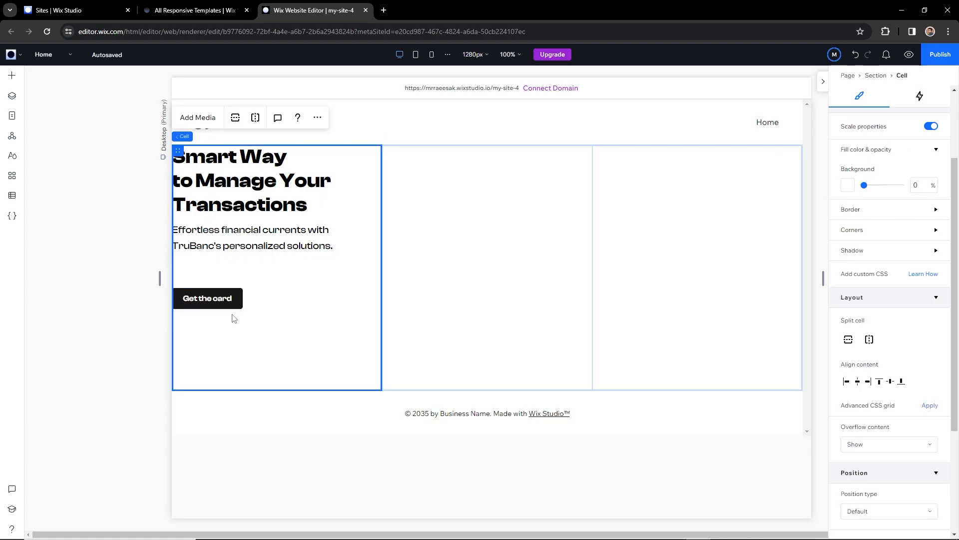
Check the button rectangle in Figma, and set the Wix Studio button to 230 × 60 px with a 10 px corner radius.
left_click(215, 300)
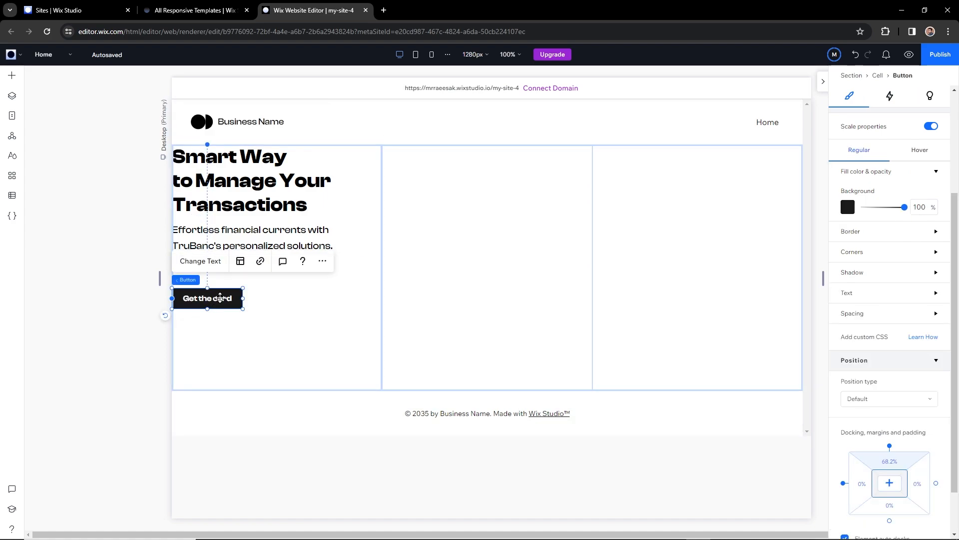
key("alt+Tab")
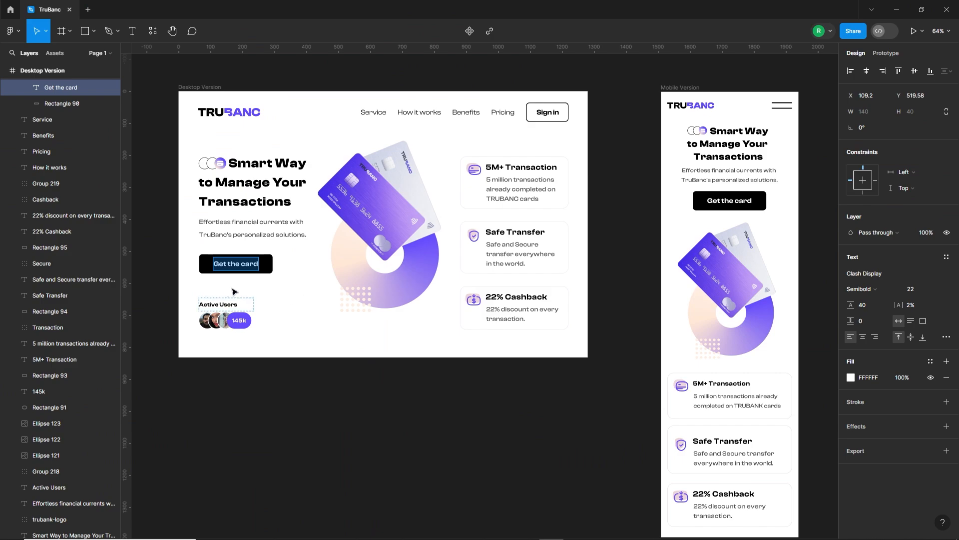
left_click(264, 267)
left_click(269, 264)
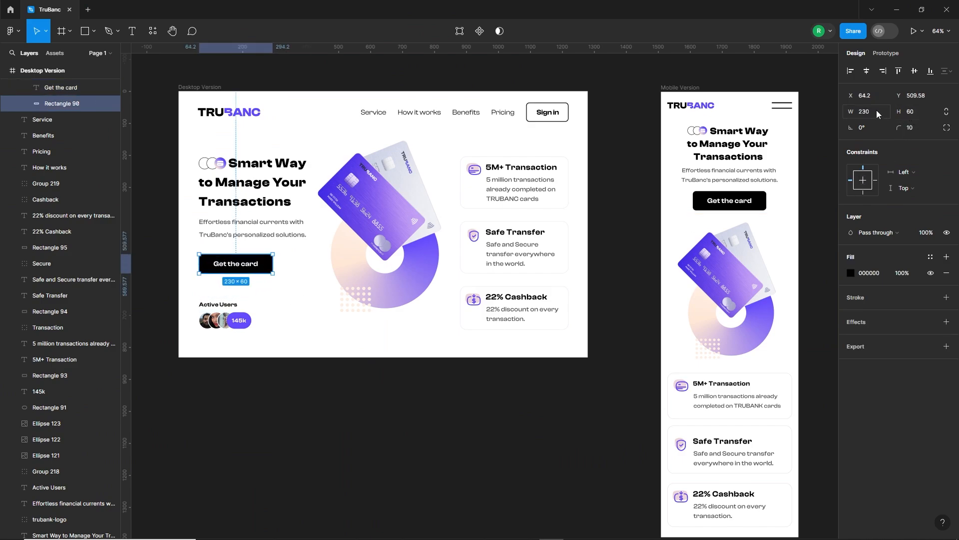
key("alt+Tab")
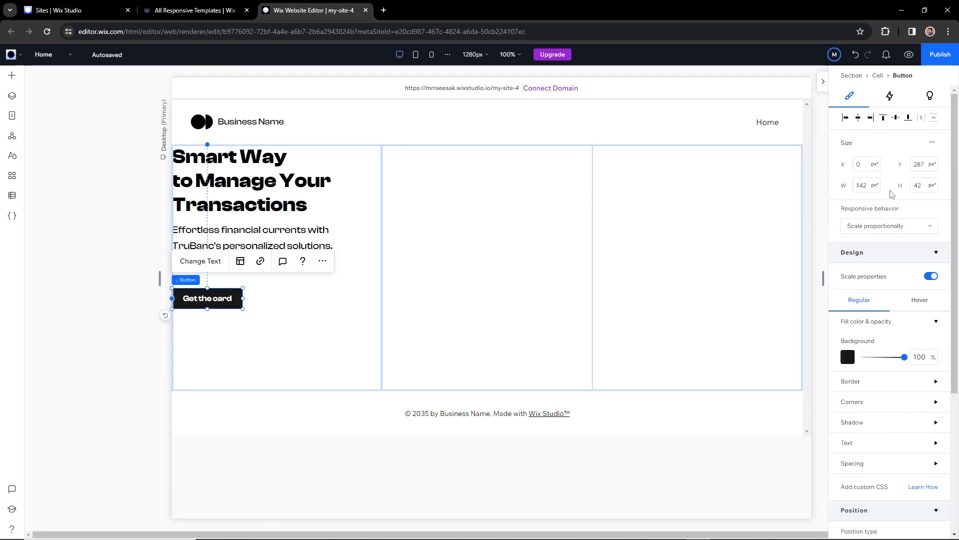
left_click(924, 188)
type("60")
key("Return")
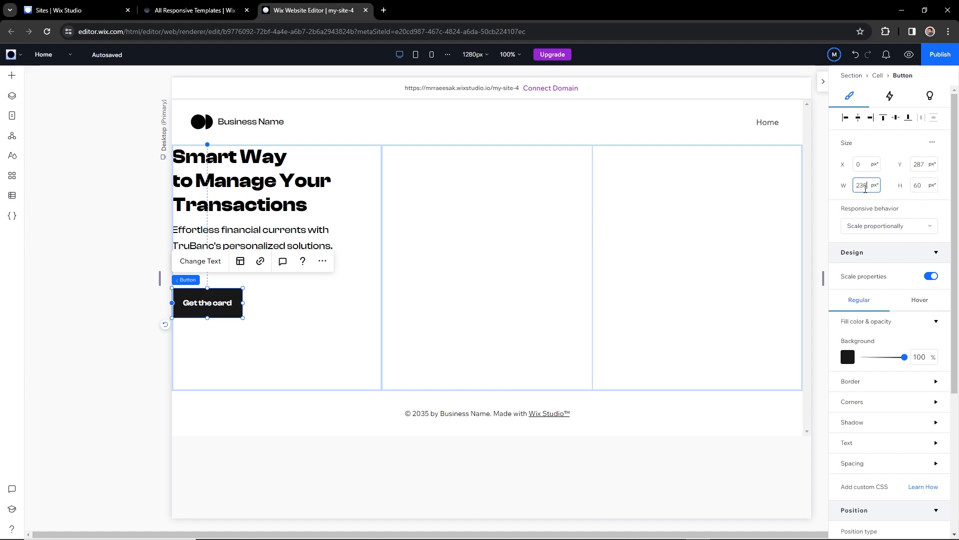
key("Return")
left_click(936, 402)
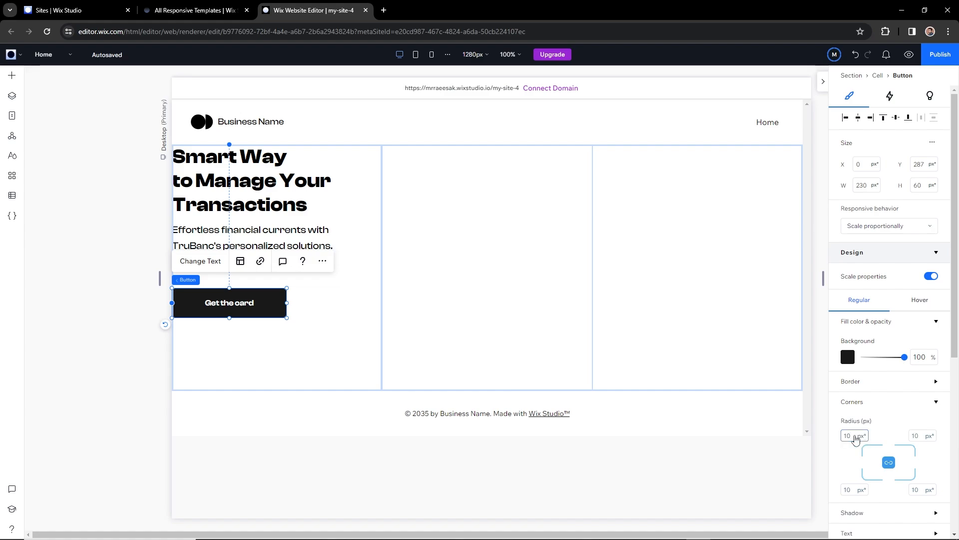
left_click(321, 358)
Set the Get the card button text's font size to 18.
left_click(242, 302)
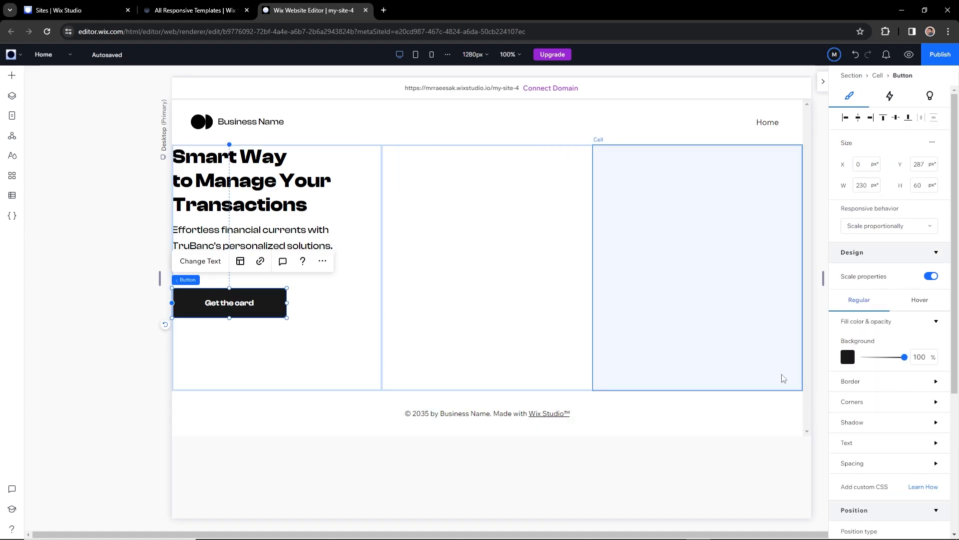
left_click(936, 443)
scroll(910, 481, "down", 2)
type("18")
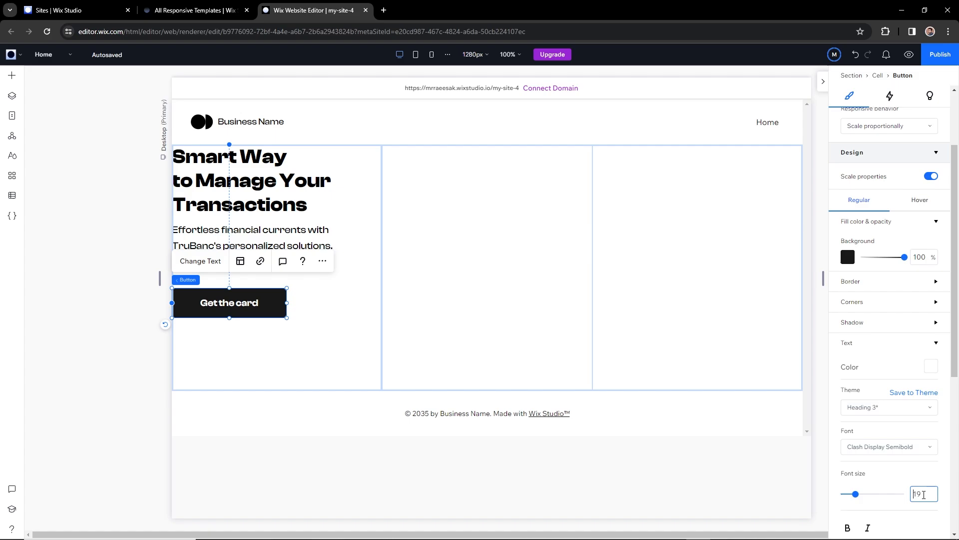
Switch to Figma, select the circles icon group beside the hero heading, and measure its distances to the desktop frame.
key("alt+Tab")
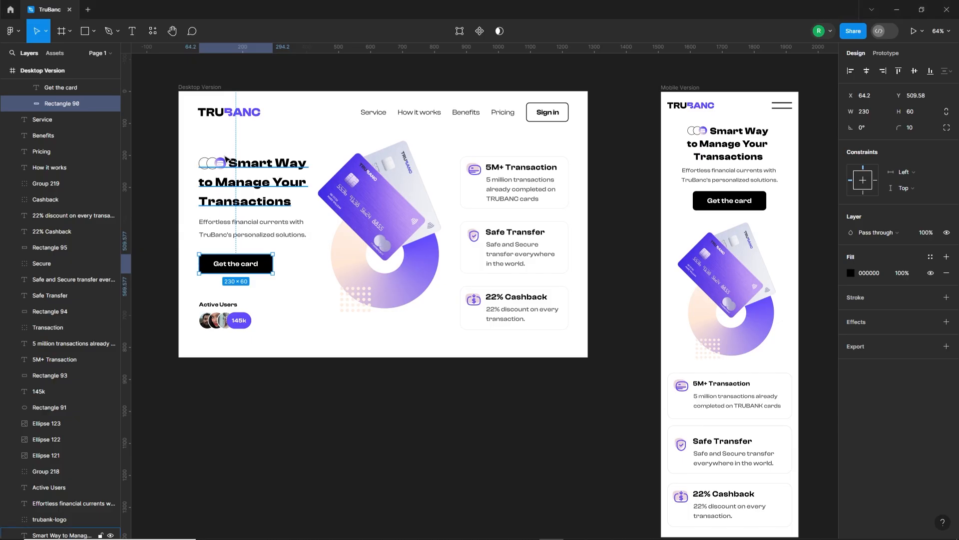
left_click(213, 165)
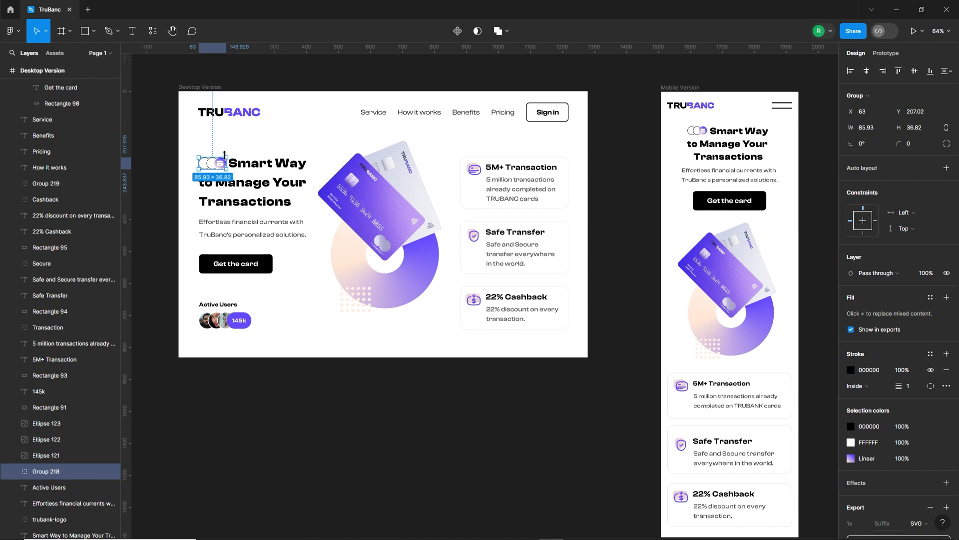
key("alt")
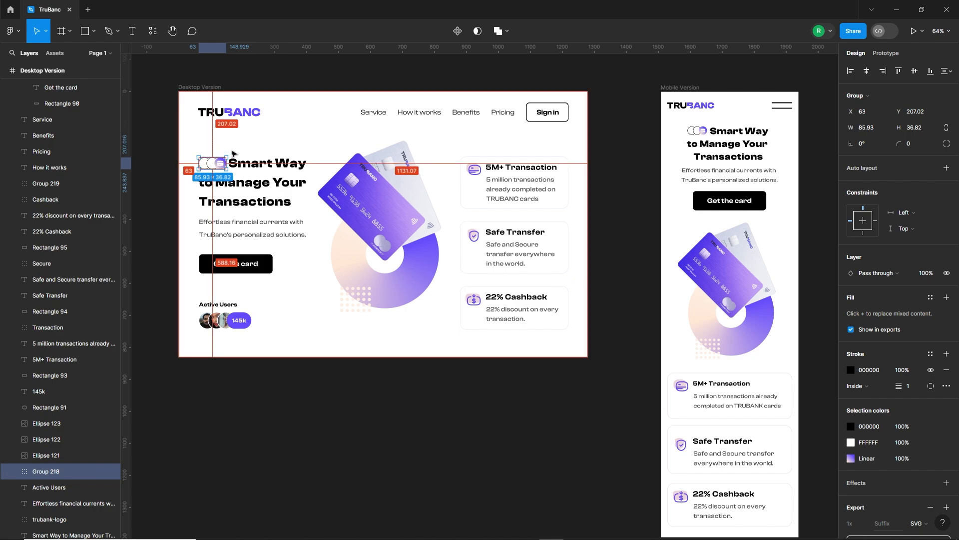
Switch to Wix Studio and upload all the asset files from Cashback through trubank-logo in the Wix Studio folder to the site files.
key("alt+Tab")
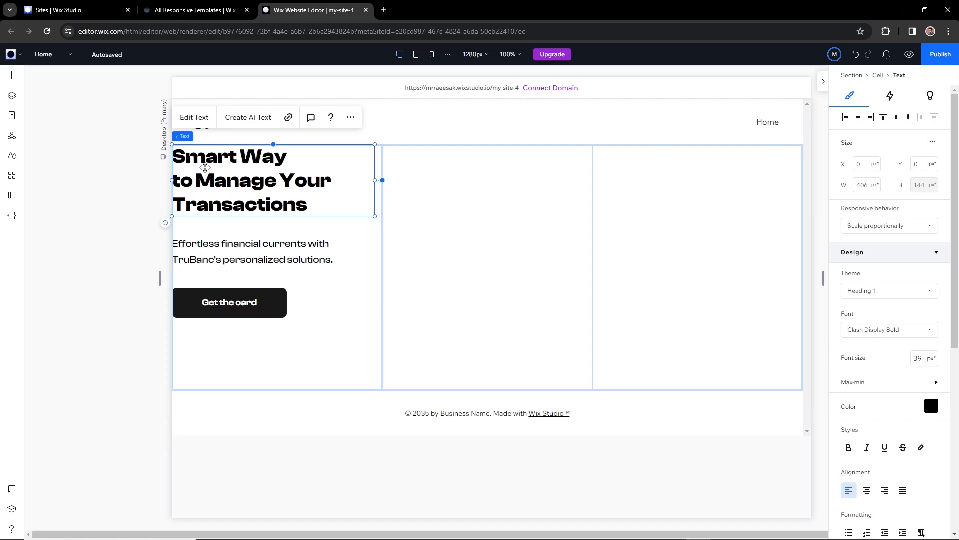
left_click(350, 260)
left_click(360, 302)
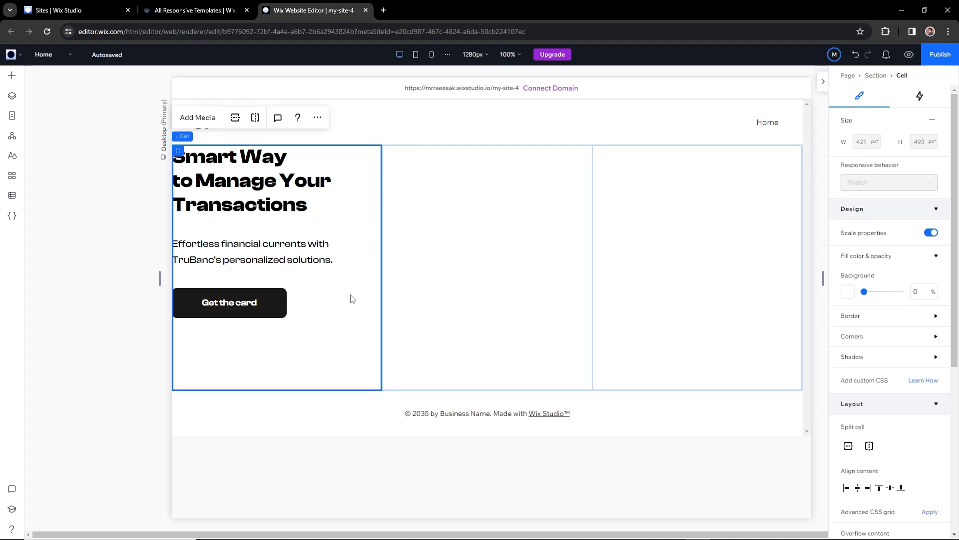
left_click(208, 118)
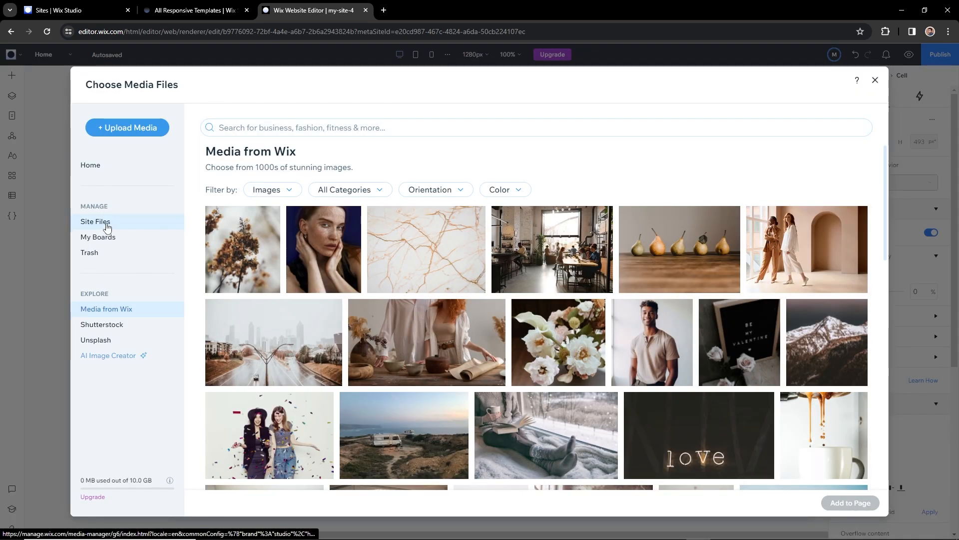
left_click(108, 226)
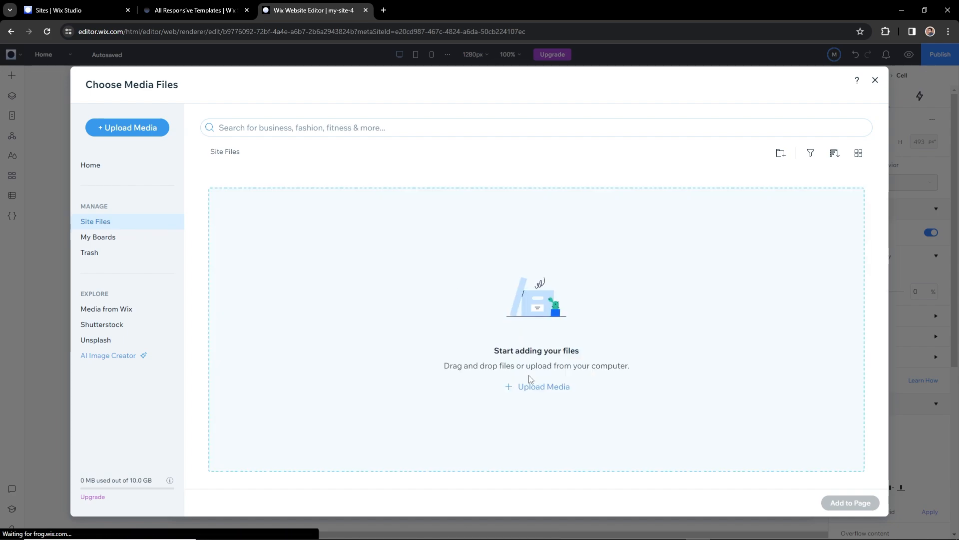
left_click(545, 389)
left_click(491, 310)
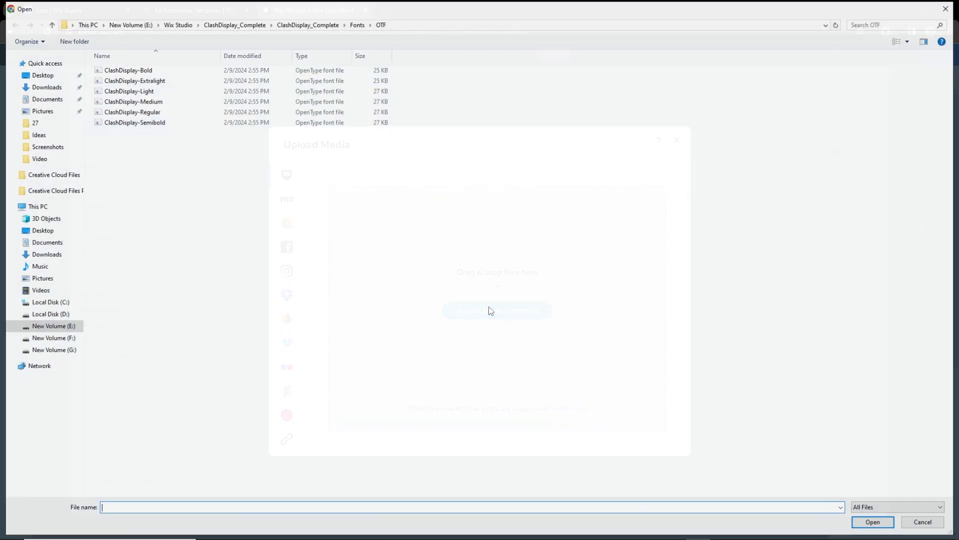
left_click(177, 25)
left_click(116, 81)
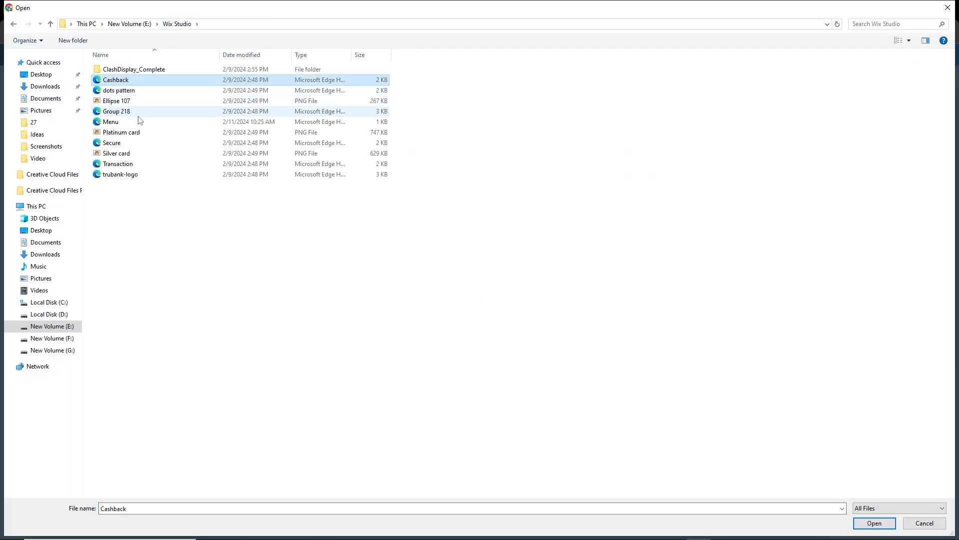
left_click(135, 175, "shift")
left_click(874, 523)
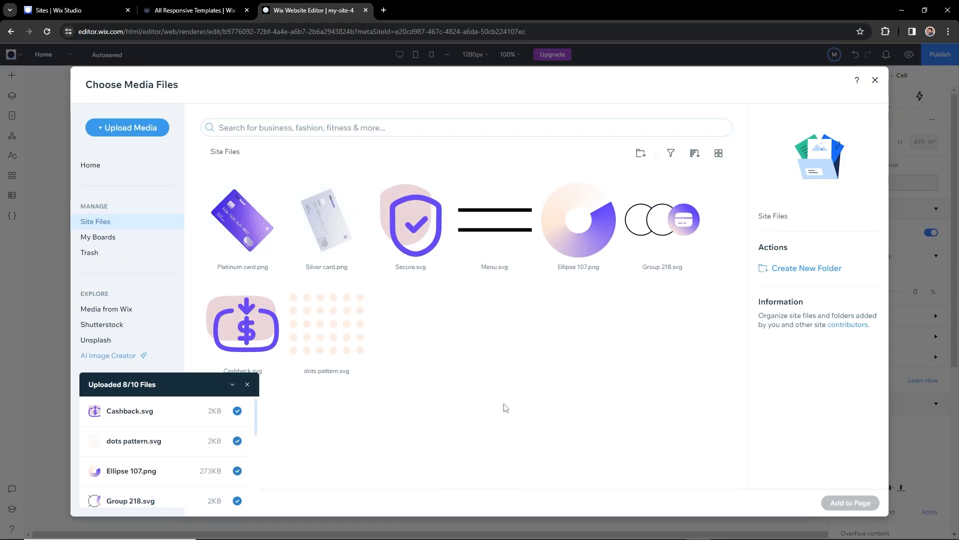
Add Group 218.svg from the site files to the hero's first column and shrink it to about 61 × 61 px.
left_click(334, 325)
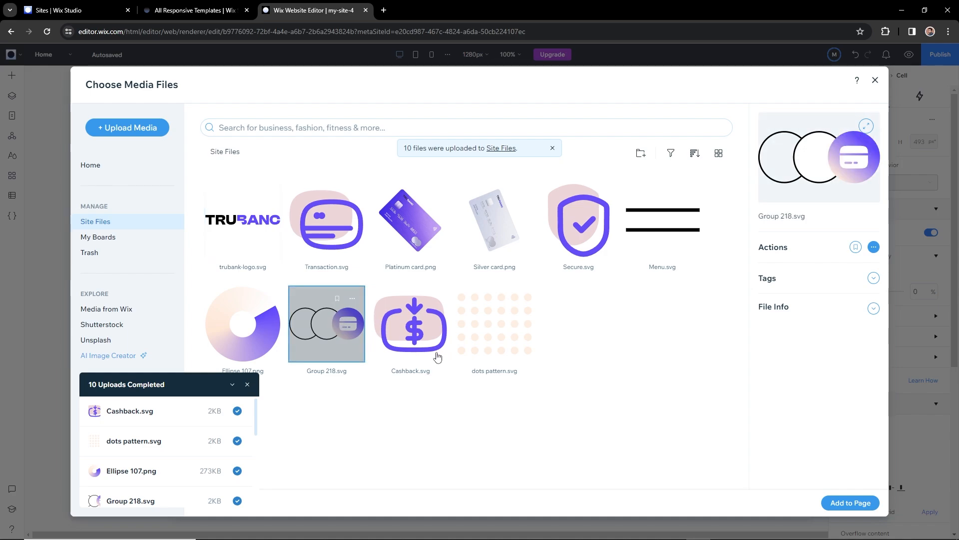
left_click(850, 502)
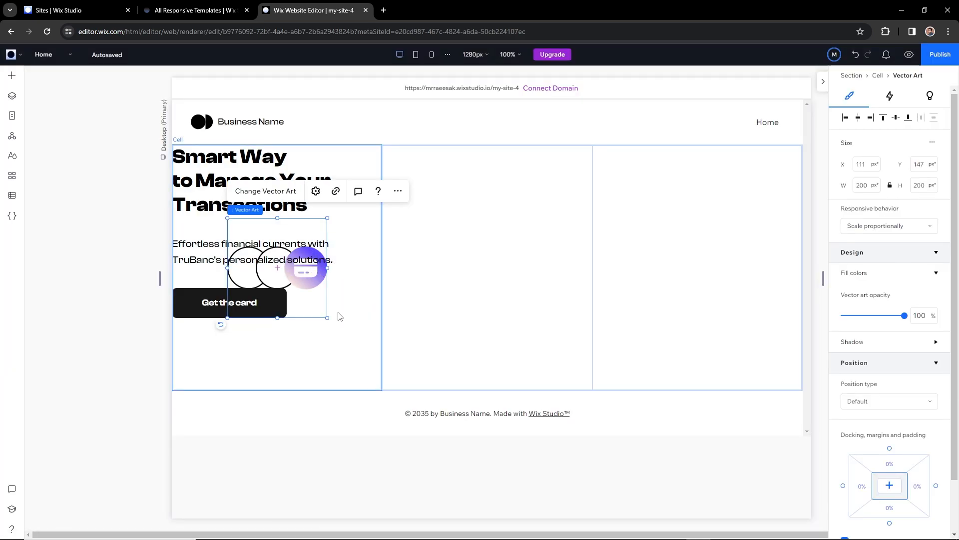
left_click_drag(327, 318, 218, 228)
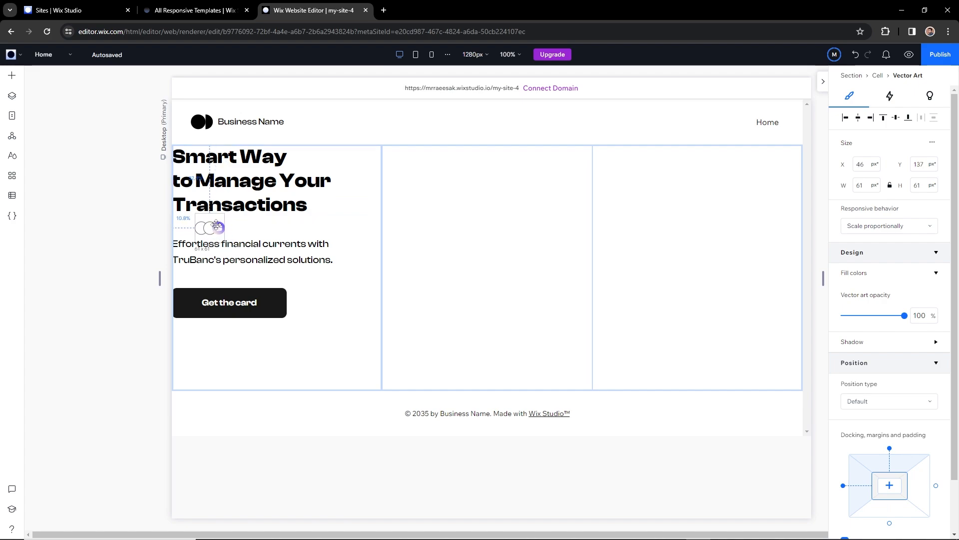
Indent the heading's first line with spaces and fit the circles icon, about 85 × 85 px, into the gap before "Smart Way".
double_click(187, 159)
left_click(178, 155)
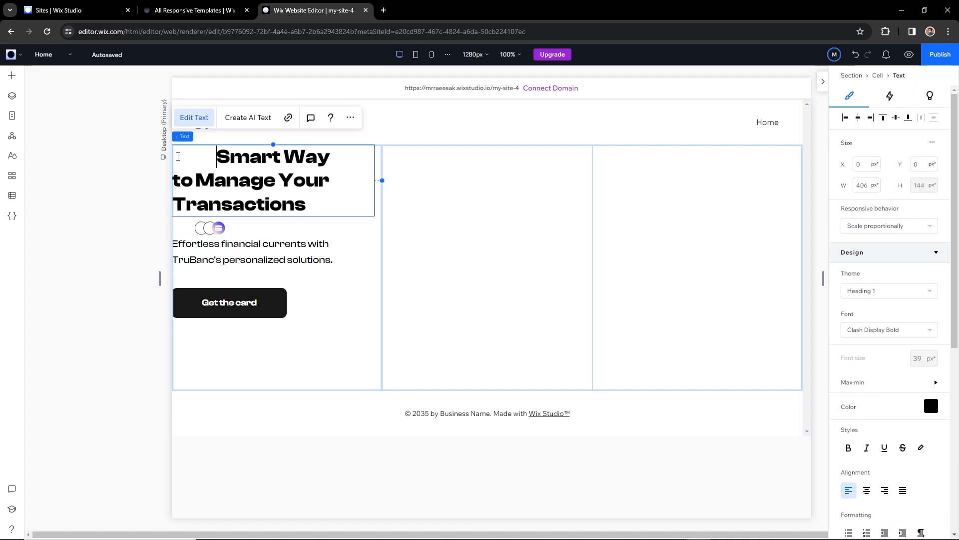
left_click_drag(218, 228, 215, 158)
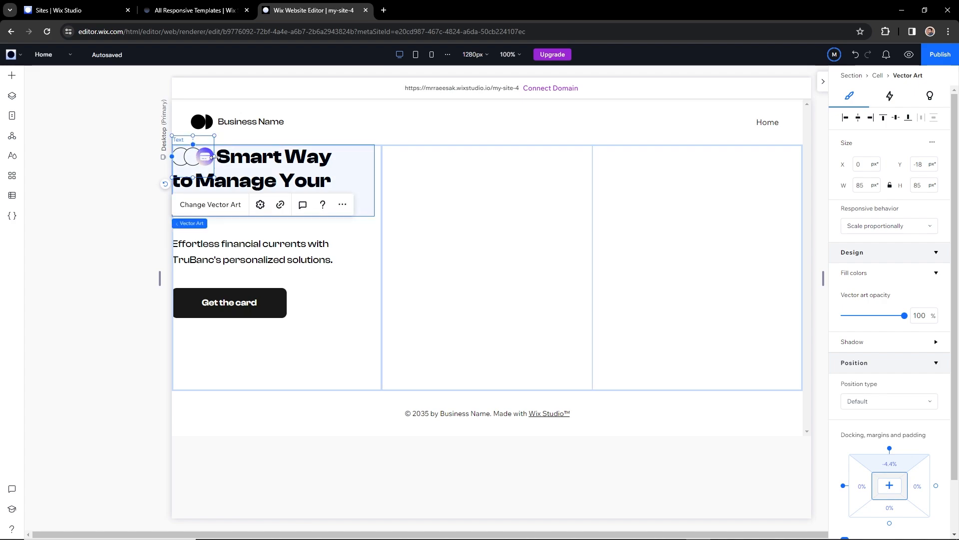
left_click(215, 156)
double_click(220, 157)
left_click(222, 158)
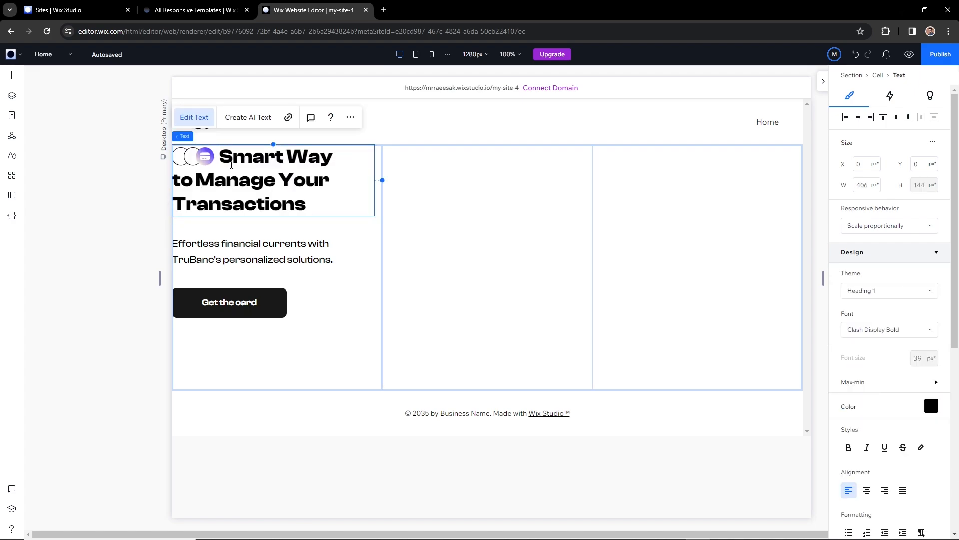
left_click(360, 243)
key("Escape")
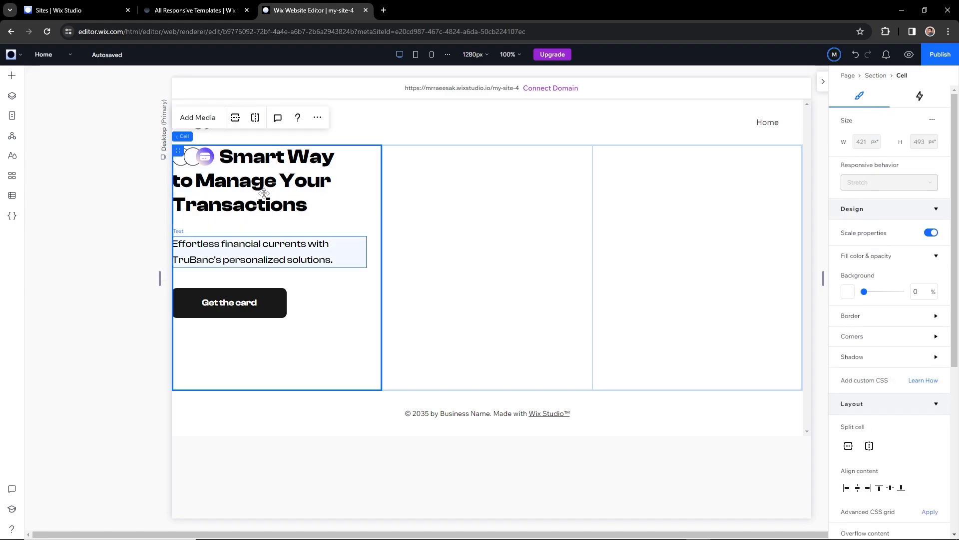
Move the paragraph closer to the heading, and raise the Get the card button to about Y 272 px.
left_click_drag(248, 256, 249, 254)
left_click(257, 301)
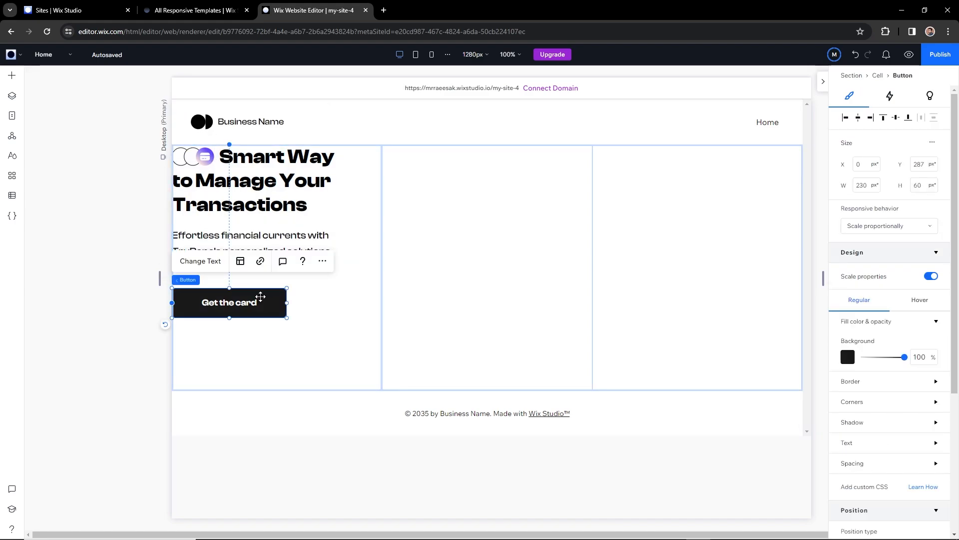
left_click_drag(257, 302, 265, 296)
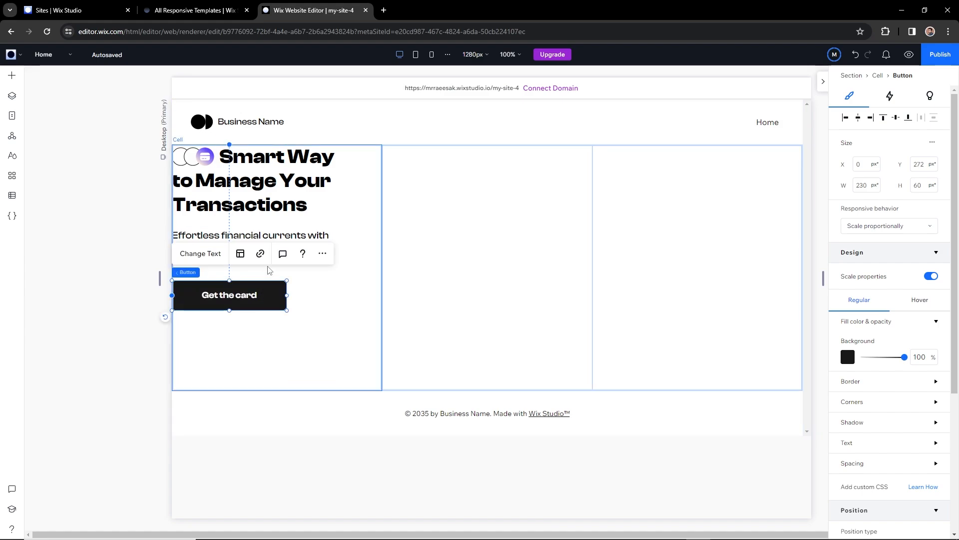
left_click(344, 288)
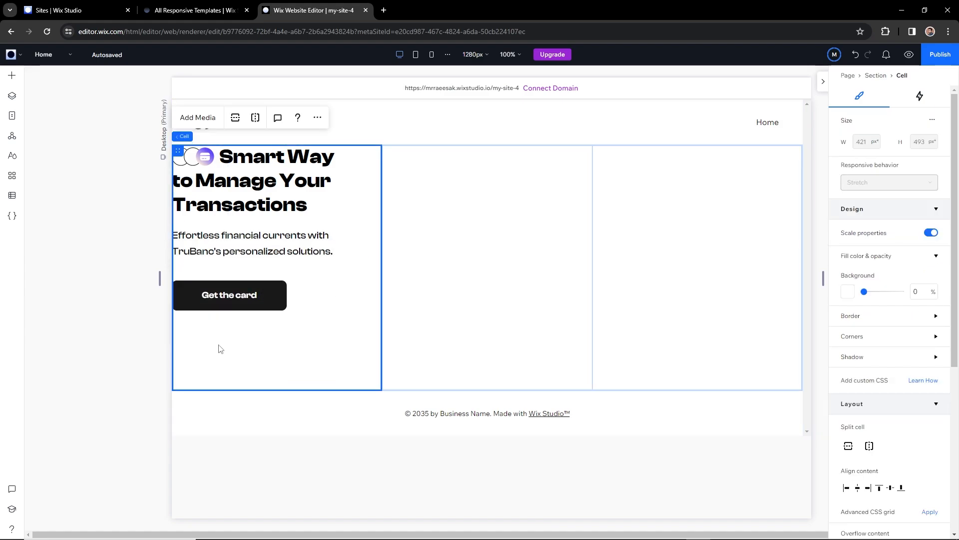
Check the Figma design, and add a title reading "People trust us" below the Get the card button in Wix Studio.
key("alt+Tab")
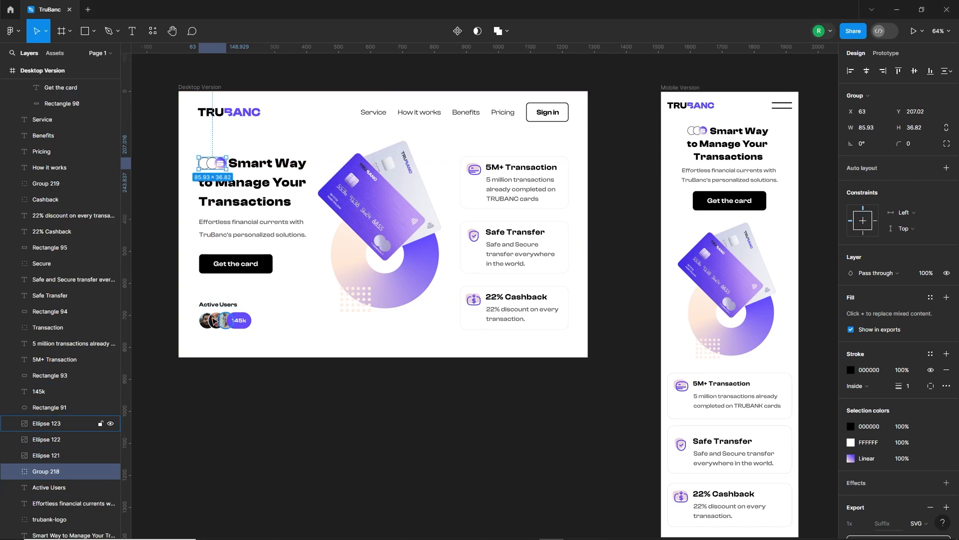
key("alt+Tab")
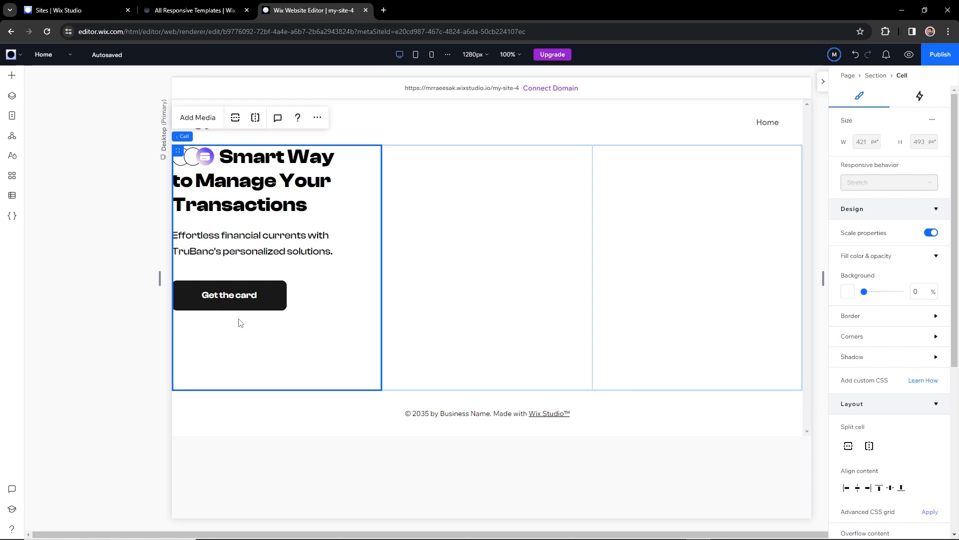
left_click(12, 75)
left_click_drag(191, 130, 208, 338)
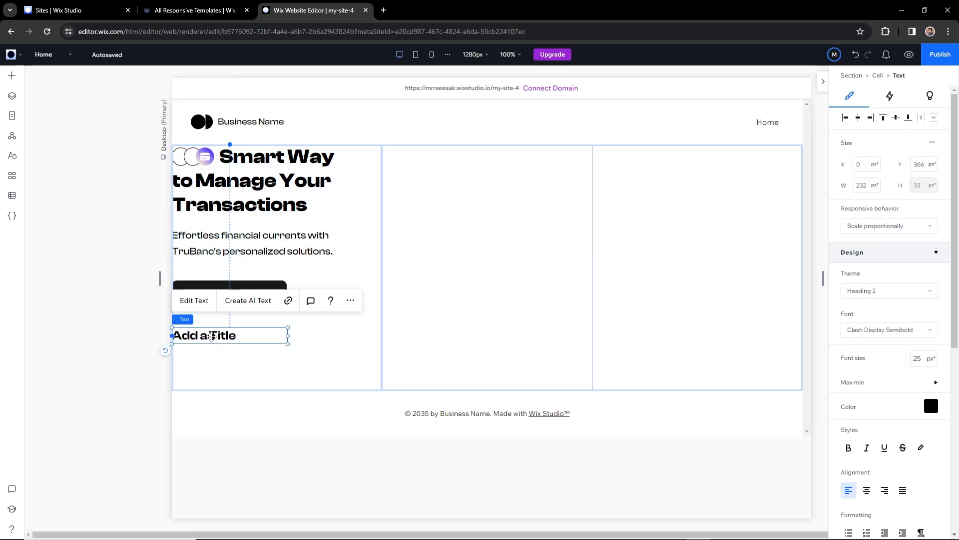
double_click(209, 336)
type("People trust us")
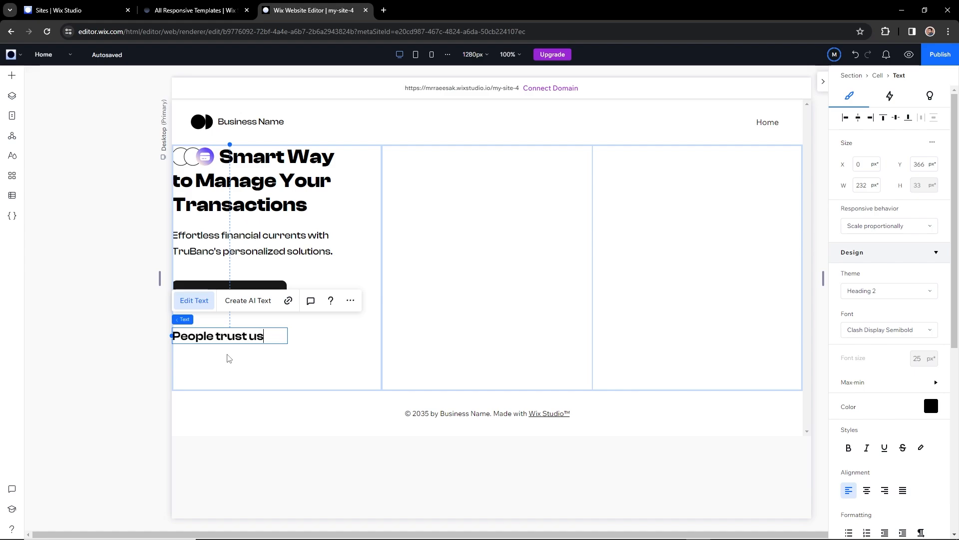
Set the "People trust us" title's font size to 18 px.
left_click(919, 364)
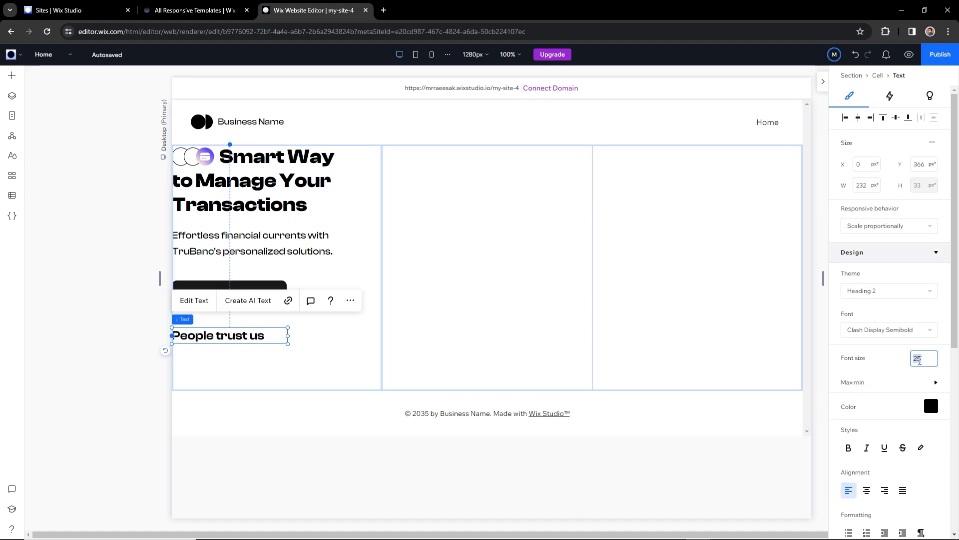
type("18")
key("Return")
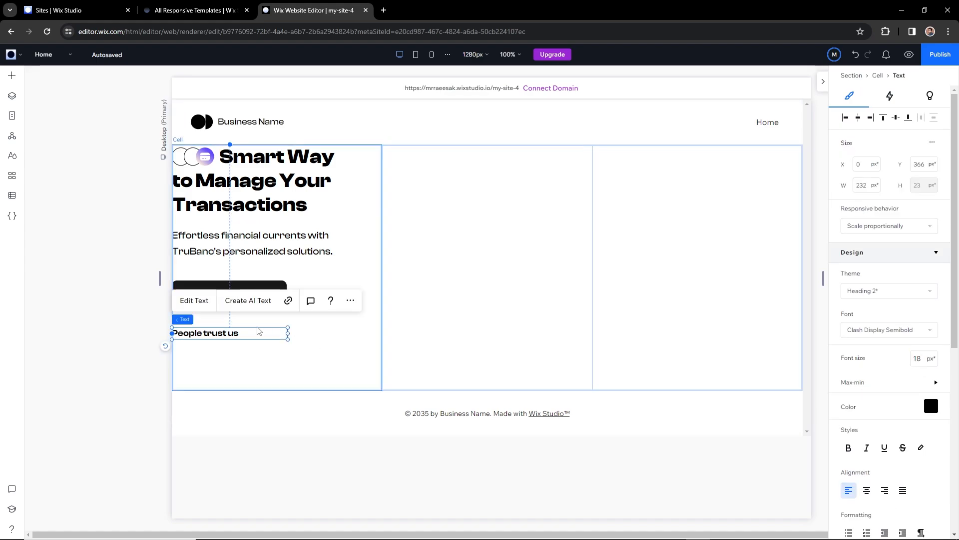
left_click(206, 359)
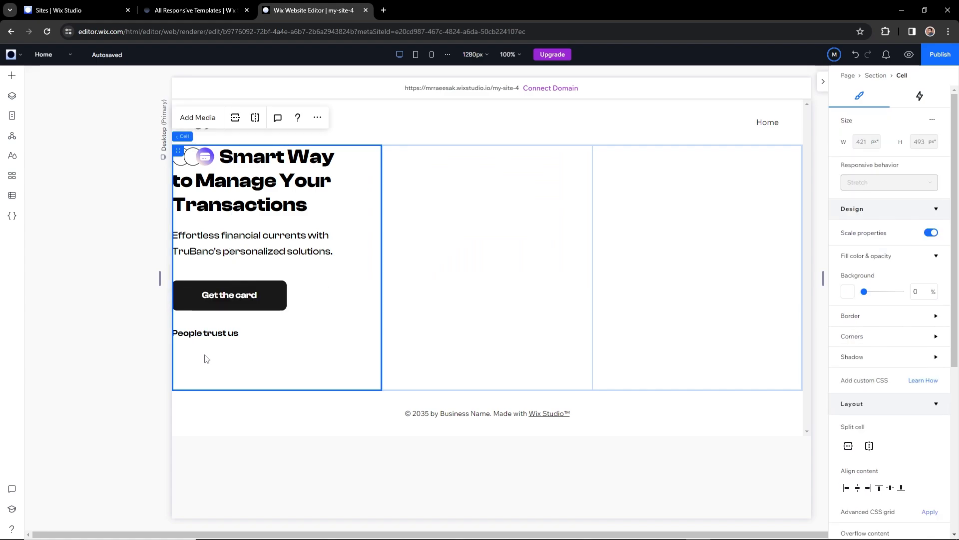
Add the round portrait from the single images, shrink it to about 37 × 37 px, and place it below "People trust us".
left_click(11, 77)
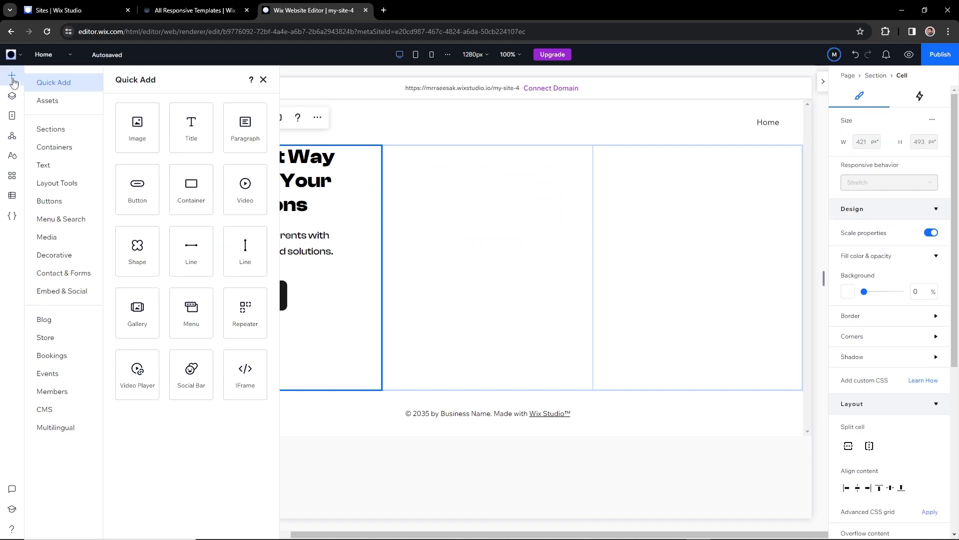
left_click(52, 239)
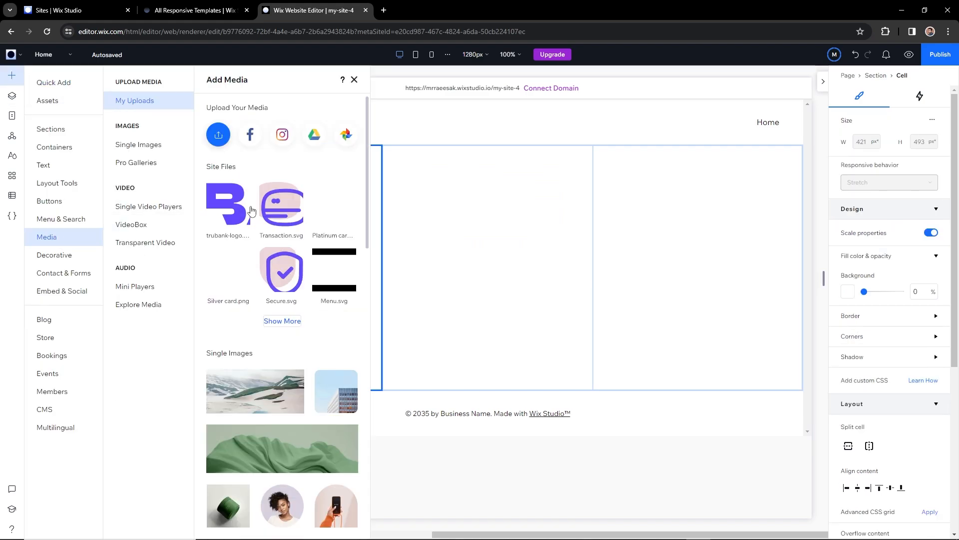
scroll(233, 340, "down", 3)
scroll(233, 340, "down", 1)
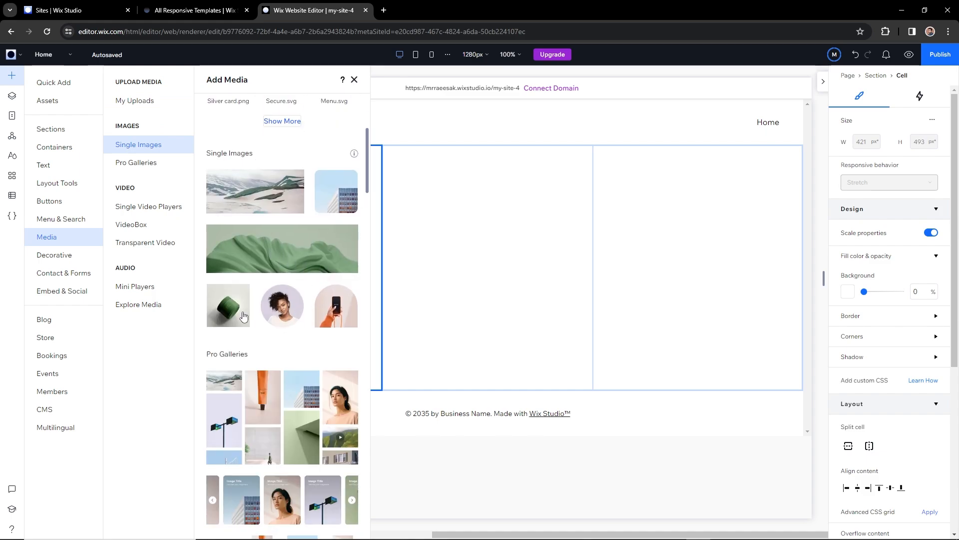
left_click_drag(282, 313, 322, 372)
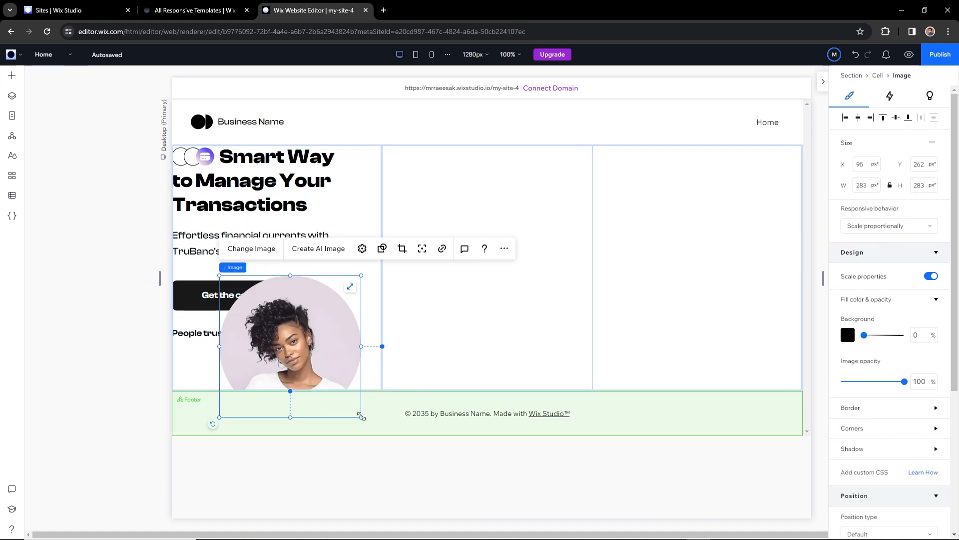
left_click_drag(362, 417, 182, 350)
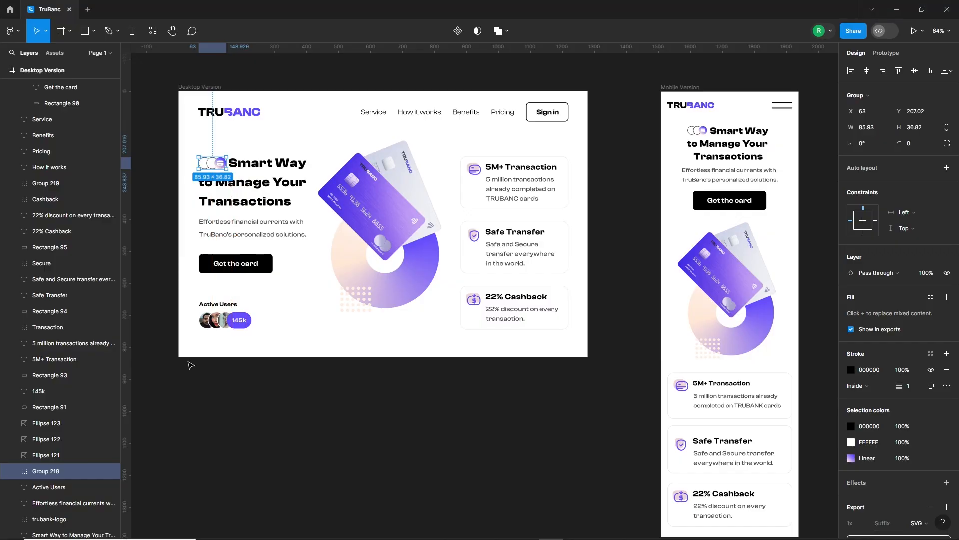
Check the Active Users avatars' stroke in Figma, and give the portrait image in Wix Studio a 2 px white border.
left_click(206, 324)
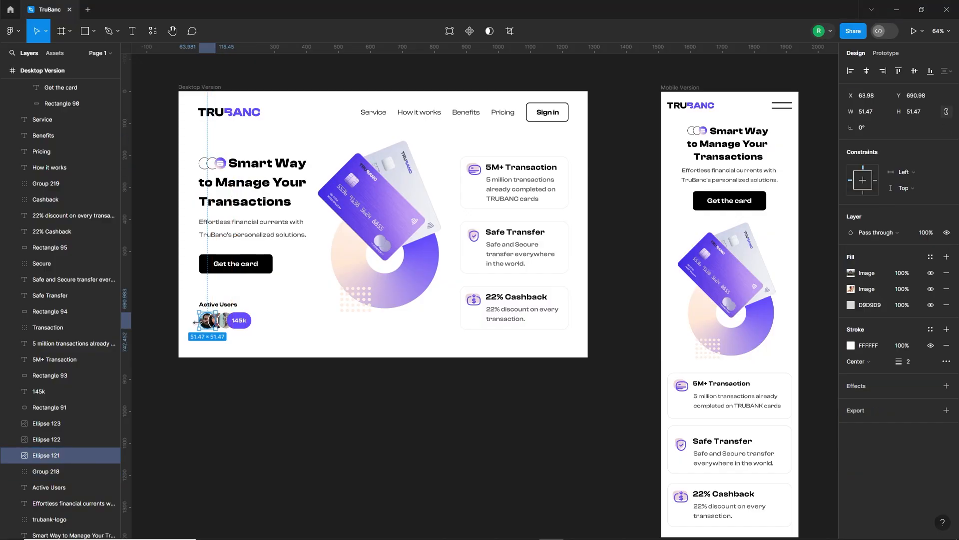
scroll(197, 324, "up", 6)
left_click(212, 324)
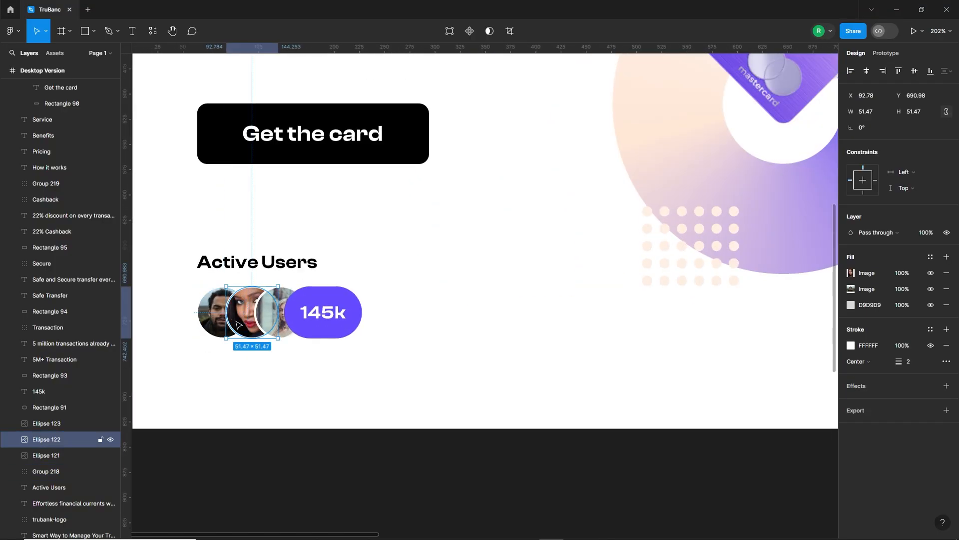
left_click(286, 359)
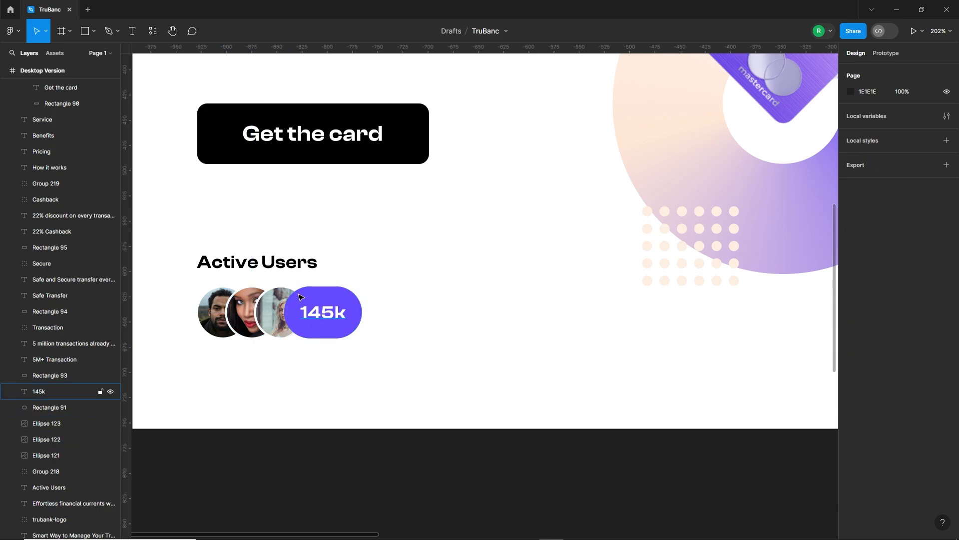
key("alt+Tab")
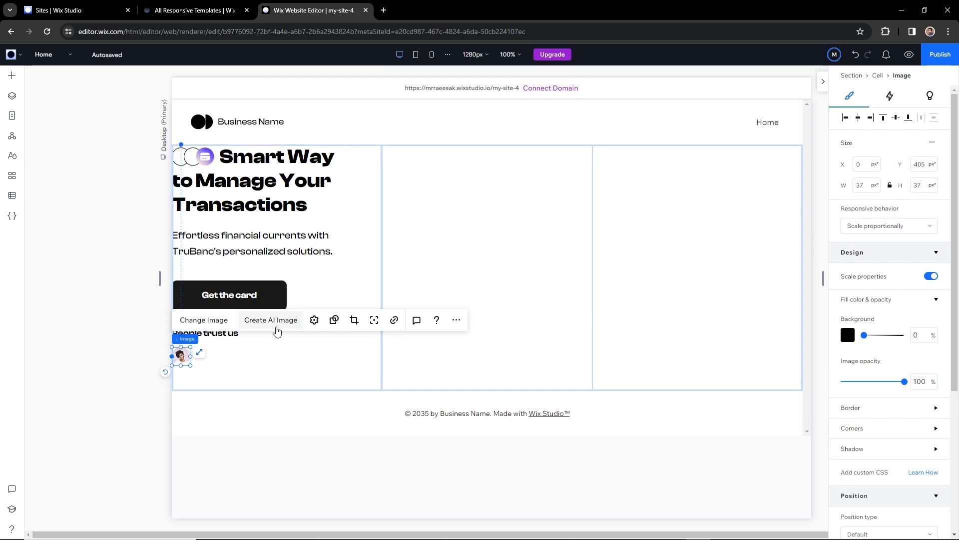
left_click(935, 408)
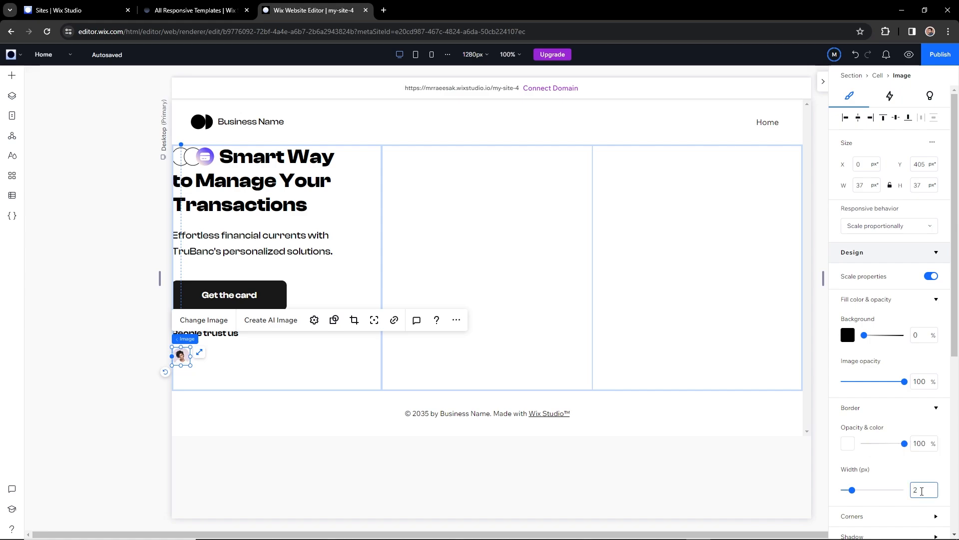
left_click(265, 358)
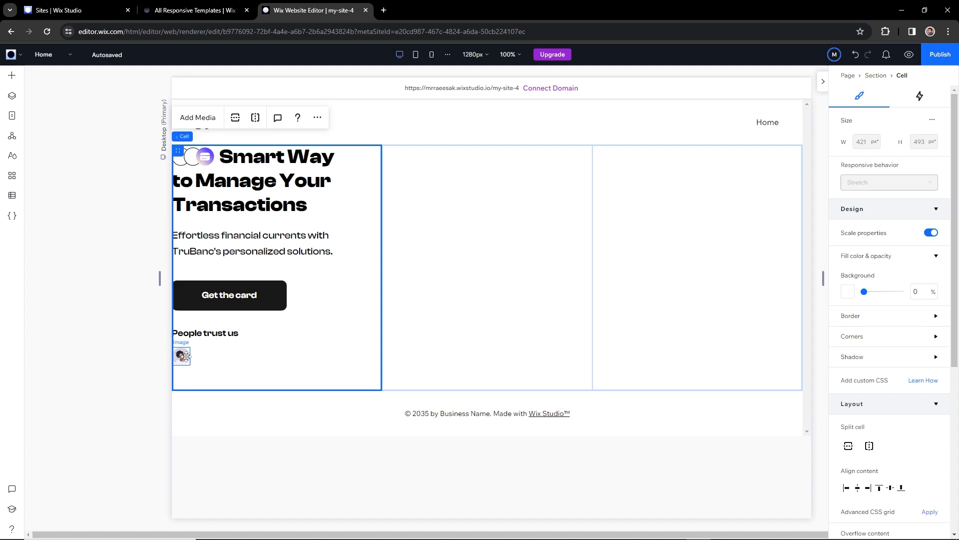
Duplicate the bordered portrait twice and line the copies up in an overlapping row beside the original.
left_click(187, 355)
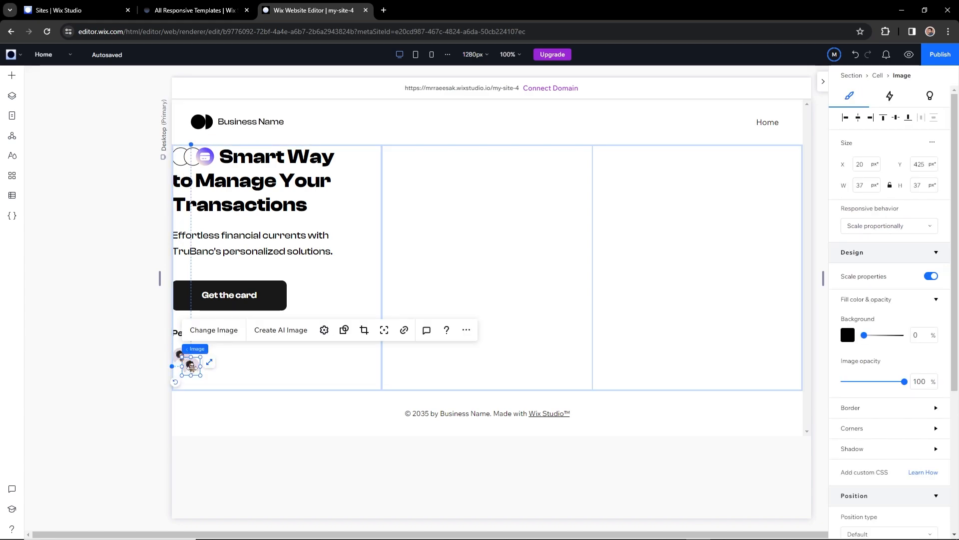
left_click_drag(183, 357, 203, 356)
left_click(225, 358)
Set the border width of all three portraits to 3 px.
left_click(192, 359)
left_click(181, 355, "shift")
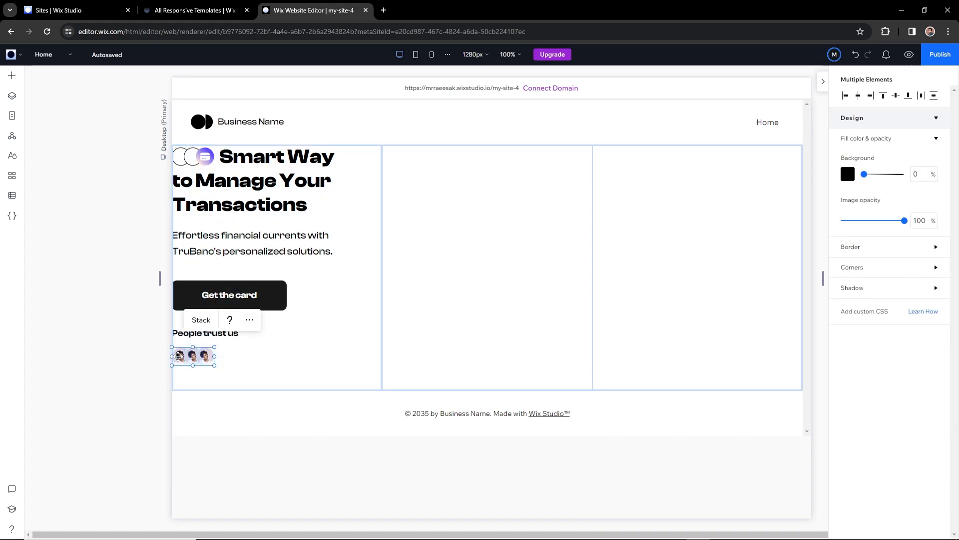
left_click(936, 250)
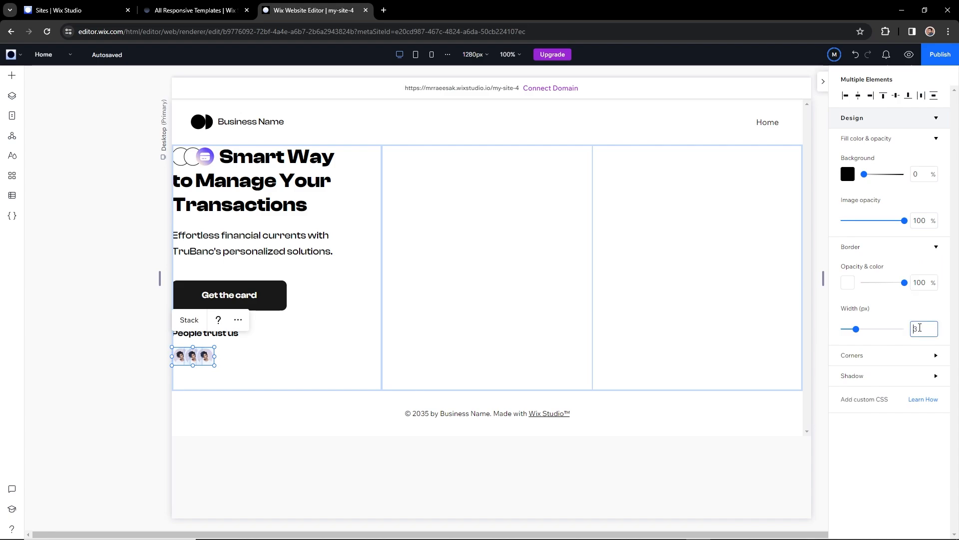
left_click(290, 364)
Search Media from Wix for "headshots" and replace the middle portrait with the bald senior man wearing black glasses.
left_click(206, 357)
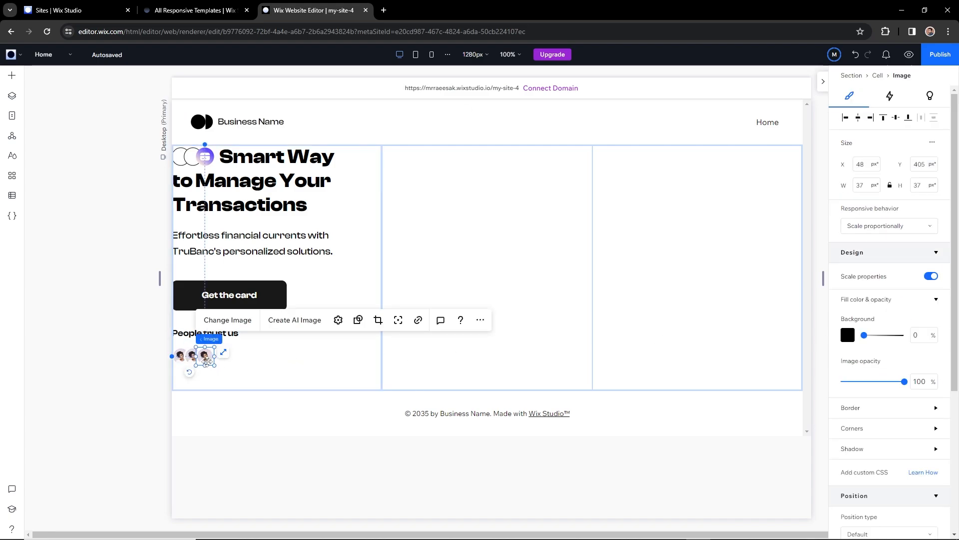
left_click(228, 320)
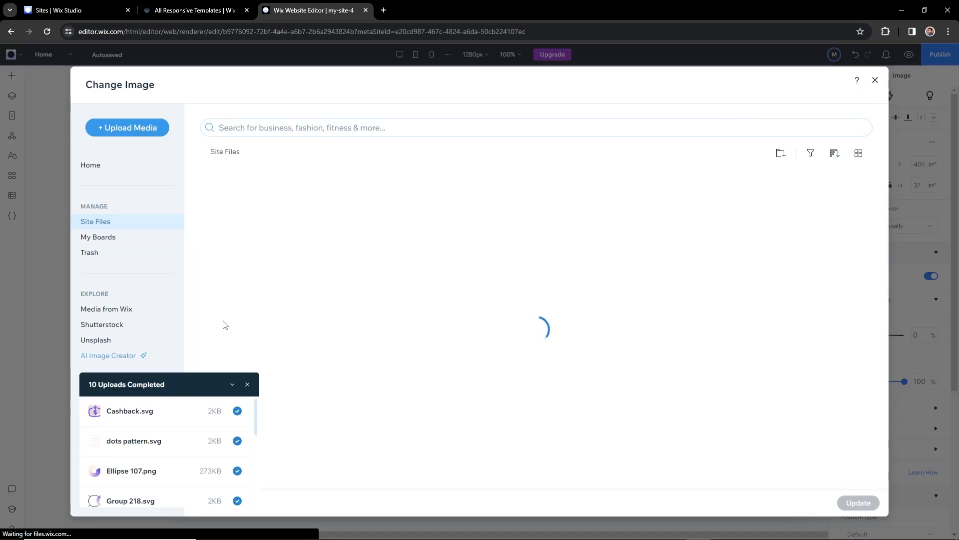
left_click(121, 309)
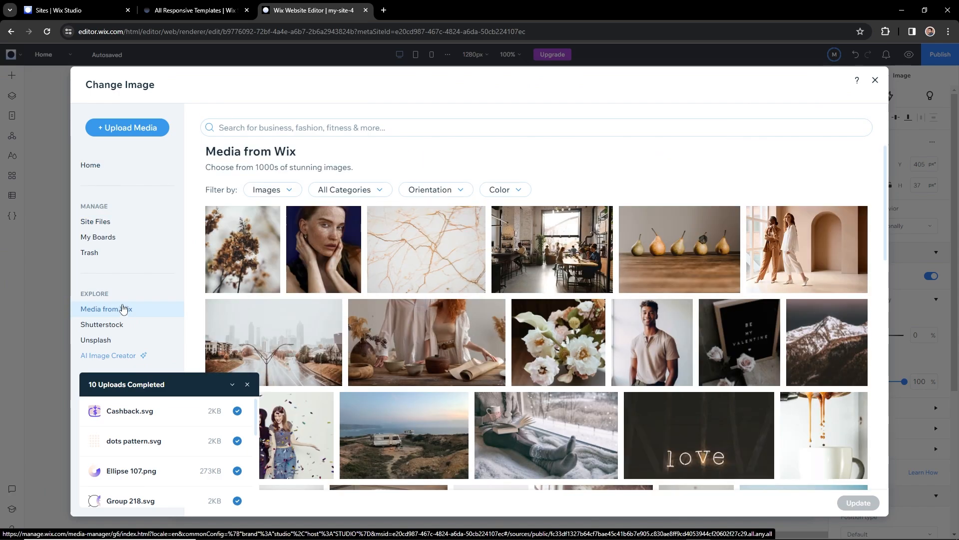
left_click(278, 129)
type("headshots")
key("Return")
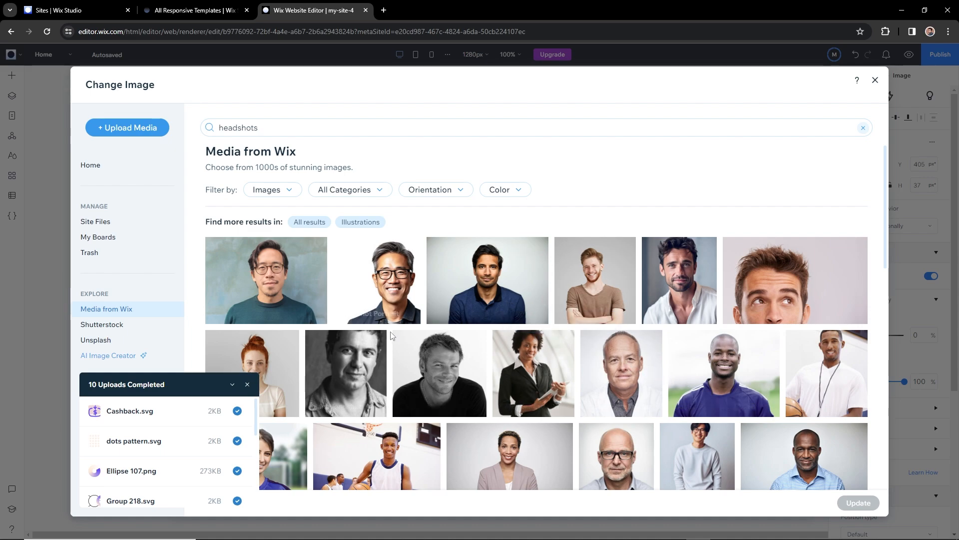
scroll(582, 443, "down", 1)
left_click(620, 413)
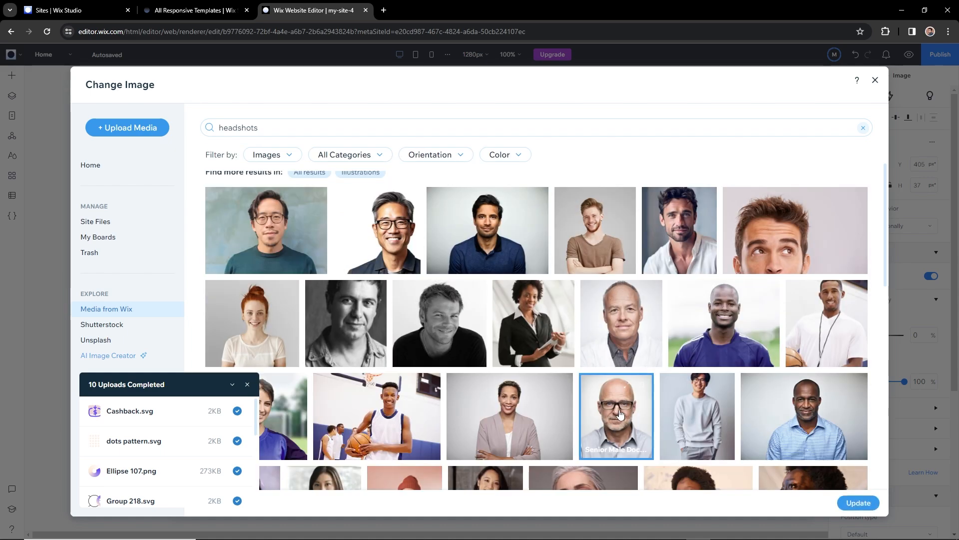
left_click(856, 503)
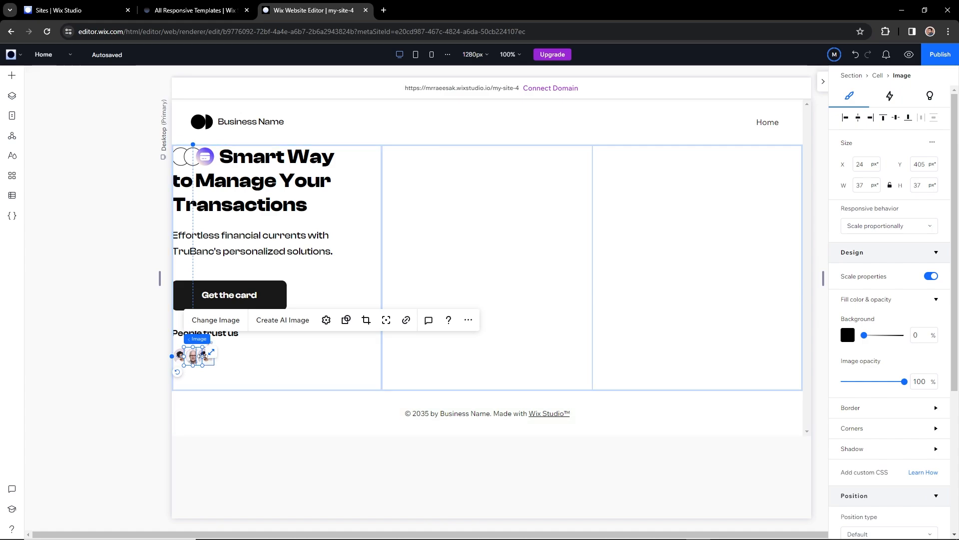
Replace the third portrait with the "Headshot of Mid Adult Man" image from Media from Wix.
left_click_drag(210, 362, 213, 360)
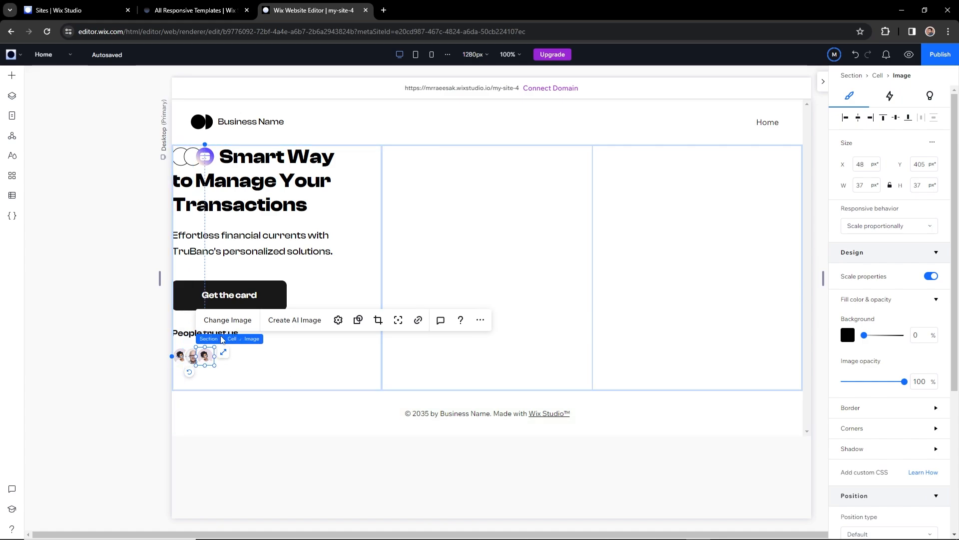
left_click(227, 320)
scroll(509, 272, "down", 1)
left_click(510, 271)
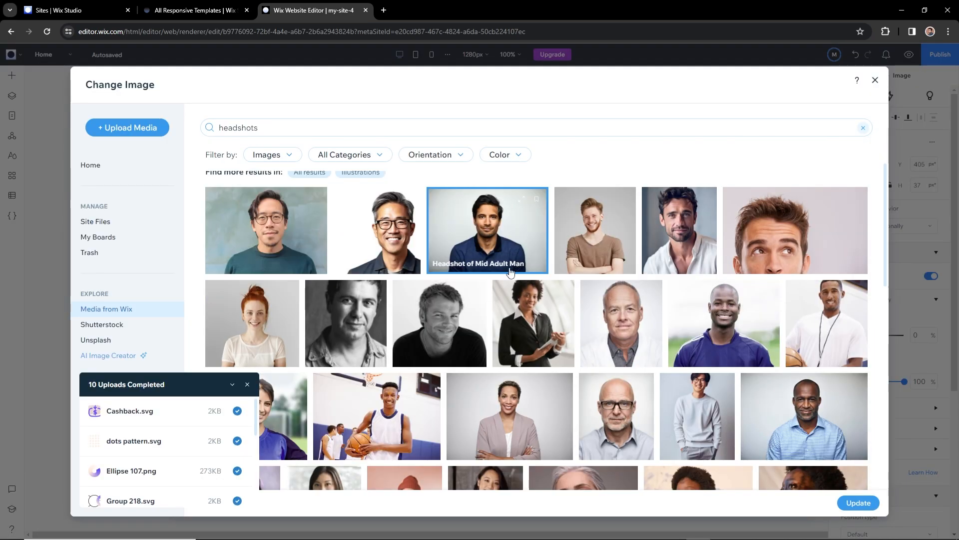
left_click(858, 503)
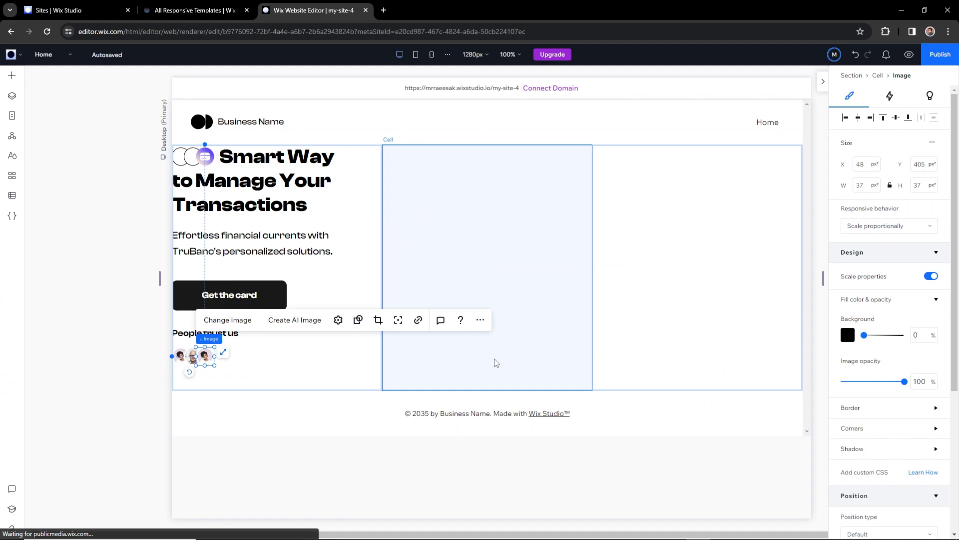
left_click(231, 371)
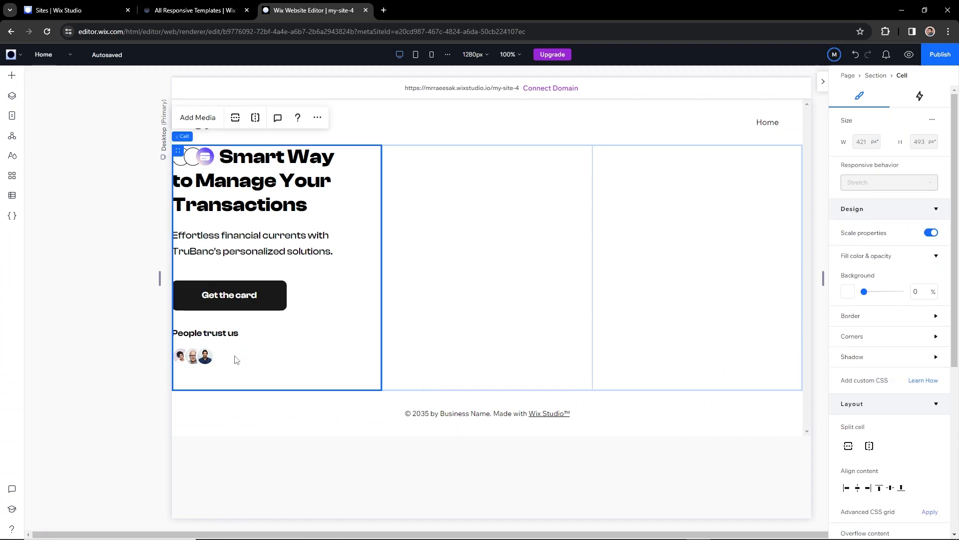
Add a container to the first column, setting its width to 70 px and its height to 40 px.
left_click(13, 78)
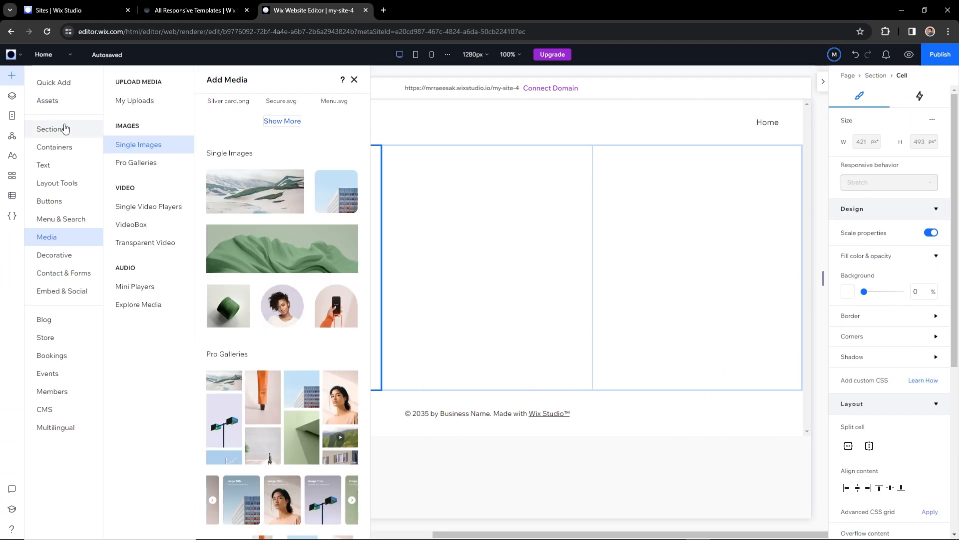
left_click(57, 83)
left_click_drag(191, 189, 328, 359)
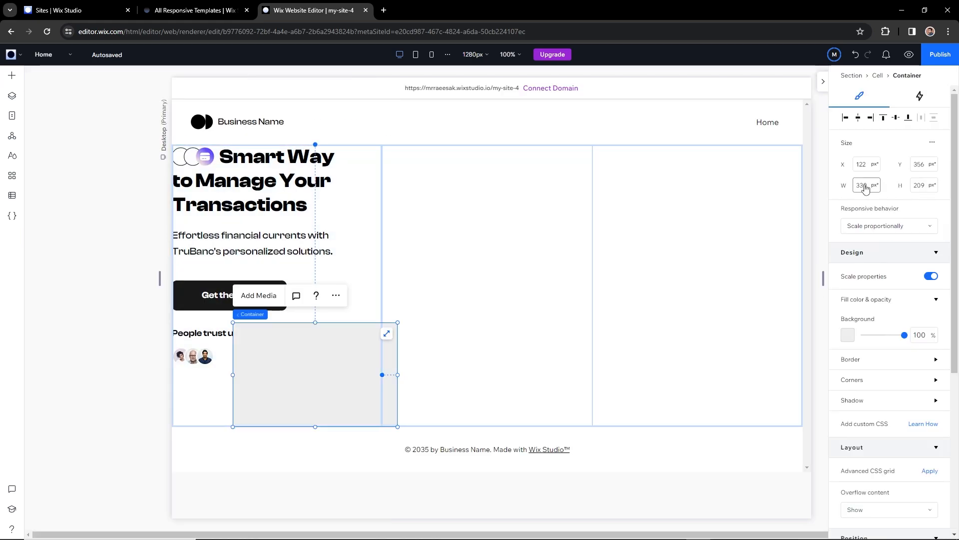
key("Return")
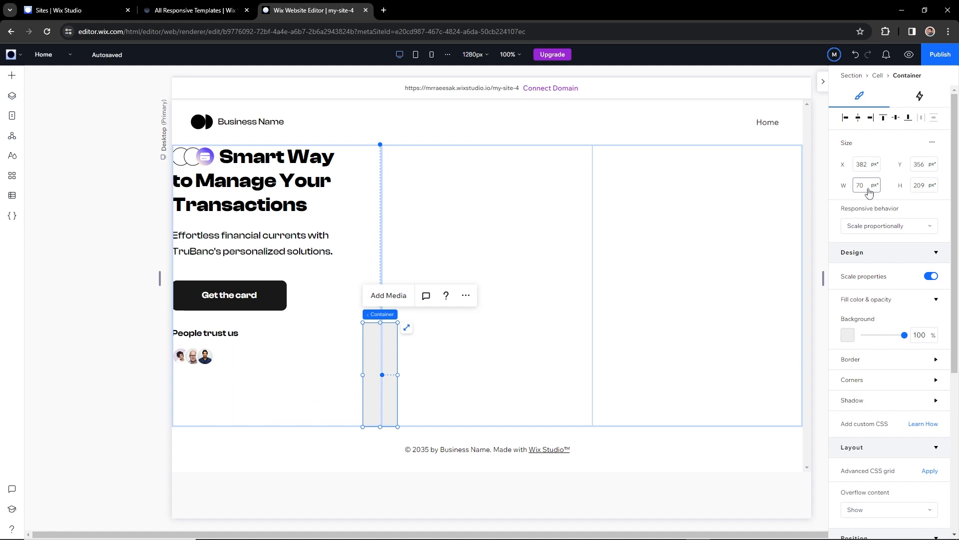
left_click(923, 186)
type("40")
key("Return")
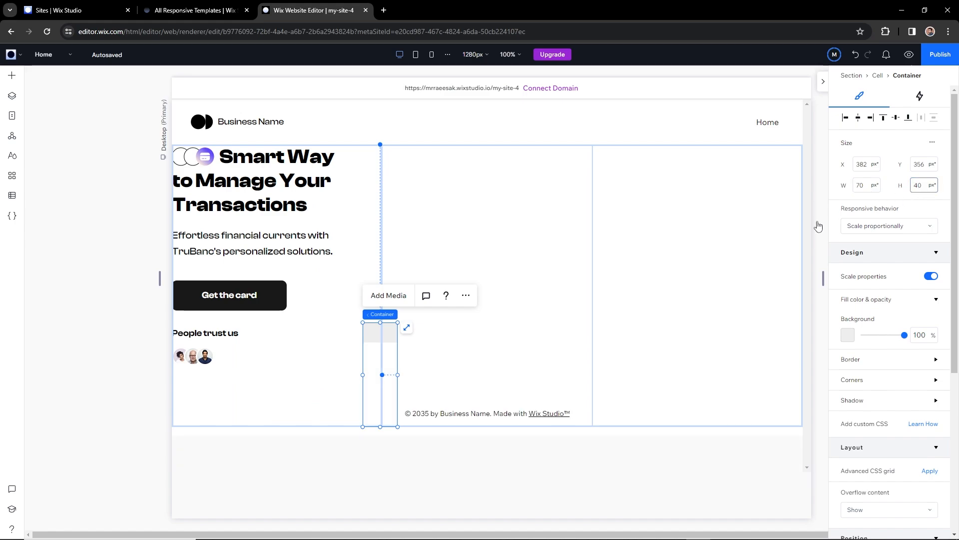
Tighten the avatar row's overlap and place the container, about 37 px high, over the edge of the last avatar.
left_click_drag(373, 335, 196, 363)
left_click(193, 359)
left_click_drag(233, 360, 223, 359)
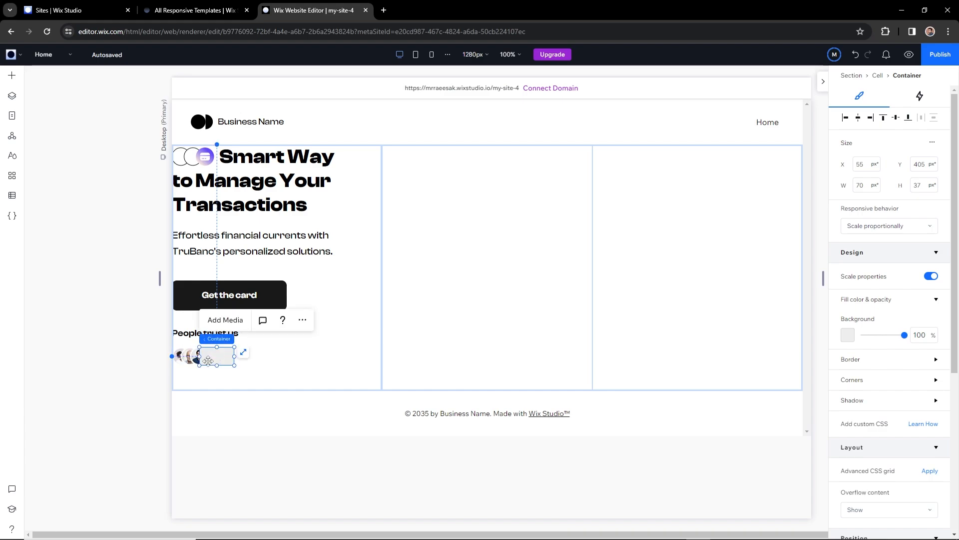
Set the container's corner radius to 100 px on all corners.
left_click(936, 380)
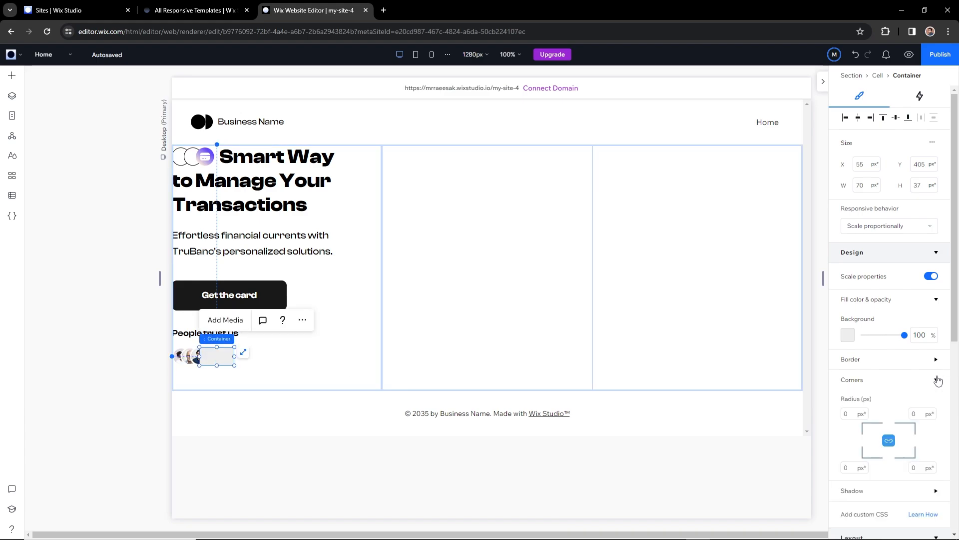
left_click(851, 413)
type("100")
key("Return")
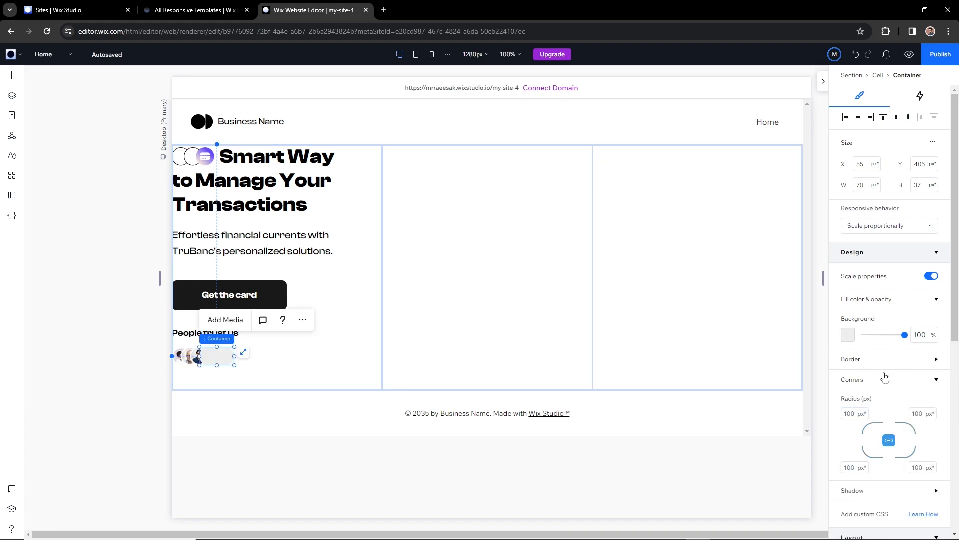
Copy the 145k pill's fill from the Figma design and give the Wix Studio container the custom background color #654BFD.
left_click(848, 335)
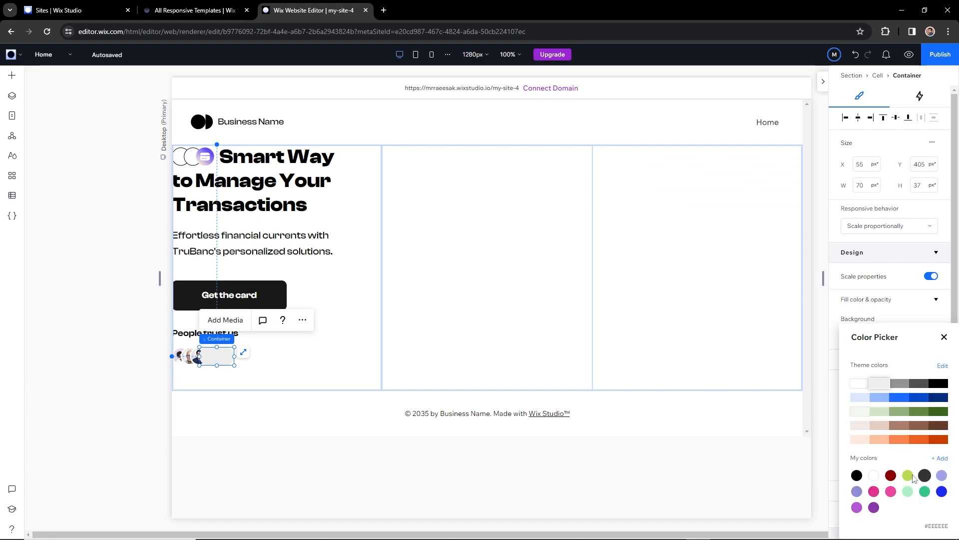
left_click(941, 459)
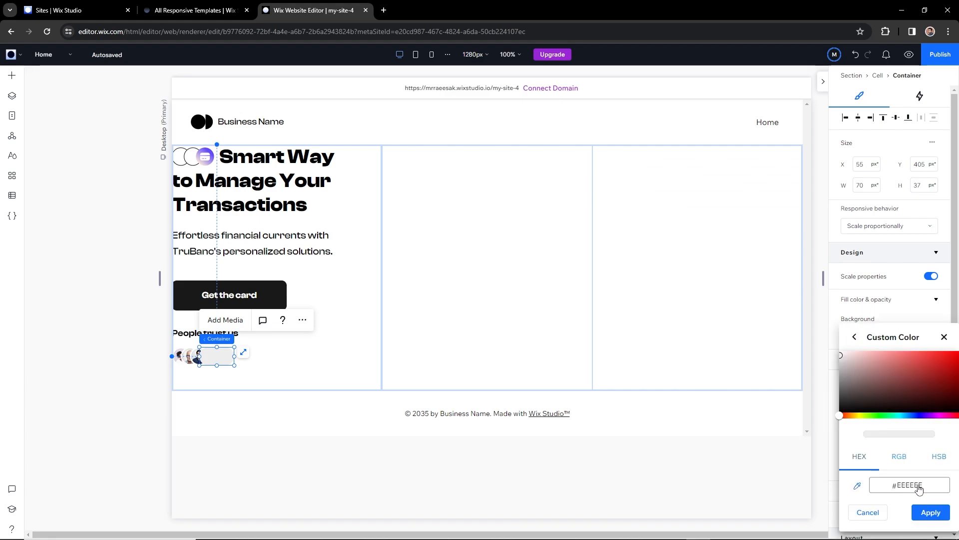
key("alt+Tab")
left_click(319, 314)
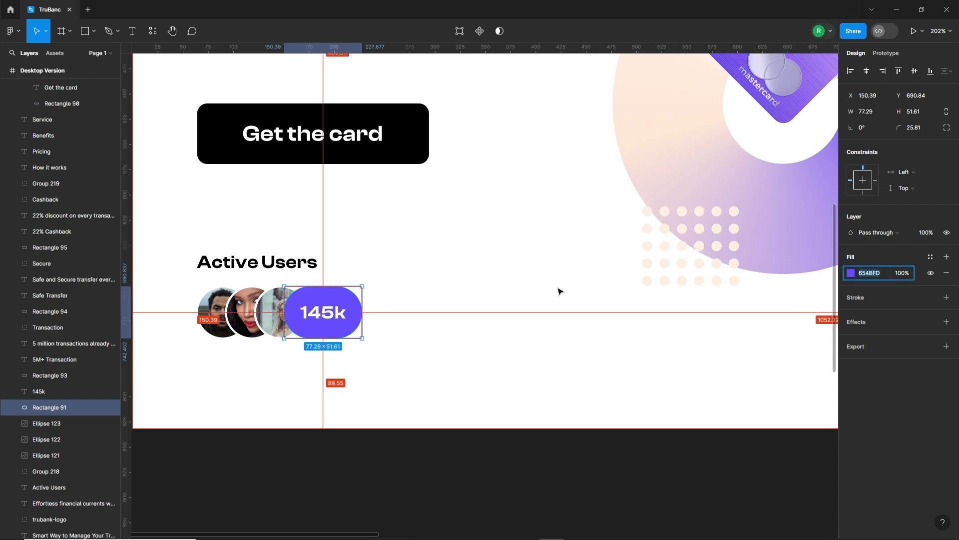
key("alt+Tab")
left_click(925, 483)
type("#654BFD")
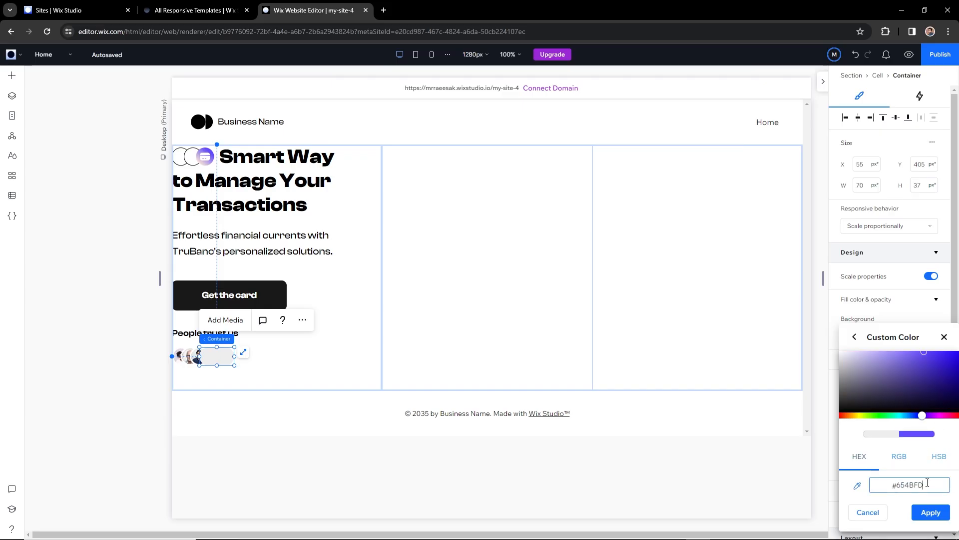
left_click(942, 514)
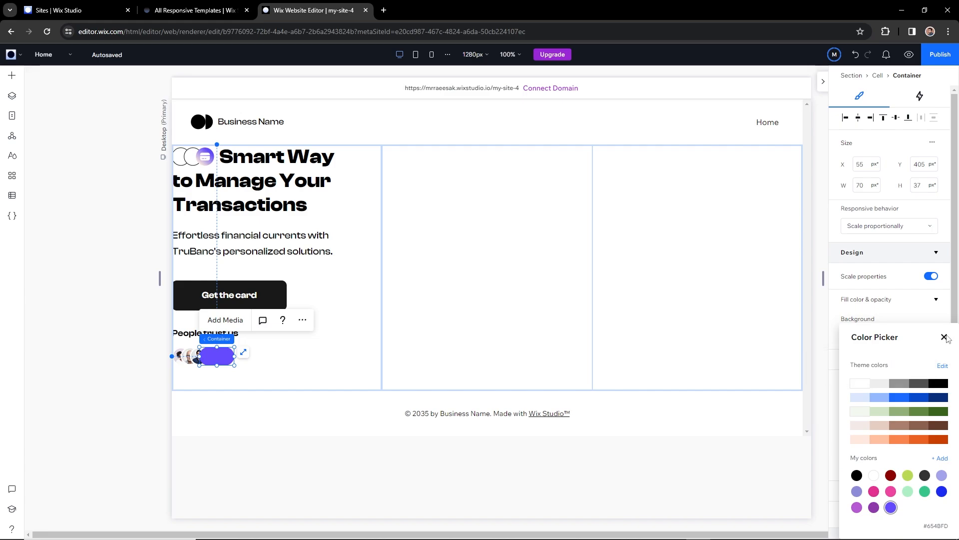
left_click(231, 353)
left_click(220, 372)
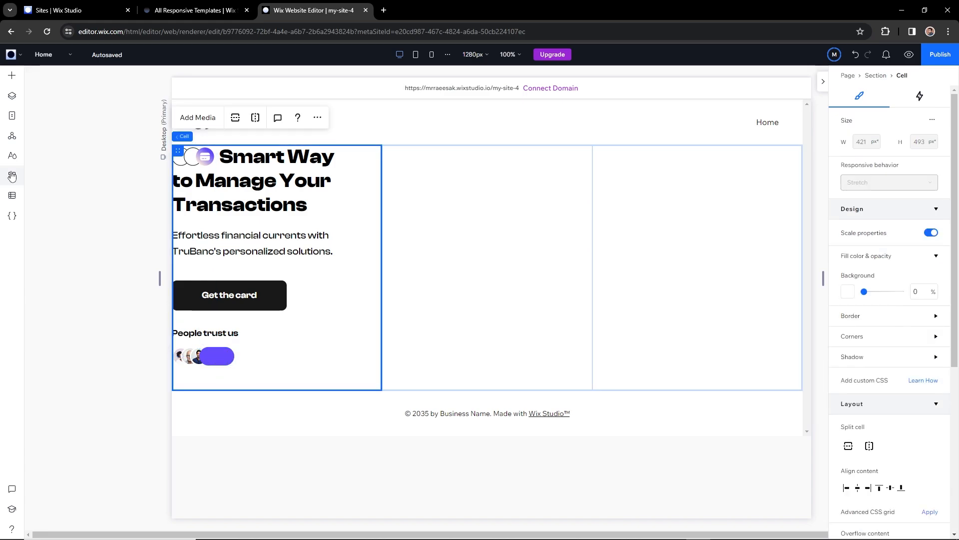
Add a title beside the purple container and change its text to "145K".
left_click(11, 75)
left_click_drag(140, 203, 276, 348)
double_click(294, 354)
type("145K")
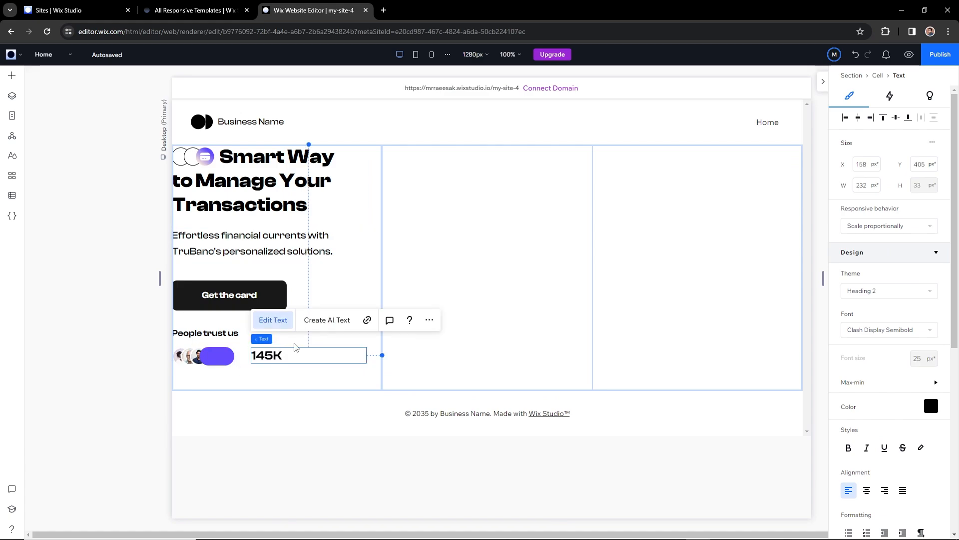
left_click(275, 371)
Set the "145K" text's font size to 18 px and fit it, about 52 px wide, inside the purple container.
left_click(278, 354)
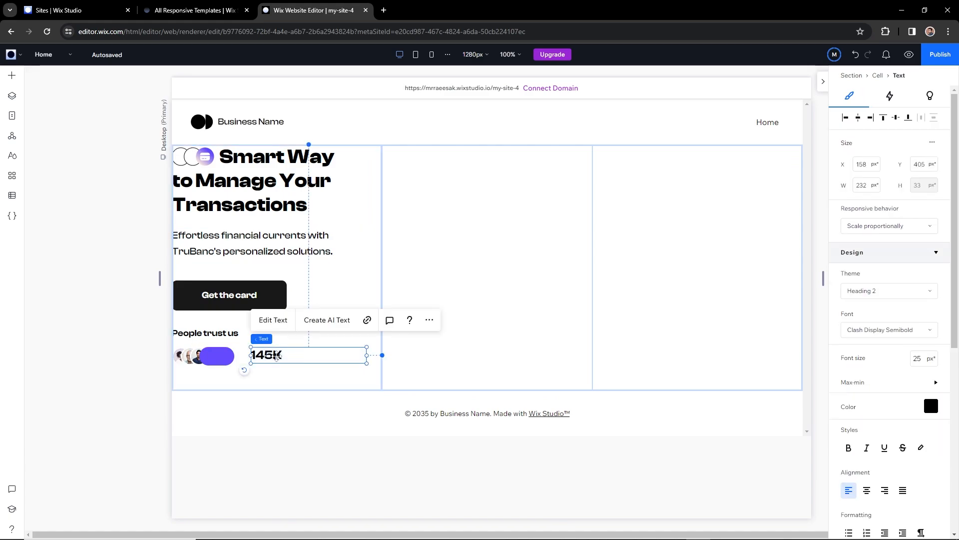
left_click(929, 360)
type("18")
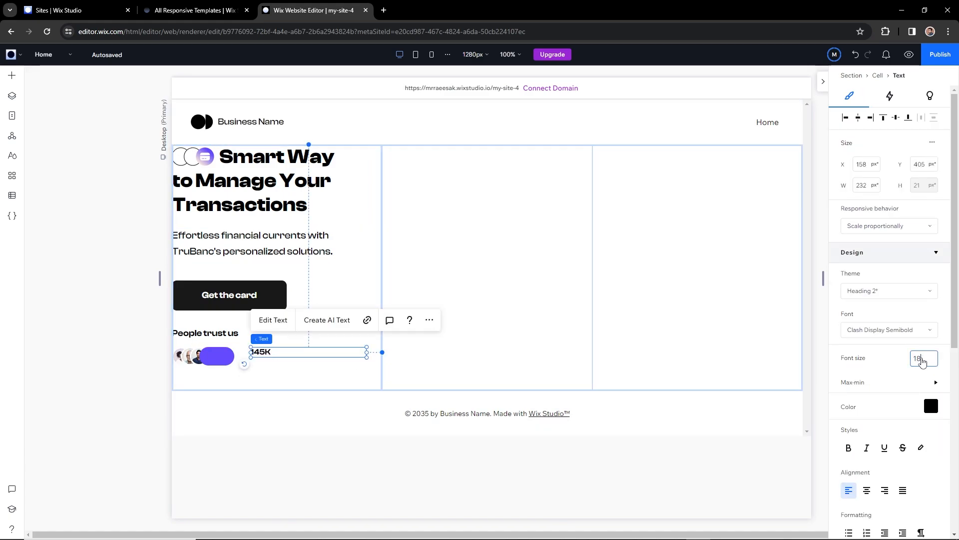
left_click_drag(260, 353, 218, 358)
left_click_drag(325, 356, 212, 358)
Center-align the "145K" text and color it white (#FFFFFF).
left_click(867, 490)
left_click(929, 408)
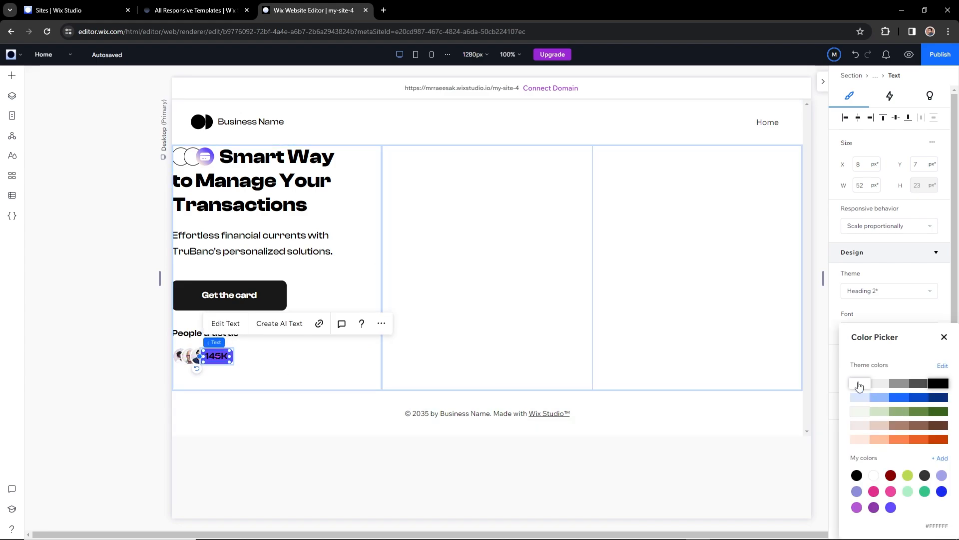
left_click(276, 370)
left_click(218, 397)
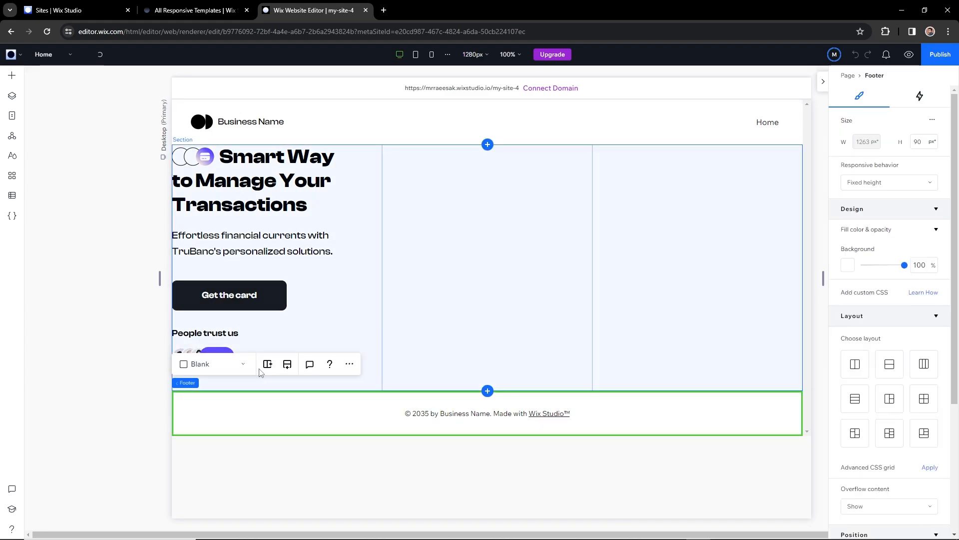
Give the hero section 3% padding on all four sides.
left_click(354, 329)
left_click(12, 95)
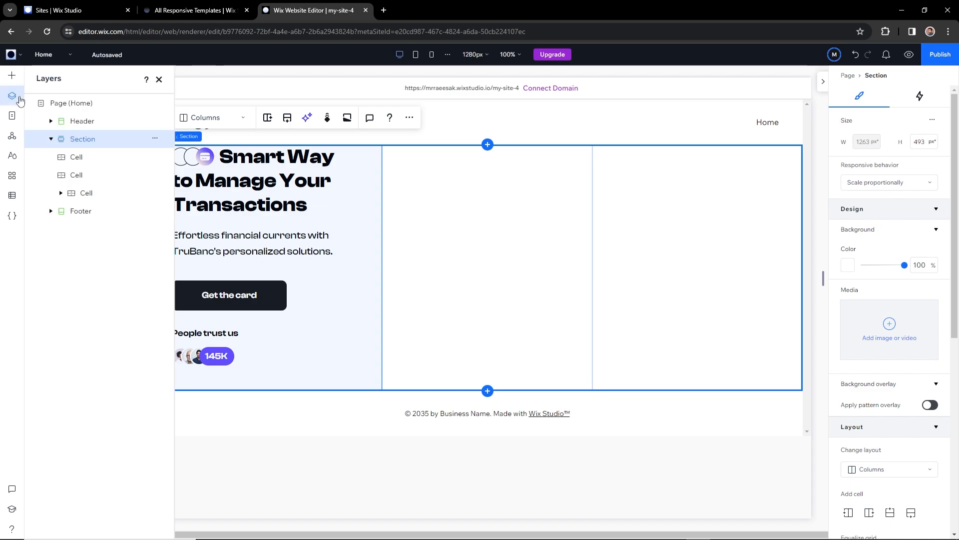
scroll(899, 317, "down", 7)
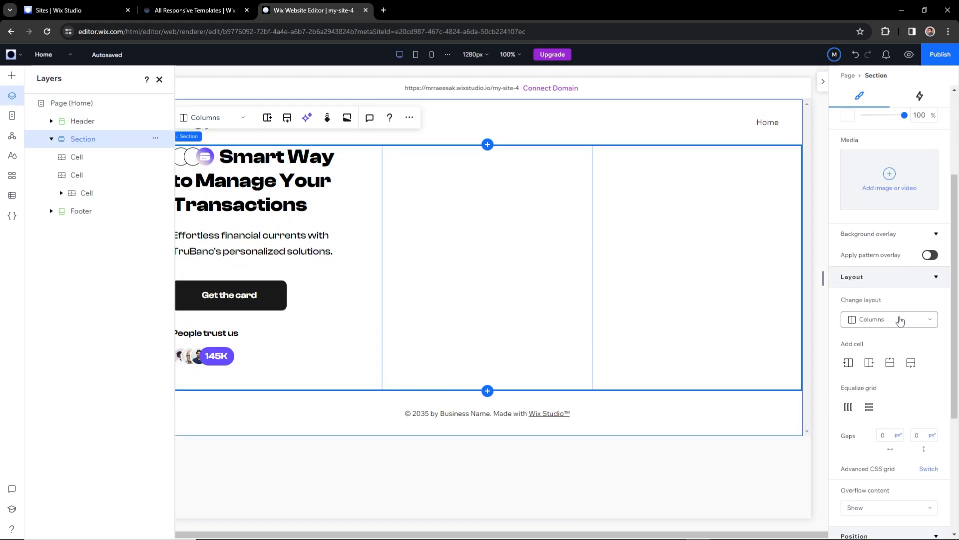
left_click(892, 438)
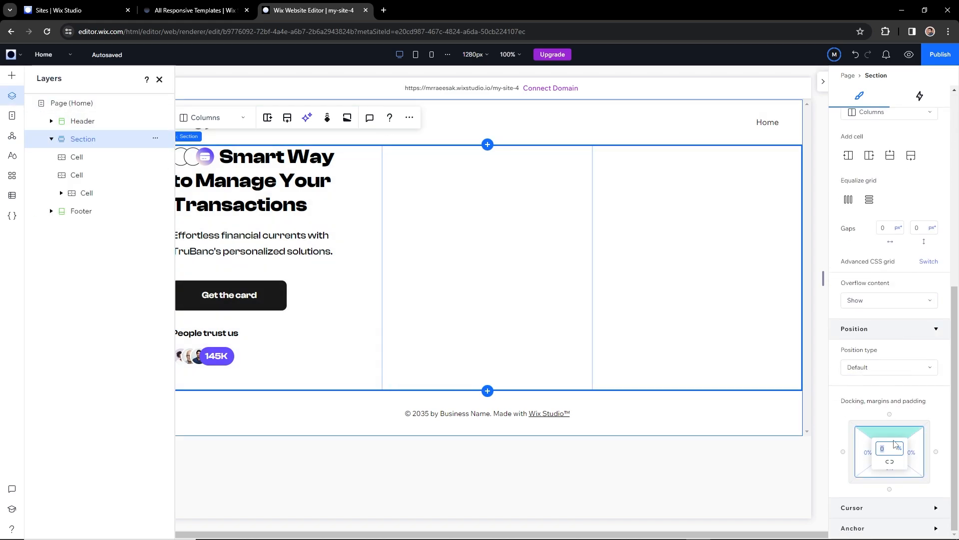
left_click(890, 465)
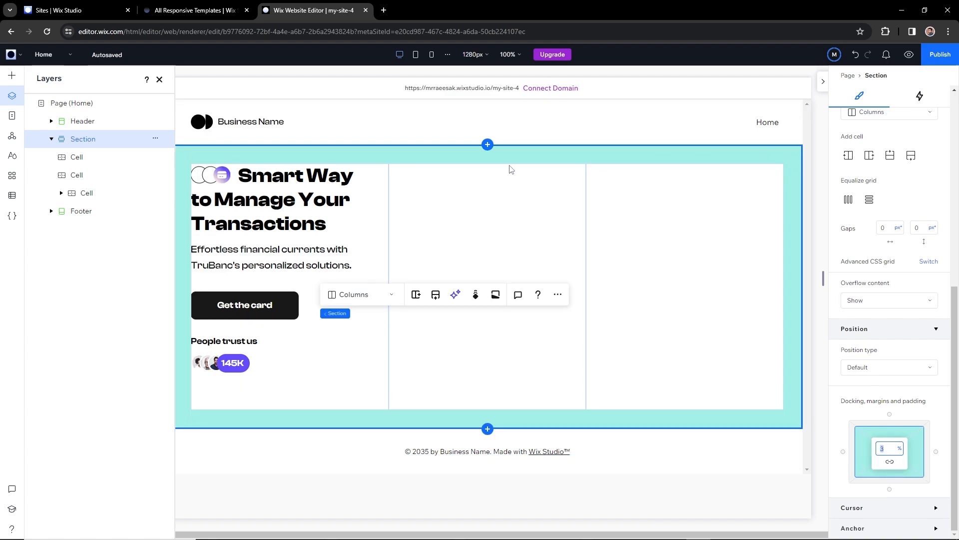
Group the three avatar images with the "145K" badge below "People trust us".
left_click(717, 486)
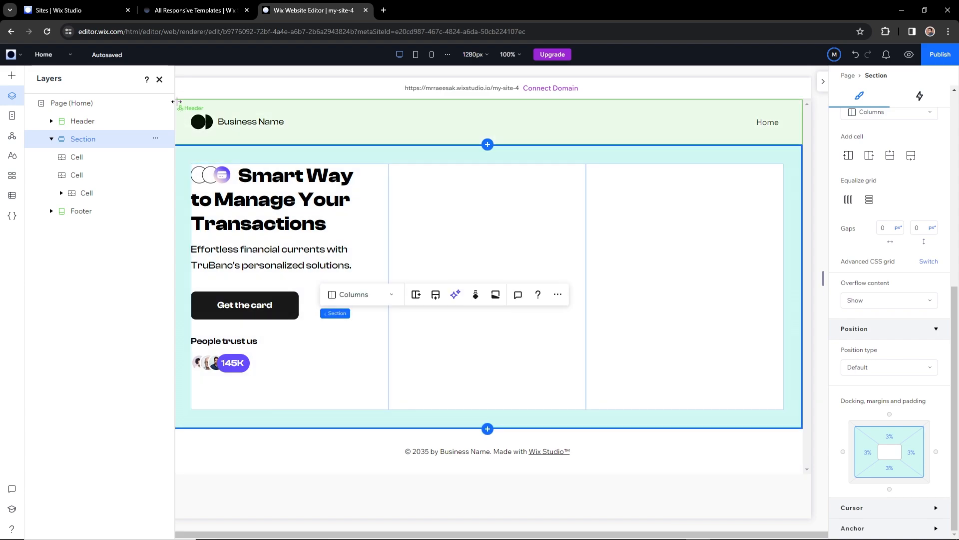
left_click(159, 80)
left_click(152, 222)
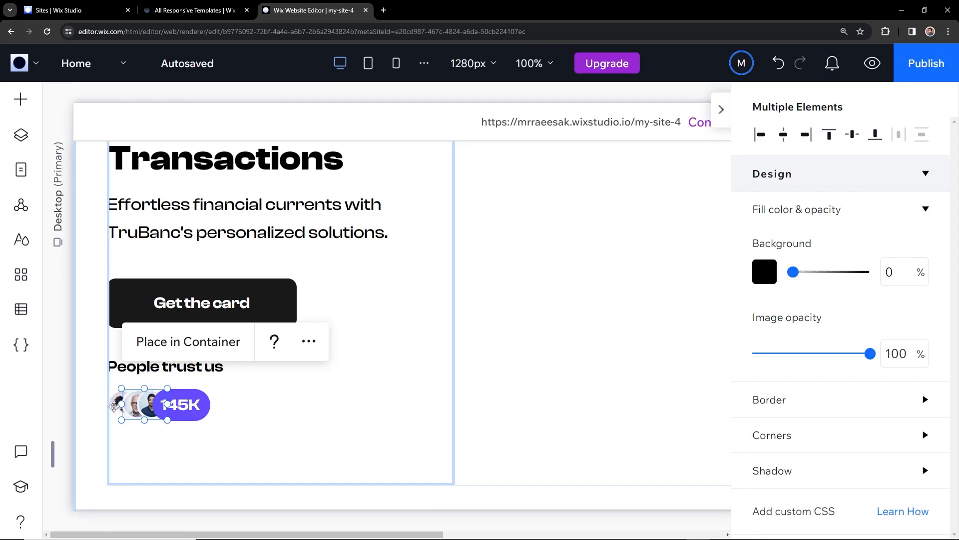
left_click(116, 405, "shift")
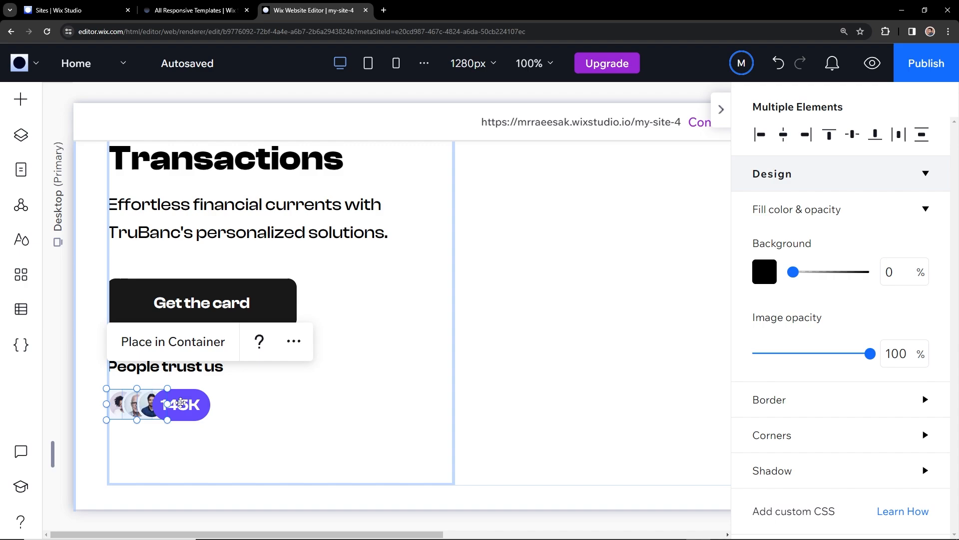
key("ctrl+g")
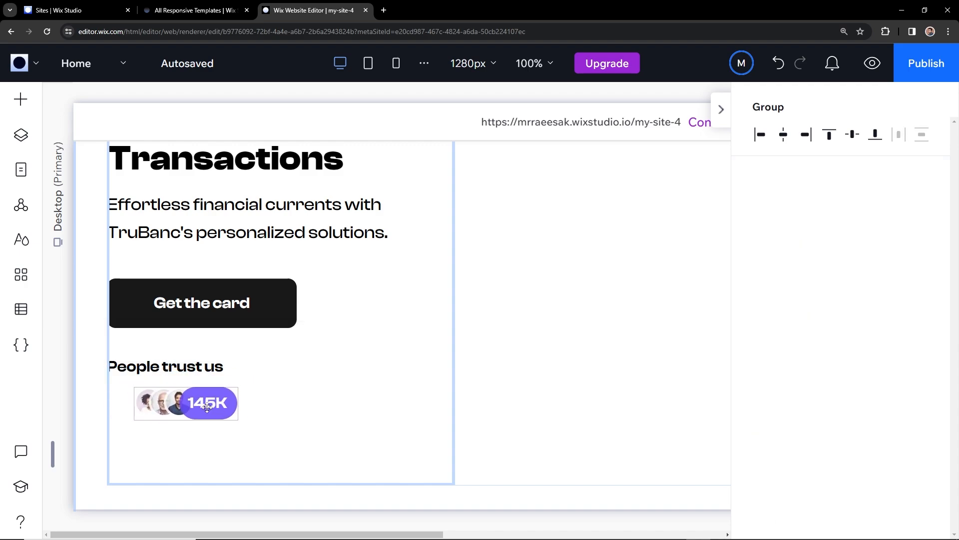
key("ctrl+z")
Group the "People trust us" text with the avatar group and move it slightly lower beneath the "Get the card" button.
left_click(199, 369, "shift")
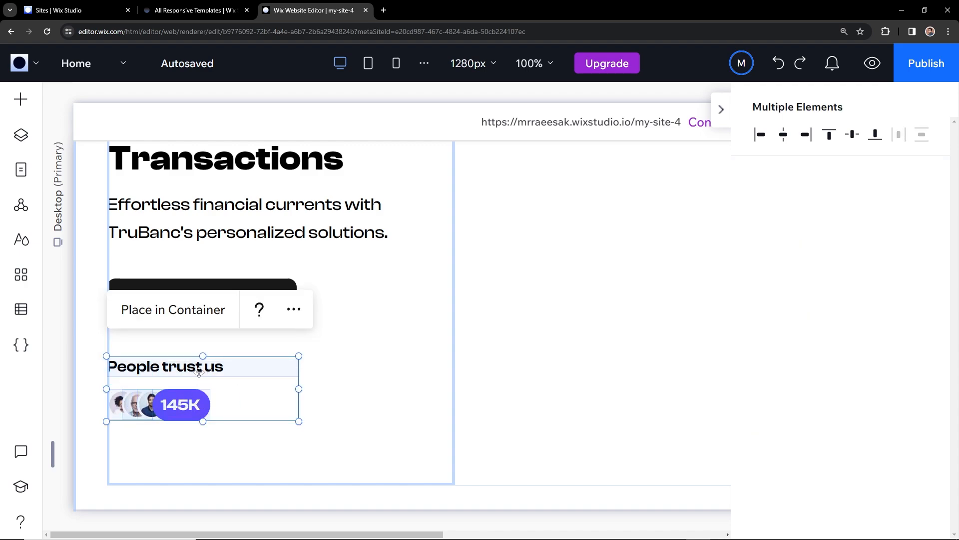
key("ctrl+g")
left_click_drag(194, 372, 187, 391)
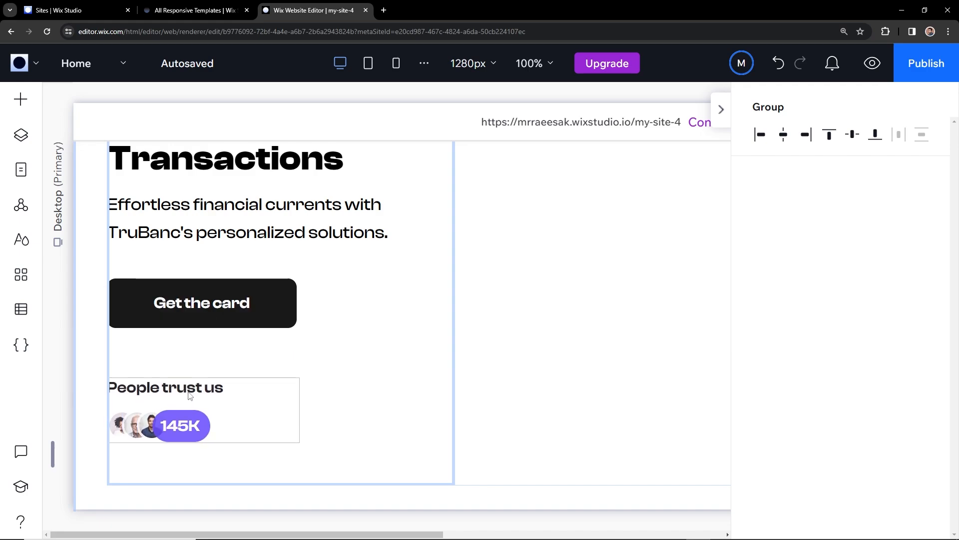
left_click(227, 296)
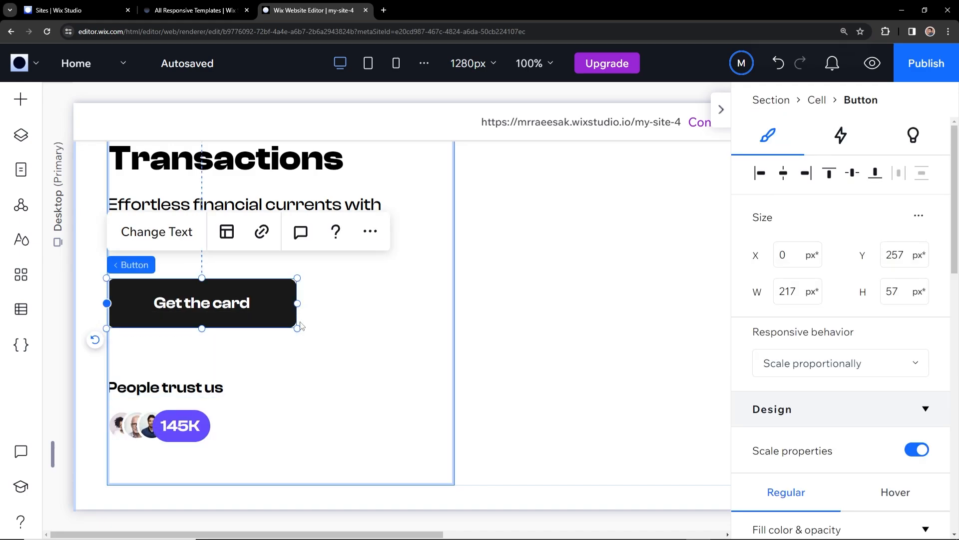
key("ctrl+0")
Stack all first-column elements vertically: the vector art, heading, paragraph, button and "People trust us" group.
left_click(242, 206)
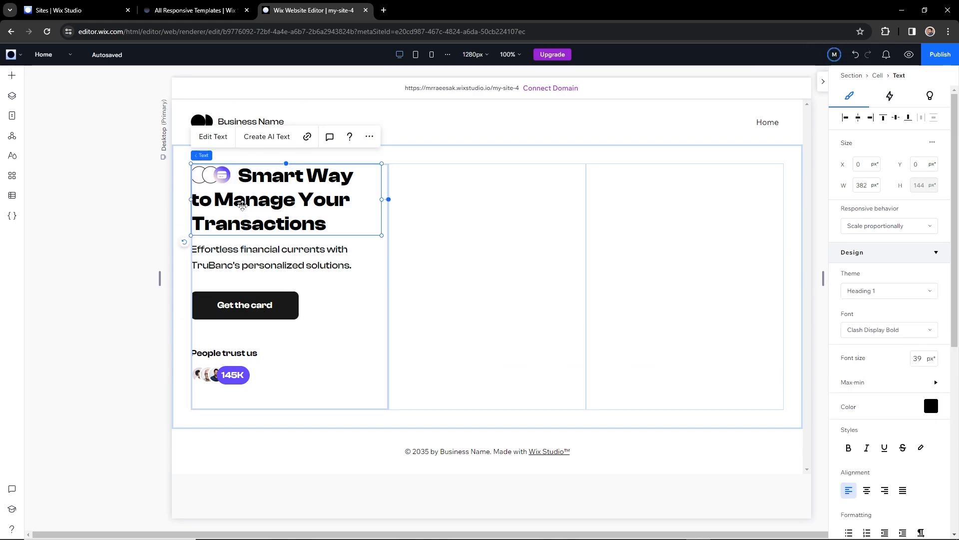
left_click(12, 95)
left_click(97, 211)
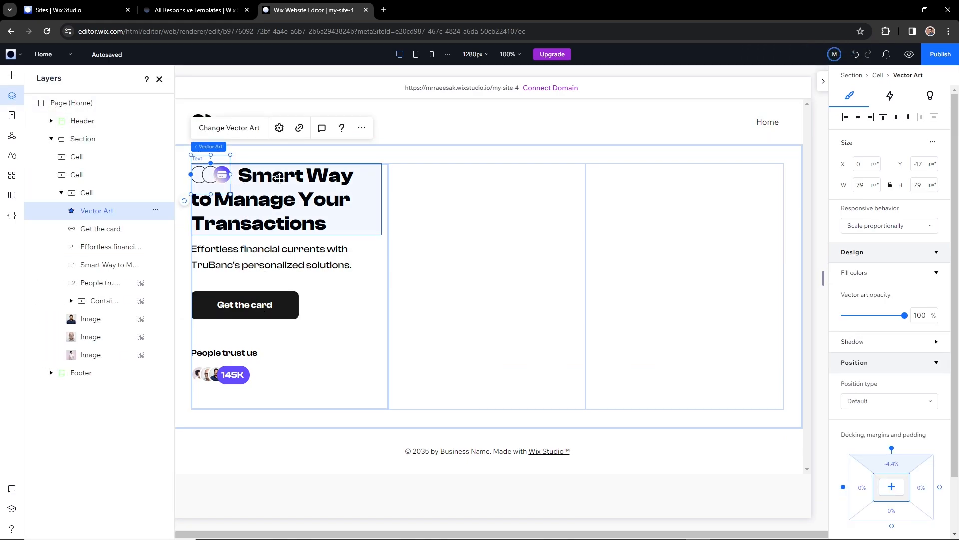
left_click(277, 181, "shift")
left_click(260, 256, "shift")
left_click(257, 304, "shift")
left_click(232, 353, "shift")
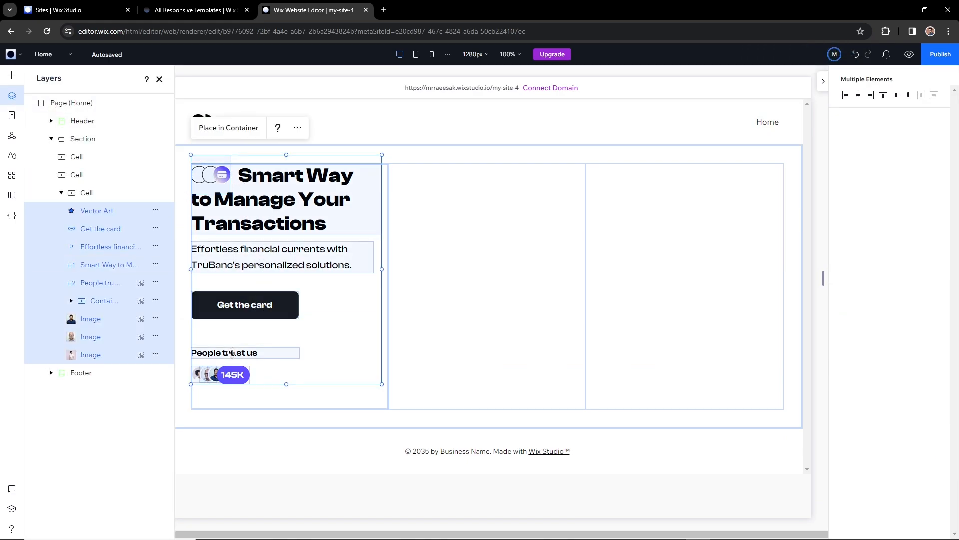
left_click(295, 128)
mouse_move(403, 265)
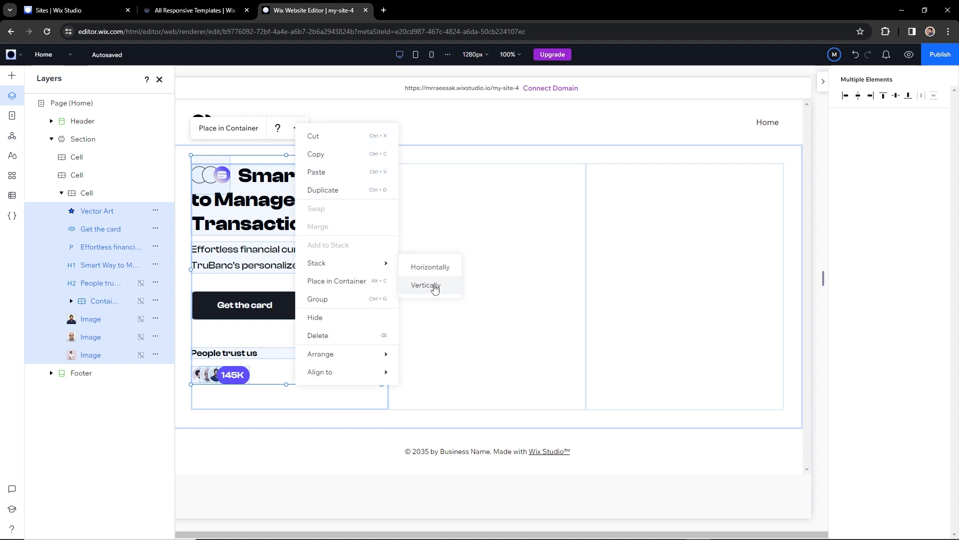
left_click(434, 284)
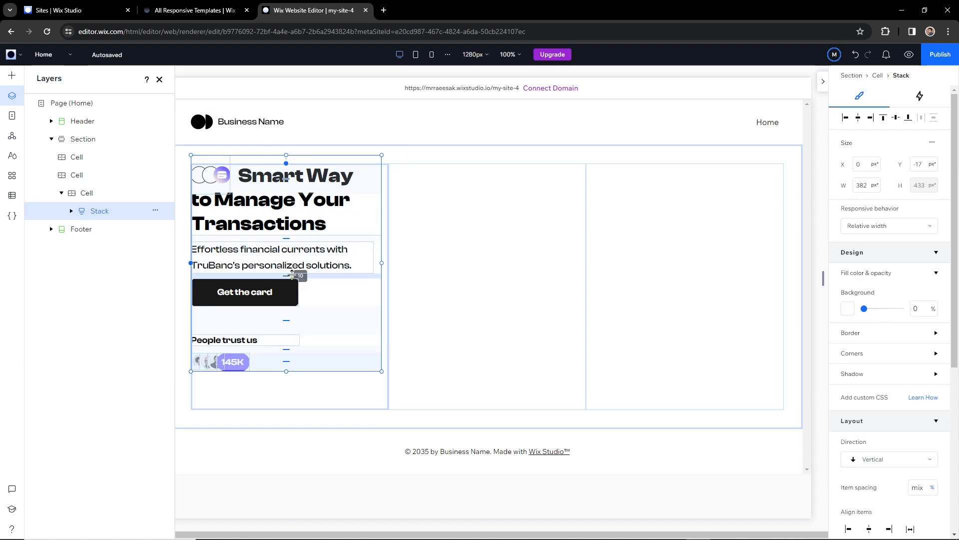
Adjust the stack's item spacing above and below the "Get the card" button.
left_click_drag(290, 275, 289, 290)
left_click_drag(287, 336, 288, 336)
left_click_drag(286, 285, 287, 282)
Check the hero's card artwork in the Figma design and add Ellipse 107.png to the hero's middle cell in Wix Studio.
key("alt+Tab")
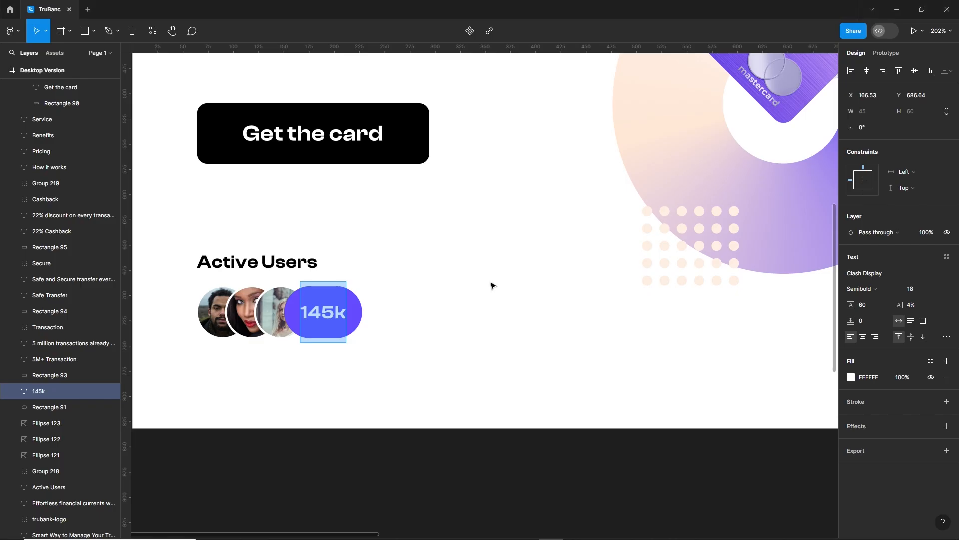
scroll(469, 300, "down", 10)
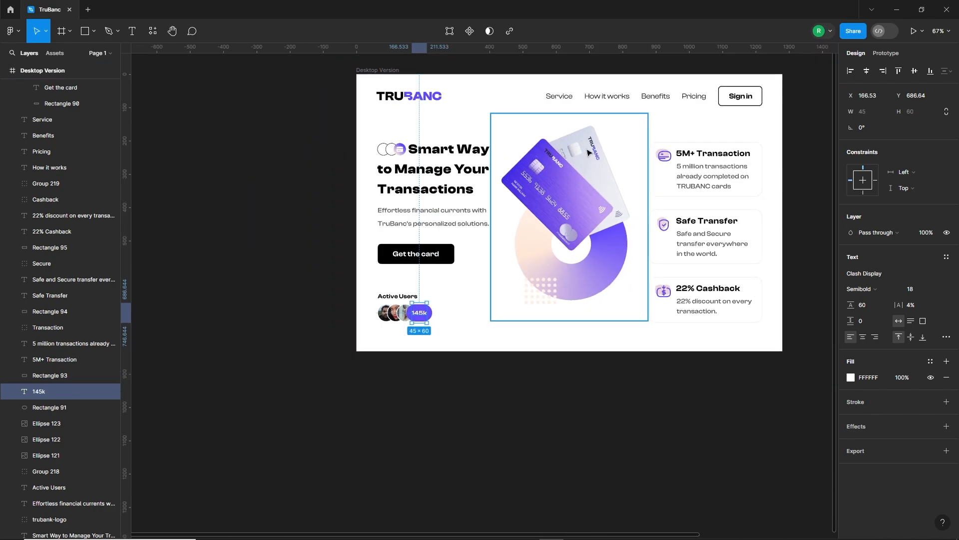
left_click(550, 294)
key("alt+Tab")
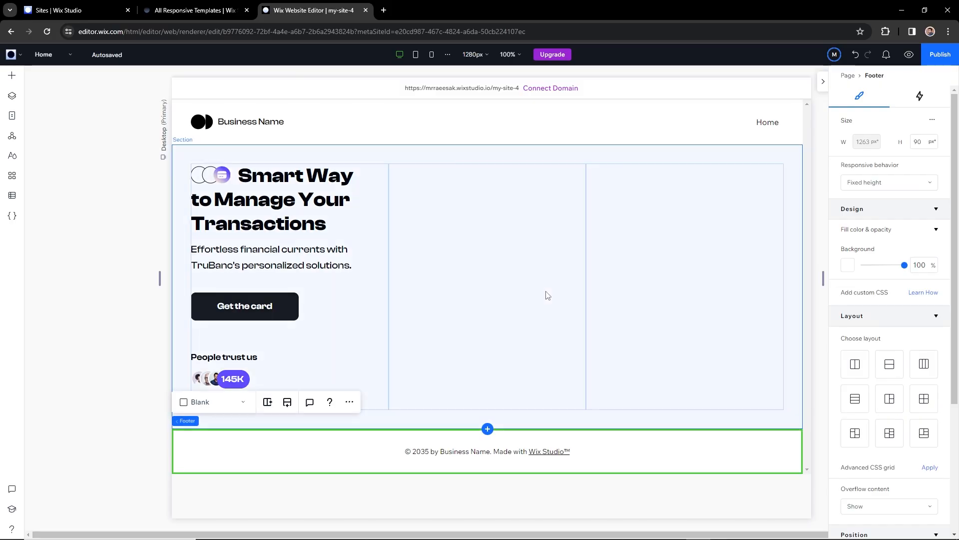
left_click(475, 287)
left_click(474, 212)
left_click(415, 136)
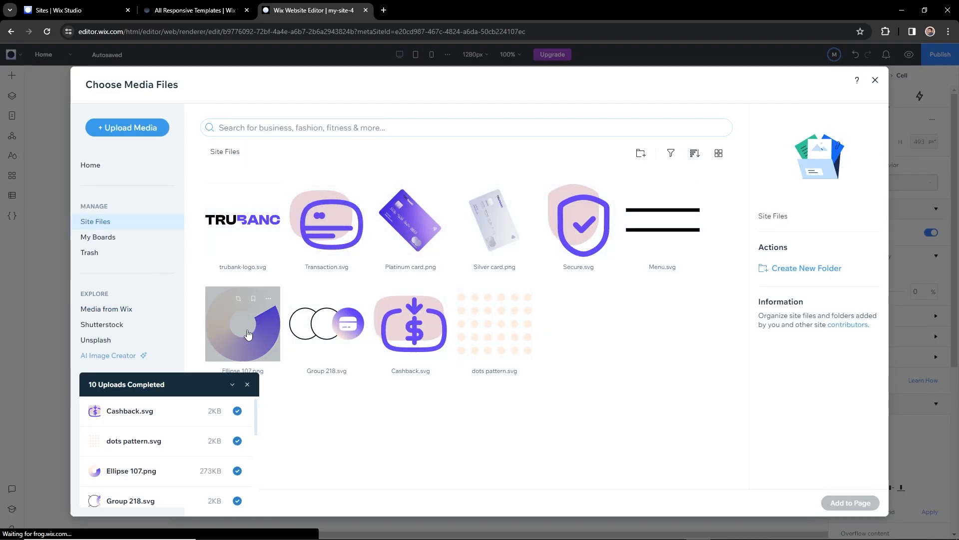
left_click(245, 328)
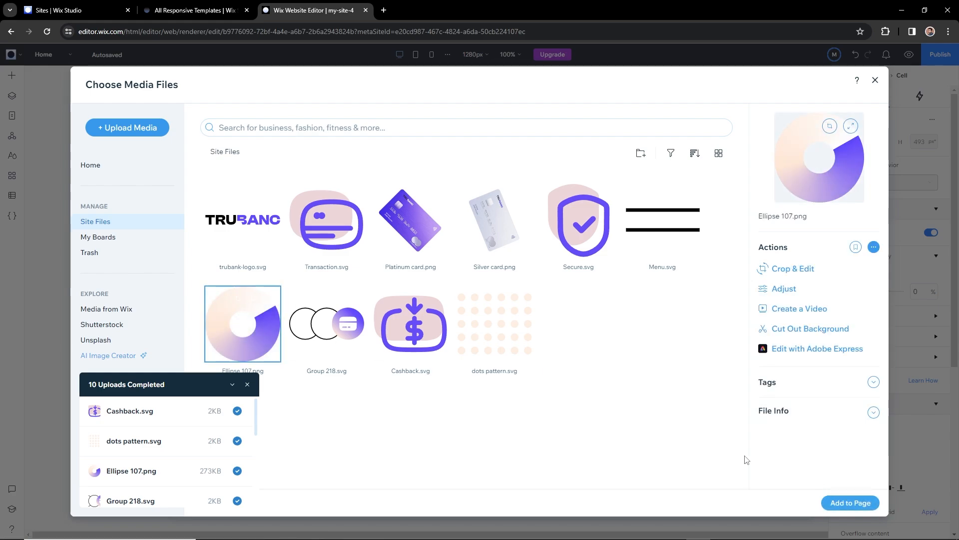
left_click(847, 507)
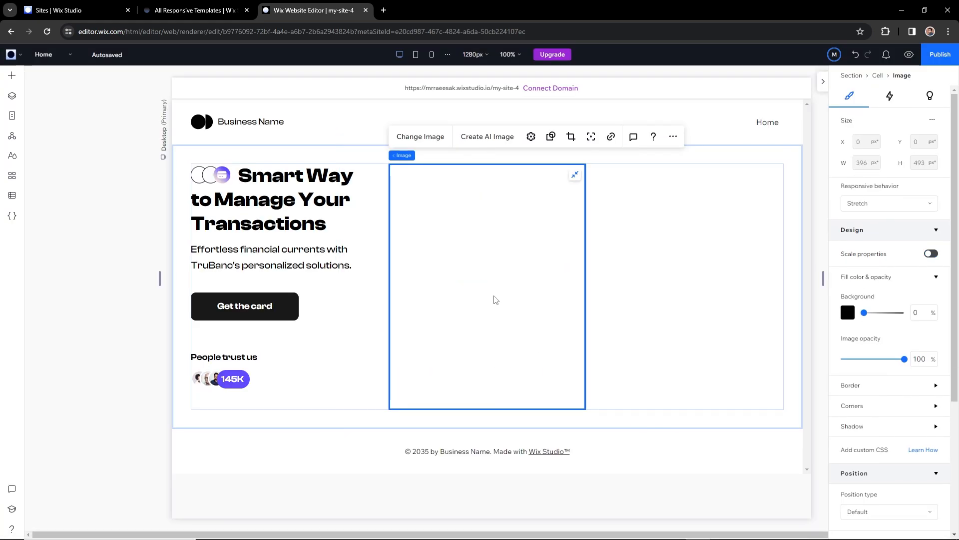
Turn off the ellipse image's stretch, resize it to about 337 × 337 px and center it horizontally in the middle cell.
left_click(576, 173)
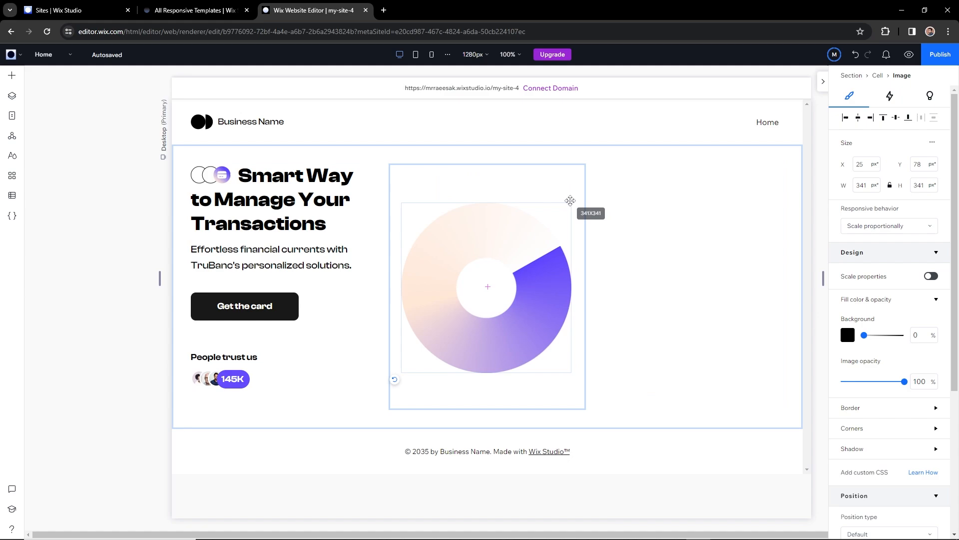
left_click_drag(570, 200, 561, 212)
left_click_drag(535, 293, 540, 294)
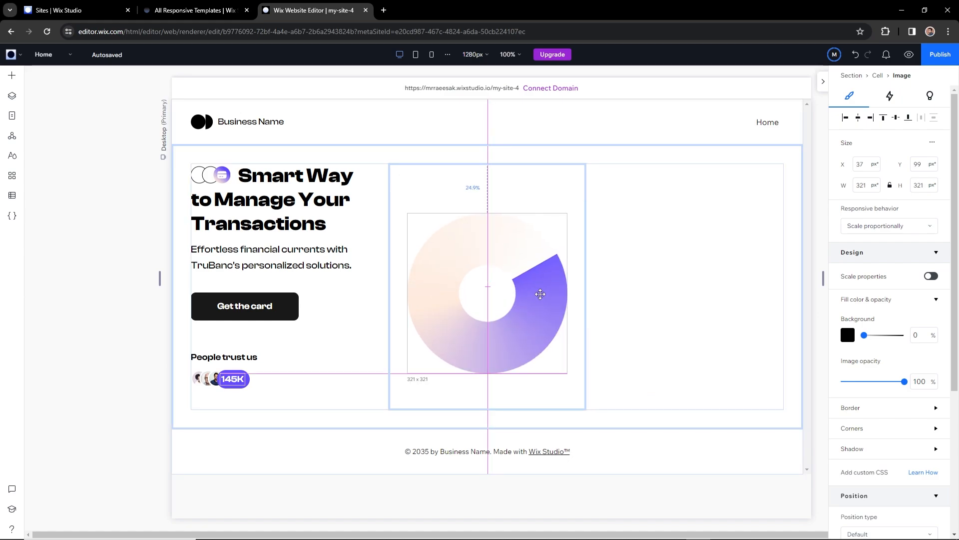
left_click_drag(568, 373, 572, 377)
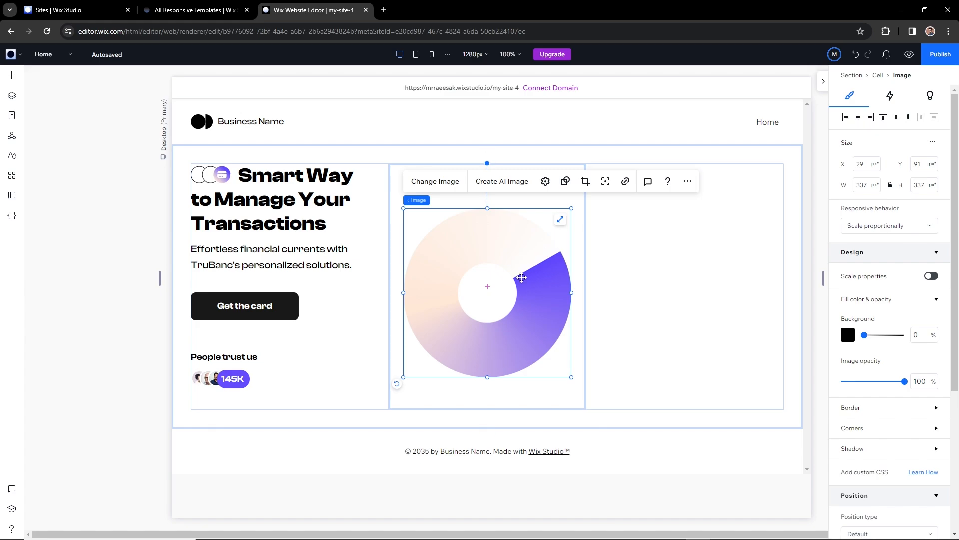
left_click_drag(539, 290, 540, 294)
Add Silver card.png to the middle cell, unstretched and in front of the ellipse, over its upper part.
left_click(473, 361)
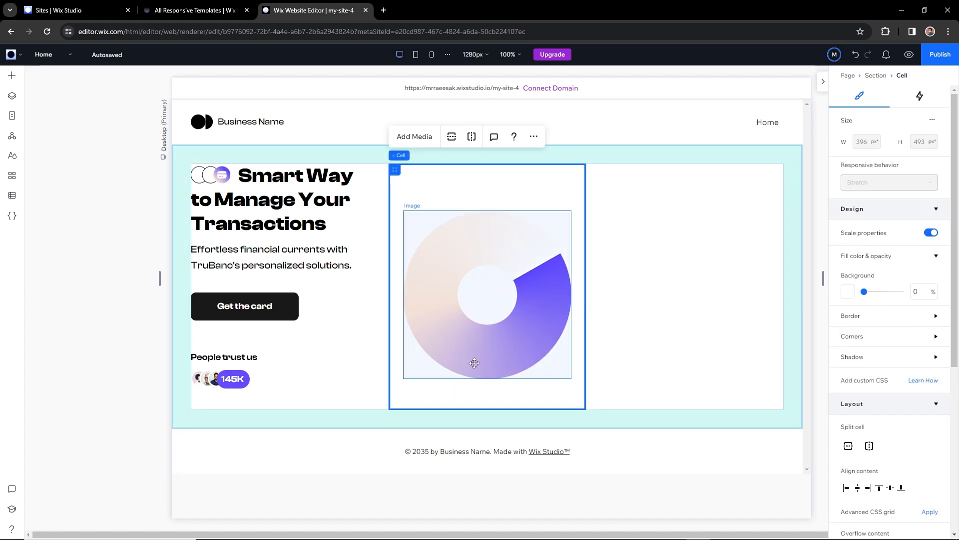
double_click(443, 194)
double_click(495, 220)
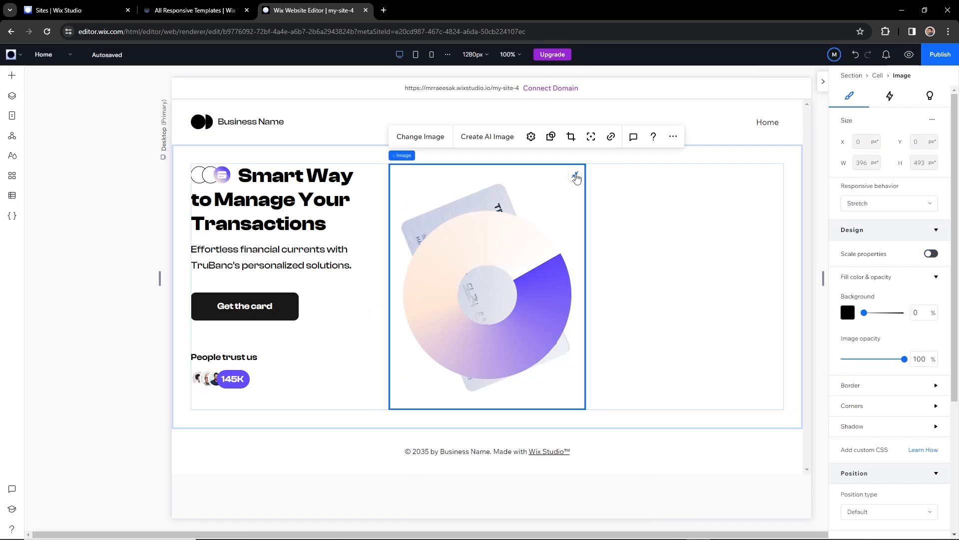
left_click(12, 97)
left_click_drag(487, 300, 517, 232)
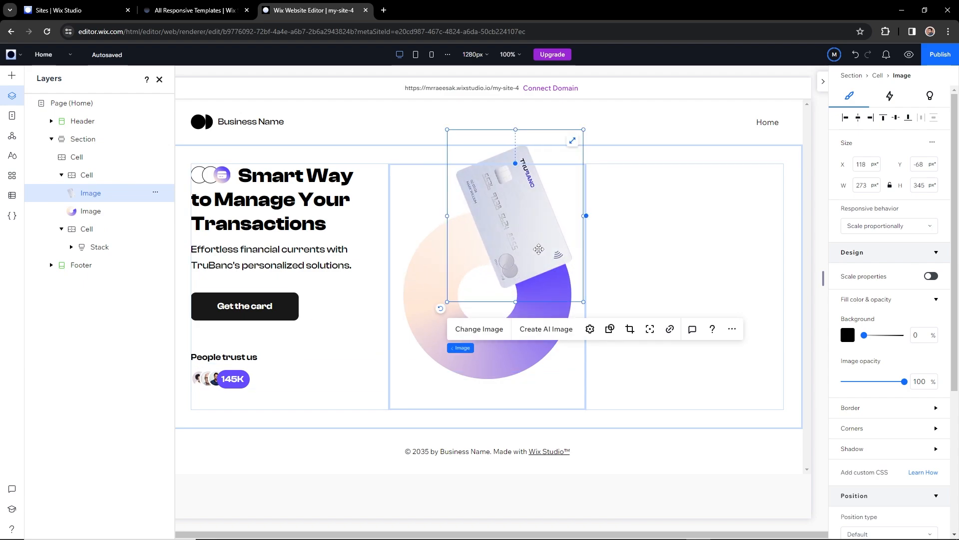
Resize the silver card to about 316 × 400 px and place it over the ellipse's upper-right part.
left_click_drag(517, 133, 517, 155)
left_click_drag(455, 296, 437, 321)
left_click_drag(482, 269, 490, 264)
left_click_drag(444, 314, 425, 337)
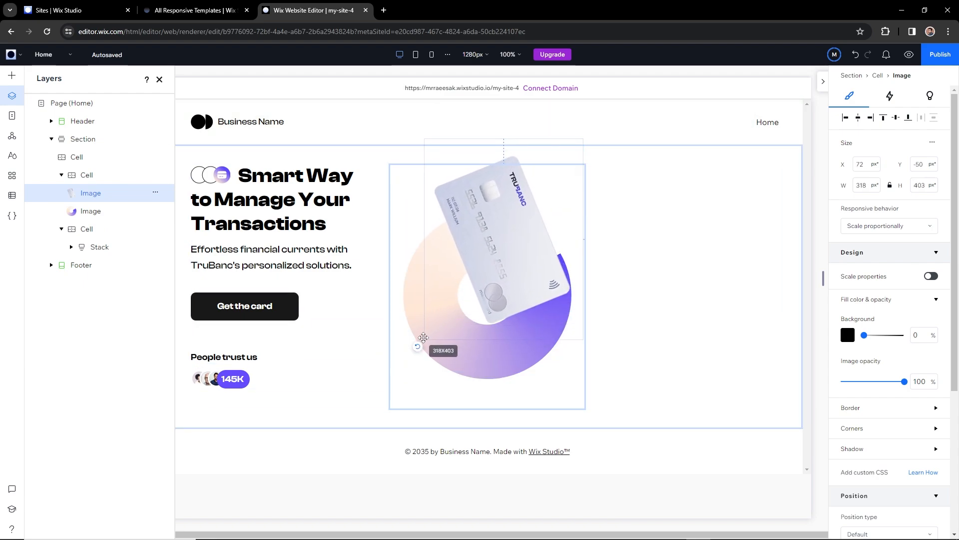
left_click_drag(528, 266, 538, 248)
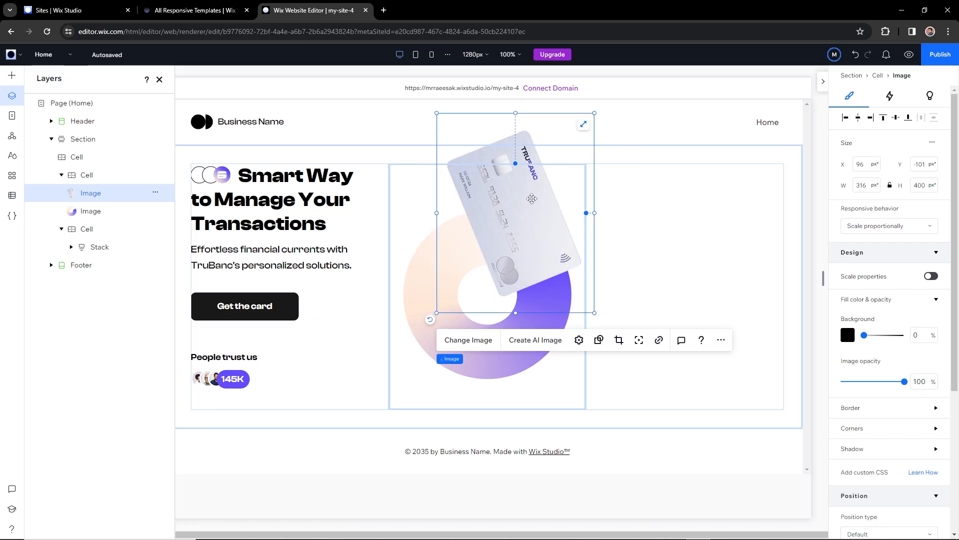
Set the hero section's height to 700 px and move the ellipse and silver card artwork lower in the cell.
left_click(384, 424)
left_click(919, 142)
type("700")
key("Return")
left_click_drag(525, 332, 530, 359)
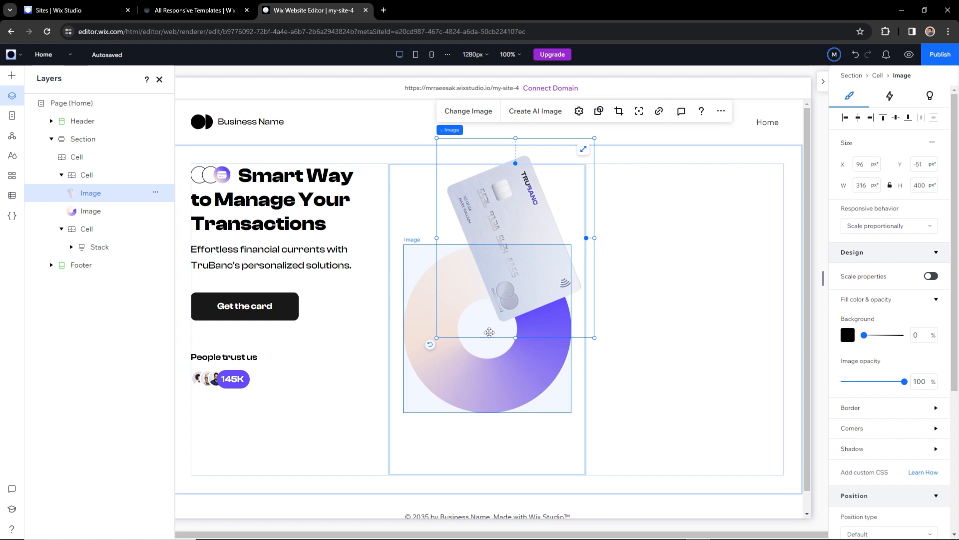
Add Platinum card.png to the middle cell and bring it in front of the other images.
left_click(404, 178)
left_click(404, 179)
left_click(411, 216)
left_click(850, 503)
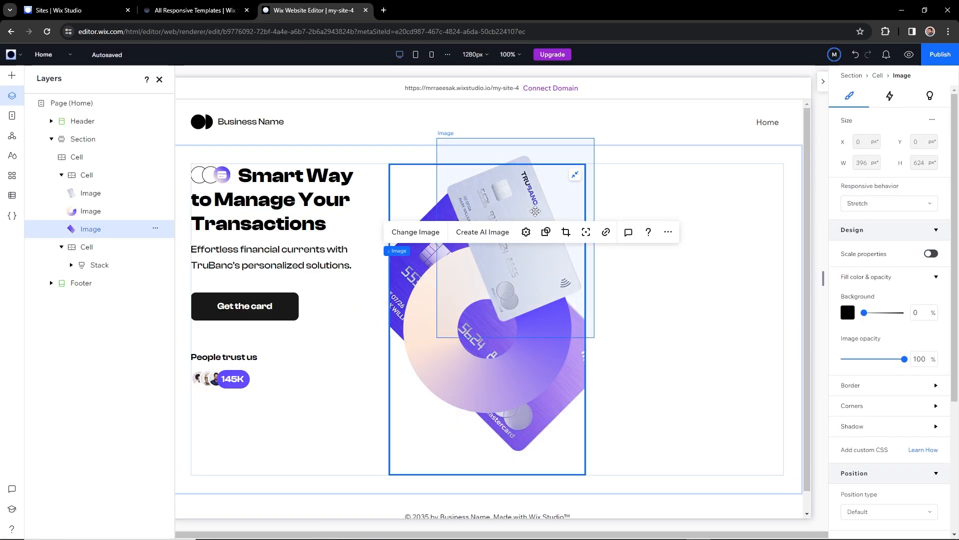
key("ctrl+shift+Up")
Enlarge the platinum card and place it overlapping the silver card's left side above the ellipse.
left_click_drag(454, 278, 438, 234)
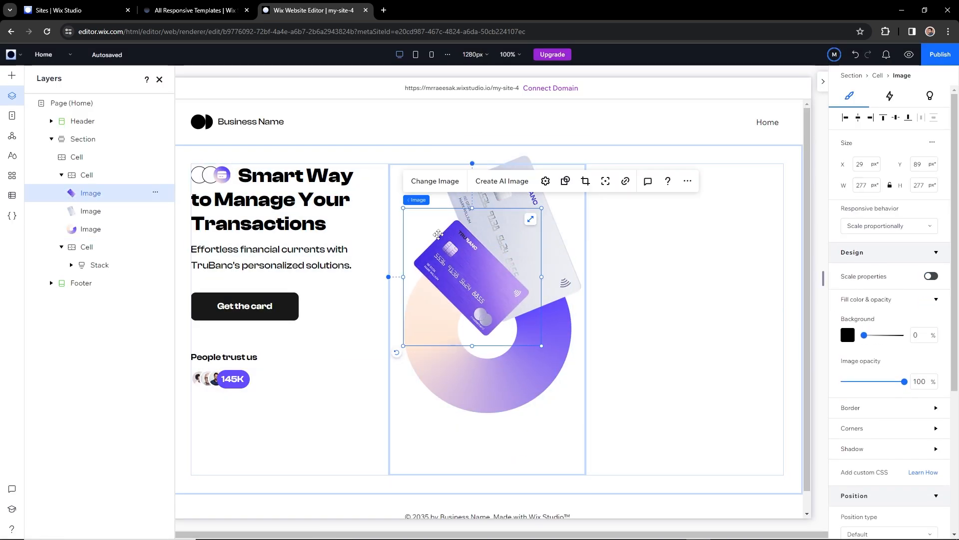
left_click_drag(404, 208, 366, 165)
left_click_drag(447, 248, 465, 254)
left_click_drag(384, 171, 365, 150)
left_click_drag(459, 241, 467, 239)
Add dots pattern.svg to the middle cell and bring it in front of the ellipse and cards.
left_click(470, 437)
left_click(477, 406)
left_click(495, 323)
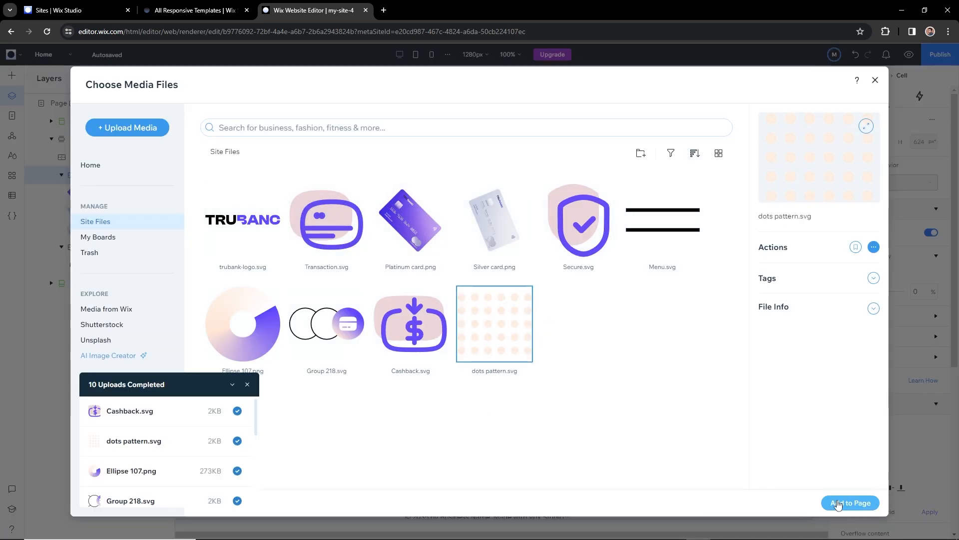
left_click(845, 504)
left_click(497, 349)
left_click(90, 247)
key("ctrl+shift+Up")
Shrink the dots pattern to about 119 × 119 px and place it over the ellipse's lower-left edge.
left_click_drag(492, 325, 470, 422)
left_click_drag(515, 466, 475, 425)
left_click_drag(459, 399, 451, 405)
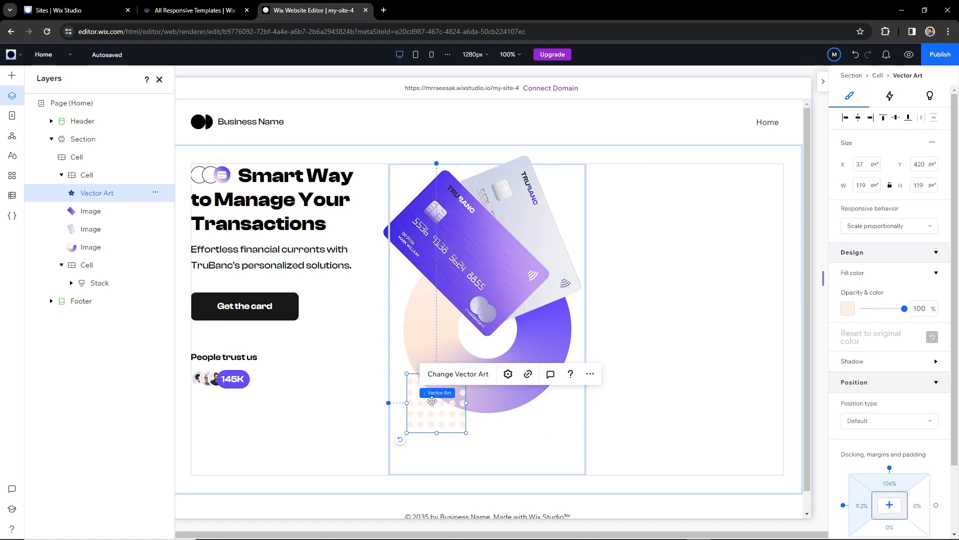
left_click(501, 431)
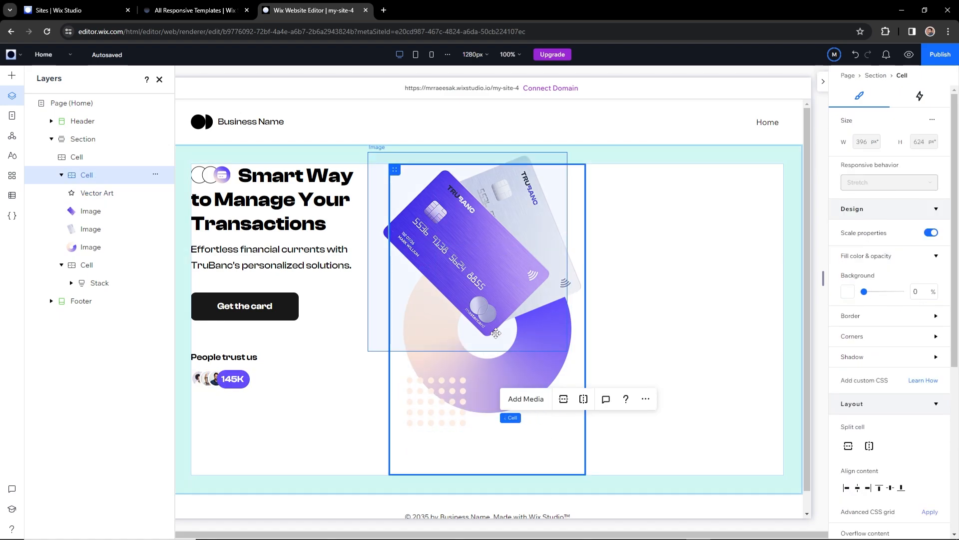
Switch to Figma and examine the three feature cards beside the card artwork in the Desktop Version frame.
key("alt+Tab")
left_click(575, 321)
left_click_drag(580, 315, 425, 401)
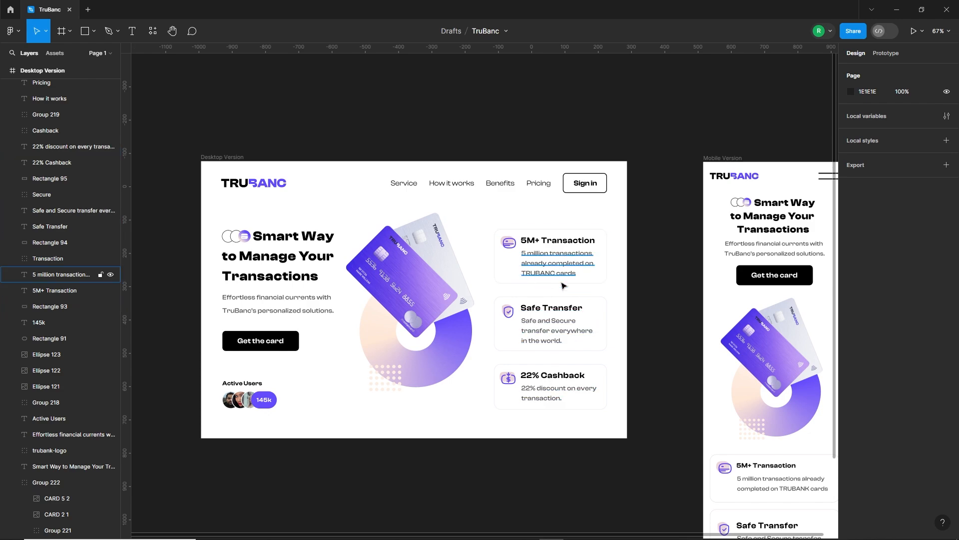
Switch back to Wix Studio and add a repeater to the hero section's empty third cell.
key("alt+Tab")
left_click(627, 327)
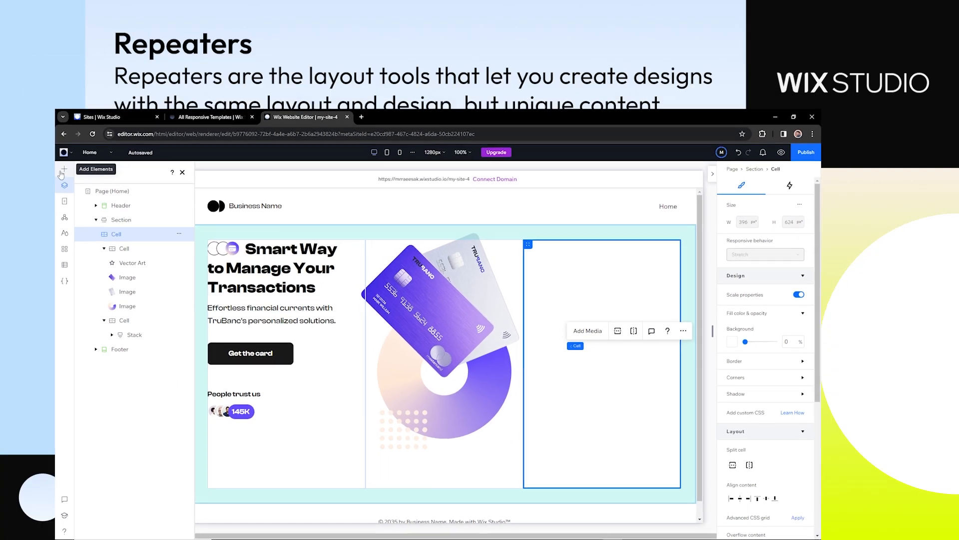
left_click(10, 76)
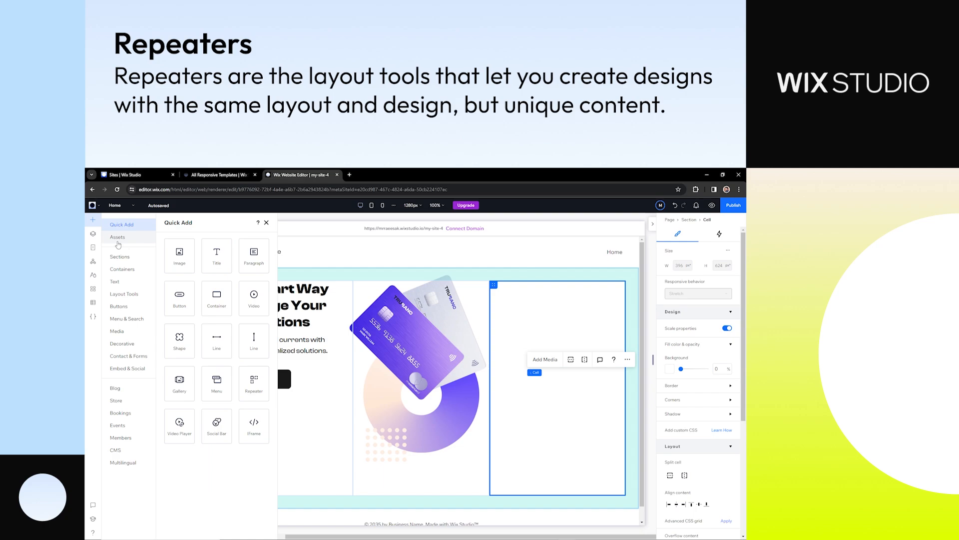
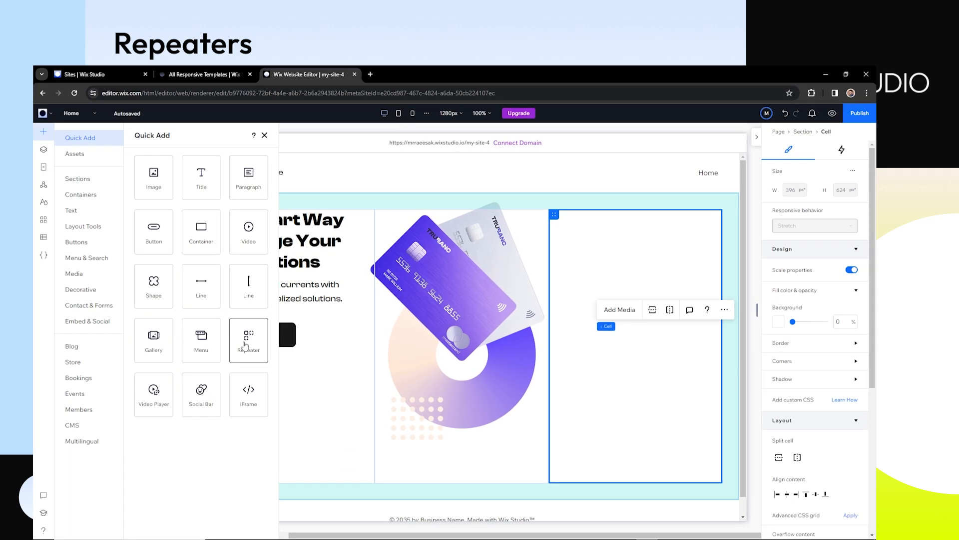
left_click_drag(250, 387, 526, 385)
left_click_drag(641, 319, 652, 316)
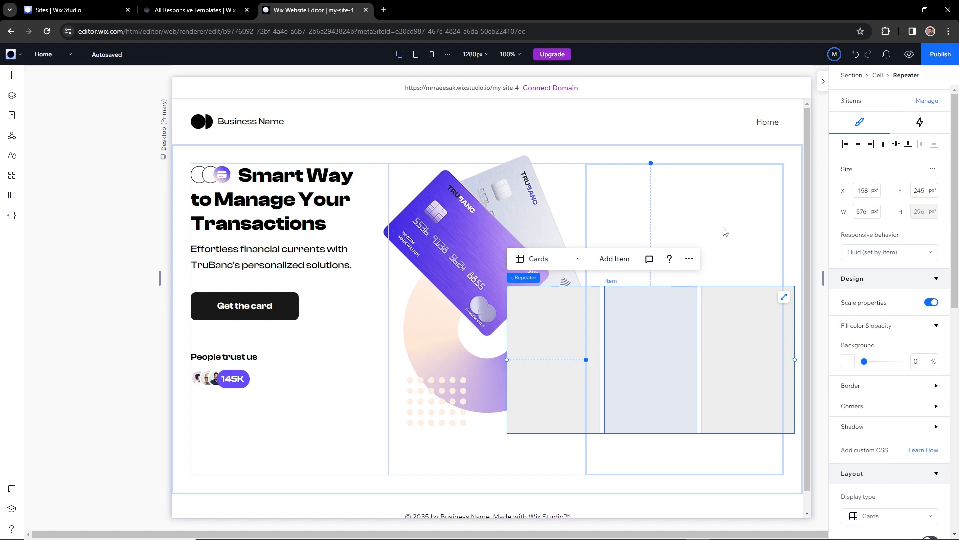
Set the repeater's display type to List and narrow it to about 327 px wide so it fits inside the third cell.
left_click(578, 260)
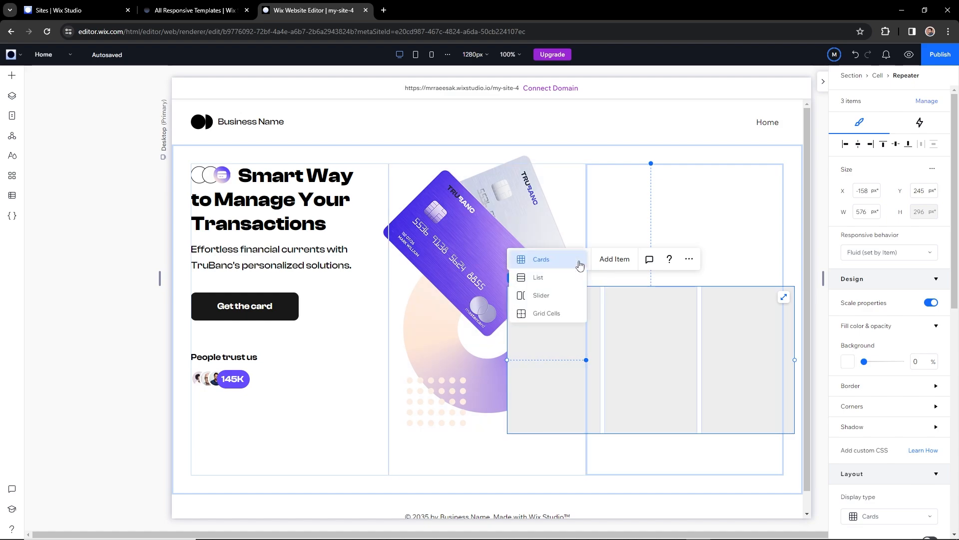
left_click(538, 279)
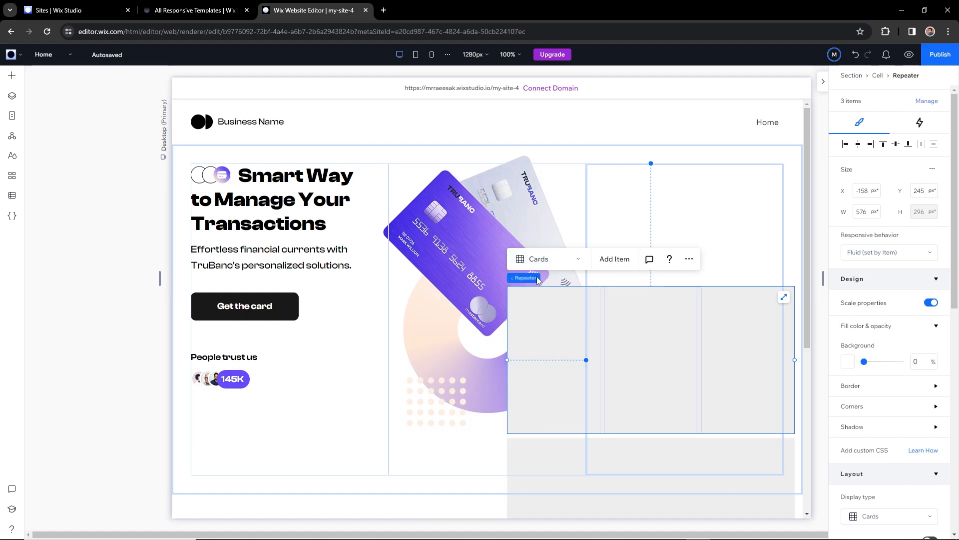
left_click_drag(796, 510, 671, 503)
left_click_drag(615, 390, 696, 270)
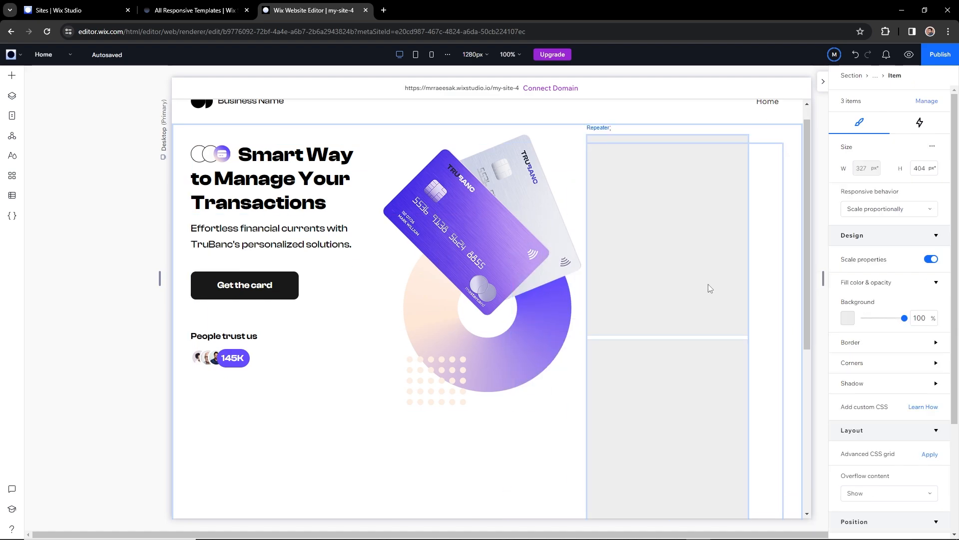
Shorten the repeater items to about 179 px high and move the repeater against the third cell's right edge.
left_click(703, 293)
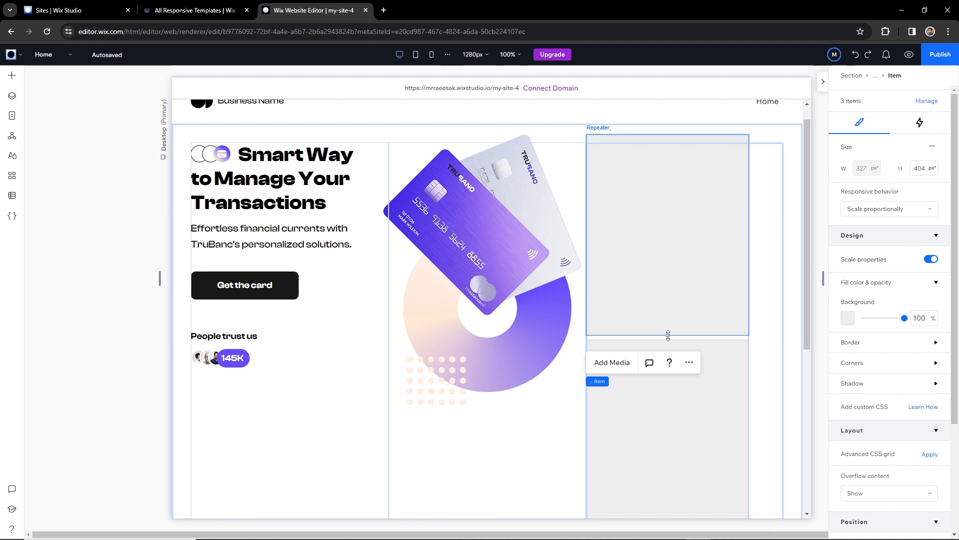
left_click_drag(668, 335, 665, 223)
left_click_drag(653, 255, 676, 273)
left_click(722, 202)
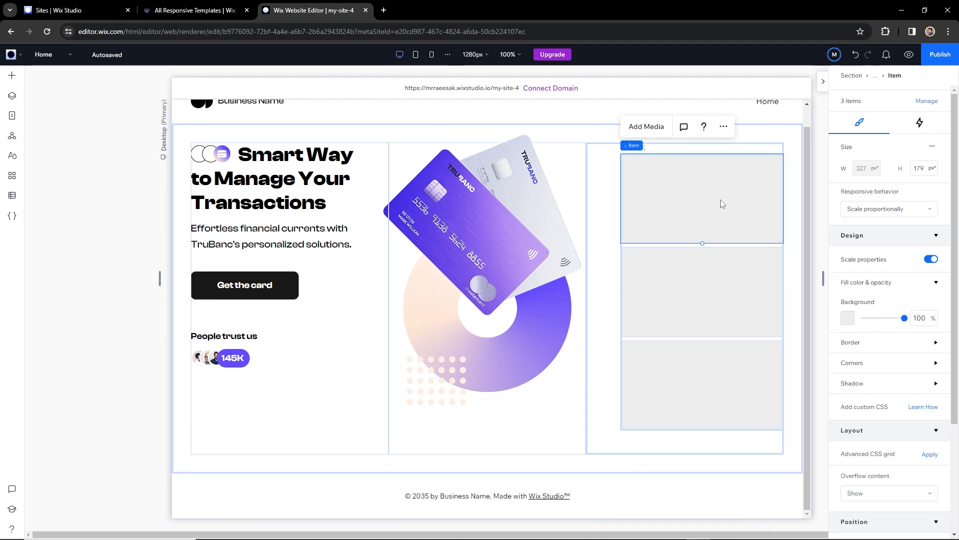
Copy the stroke color E6E9F3 from the 5M+ Transaction card's rectangle in Figma and return to Wix Studio.
key("alt+Tab")
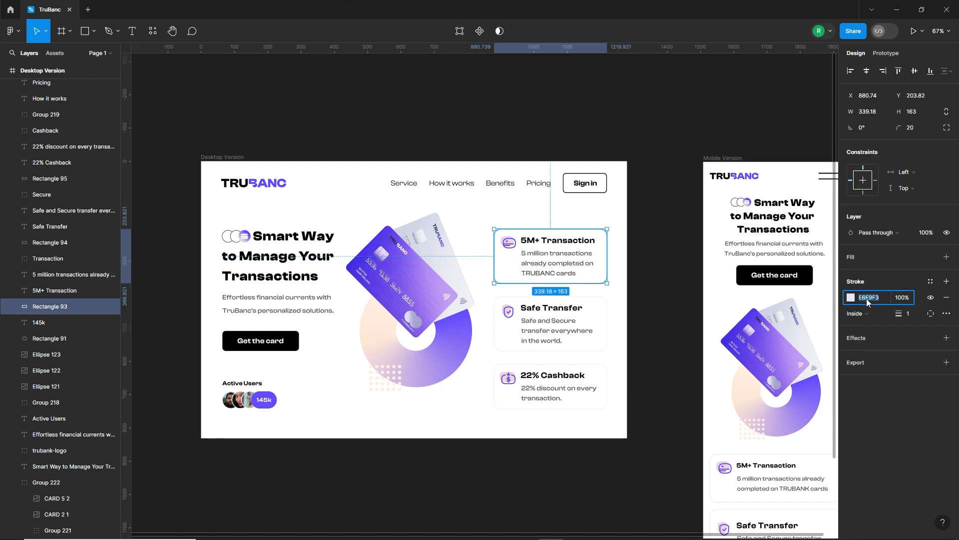
key("alt+Tab")
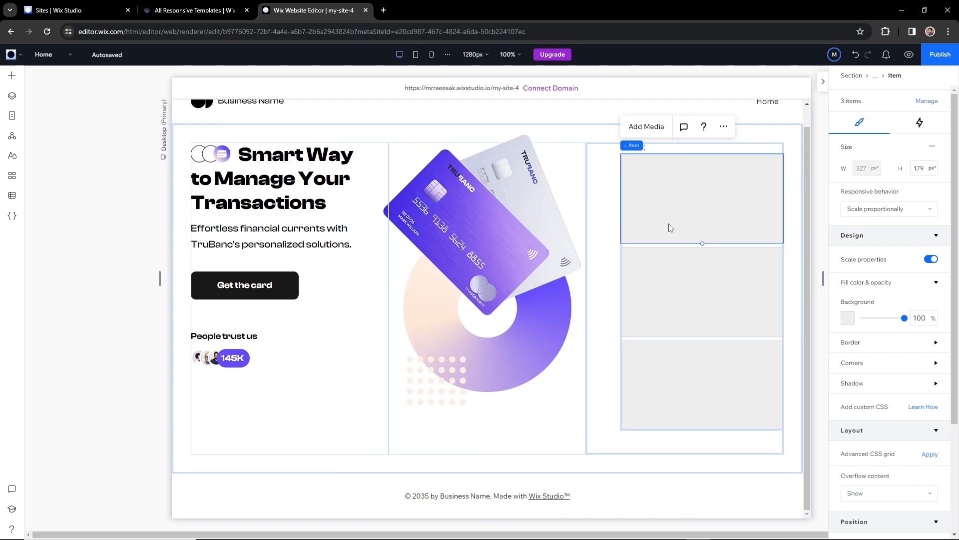
Set the repeater items' background fill to white.
left_click(853, 318)
left_click(860, 373)
left_click(941, 326)
Give the repeater items a border in the custom color #E6E9F3 at 100% opacity.
left_click(936, 343)
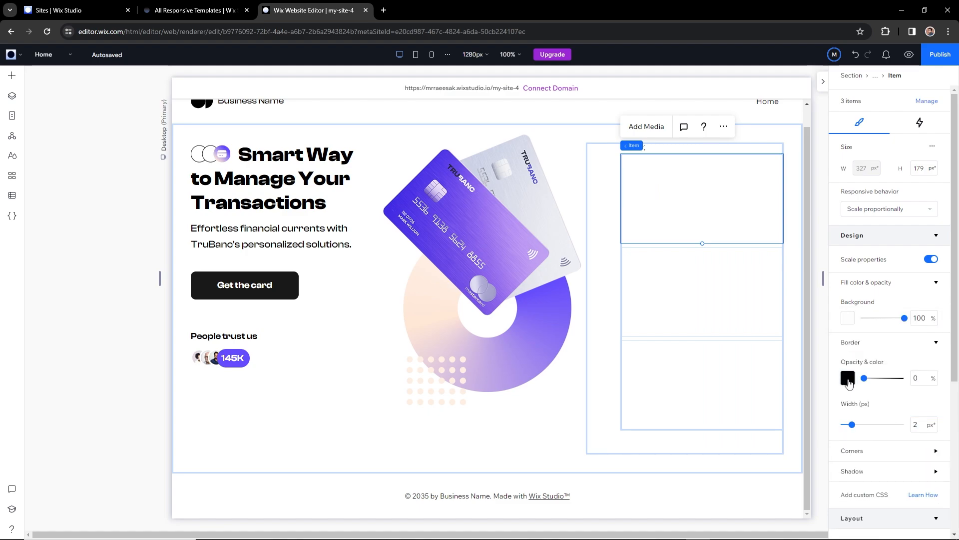
left_click(848, 383)
left_click(916, 487)
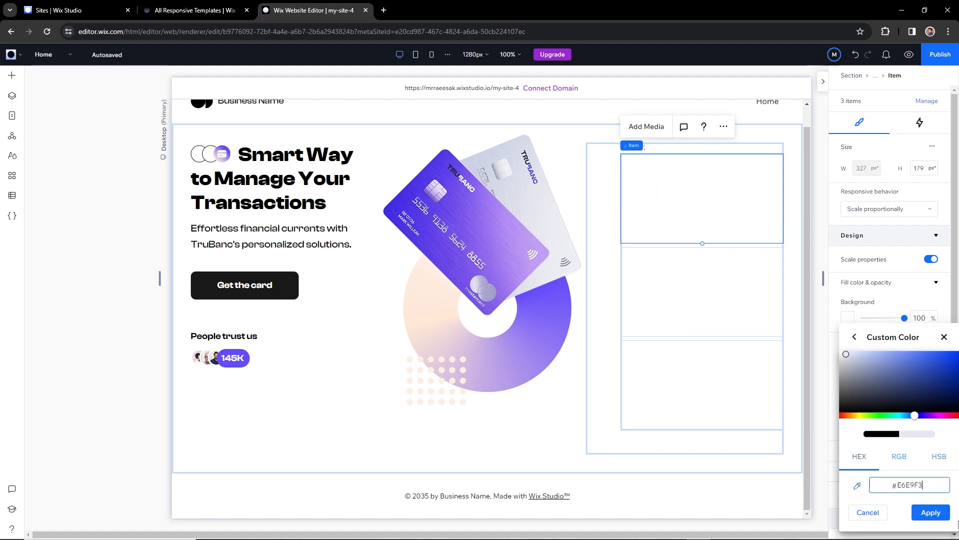
type("E6E9F3")
left_click(933, 512)
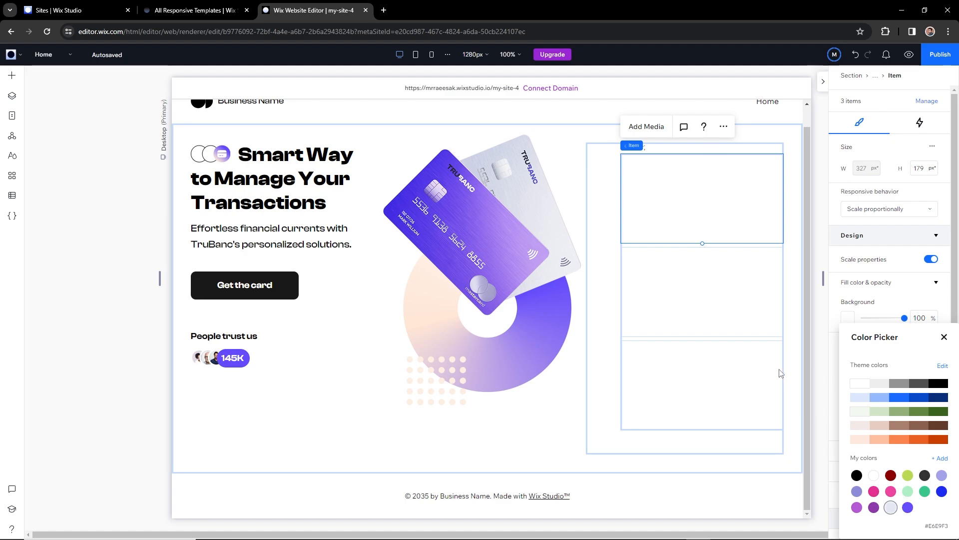
left_click(796, 366)
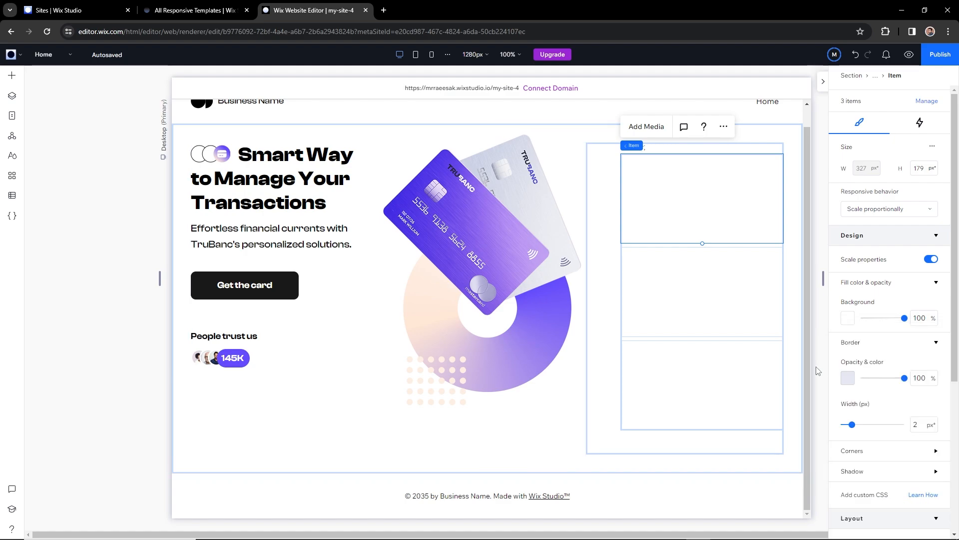
left_click(818, 370)
Open the corner radius settings of the repeater's first item.
left_click(676, 212)
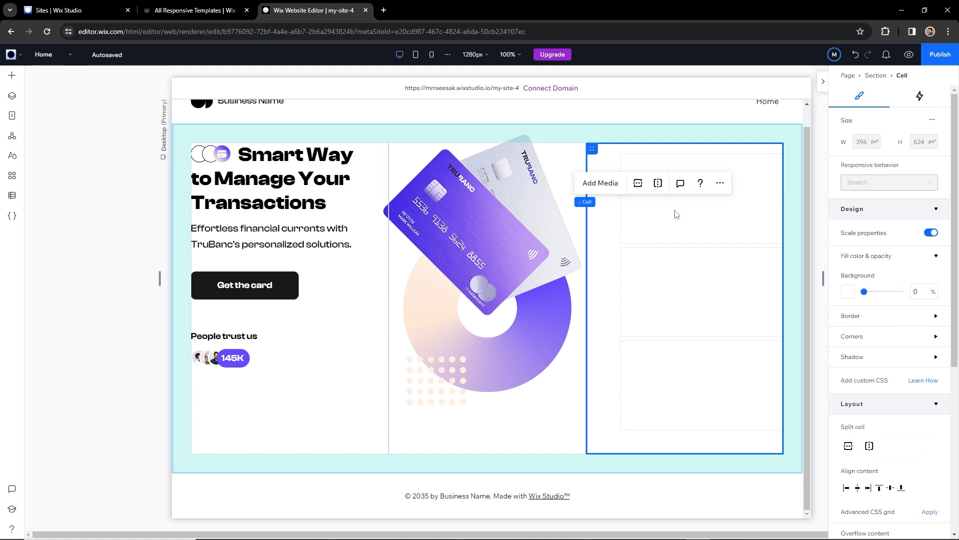
left_click(675, 214)
left_click(682, 221)
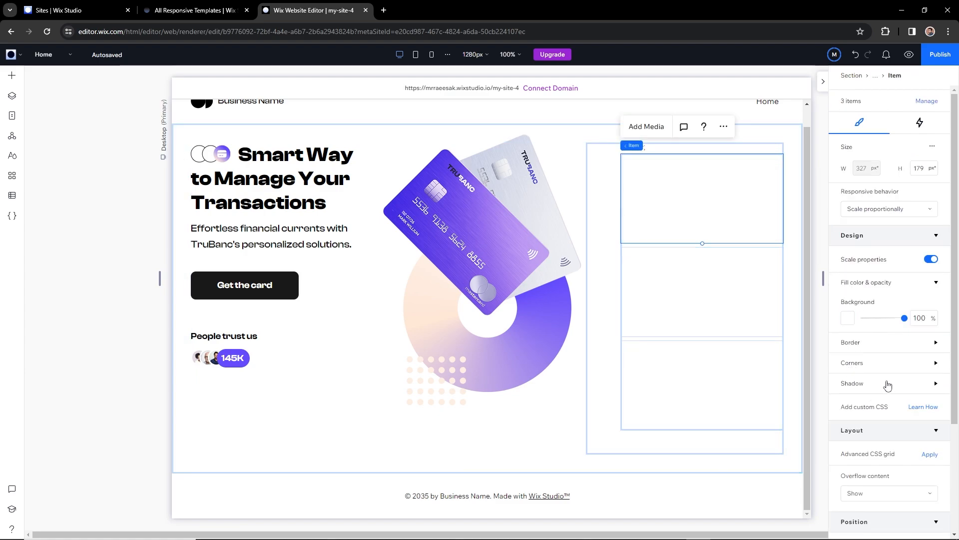
left_click(933, 364)
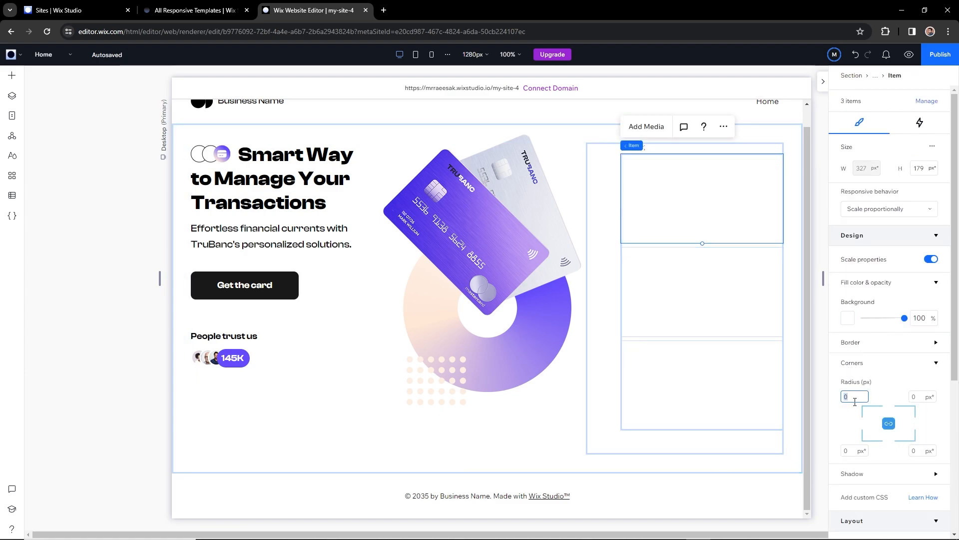
Set the corner radius of the repeater items to 20 px on all corners.
key("Return")
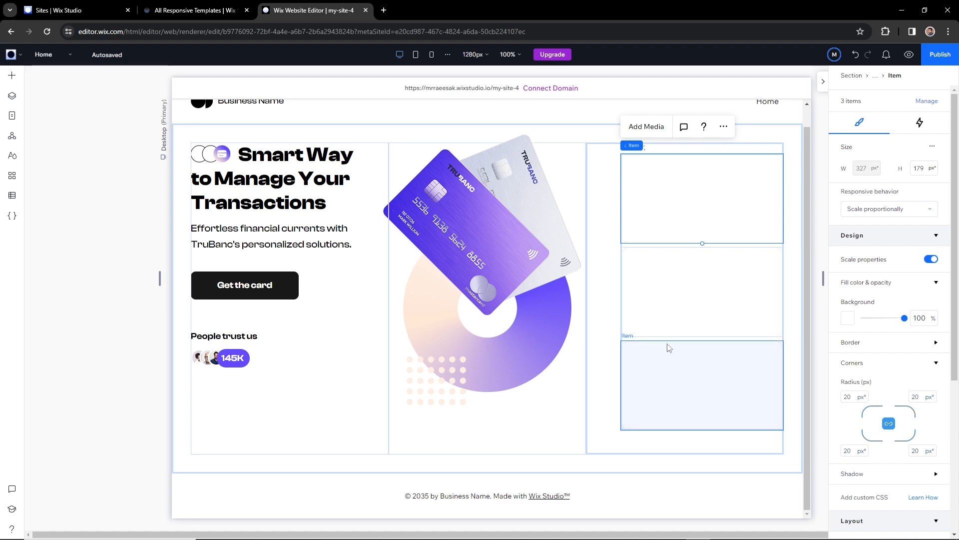
left_click(610, 296)
left_click(643, 213)
left_click(684, 208)
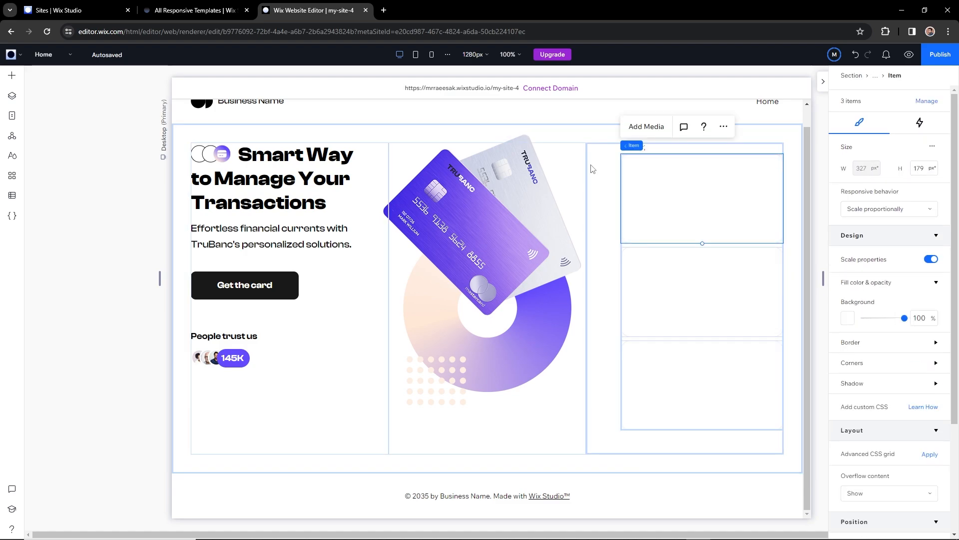
Add two title text elements to the first repeater item, one below the other.
left_click(12, 75)
left_click_drag(191, 132, 681, 192)
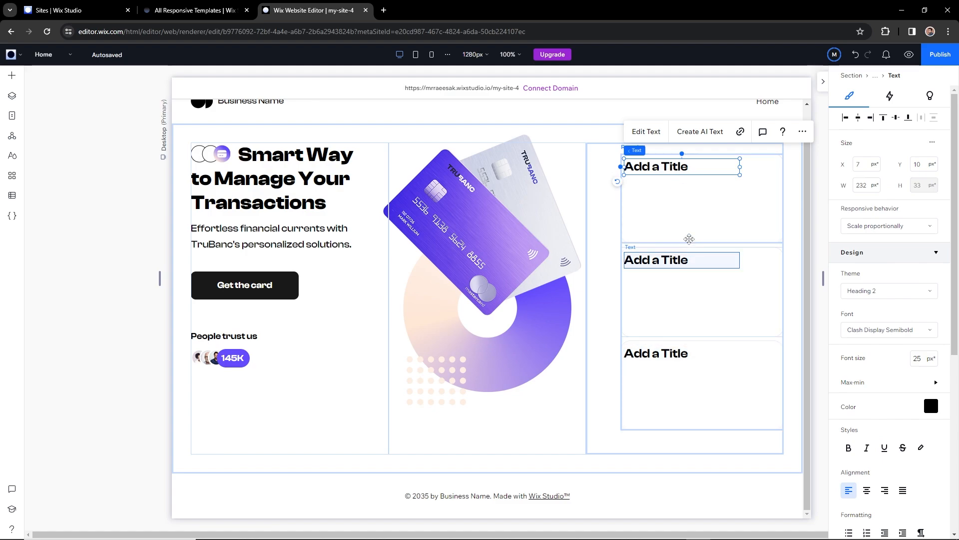
left_click(12, 75)
left_click_drag(191, 188, 682, 205)
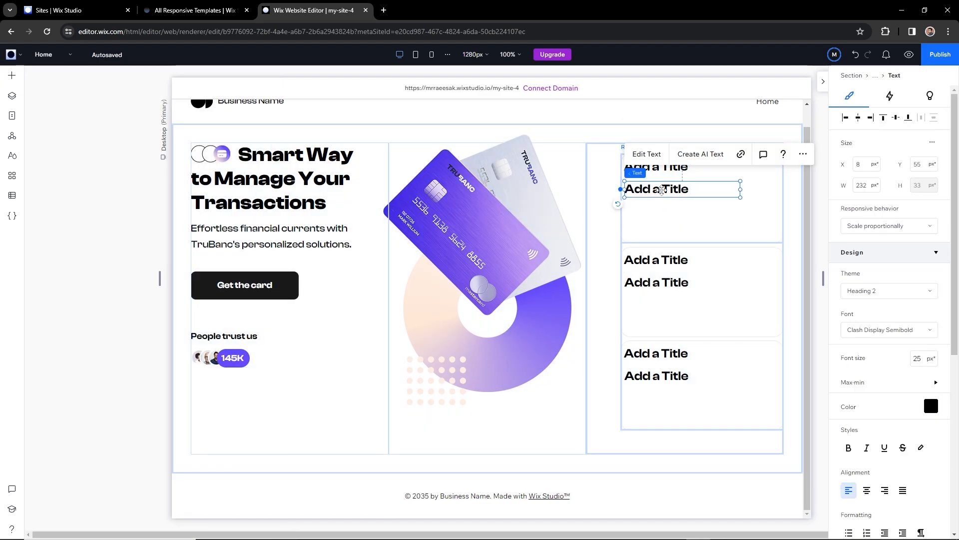
Apply the Paragraph 1 theme to the lower text element in the repeater item.
scroll(933, 361, "down", 2)
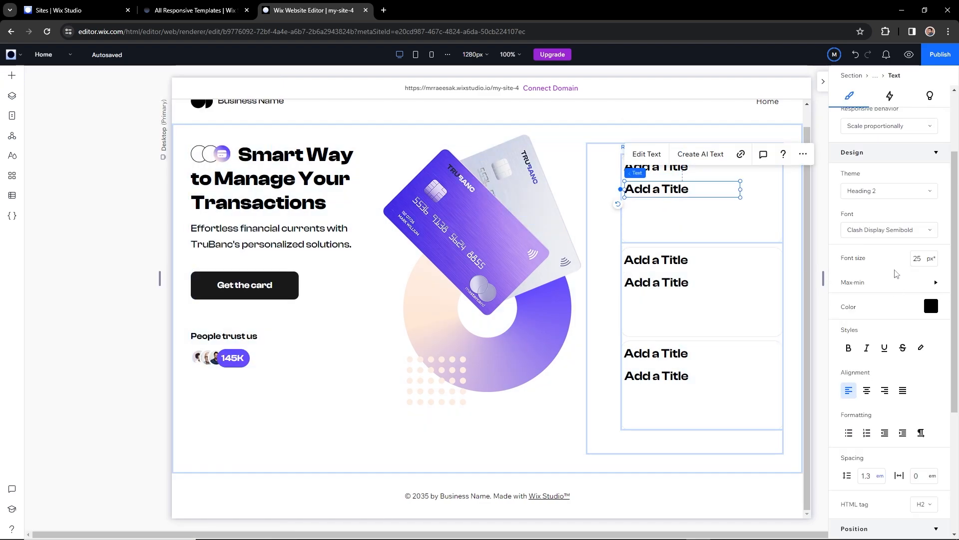
left_click(903, 192)
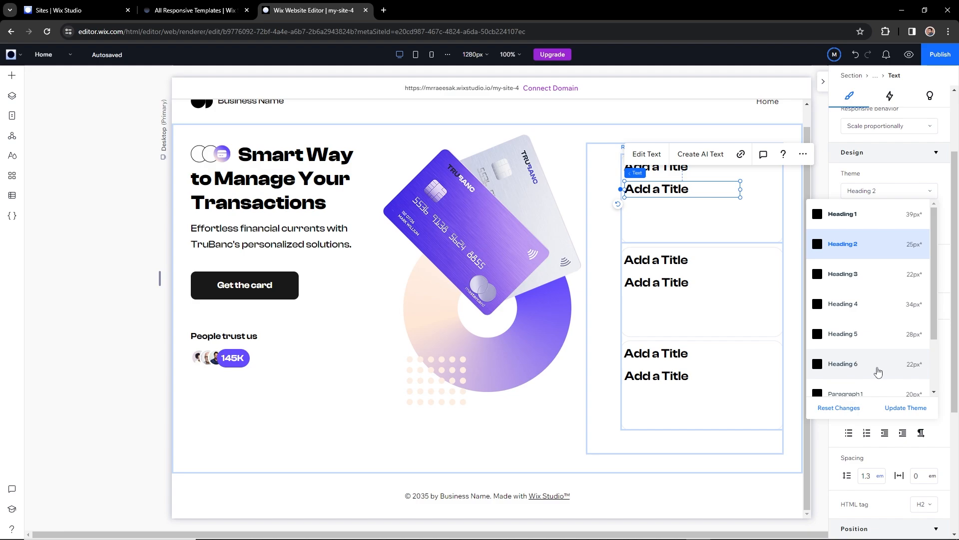
scroll(878, 371, "down", 2)
left_click(819, 322)
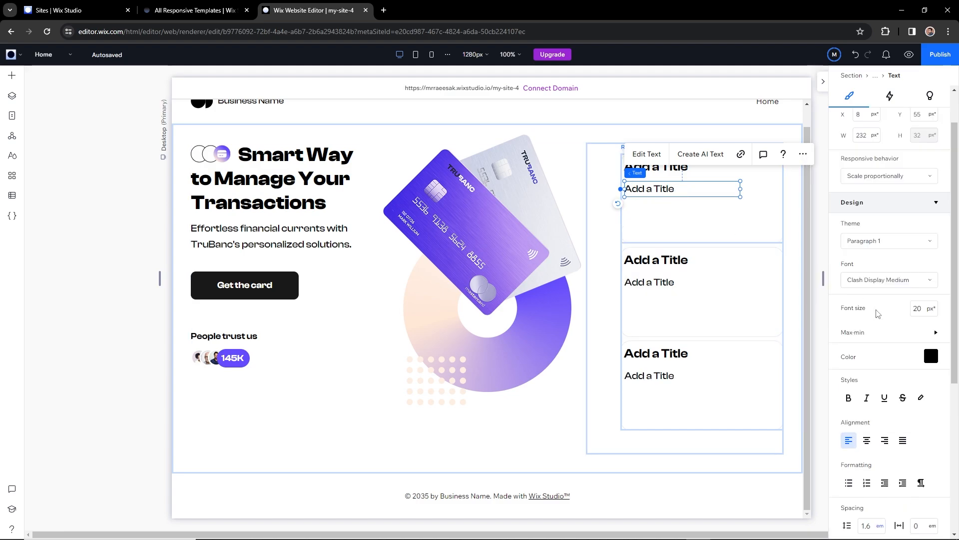
scroll(734, 300, "up", 1)
left_click(661, 188)
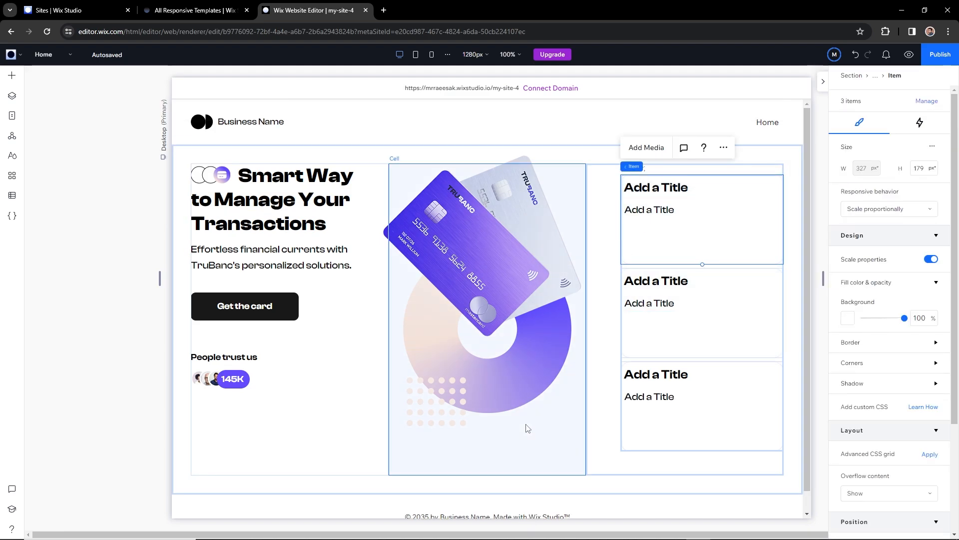
Copy the heading "5M+ Transaction" from the Figma desktop design into the first repeater item's title in Wix Studio.
key("alt+Tab")
double_click(544, 240)
key("ctrl+c")
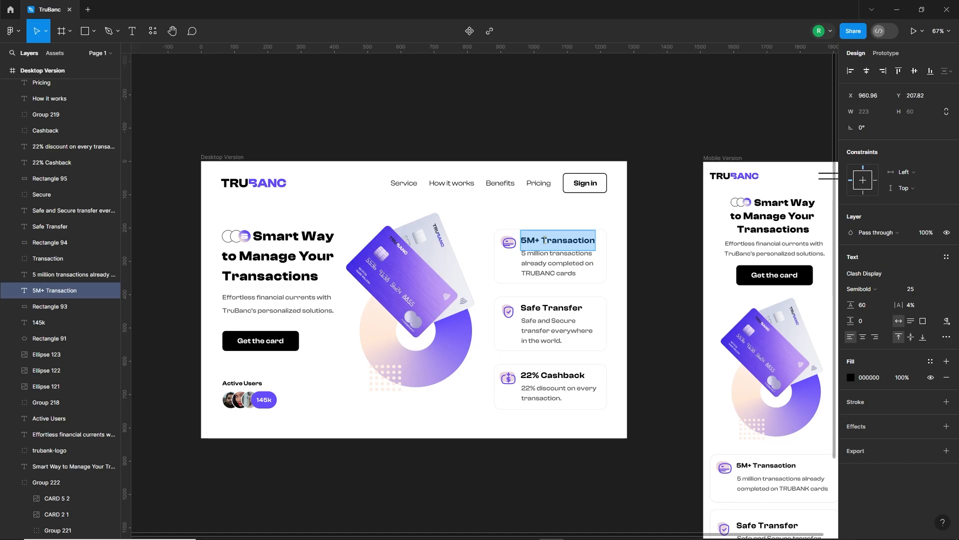
key("alt+Tab")
double_click(661, 188)
key("ctrl+v")
left_click(681, 224)
Copy the heading "Safe Transfer" from the Figma design into the second repeater item's title.
key("alt+Tab")
double_click(552, 308)
key("ctrl+c")
key("alt+Tab")
double_click(650, 282)
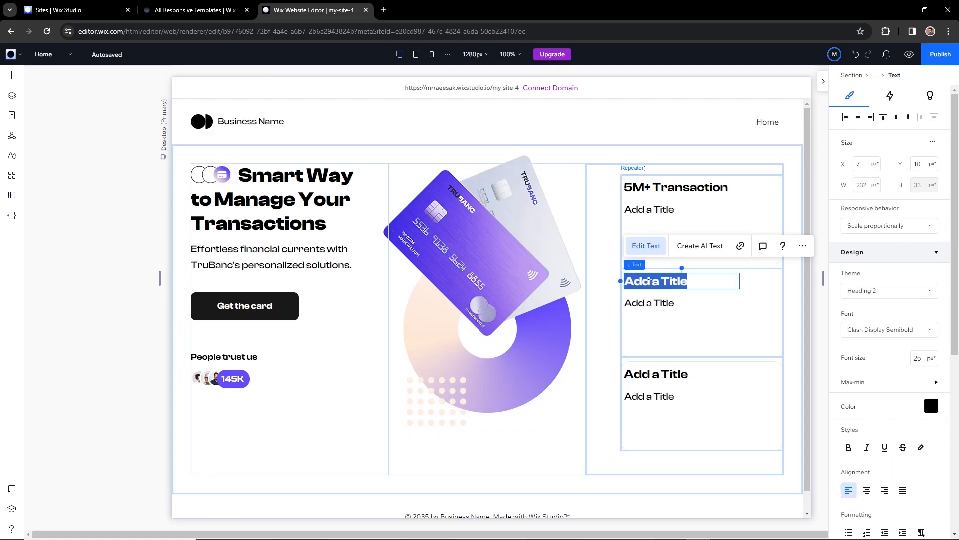
key("ctrl+v")
Replace the third repeater item's title with the Figma design's heading "22% Cashback".
key("alt+Tab")
double_click(553, 375)
key("alt+Tab")
double_click(656, 374)
type("22% Cashback")
Copy the description "5 million transactions already completed on TRUBANC cards" from Figma into the first item's paragraph text.
key("alt+Tab")
double_click(559, 263)
key("ctrl+c")
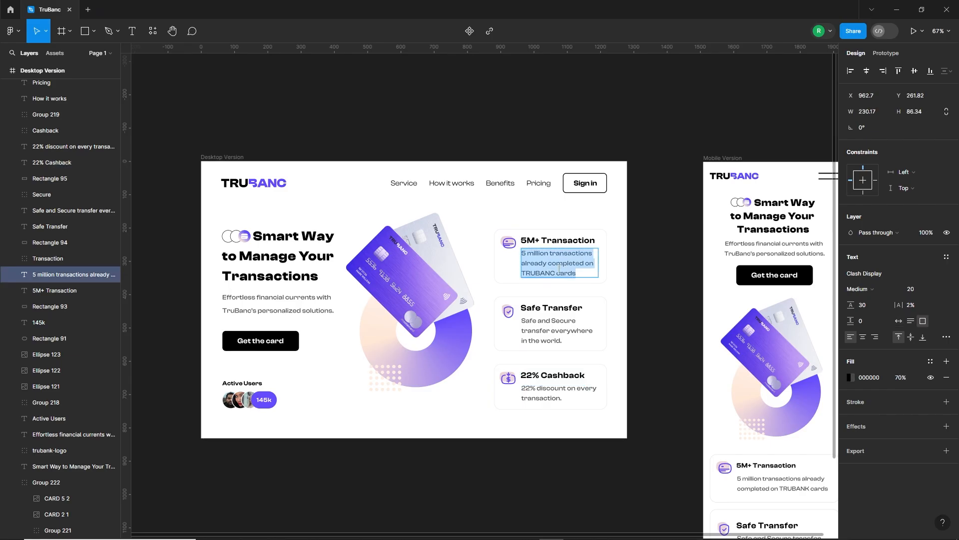
key("alt+Tab")
double_click(649, 210)
key("ctrl+v")
Copy the description "Safe and Secure transfer everywhere in the world." from Figma into the second item's paragraph text.
key("alt+Tab")
double_click(550, 330)
key("ctrl+c")
key("alt+Tab")
double_click(649, 303)
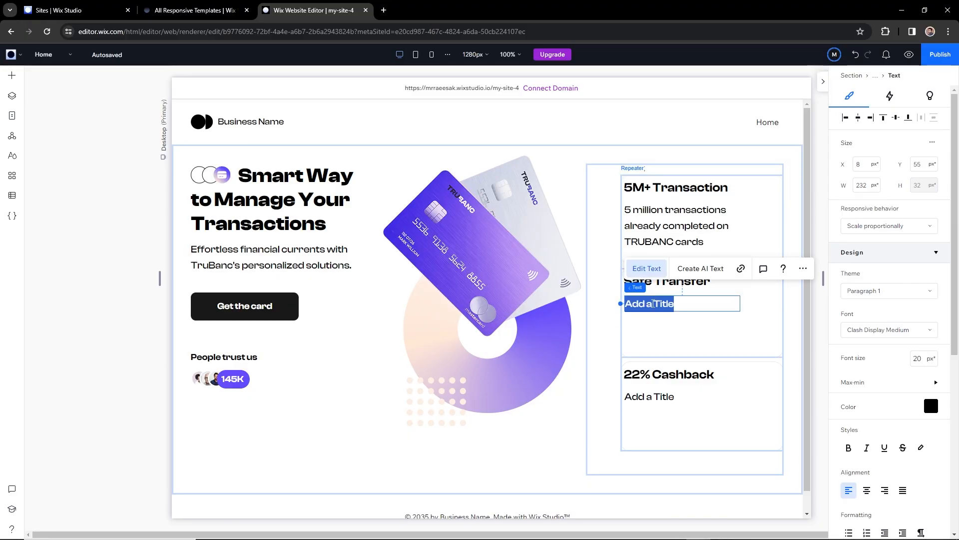
key("ctrl+v")
Copy the description "22% discount on every transaction." from Figma into the third item's paragraph text.
key("alt+Tab")
double_click(555, 388)
key("ctrl+z")
key("ctrl+c")
key("alt+Tab")
double_click(650, 396)
key("ctrl+v")
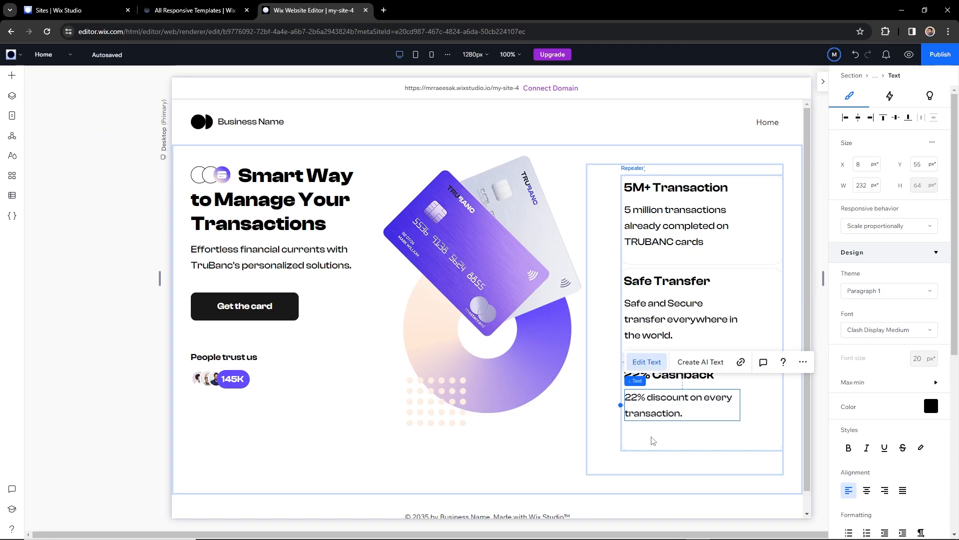
Move the first item's title and description together to the right, leaving room for an icon beside them.
left_click(648, 301)
left_click(657, 189)
left_click(659, 218, "shift")
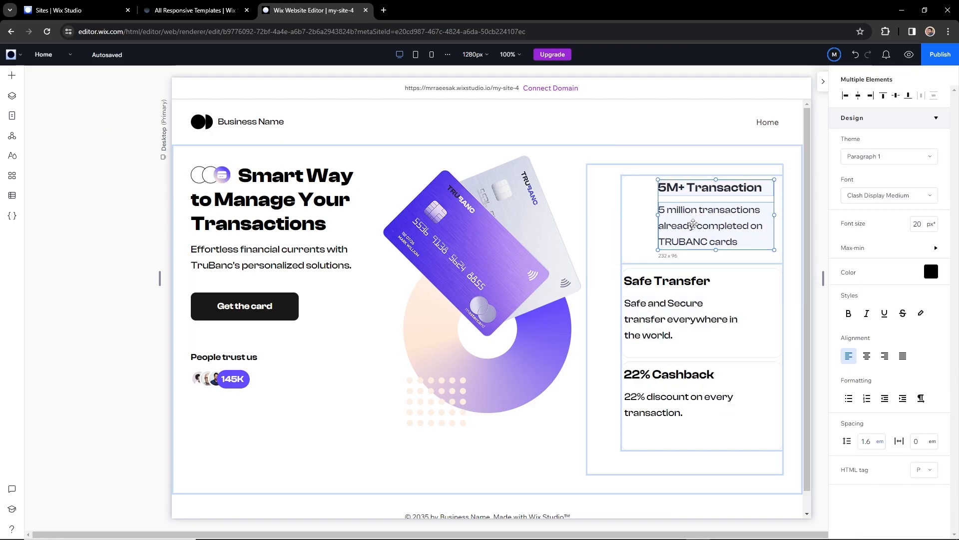
left_click(640, 226)
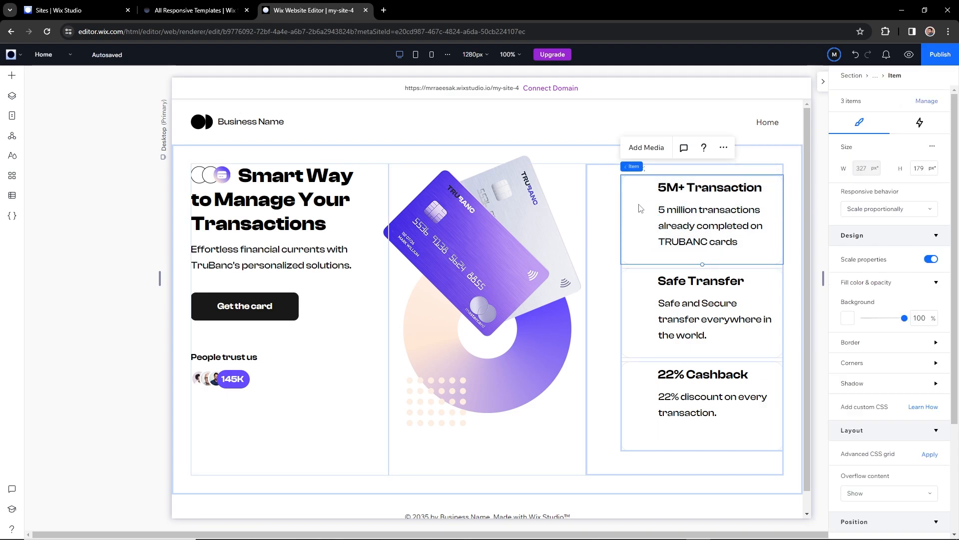
Add Transaction.svg from the site files to the first item's upper-left corner, sized about 61 × 61 px.
left_click(645, 148)
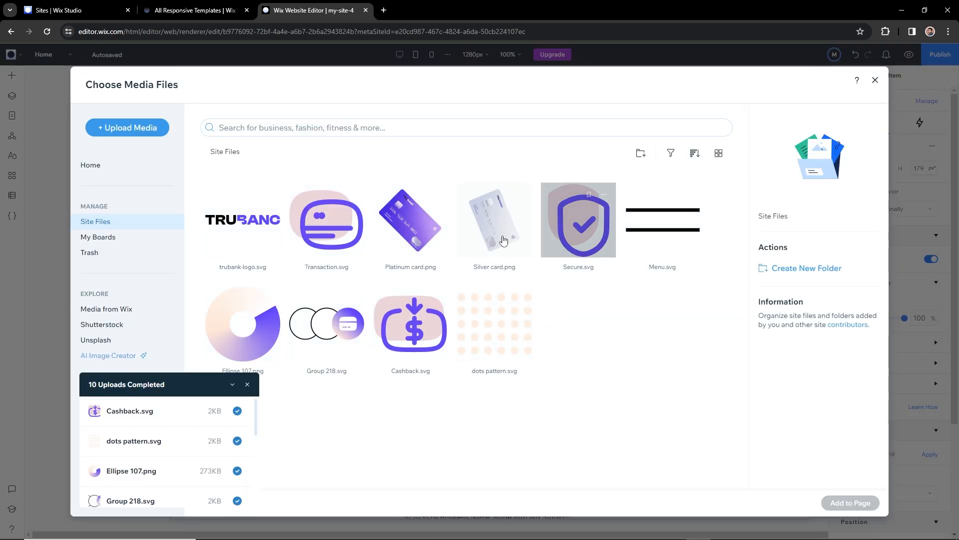
left_click(327, 222)
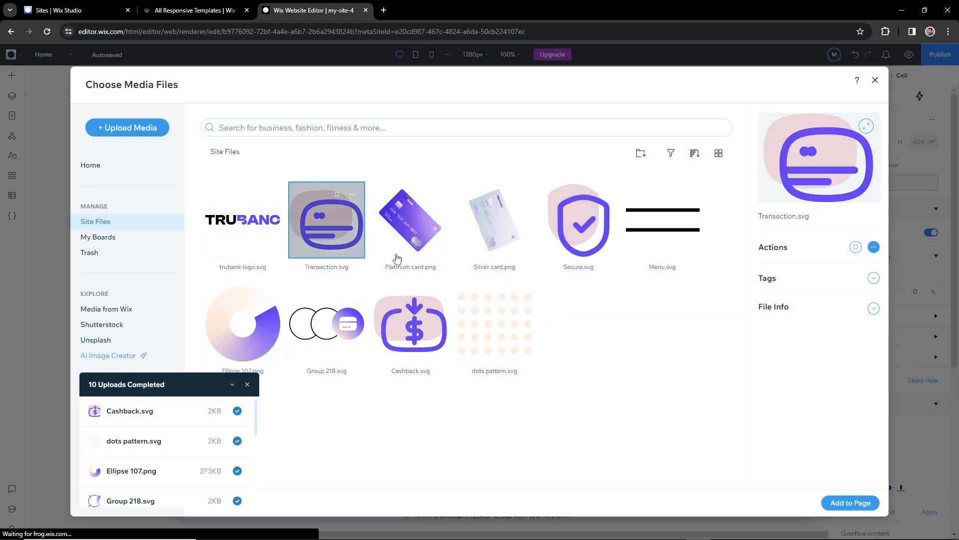
left_click(843, 503)
left_click_drag(738, 367, 645, 201)
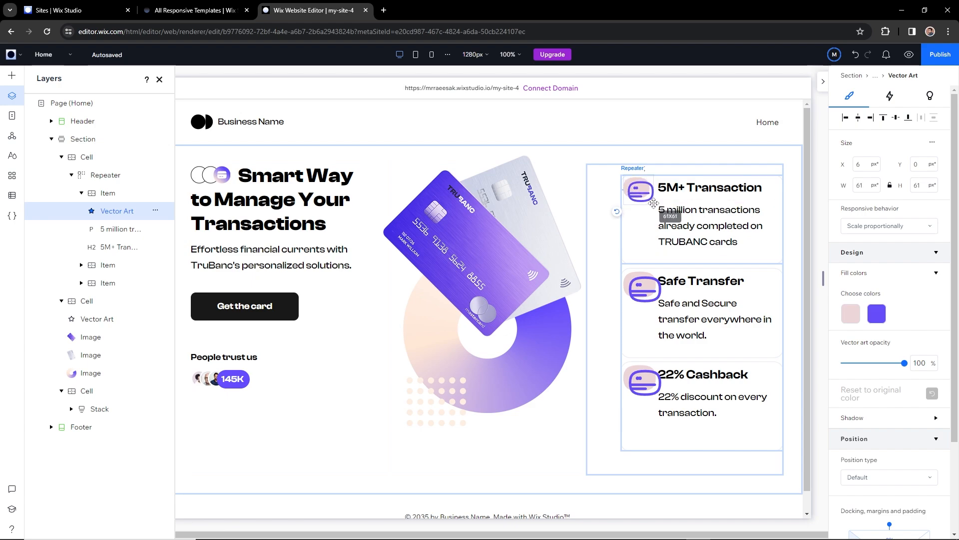
left_click_drag(653, 203, 654, 204)
Replace the Safe Transfer item's vector art with Secure.svg from the site files.
left_click(641, 283)
left_click(651, 243)
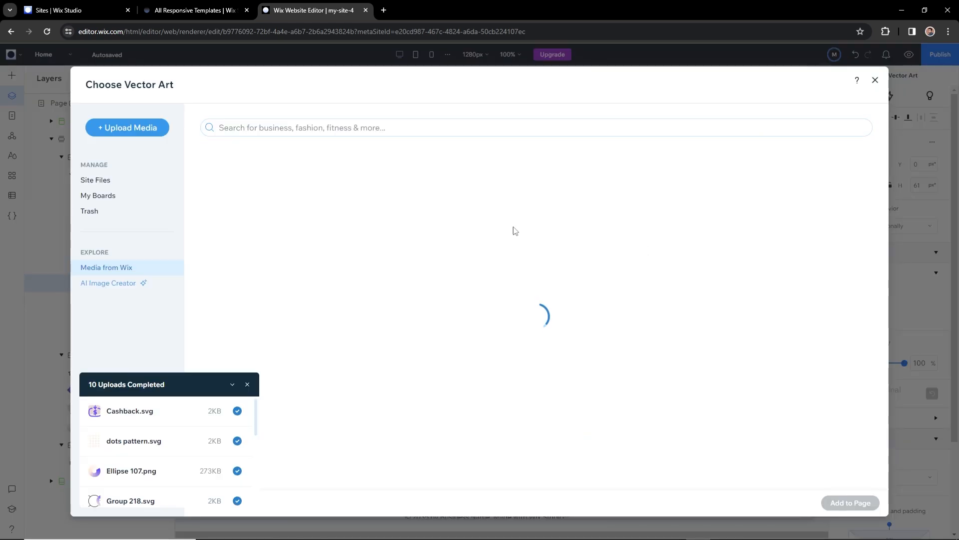
left_click(573, 229)
left_click(849, 503)
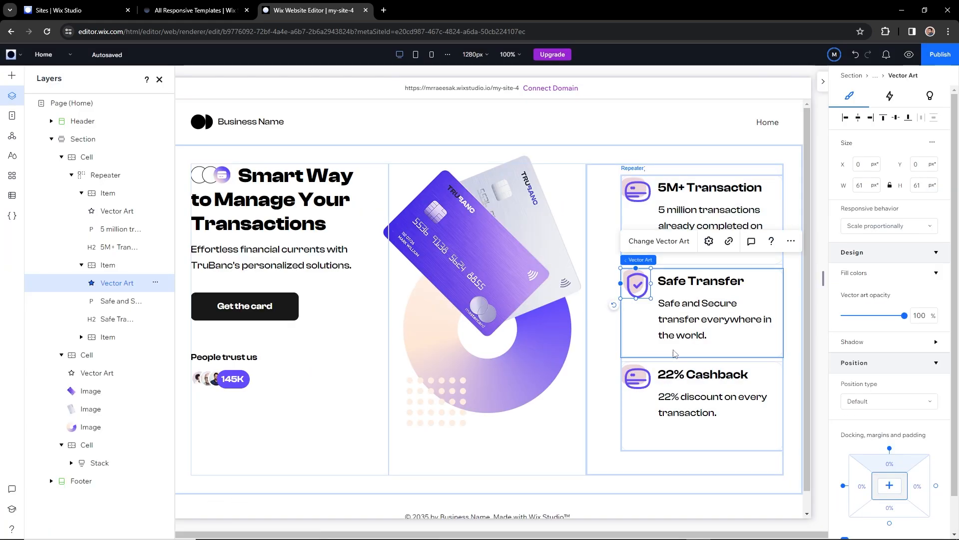
Replace the 22% Cashback item's vector art with Cashback.svg.
left_click(637, 377)
left_click(659, 334)
left_click(411, 323)
left_click(849, 506)
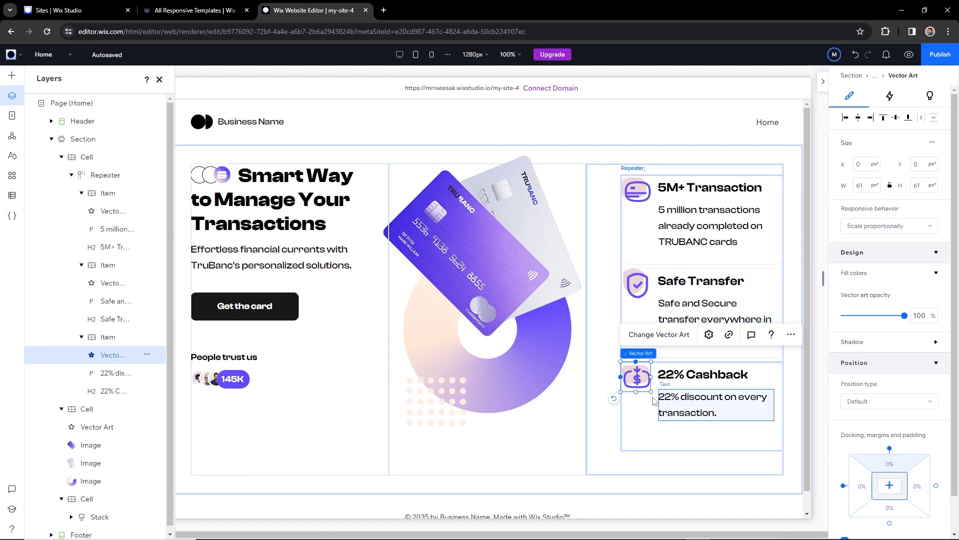
Set the repeater items' padding to 5% on all sides.
left_click(638, 248)
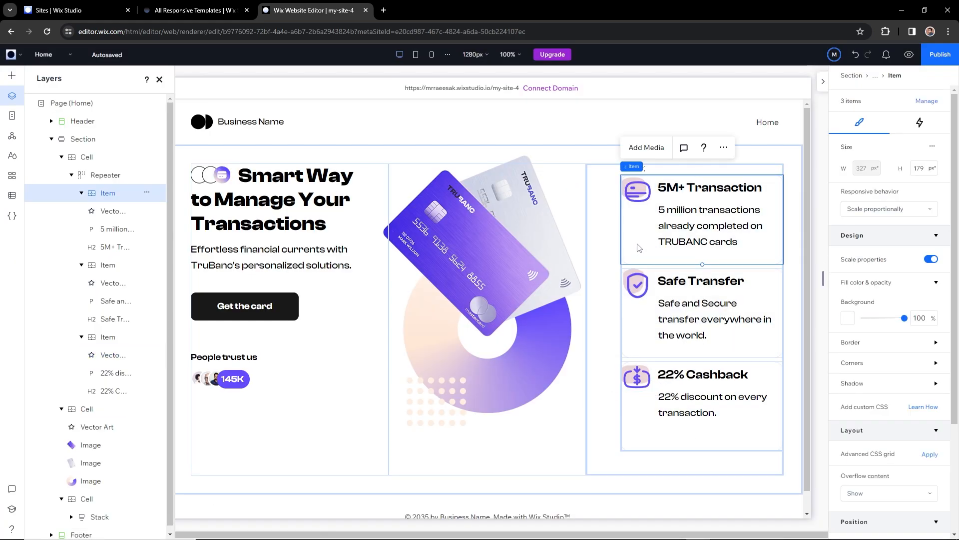
scroll(908, 349, "down", 3)
left_click(913, 457)
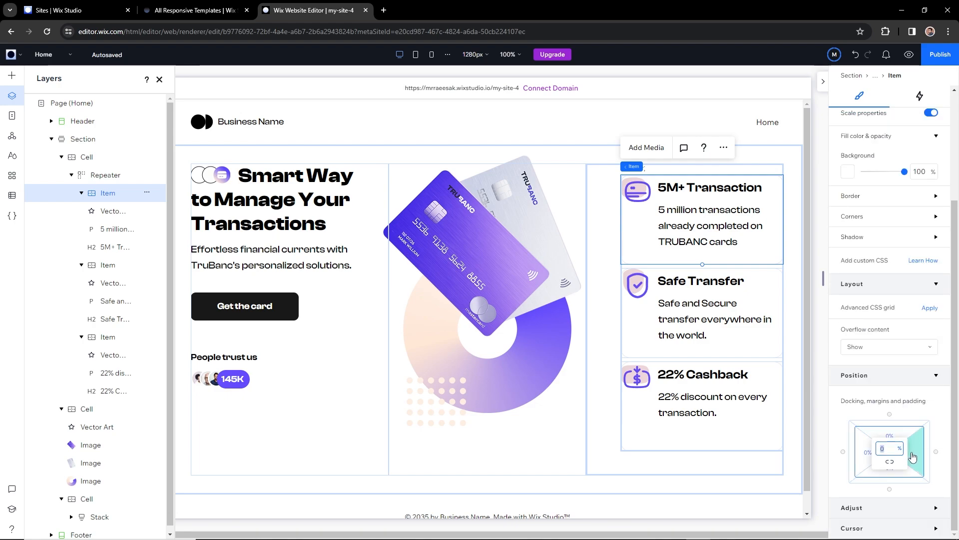
key("Return")
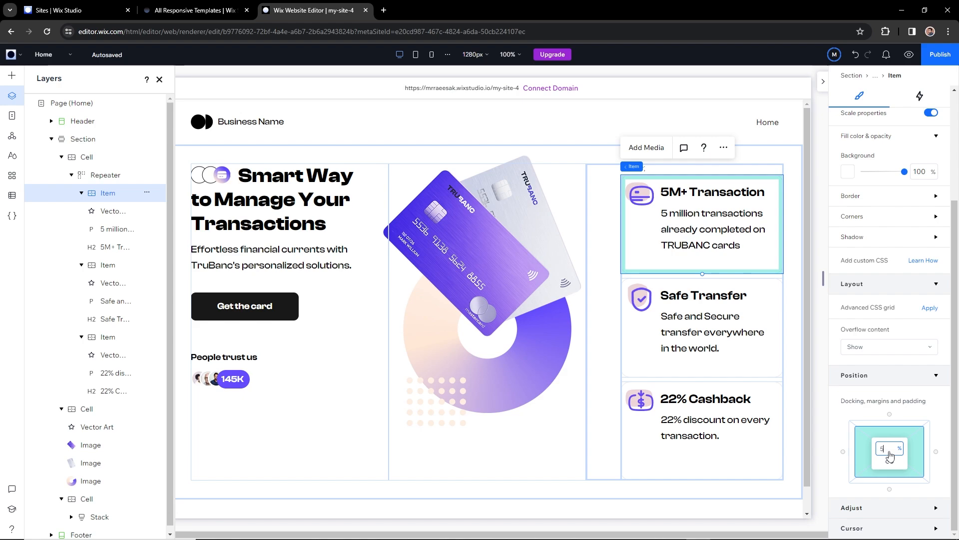
key("Return")
Reduce the height of the repeater items to about 150 px.
left_click_drag(700, 280, 699, 250)
left_click(700, 278)
left_click(749, 431)
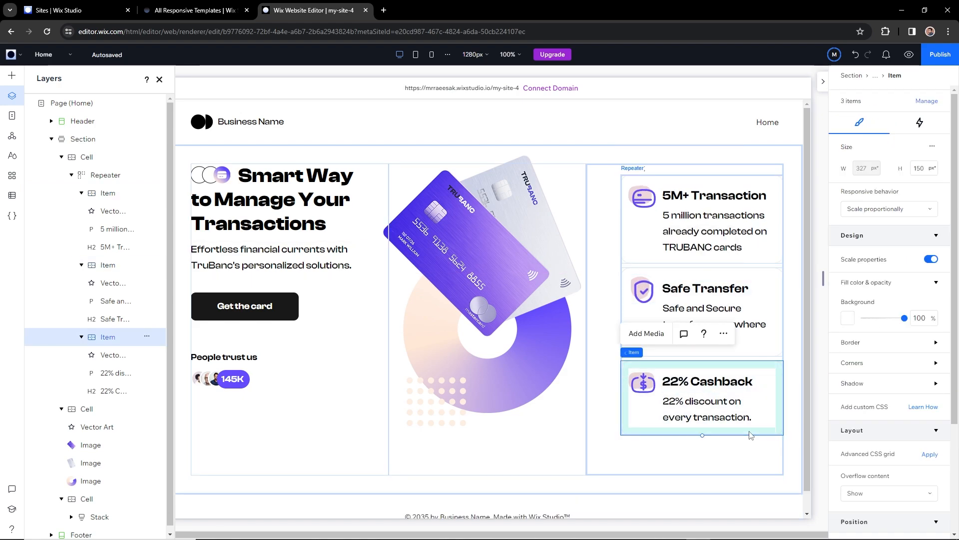
Set the description text's line spacing to 1.4 em and move the description up closer to its title.
left_click(709, 233)
left_click(709, 234)
left_click(709, 234)
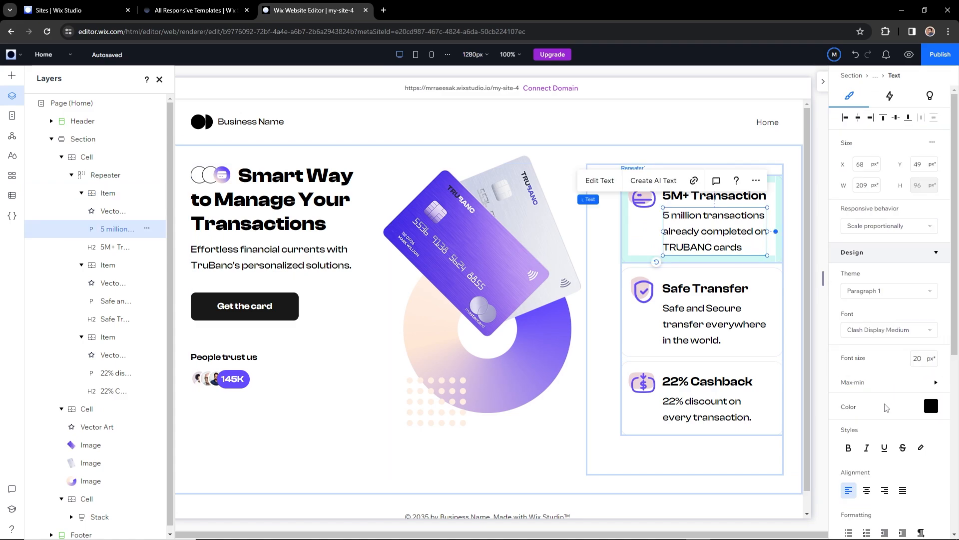
scroll(886, 407, "down", 2)
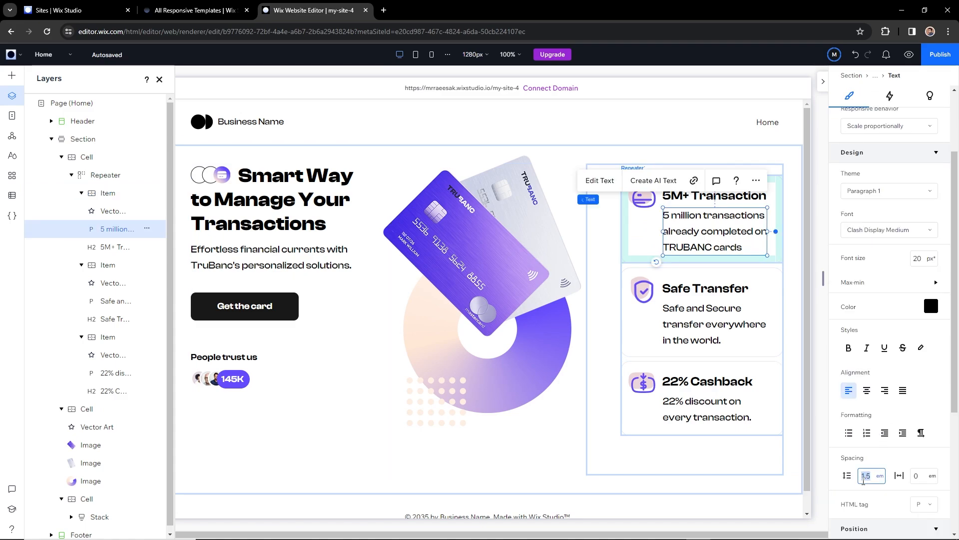
type("1.4")
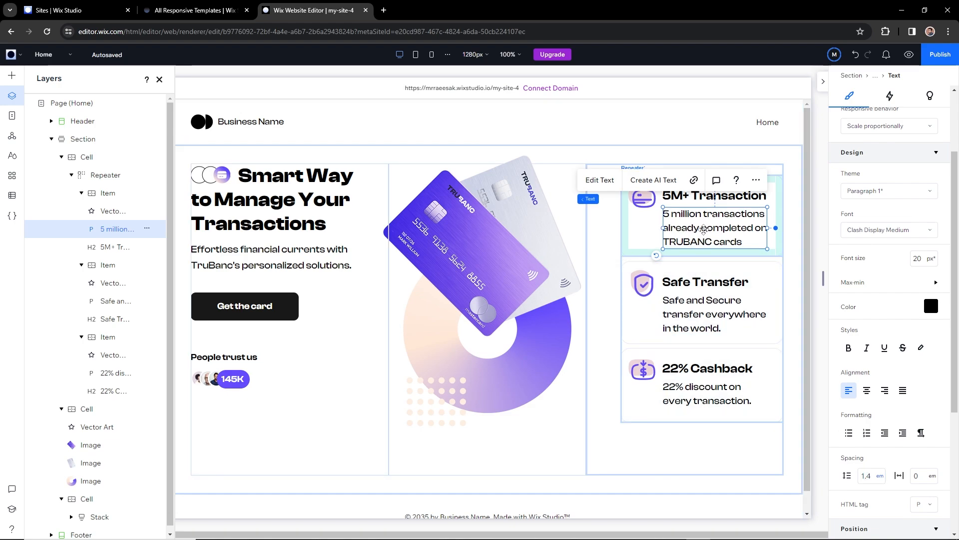
left_click(675, 210)
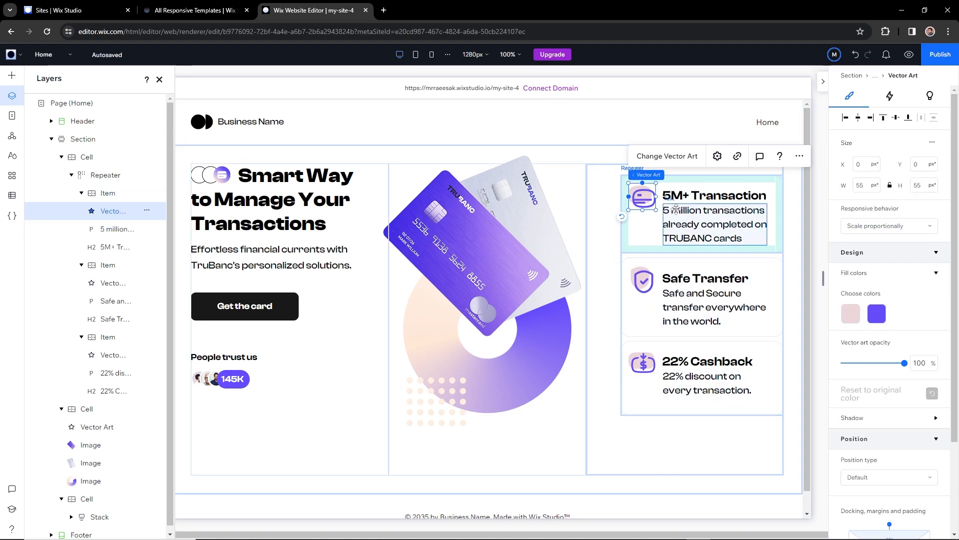
Stack the first item's icon, title and description together horizontally and slightly tighten the spacing between icon and text.
left_click_drag(676, 210, 658, 205)
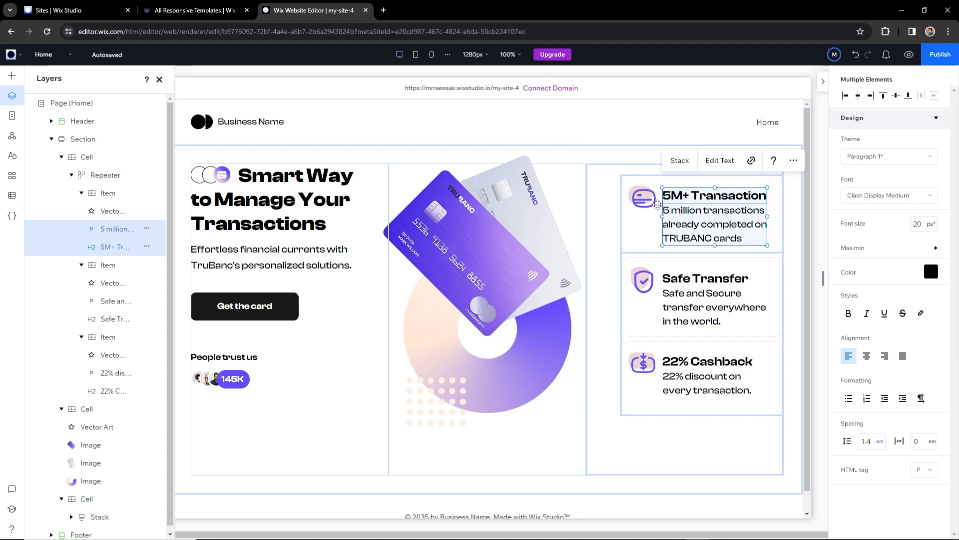
left_click(656, 202, "shift")
left_click(735, 156)
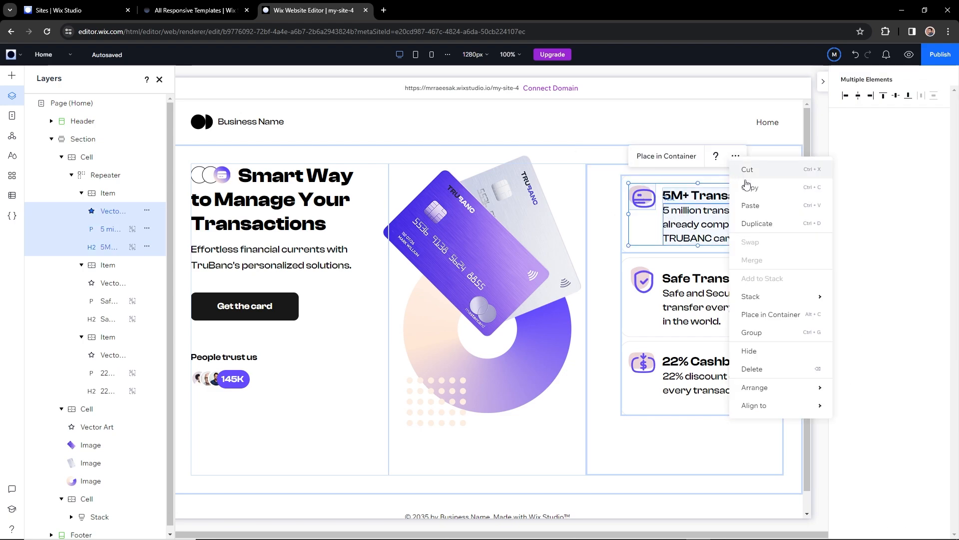
mouse_move(799, 296)
left_click(850, 305)
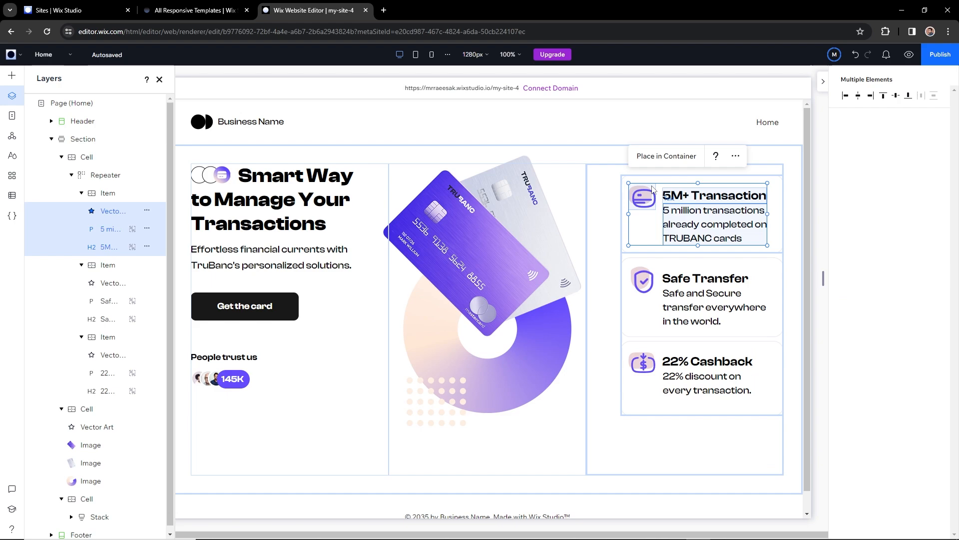
left_click_drag(661, 213, 658, 214)
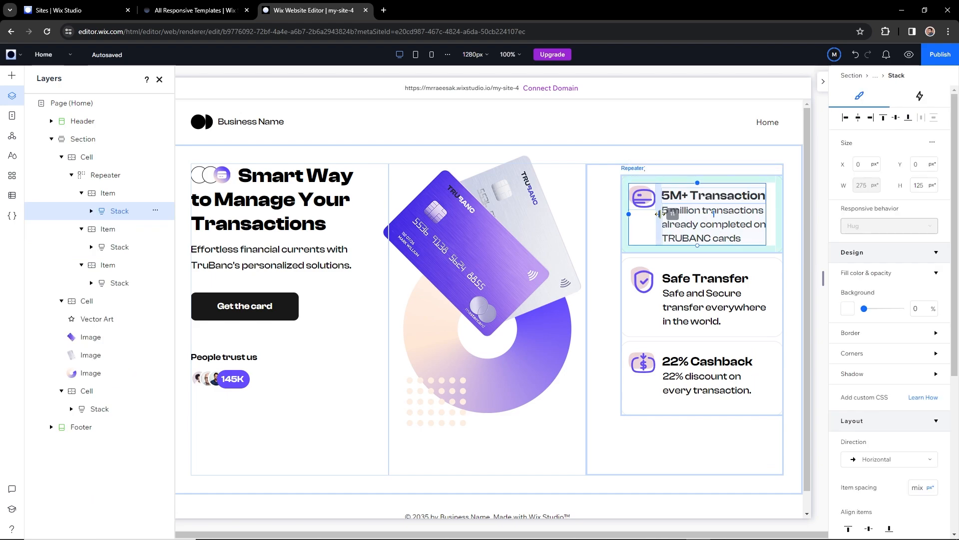
Set the vertical gap between the repeater's feature cards to 16 px.
left_click(614, 375)
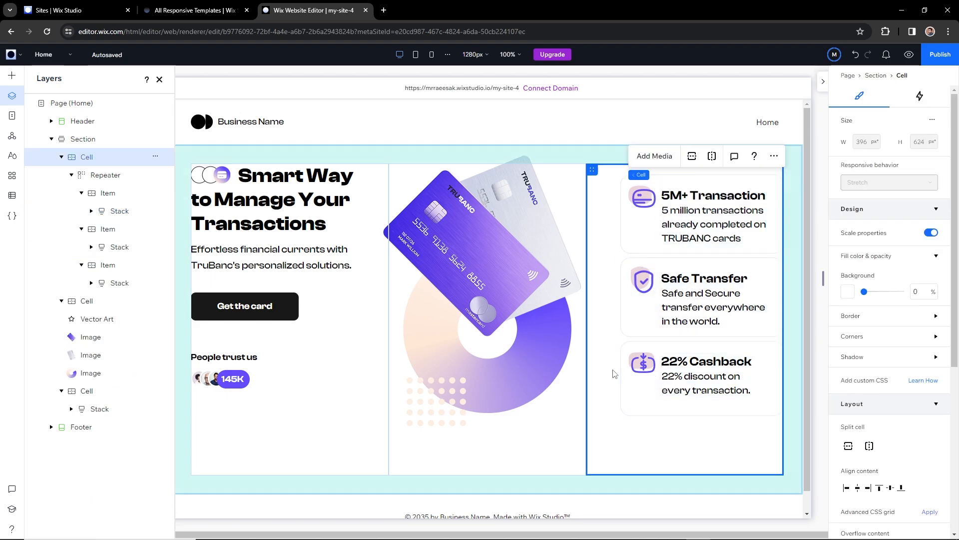
left_click(622, 371)
scroll(893, 334, "down", 3)
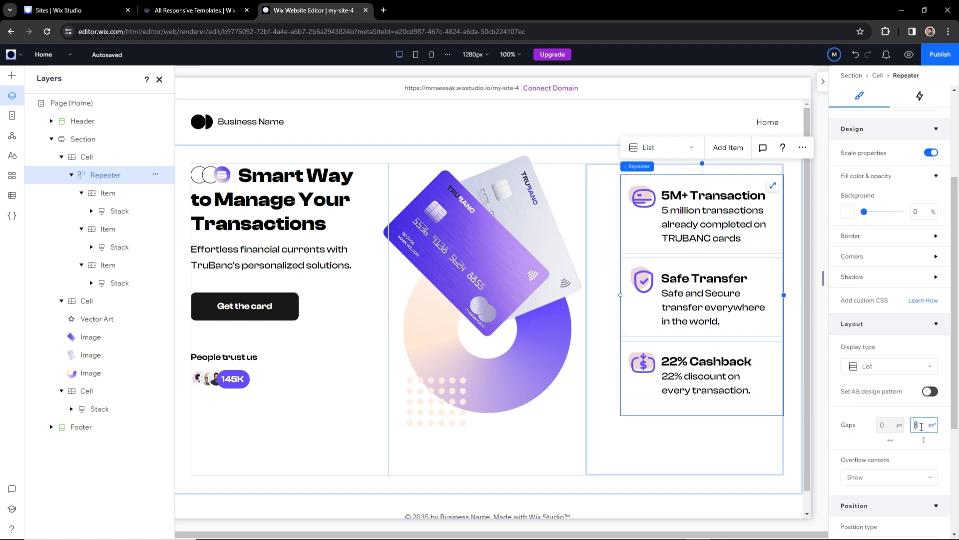
type("16")
left_click(581, 469)
left_click(581, 467)
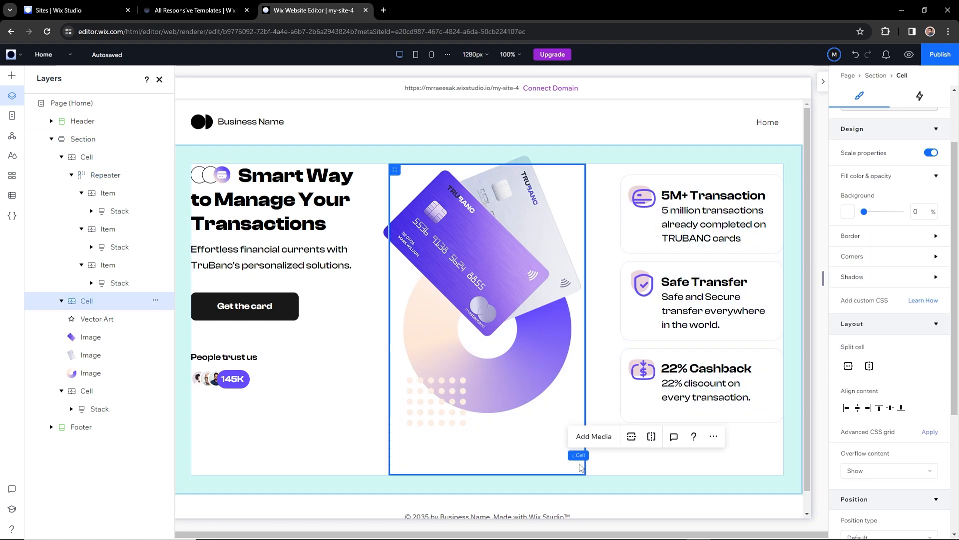
Compare the spacing with the Figma design and move the headline stack down to about Y 20 px in its cell.
left_click(600, 450)
left_click(664, 202)
left_click(625, 264)
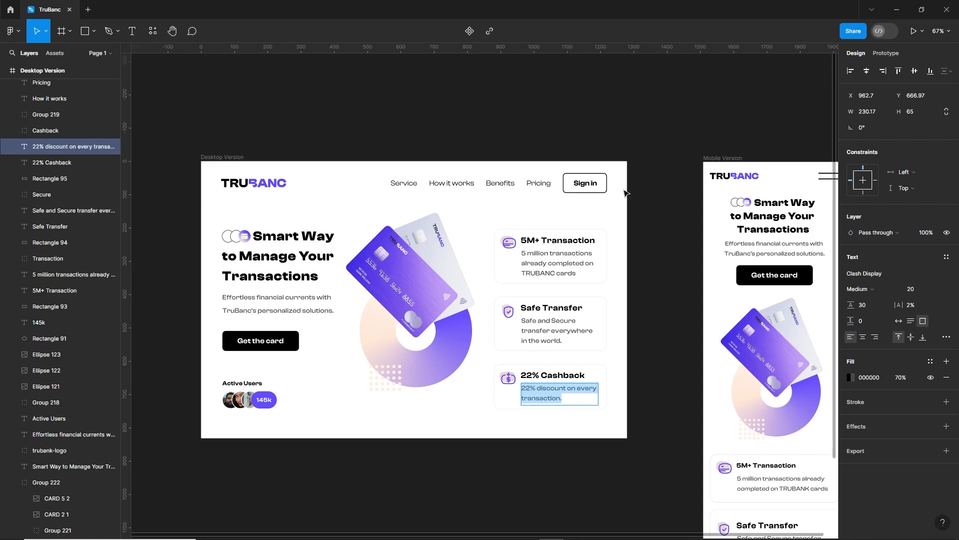
left_click(343, 214)
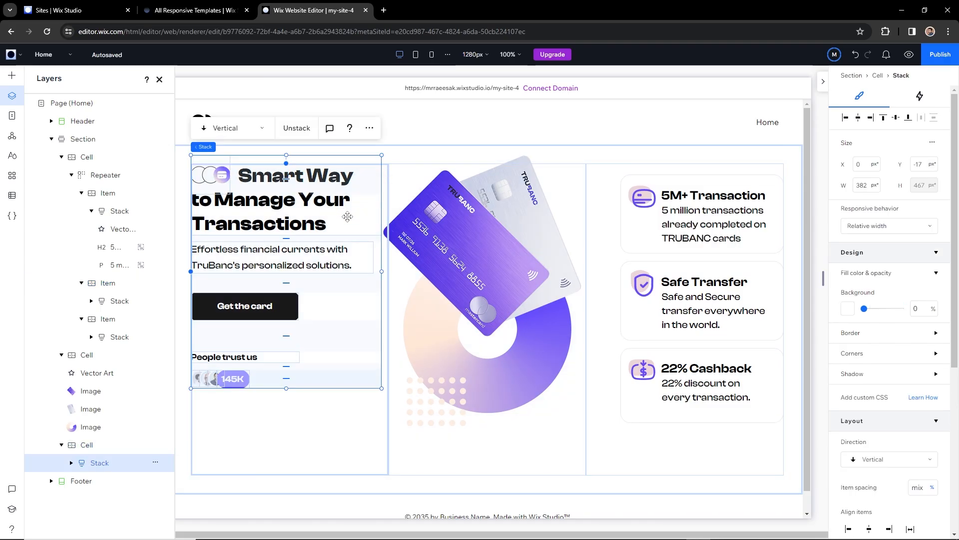
left_click_drag(343, 213, 343, 233)
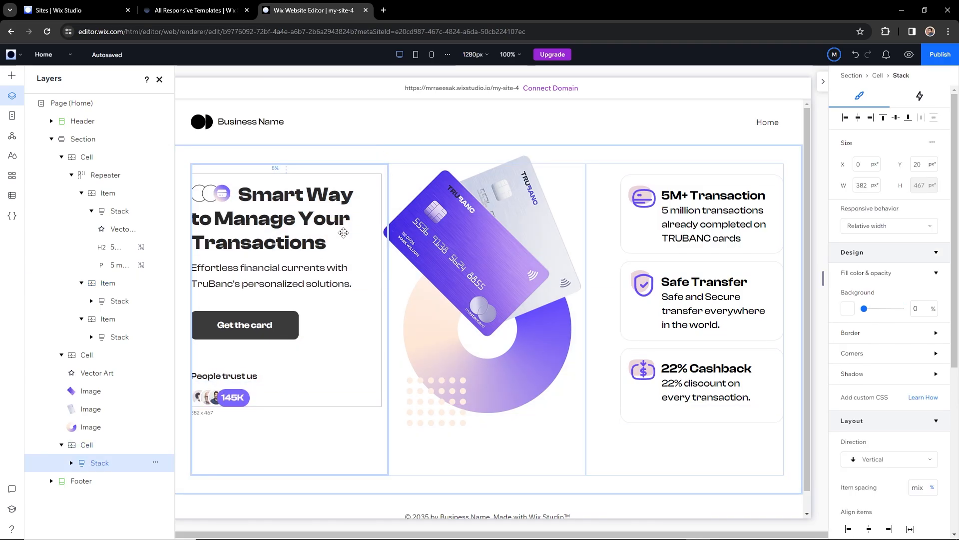
Move the feature-card repeater down slightly to Y 29 px and set its vertical gap to 25 px.
left_click(626, 225)
left_click(626, 261)
left_click_drag(626, 262, 655, 249)
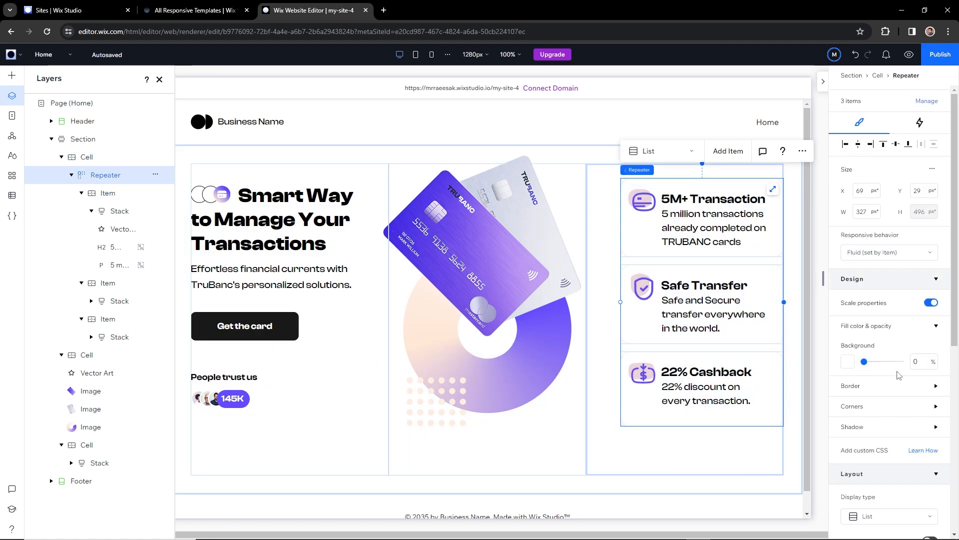
scroll(918, 424, "down", 3)
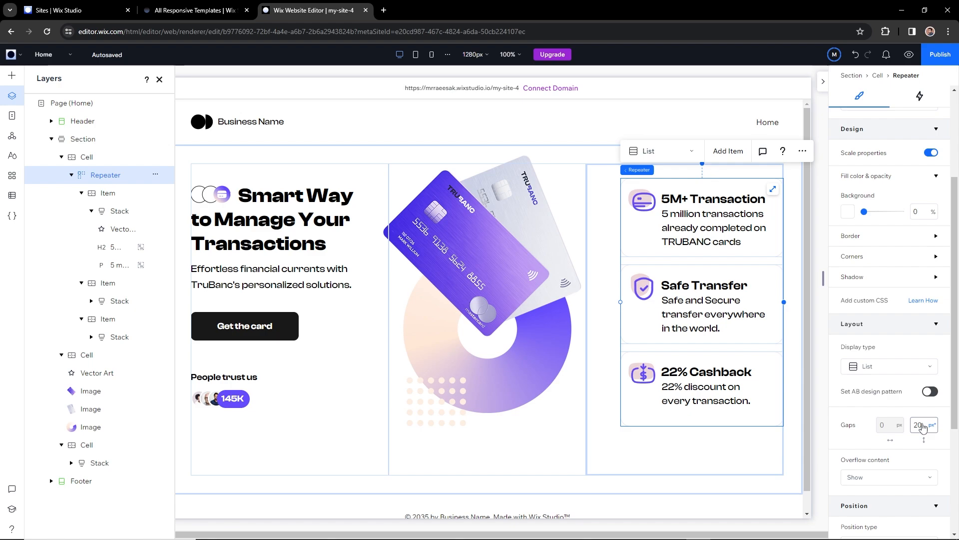
key("Return")
key("Return")
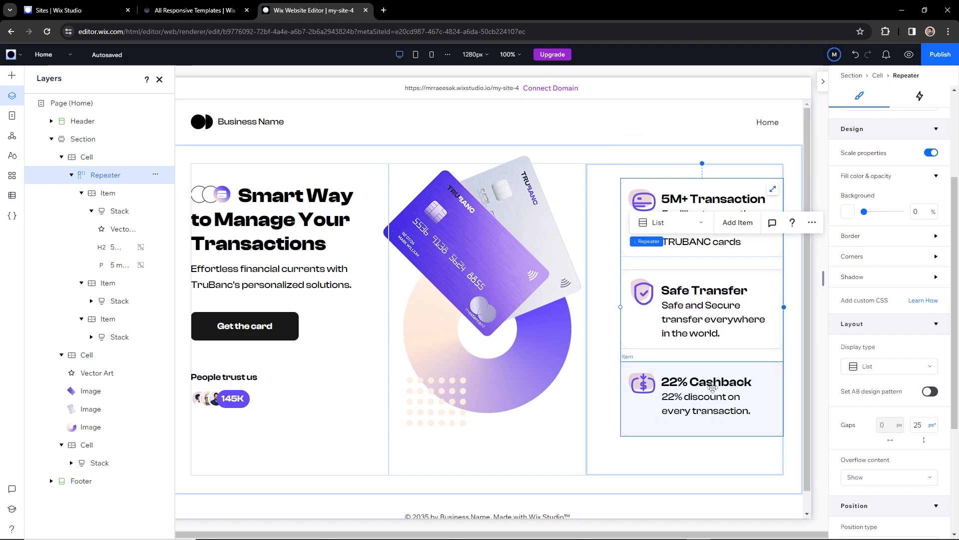
left_click(604, 412)
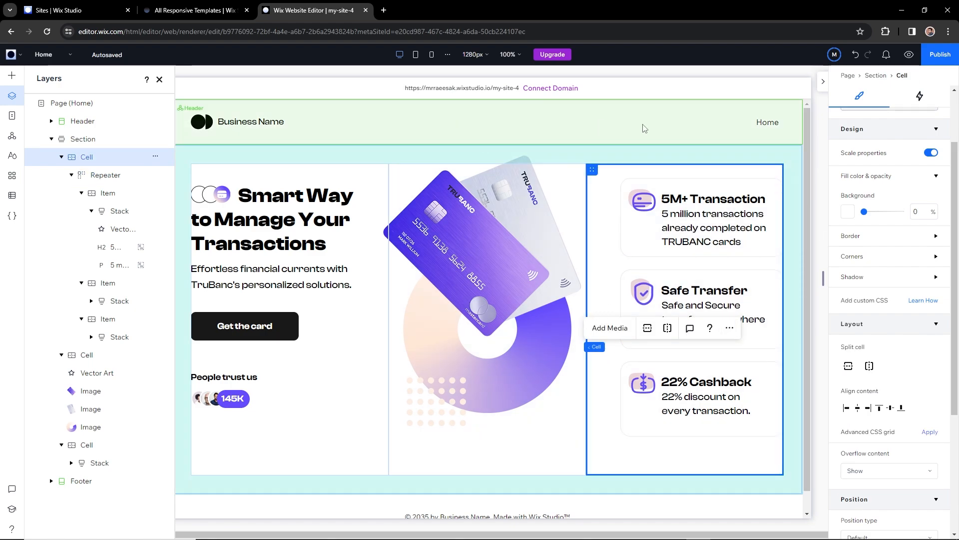
Replace the header's placeholder logo with trubank-logo.svg from the site files.
left_click(253, 120)
left_click(254, 120)
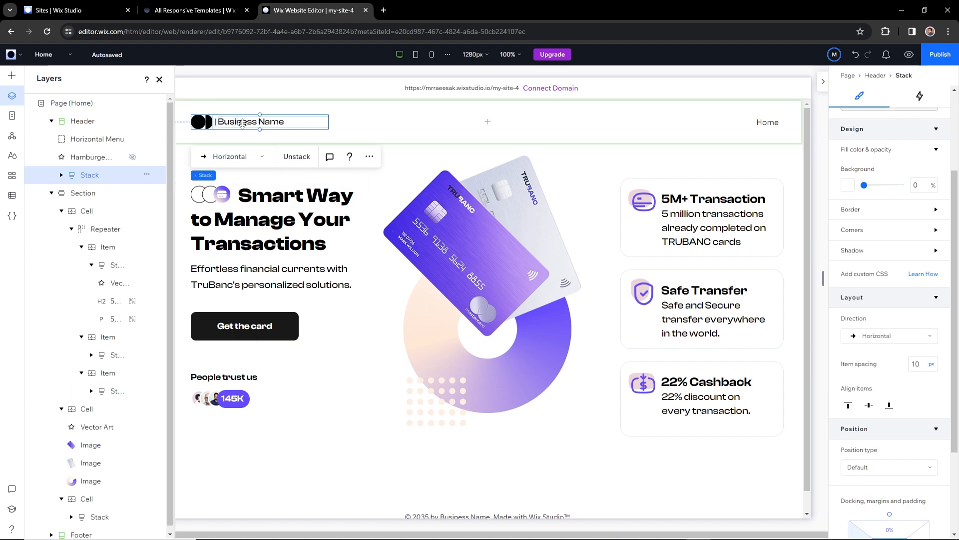
left_click(242, 122)
left_click(202, 122)
left_click(227, 158)
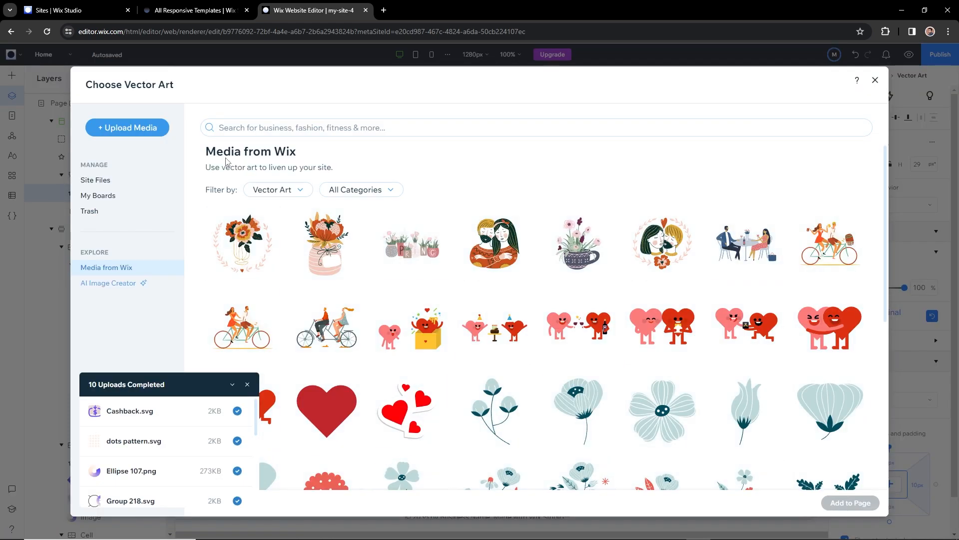
left_click(116, 180)
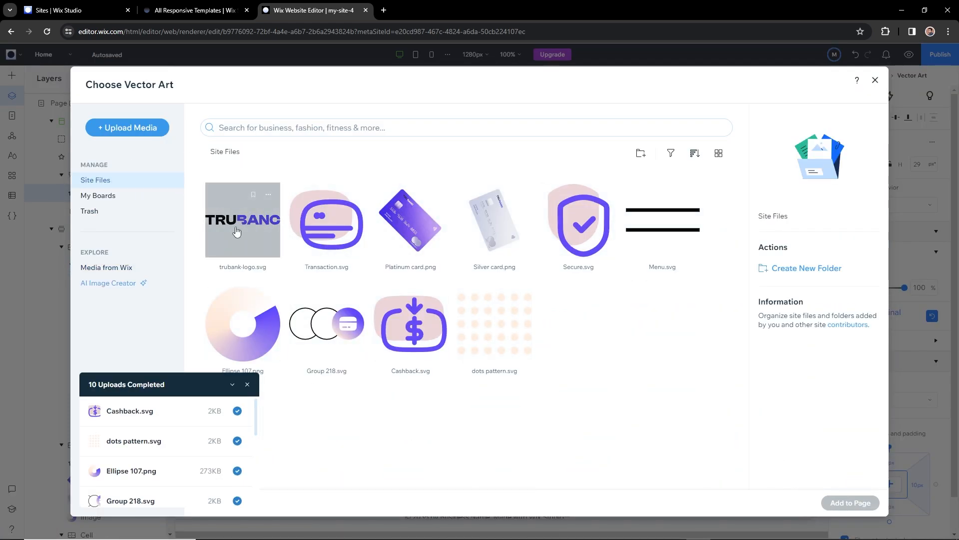
left_click(844, 503)
Delete the Business Name text from the header and enlarge the TruBanc logo.
left_click(214, 123)
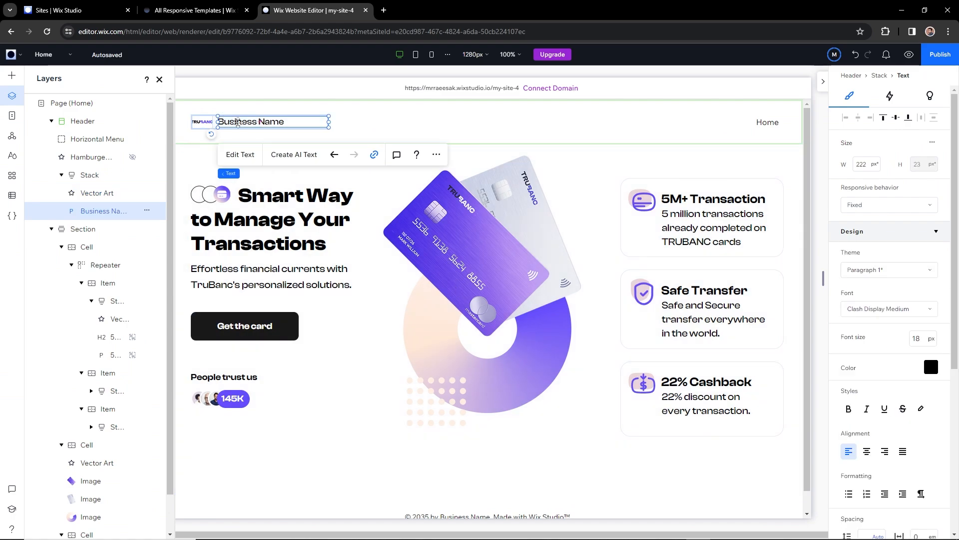
key("Escape")
left_click(215, 123)
key("Delete")
left_click(201, 122)
left_click_drag(212, 129, 263, 125)
left_click(750, 123)
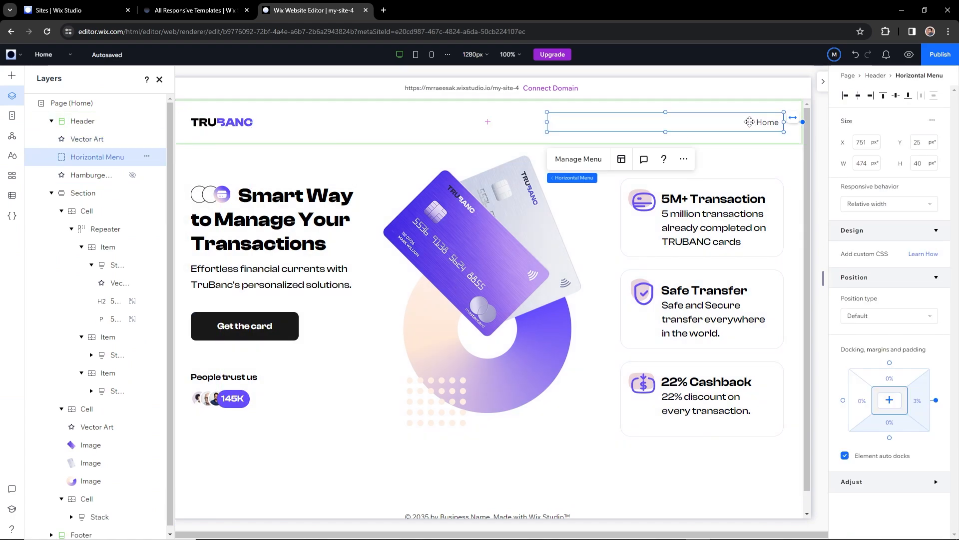
left_click(578, 159)
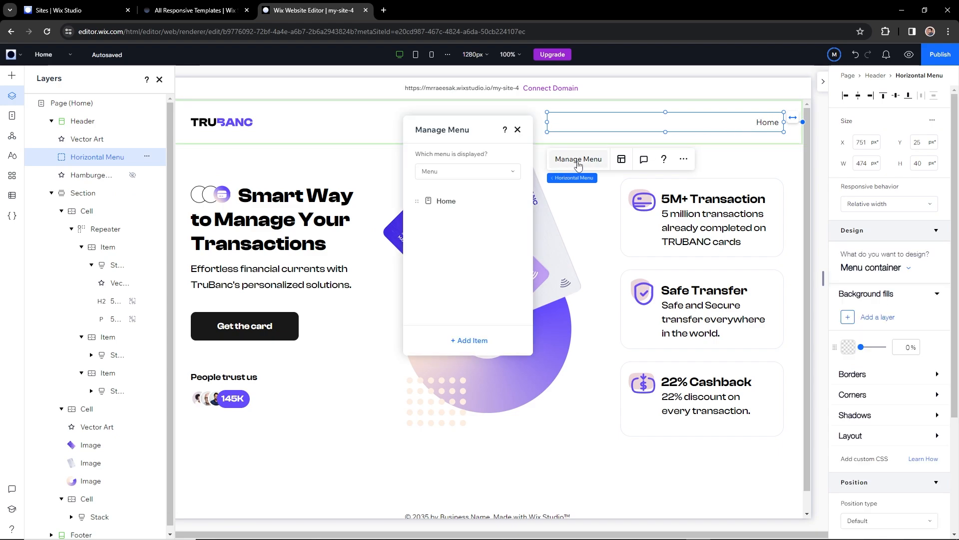
left_click(476, 341)
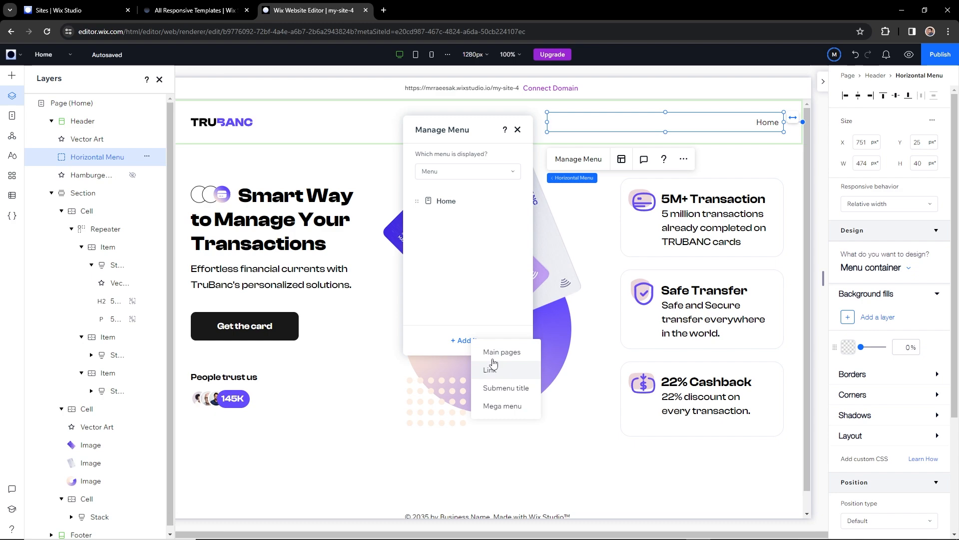
left_click(452, 275)
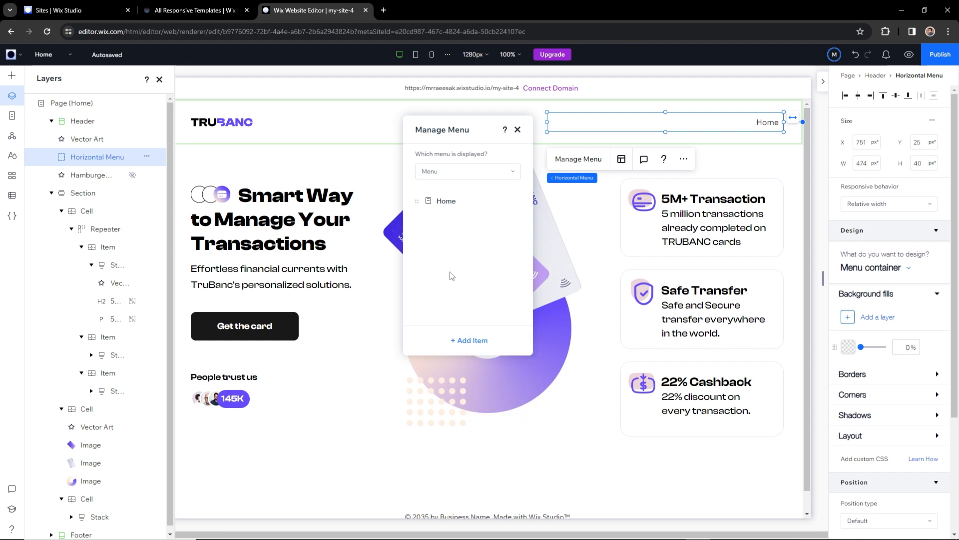
Add a standard blank page to the site and name it "How it works".
left_click(159, 79)
left_click(12, 116)
left_click(161, 109)
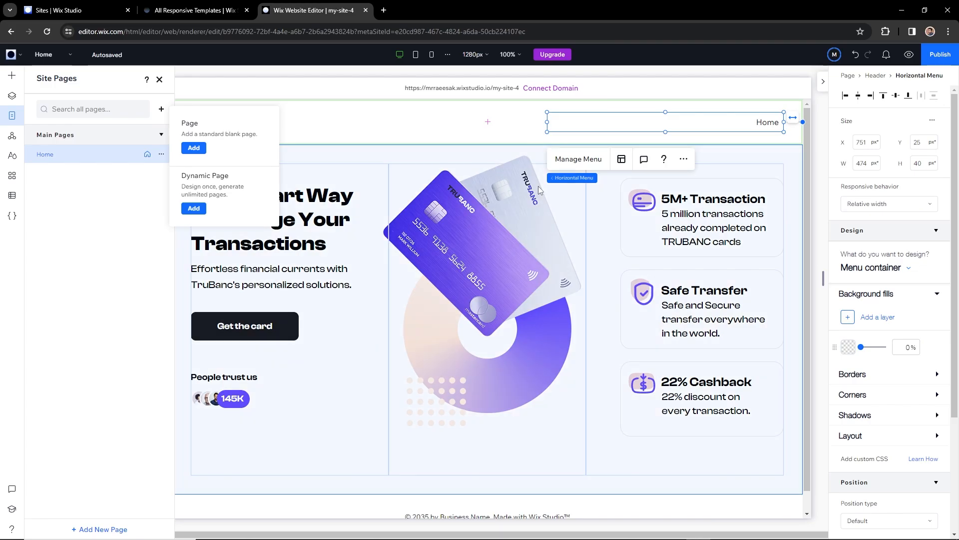
left_click(205, 148)
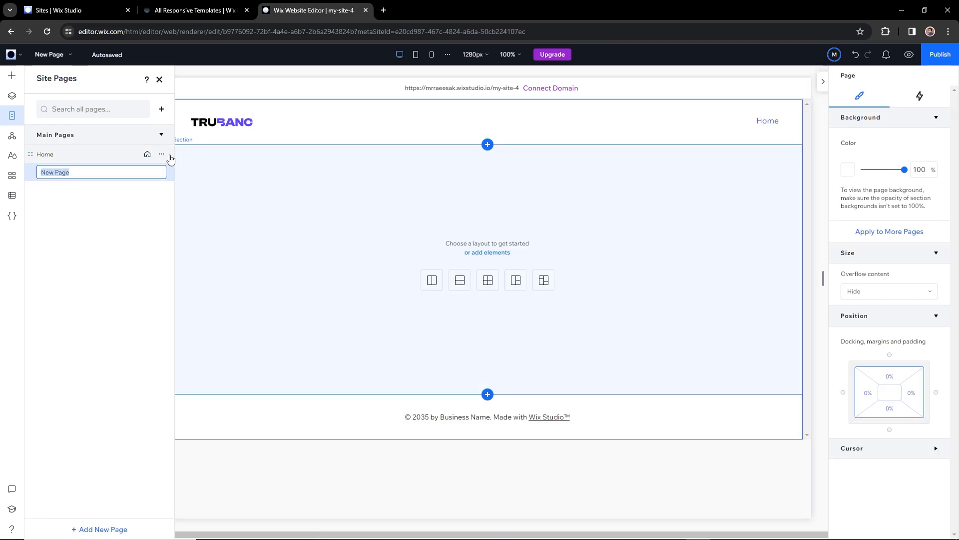
type("How it works")
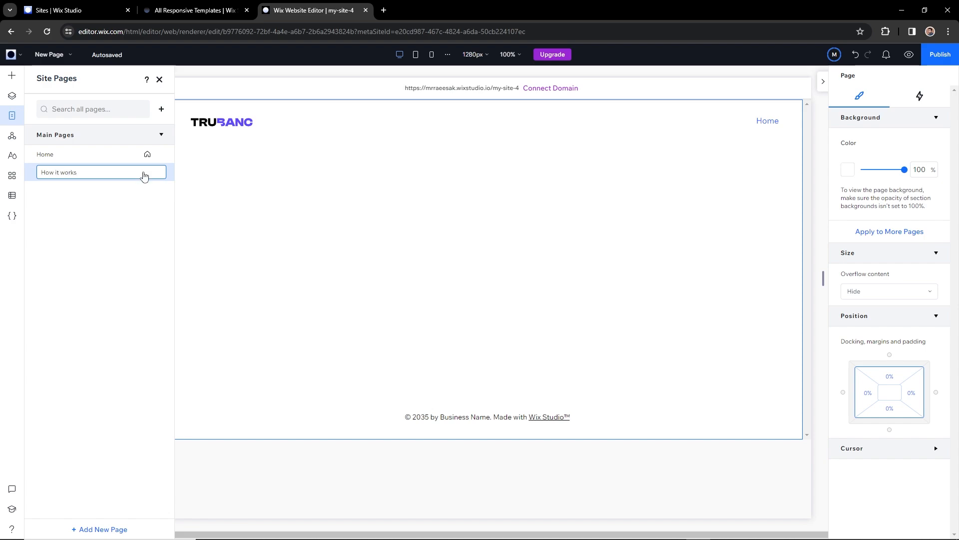
key("Return")
Add two more standard blank pages to the site, named "Benifits" and "Pricing".
left_click(161, 109)
left_click(193, 151)
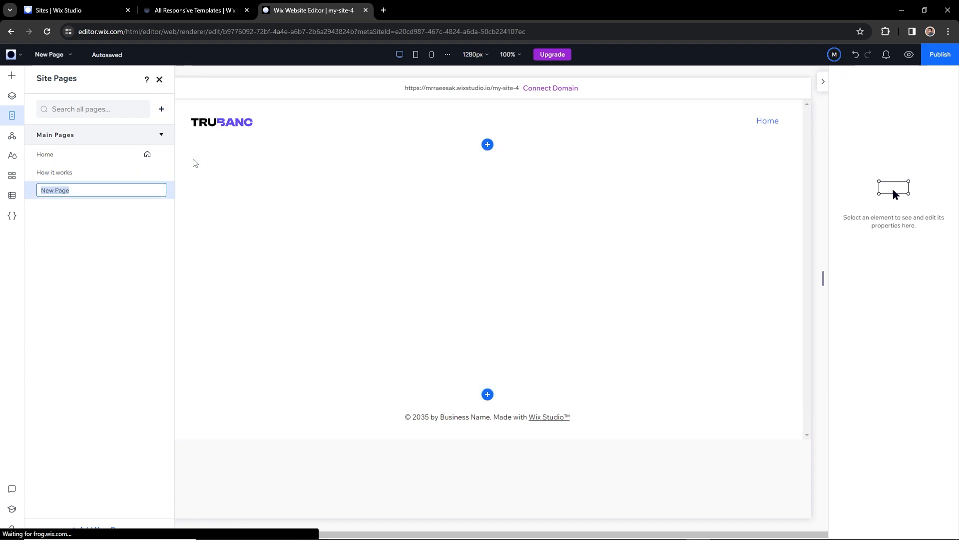
key("Return")
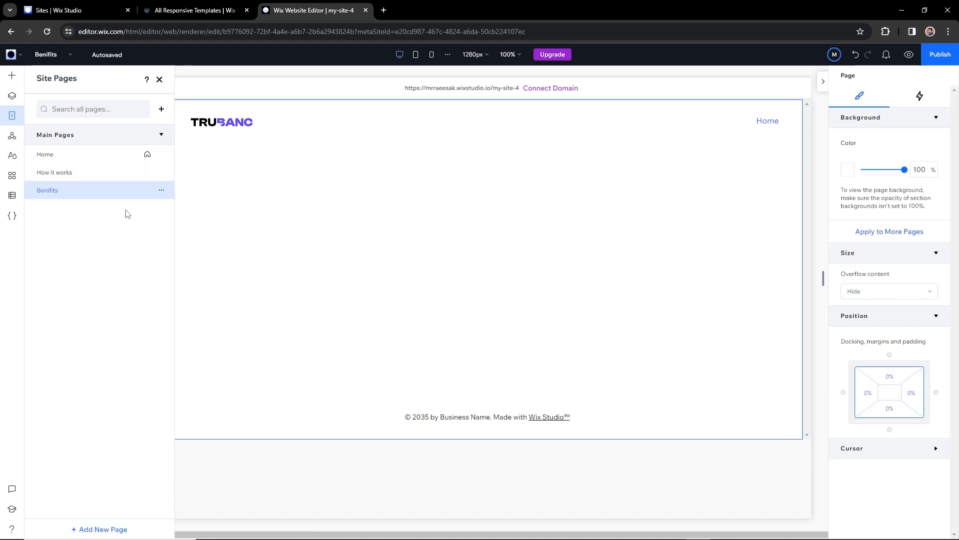
left_click(161, 109)
left_click(195, 150)
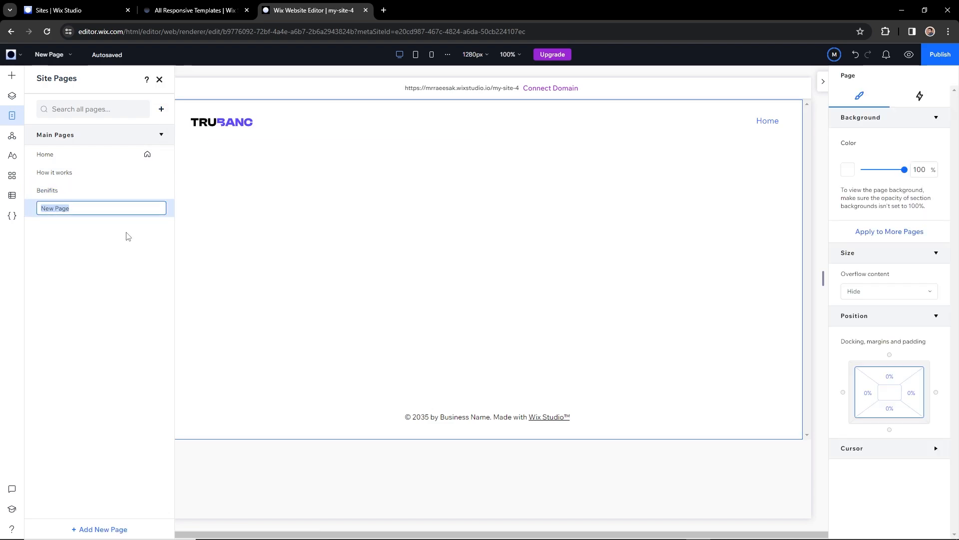
type("Pricing")
key("Return")
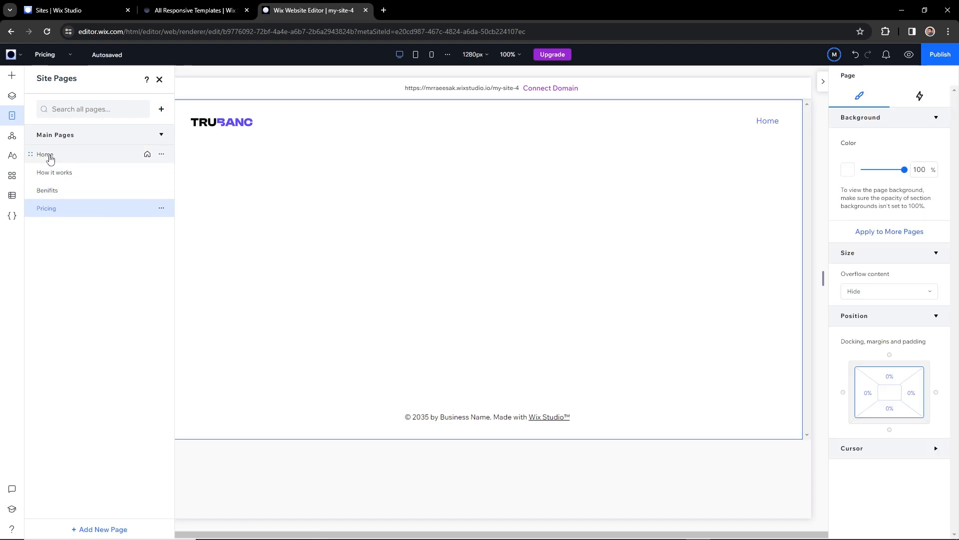
Return to the Home page and add a header menu item for the How it works page.
left_click(61, 157)
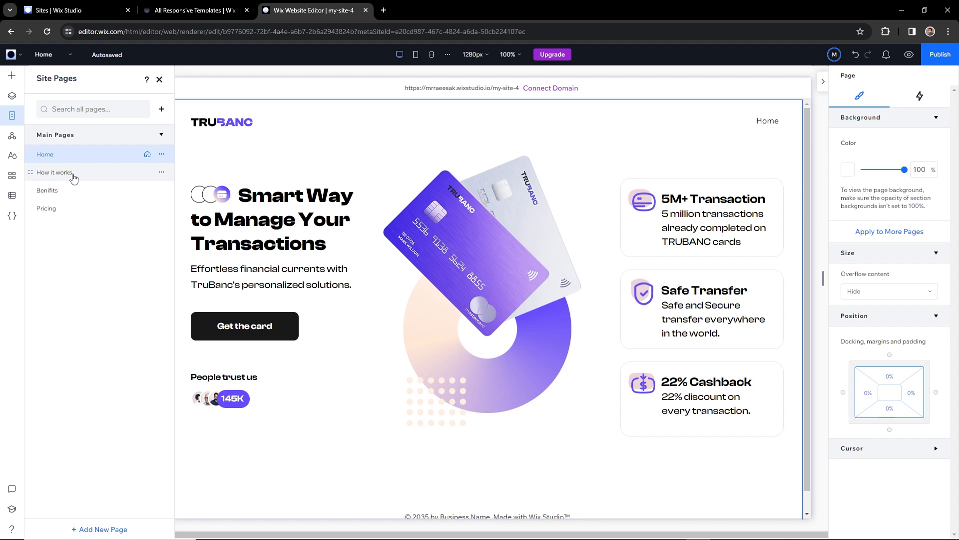
left_click(786, 120)
left_click(733, 121)
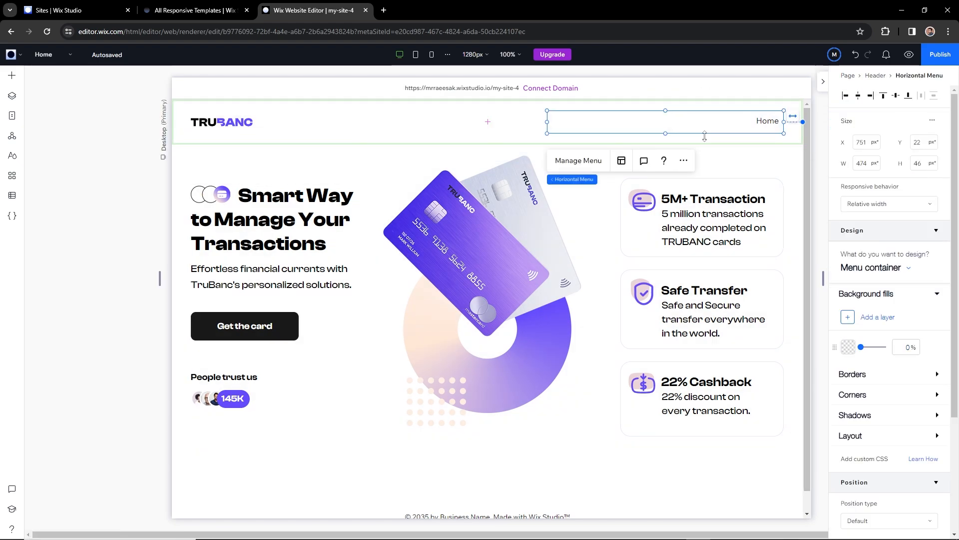
left_click(578, 160)
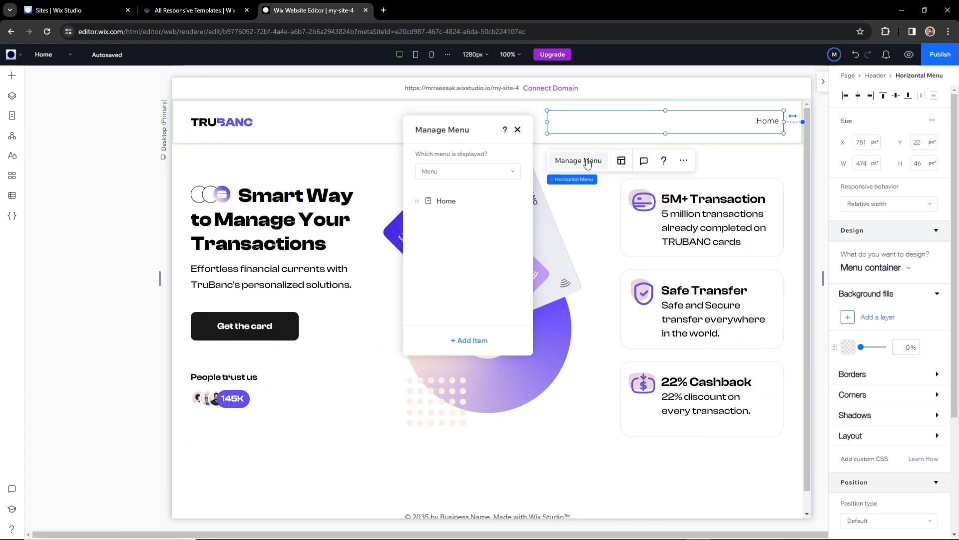
left_click(474, 344)
left_click(490, 368)
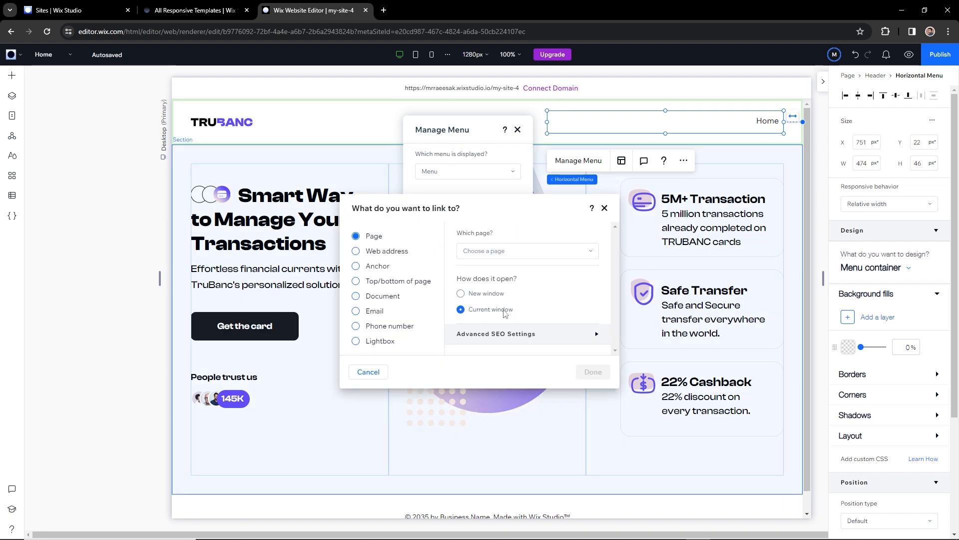
left_click(500, 251)
left_click(489, 308)
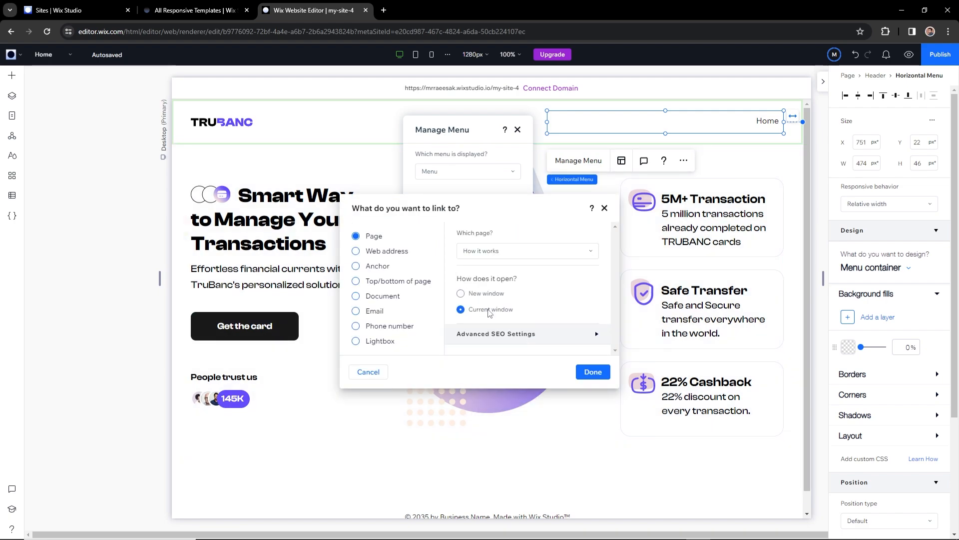
left_click(585, 371)
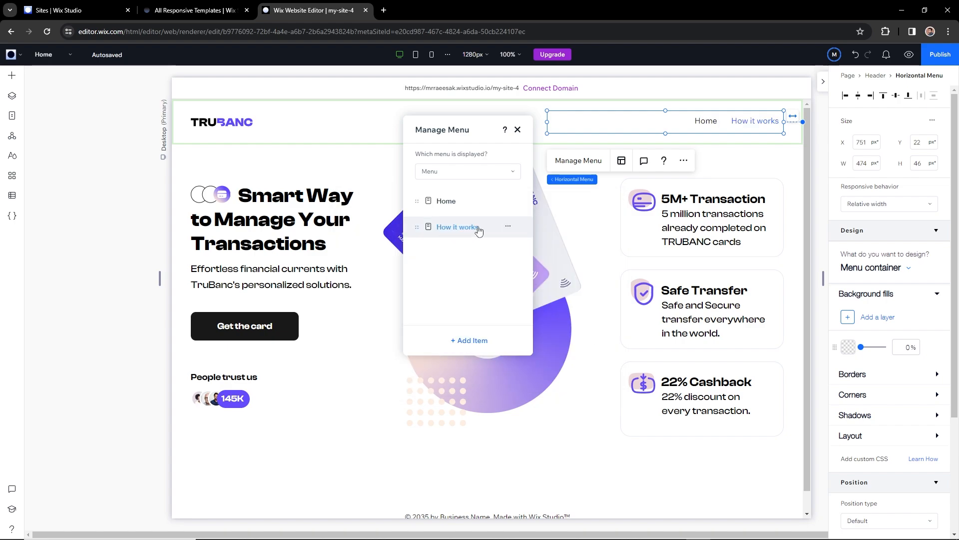
Add a header menu item for the Benifits page.
left_click(469, 340)
left_click(507, 433)
left_click(500, 251)
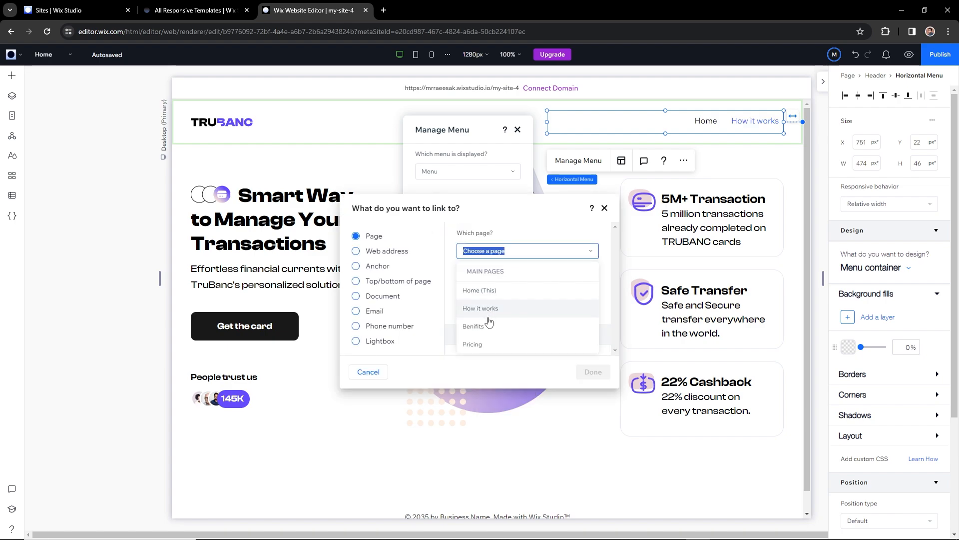
left_click(489, 325)
left_click(593, 371)
Add a header menu item for the Pricing page and finish managing the menu.
left_click(465, 340)
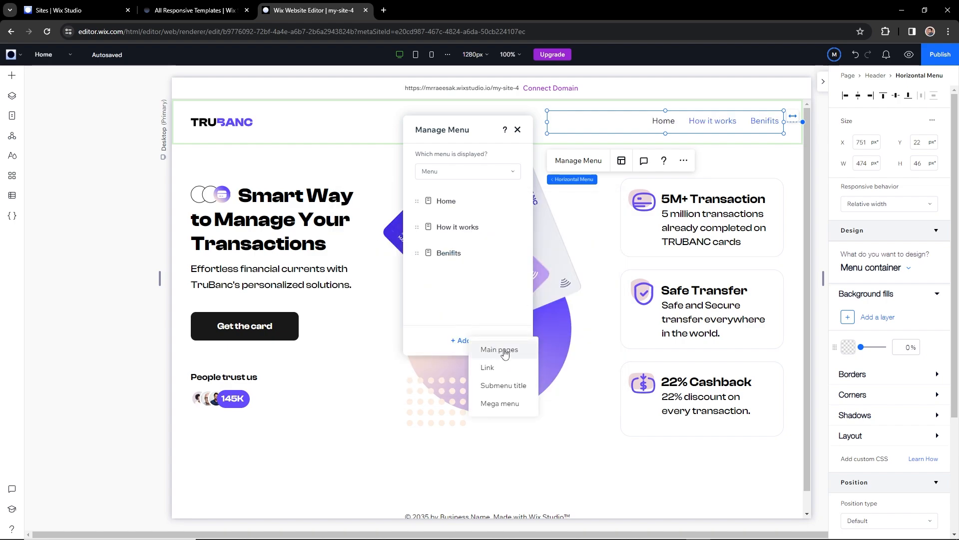
left_click(504, 353)
left_click(500, 250)
left_click(484, 343)
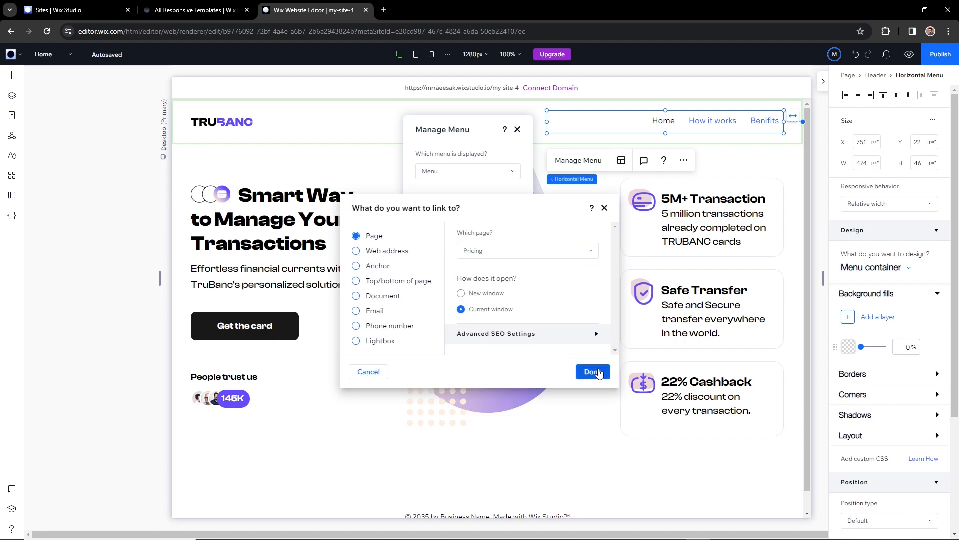
left_click(593, 371)
left_click(517, 131)
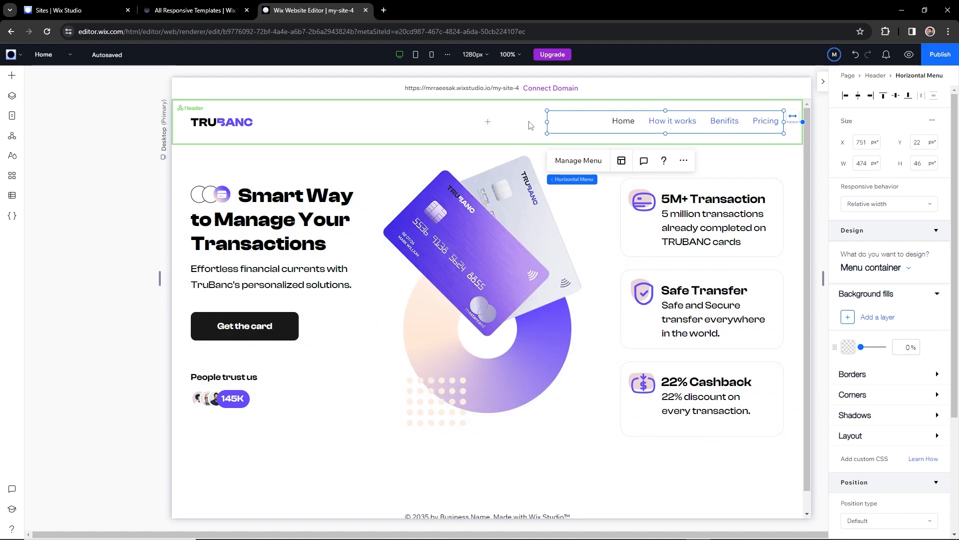
Move the header navigation menu left to about X 622 px, leaving room at the header's right end.
left_click(531, 124)
left_click(684, 121)
left_click_drag(780, 125, 713, 124)
left_click(745, 130)
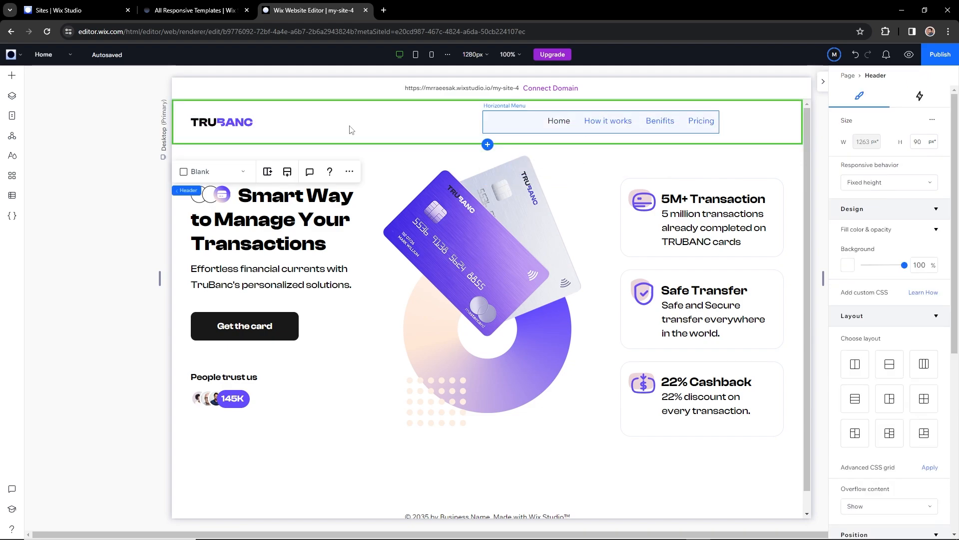
Add a black Start Now button at the header's right end and narrow it to about 111 px.
left_click(11, 75)
left_click_drag(141, 203, 772, 125)
left_click_drag(713, 122, 728, 122)
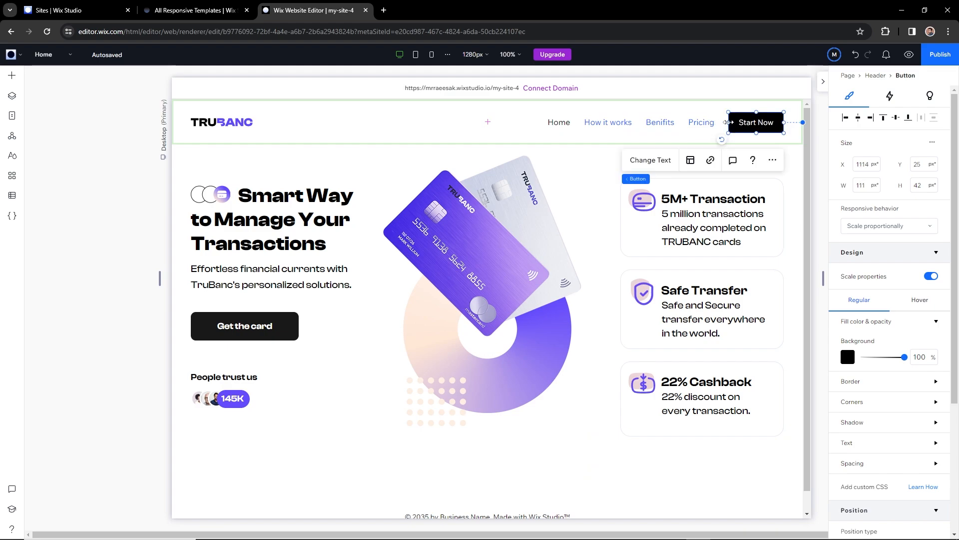
Set the header button's background opacity to 0% and round all its corners to 10 px.
left_click(865, 357)
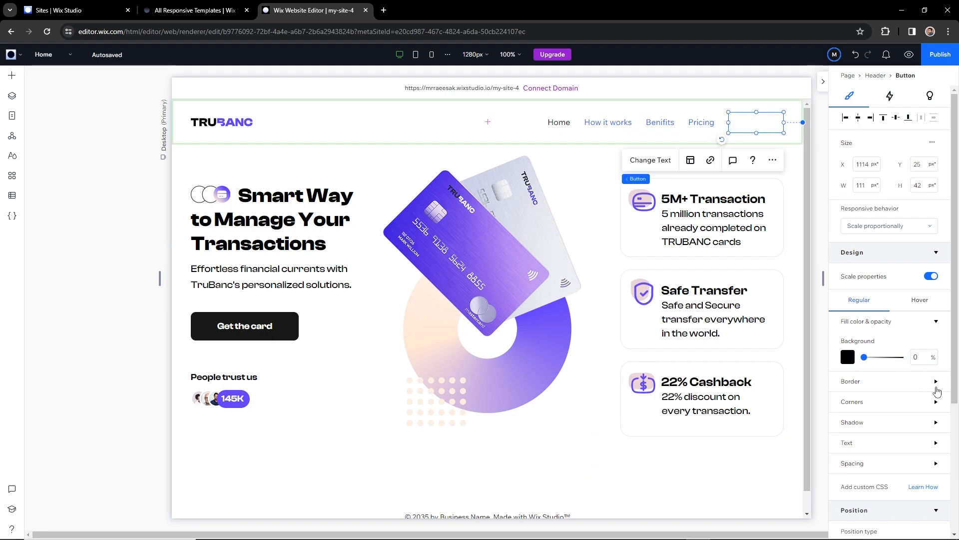
left_click(934, 385)
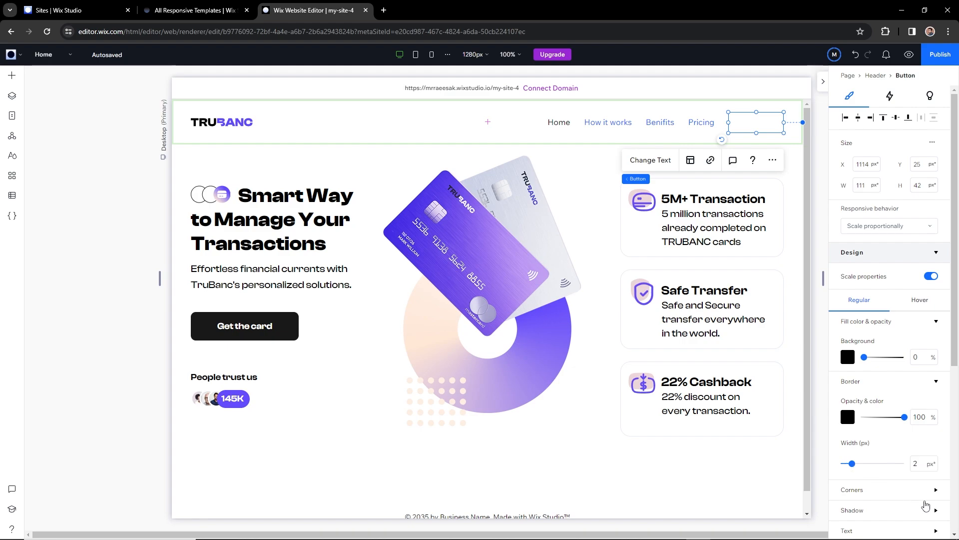
left_click(935, 490)
scroll(900, 507, "down", 2)
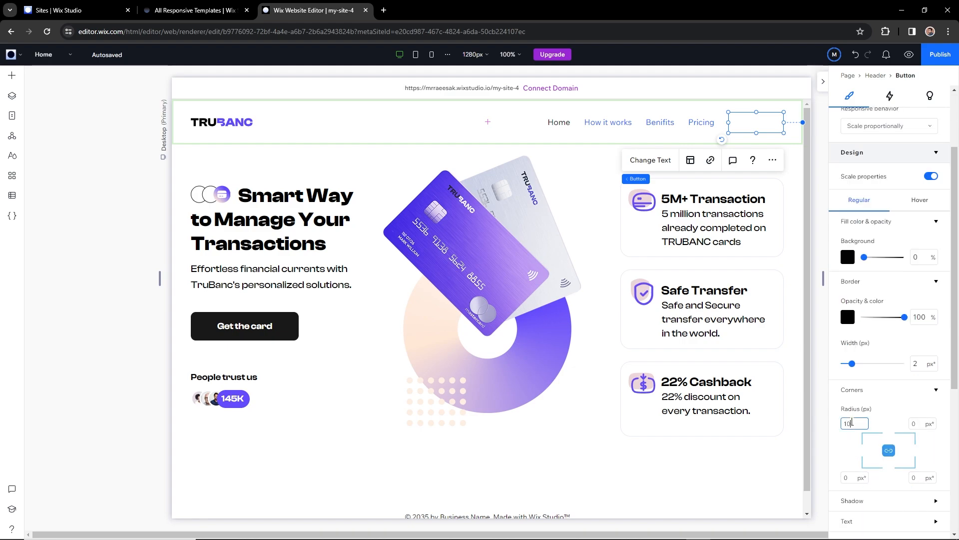
scroll(852, 426, "down", 3)
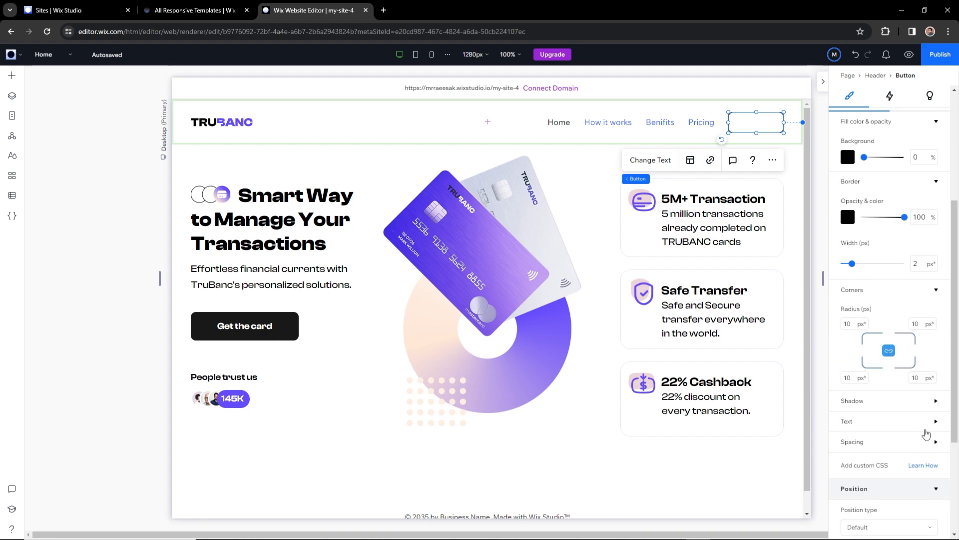
Set the header button's text color to black and its font to Clash Display Semibold.
left_click(936, 427)
left_click(931, 294)
left_click(936, 358)
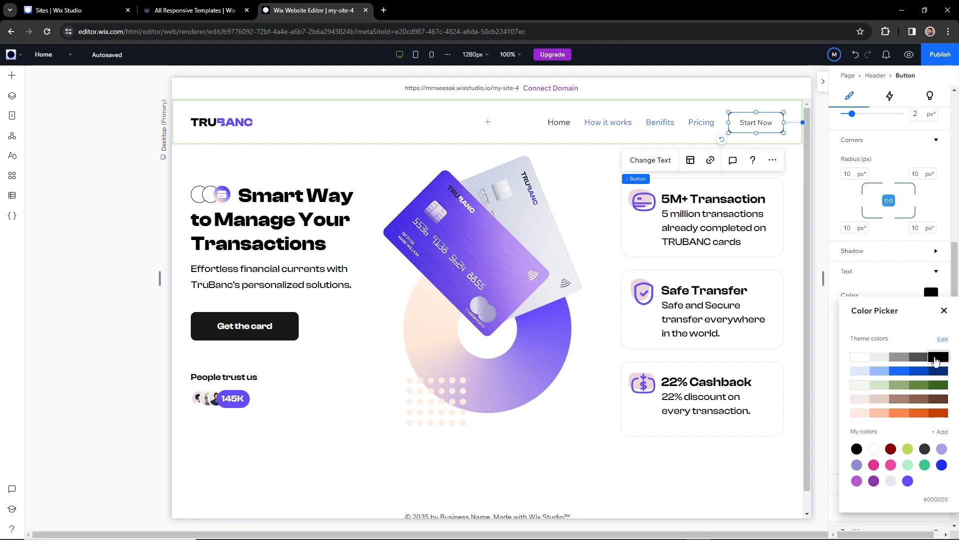
left_click(879, 282)
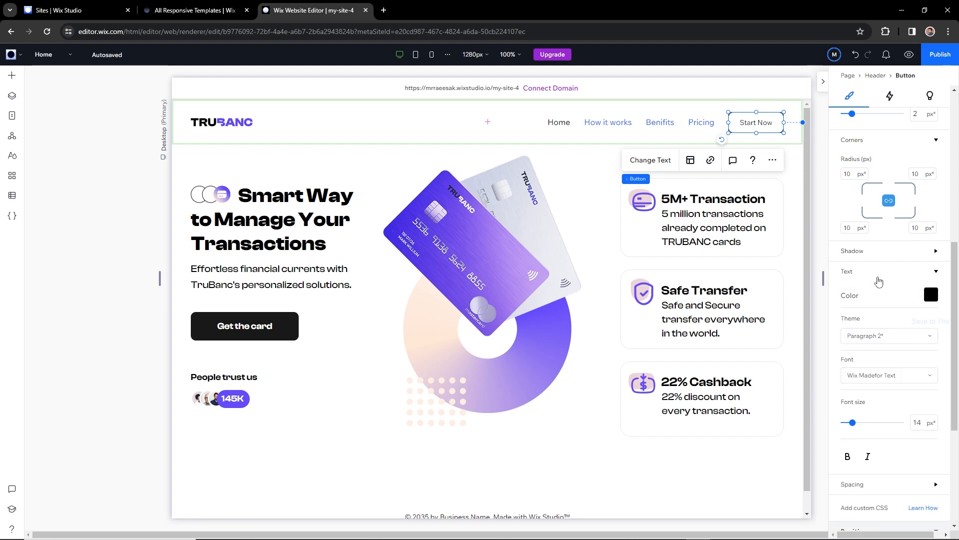
left_click(905, 375)
type("Clash Display Bold")
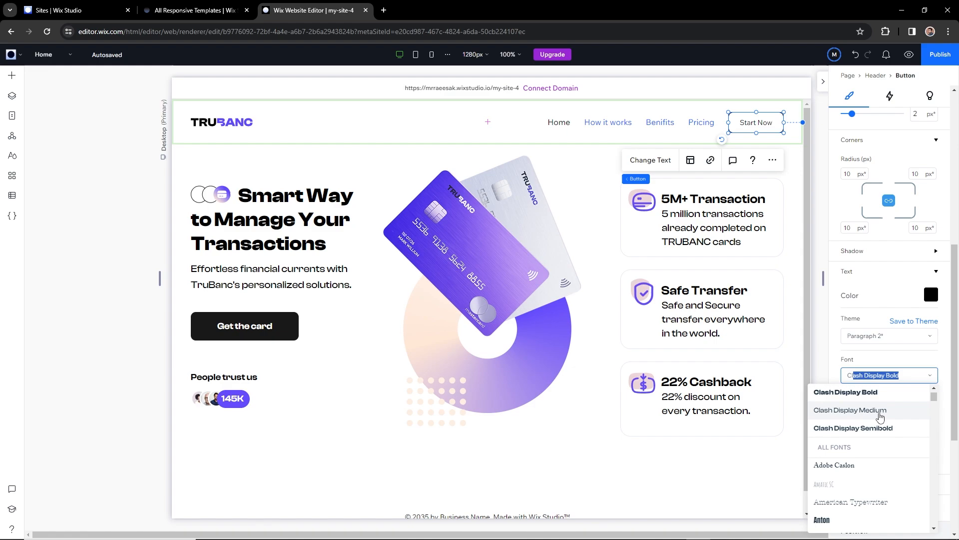
left_click(879, 428)
Change the header button's text to "Sign in" and narrow the button to about 92 px.
left_click(658, 161)
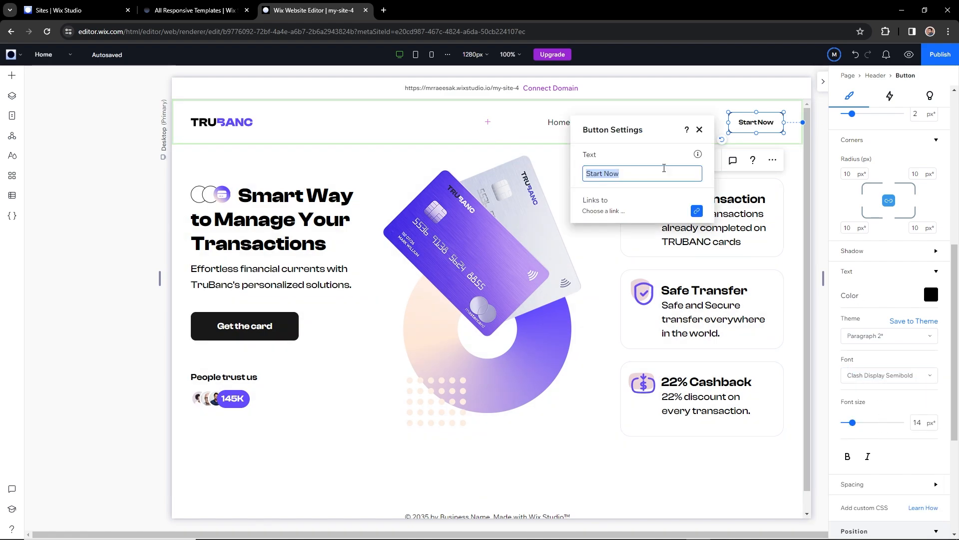
key("Return")
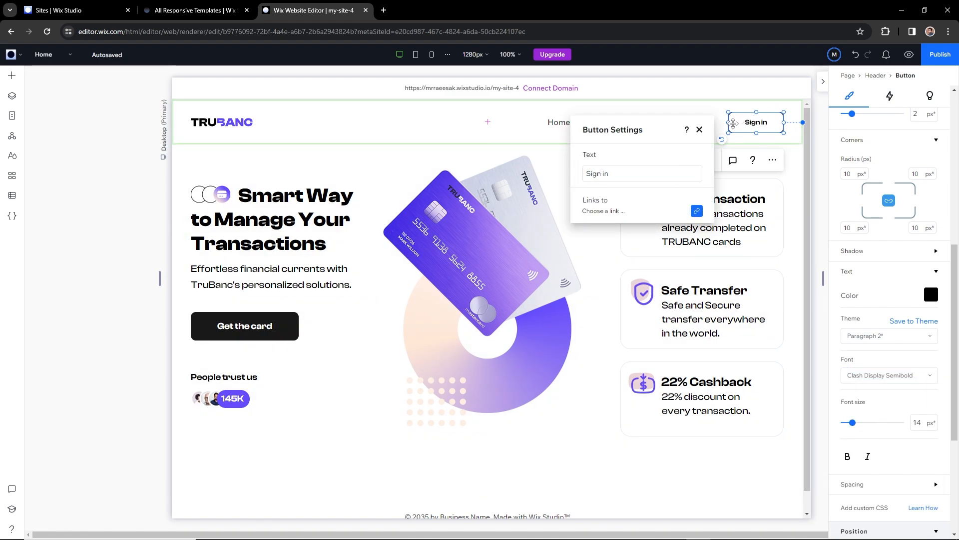
left_click_drag(729, 123, 740, 124)
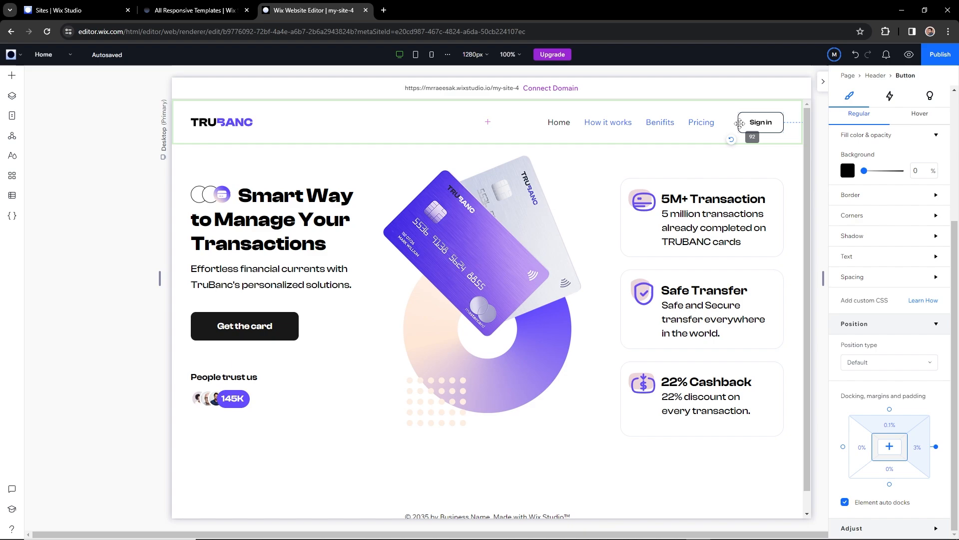
Set the header menu items' regular text color to black and their font to Clash Display Medium.
left_click(772, 159)
left_click(566, 124)
left_click(647, 122)
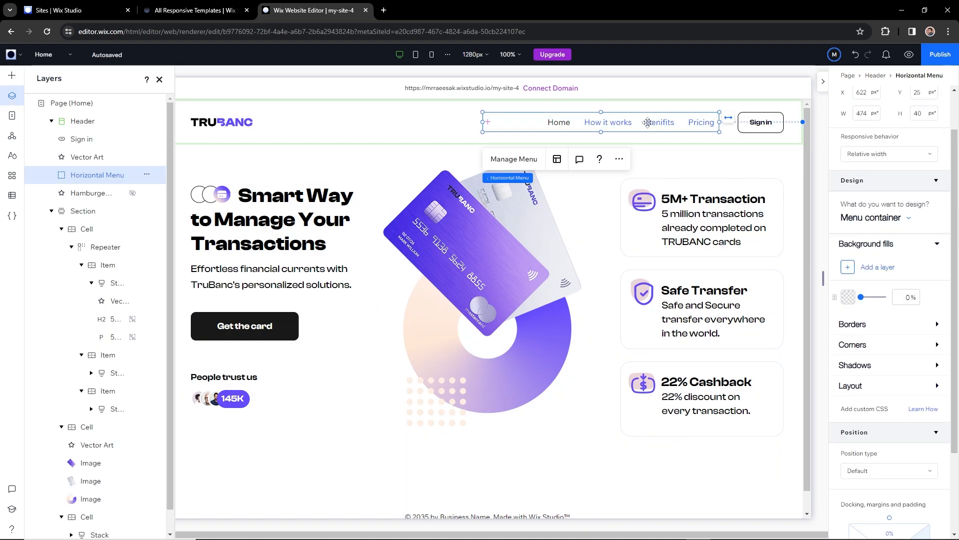
left_click(879, 218)
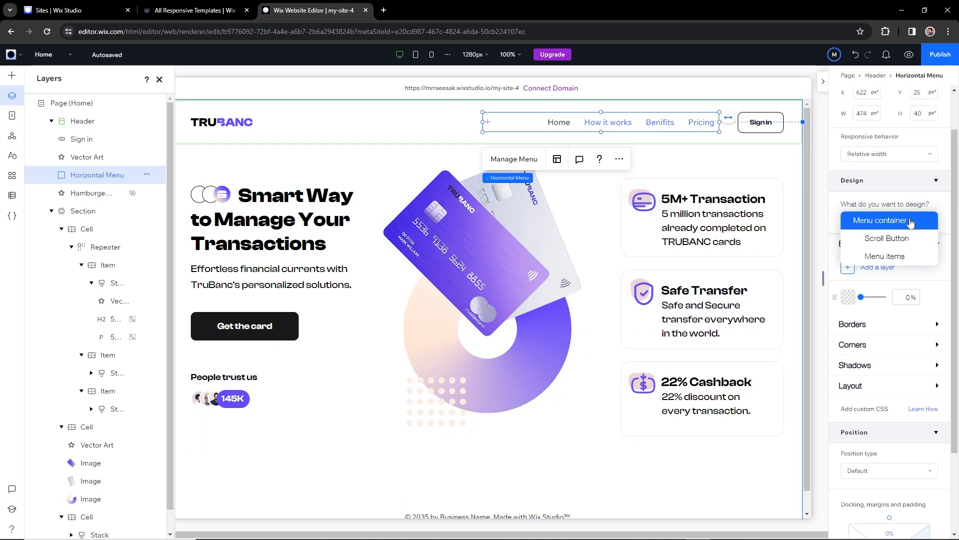
left_click(886, 257)
left_click(935, 360)
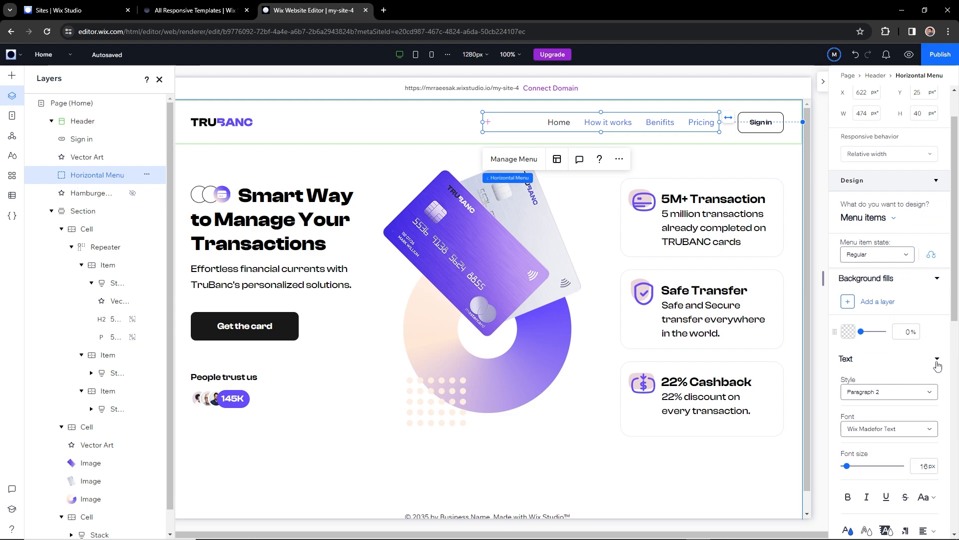
scroll(895, 410, "down", 1)
left_click(848, 484)
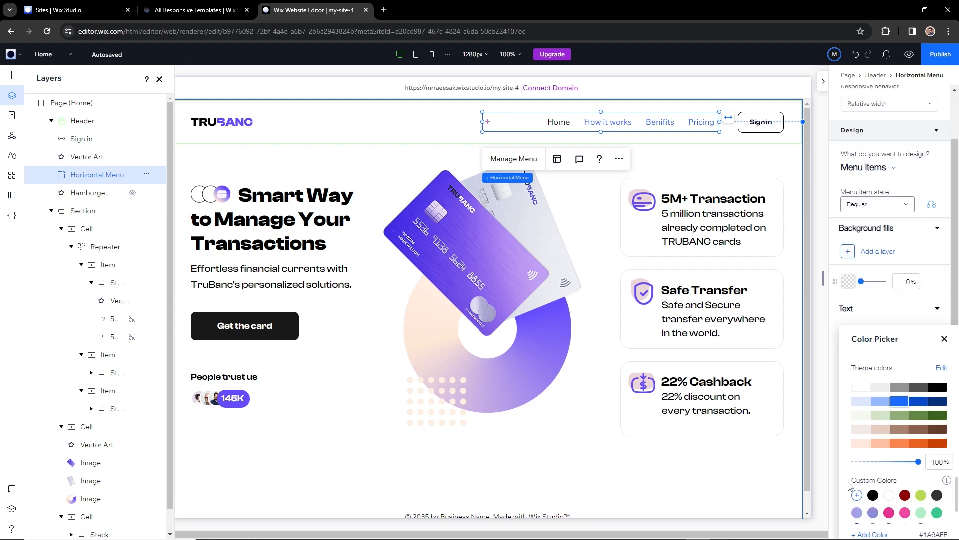
left_click(936, 387)
left_click(879, 378)
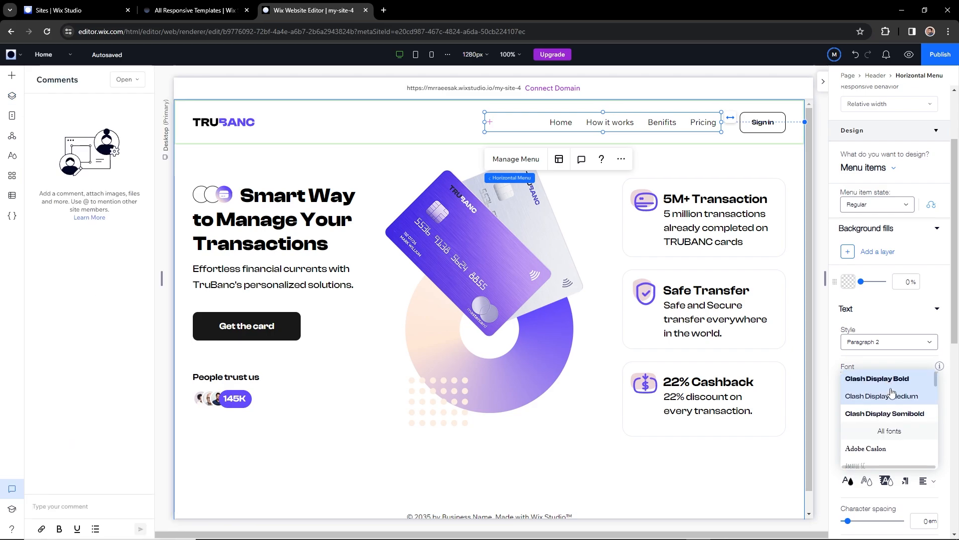
left_click(888, 392)
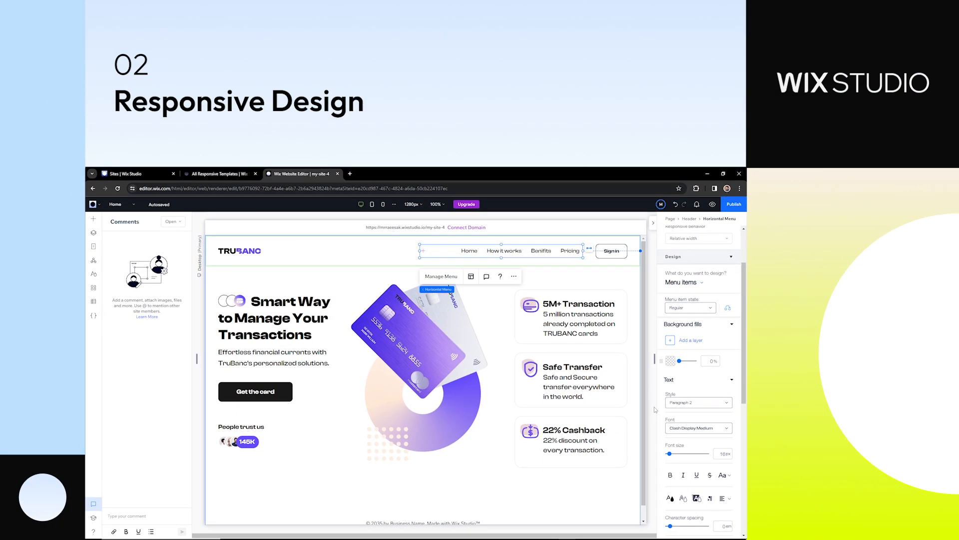
Examine the desktop and mobile versions of the TruBanc design in Figma, comparing header, hero and card layout.
left_click(450, 271)
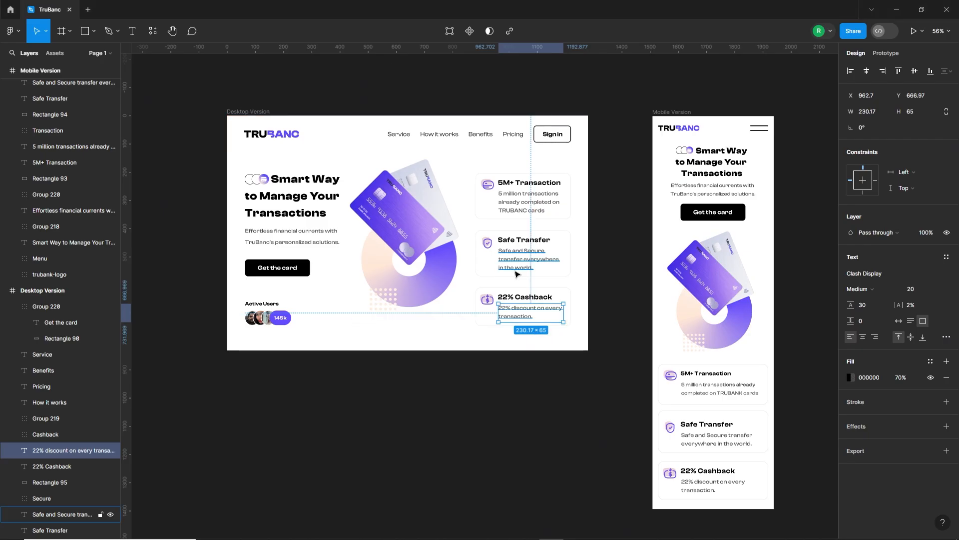
left_click(452, 374)
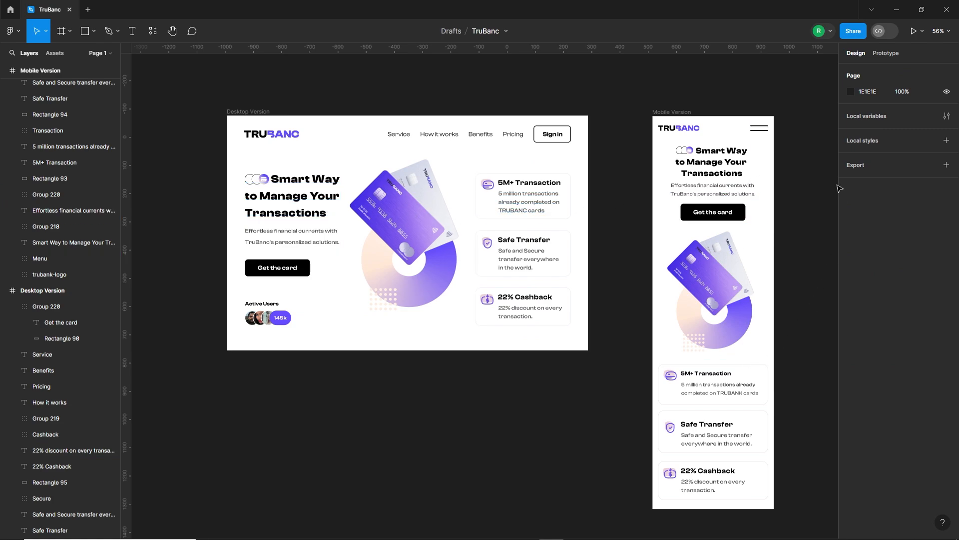
scroll(839, 188, "up", 2)
scroll(768, 142, "up", 5)
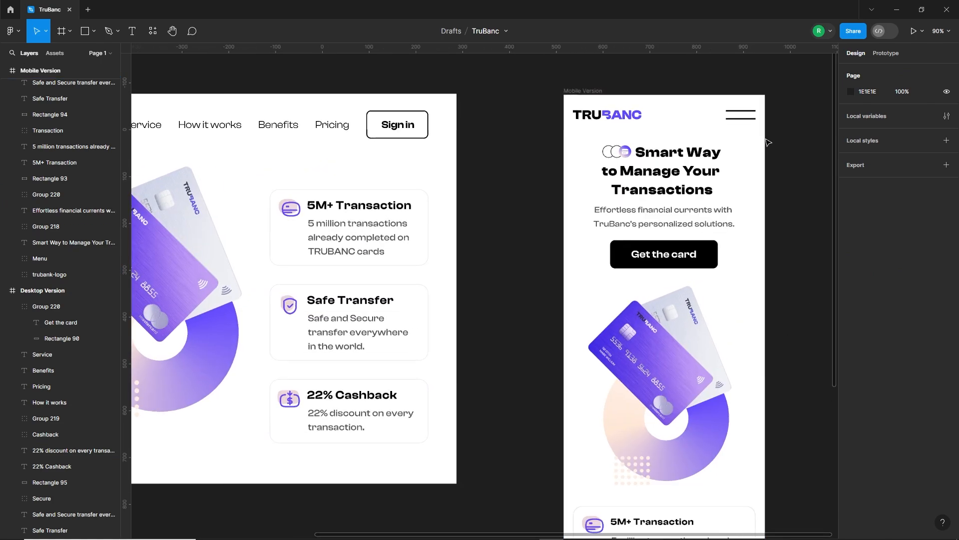
scroll(691, 129, "down", 6)
scroll(692, 265, "up", 4)
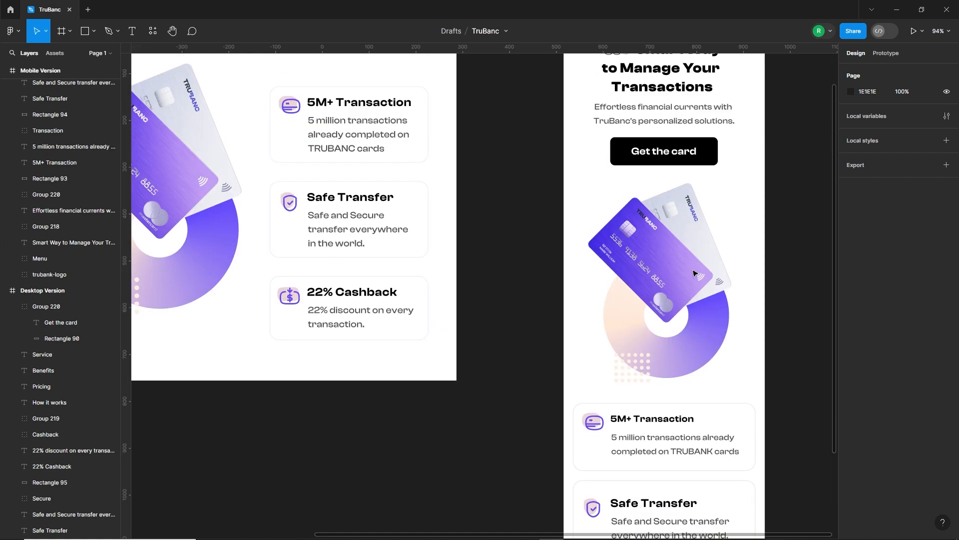
scroll(693, 273, "up", 2)
scroll(612, 277, "down", 4)
scroll(612, 277, "down", 1)
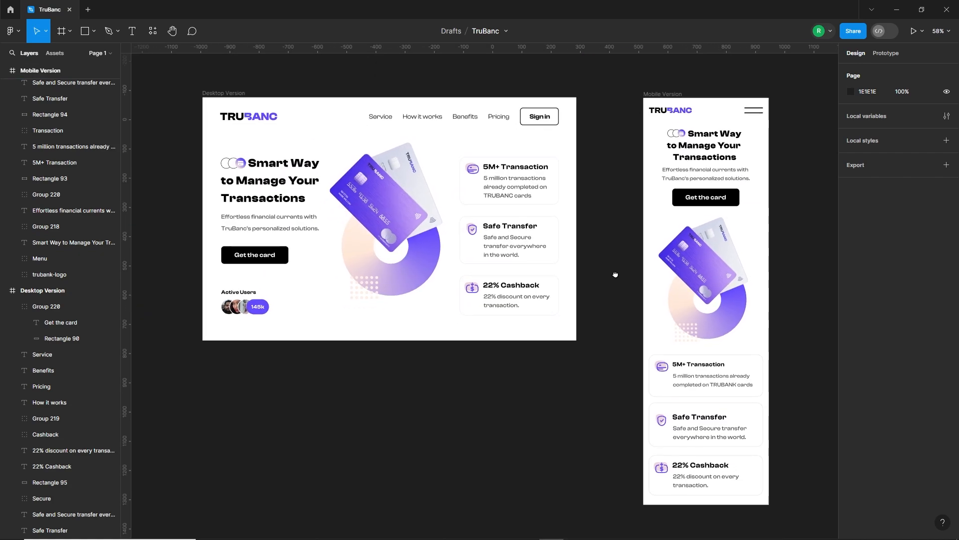
left_click_drag(616, 274, 617, 276)
Return to the Wix Studio editor and hide the Sign in button on the tablet breakpoint.
key("alt+Tab")
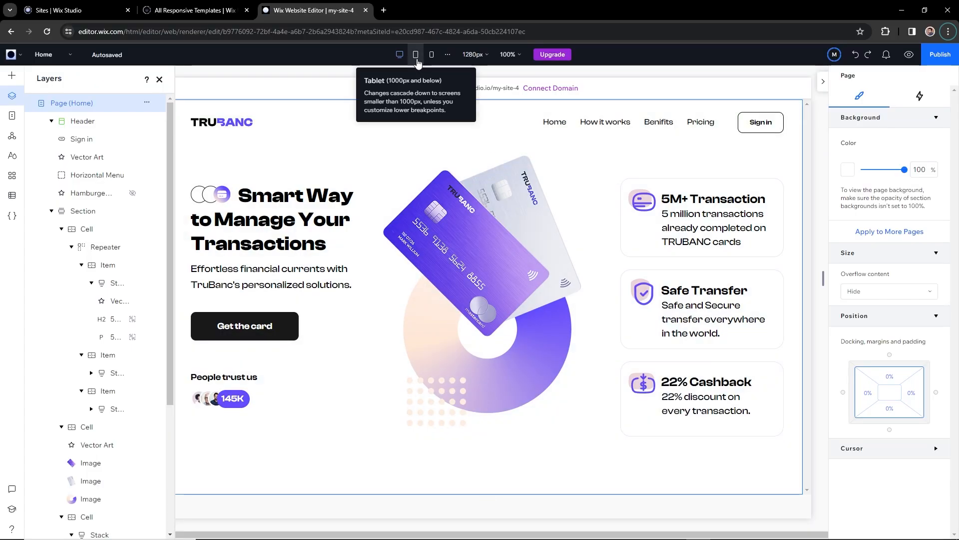
left_click(416, 57)
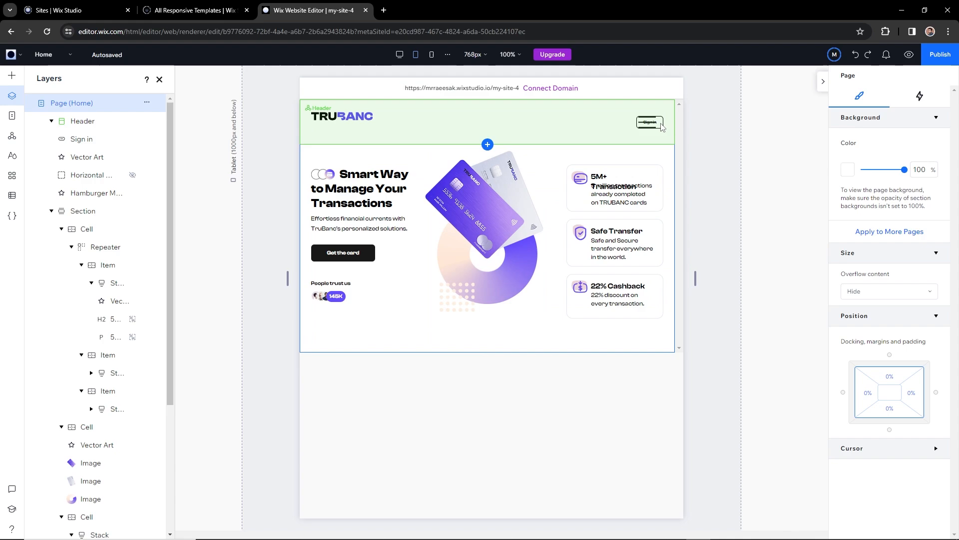
left_click(662, 127)
left_click(659, 122)
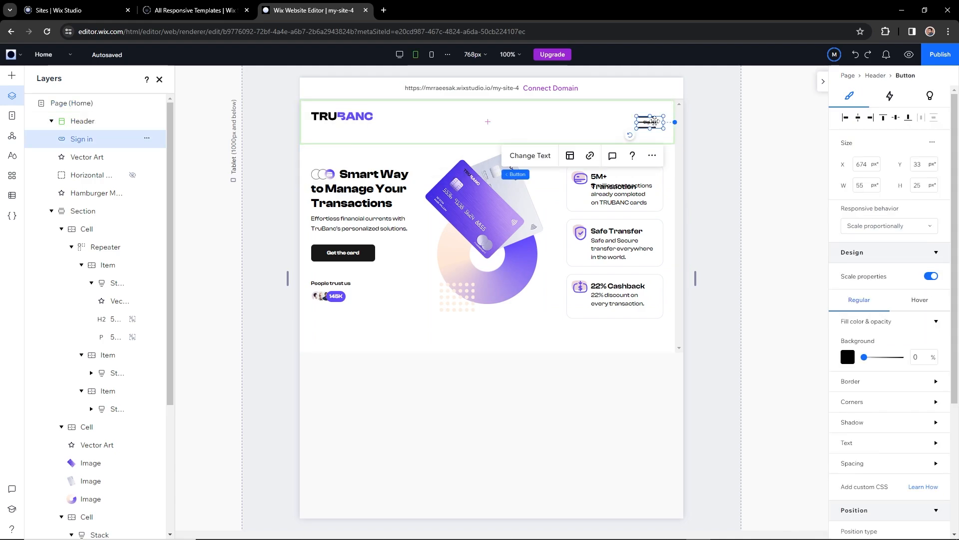
left_click(146, 140)
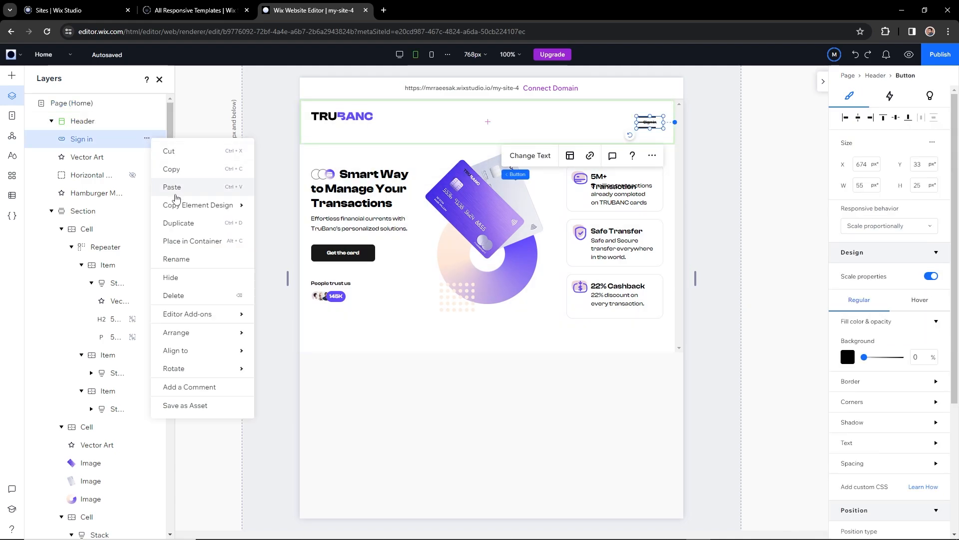
left_click(182, 278)
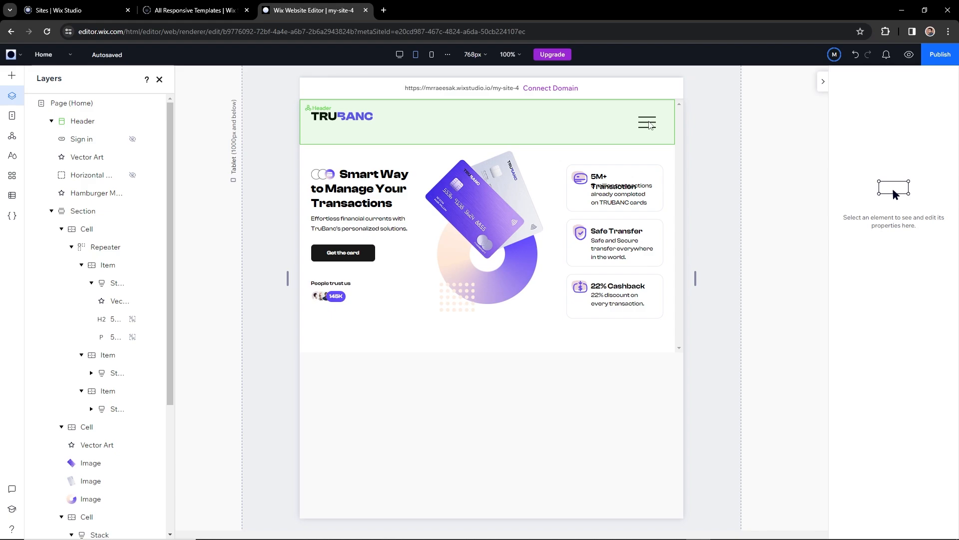
Replace the tablet header's hamburger menu icon with the two-line vector art from the site files.
left_click(650, 125)
left_click(650, 125)
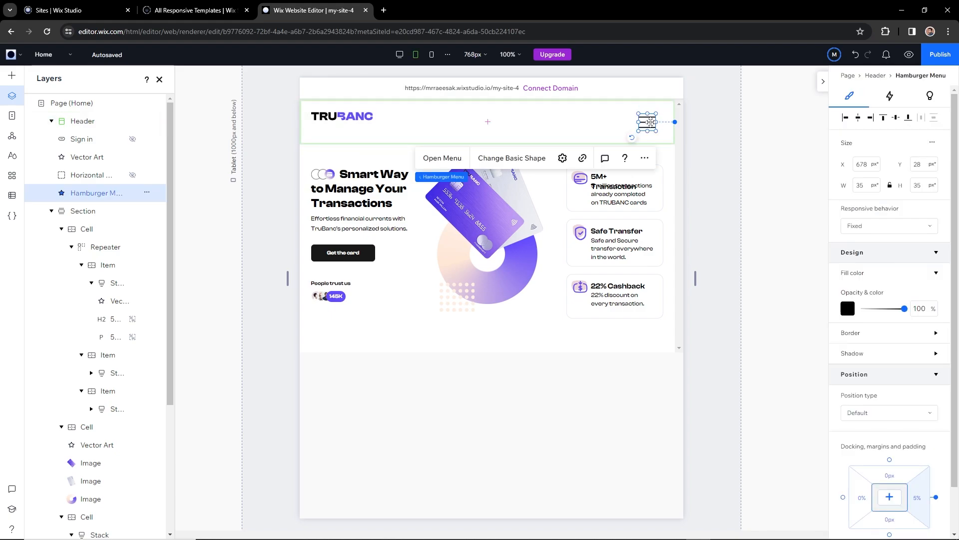
left_click(511, 158)
left_click(95, 181)
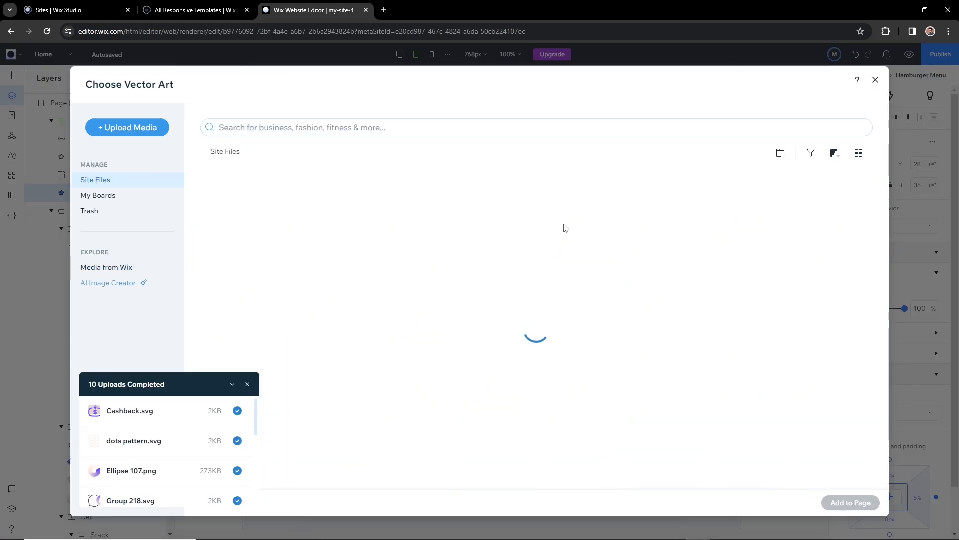
left_click(664, 216)
left_click(850, 503)
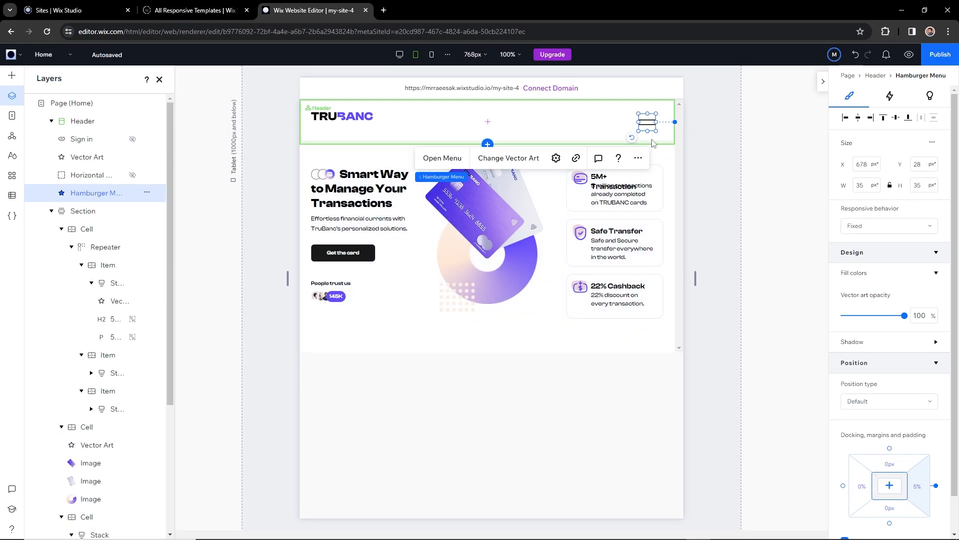
Switch to the mobile breakpoint and change the hero section's layout from columns to rows.
left_click(903, 360)
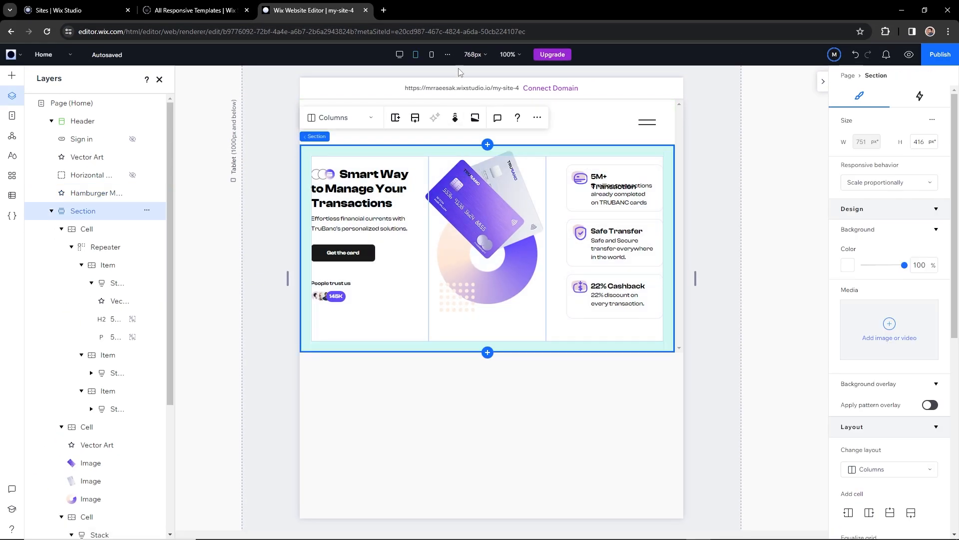
left_click(404, 113)
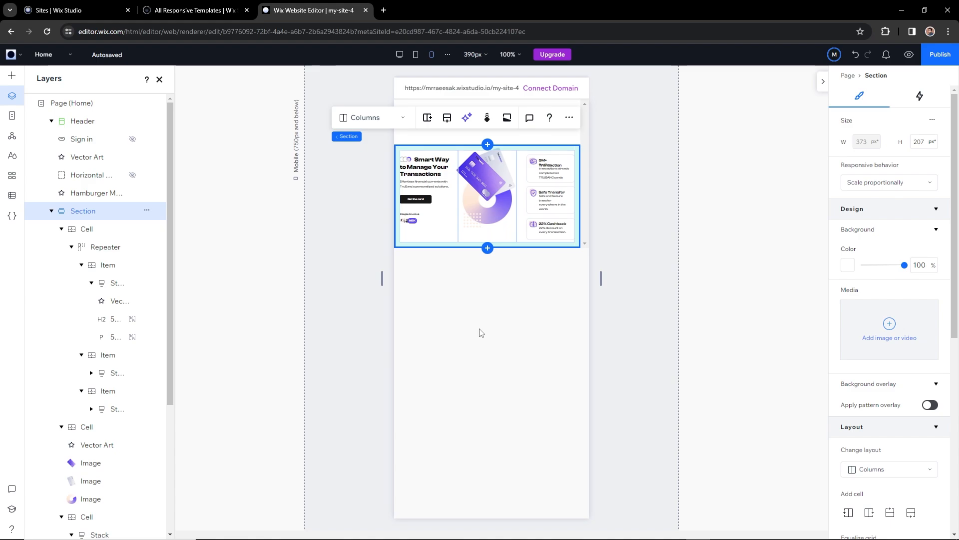
scroll(880, 300, "down", 4)
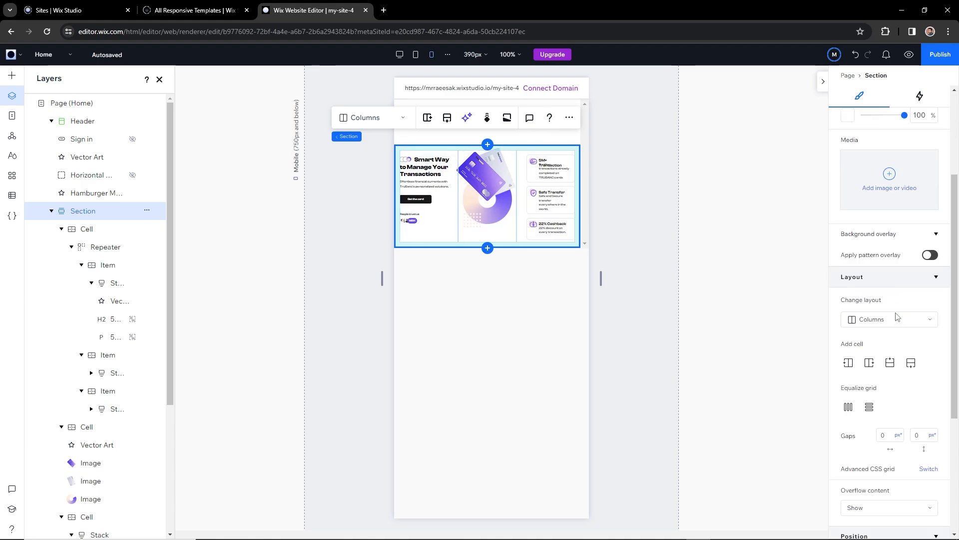
left_click(884, 271)
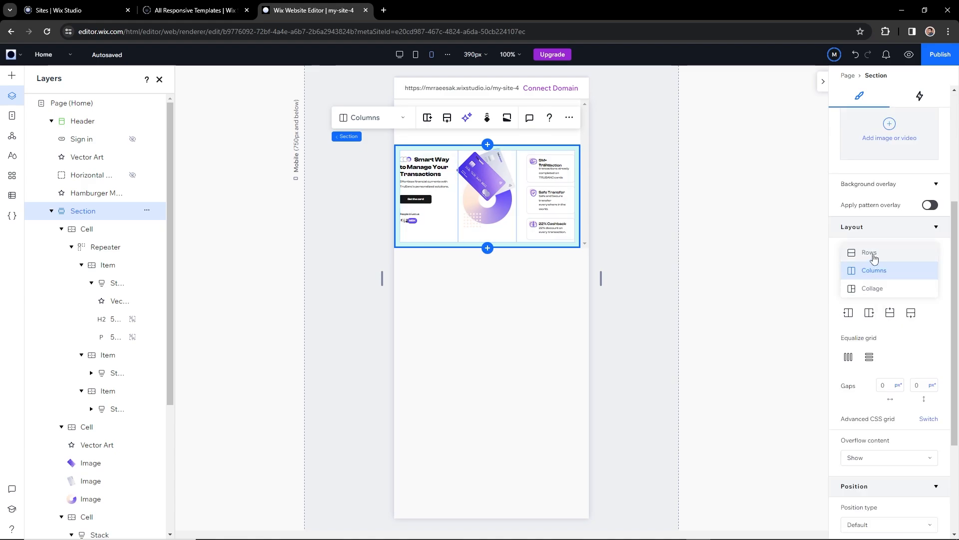
left_click(873, 254)
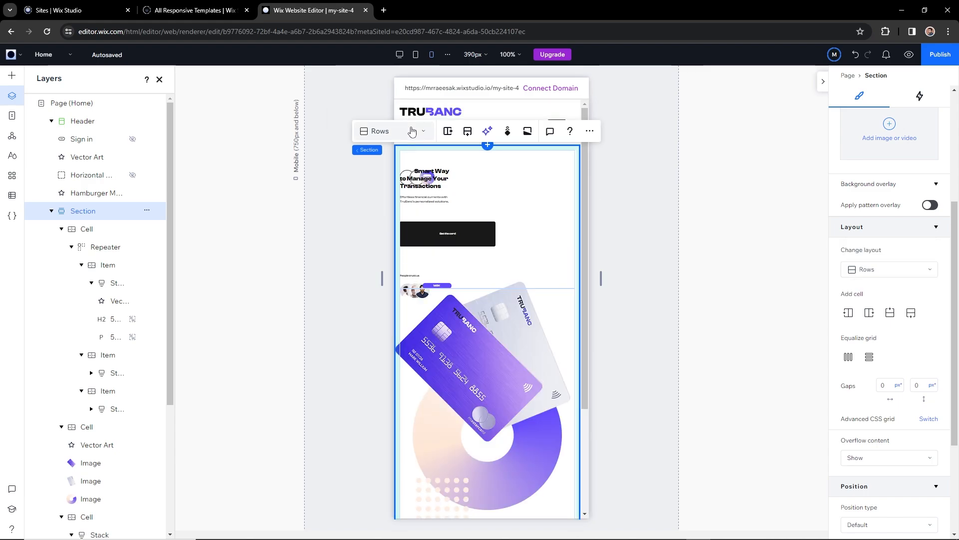
left_click(616, 242)
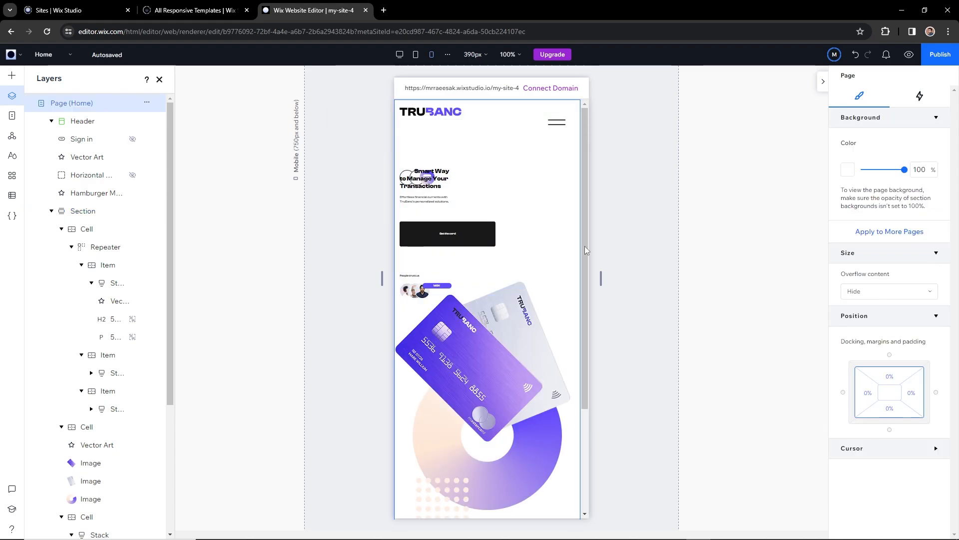
scroll(478, 326, "down", 3)
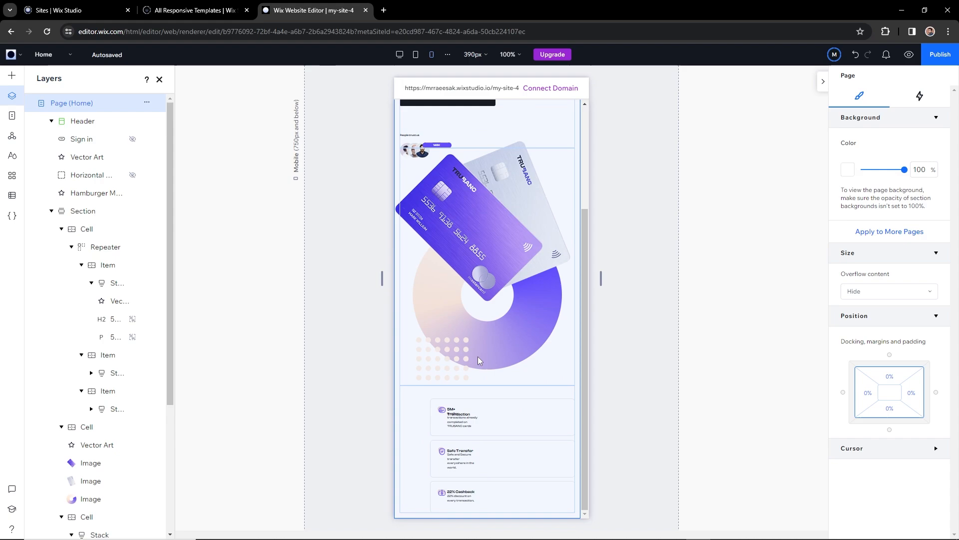
scroll(481, 358, "up", 3)
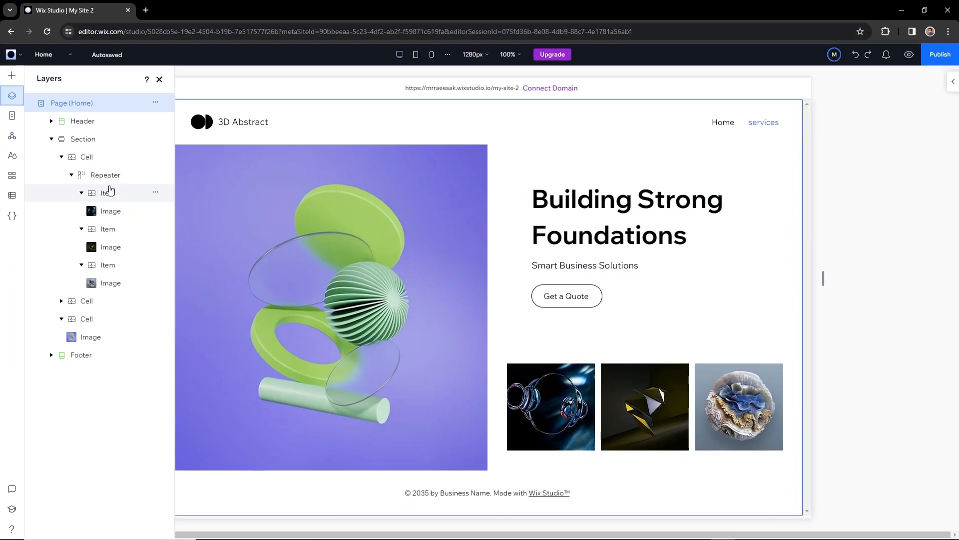
Generate a Responsive AI design for the 3D Abstract site's hero section, preview it at 320 px width, and apply it.
left_click(137, 264)
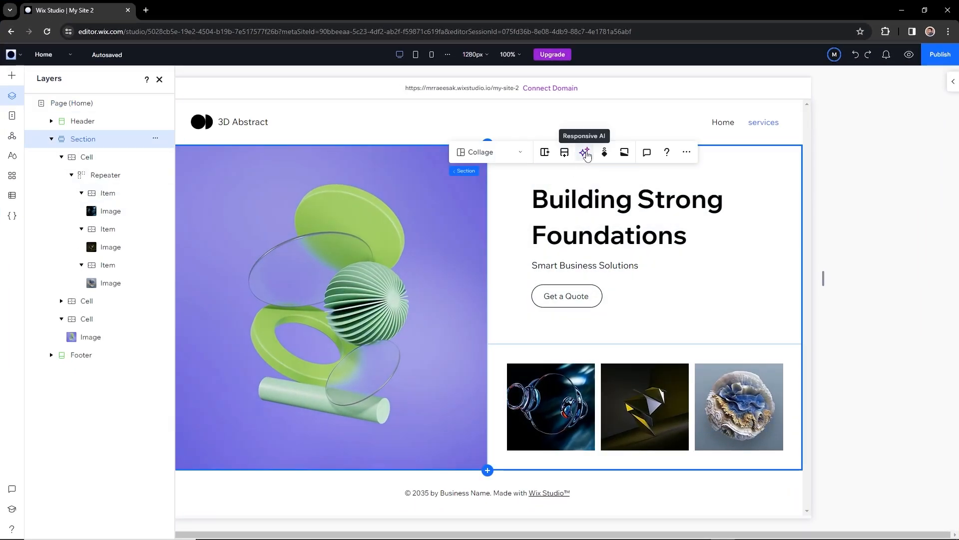
left_click(585, 153)
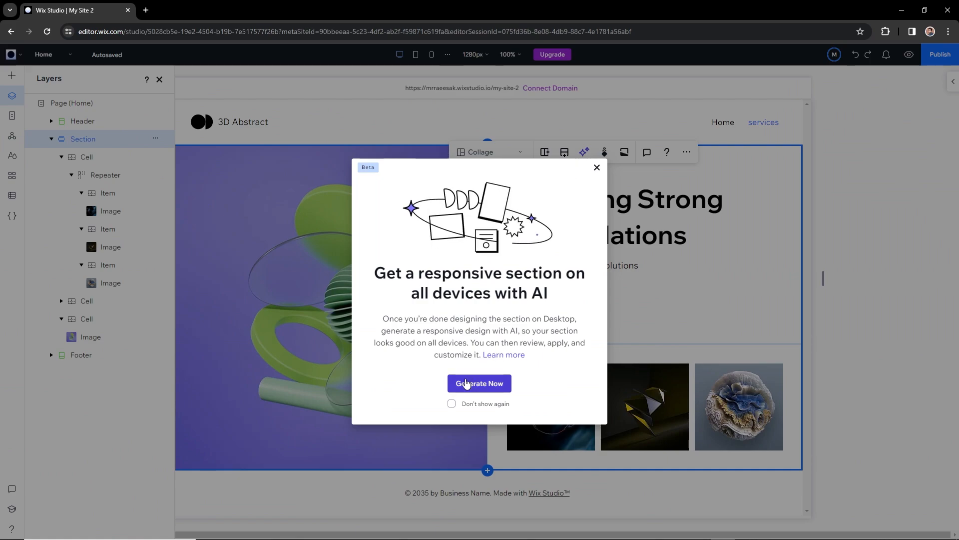
left_click(475, 384)
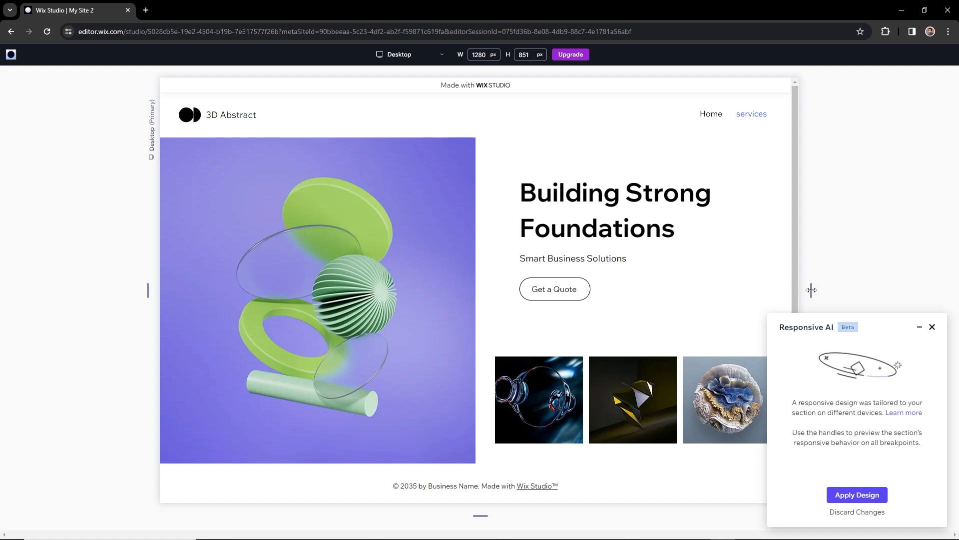
left_click_drag(811, 290, 570, 293)
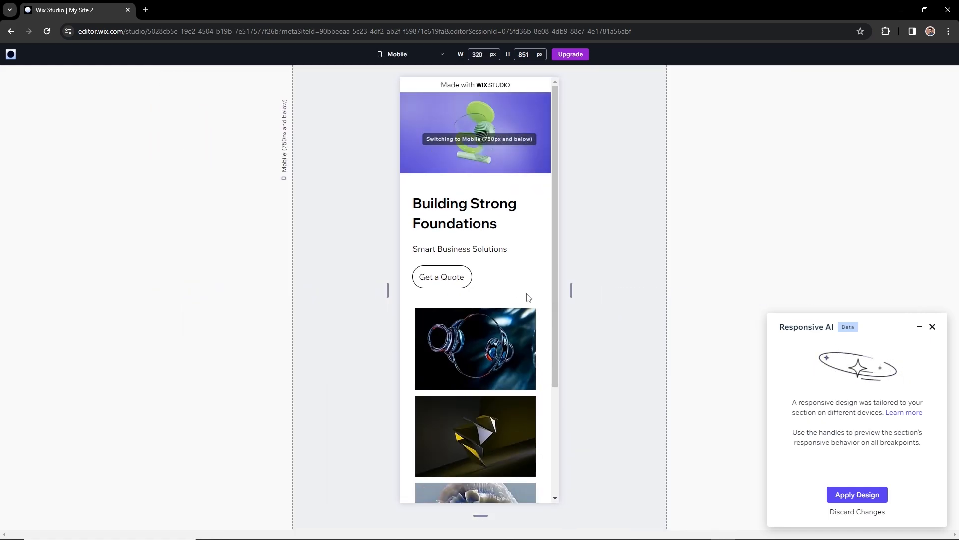
scroll(497, 242, "down", 5)
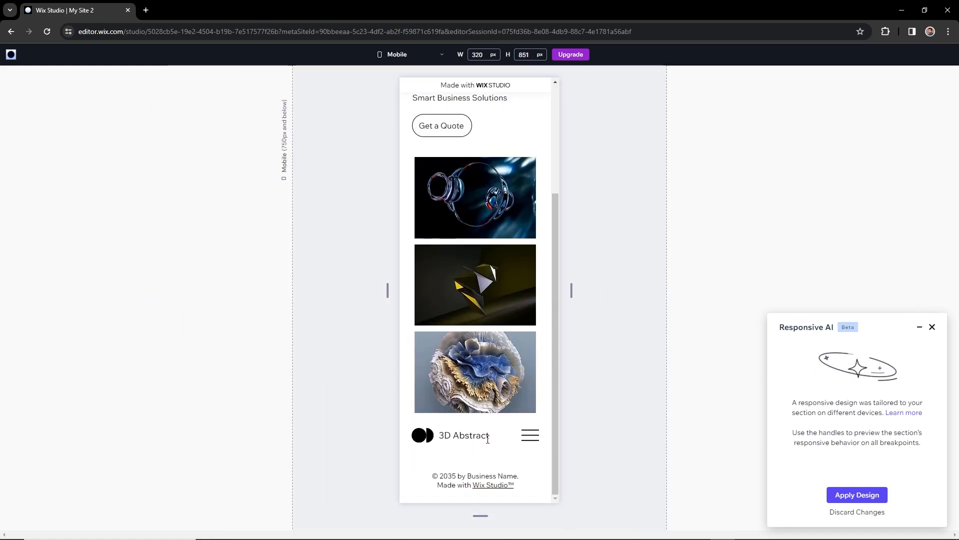
left_click(850, 494)
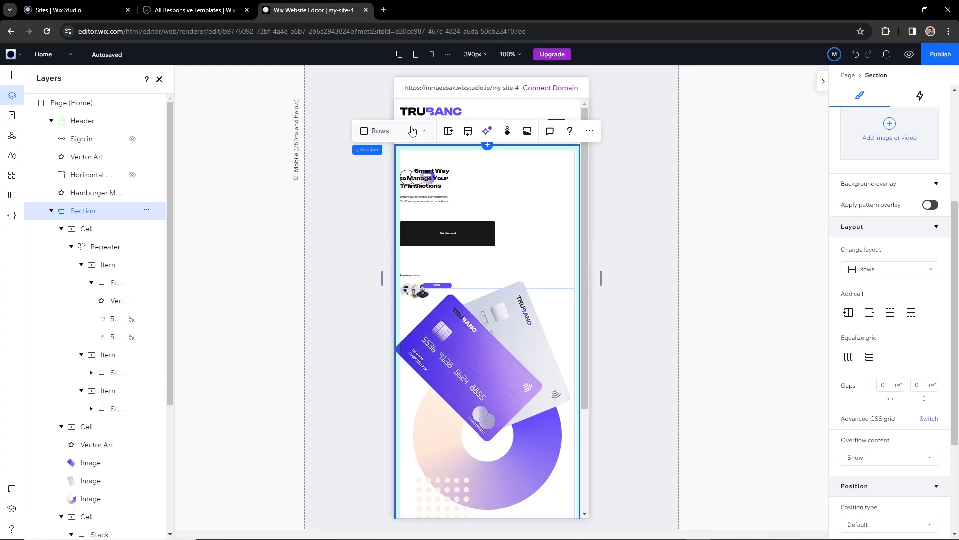
Center the TruBanc logo vertically in the mobile header and reduce the header's height to about 71 px.
left_click(612, 241)
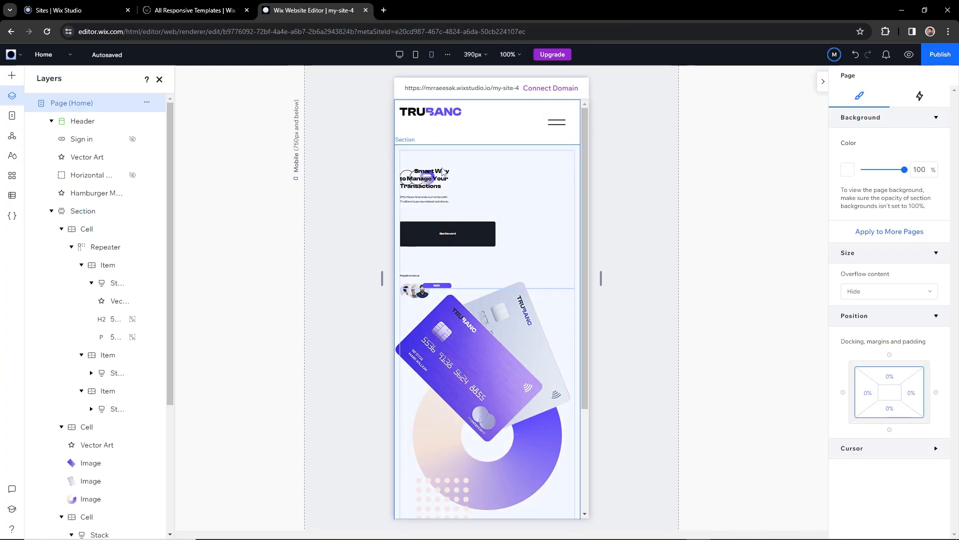
scroll(477, 335, "down", 3)
scroll(502, 232, "up", 1)
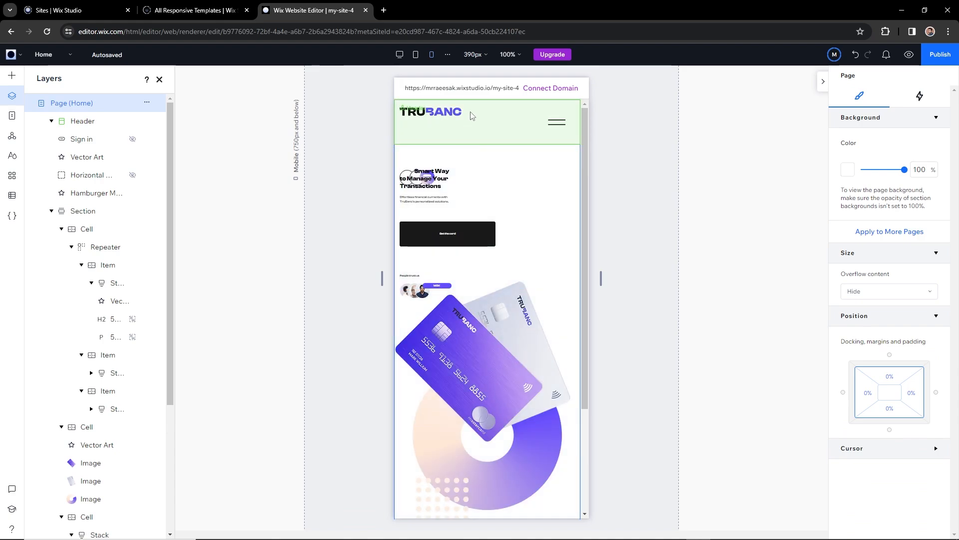
left_click(456, 115)
left_click(454, 114)
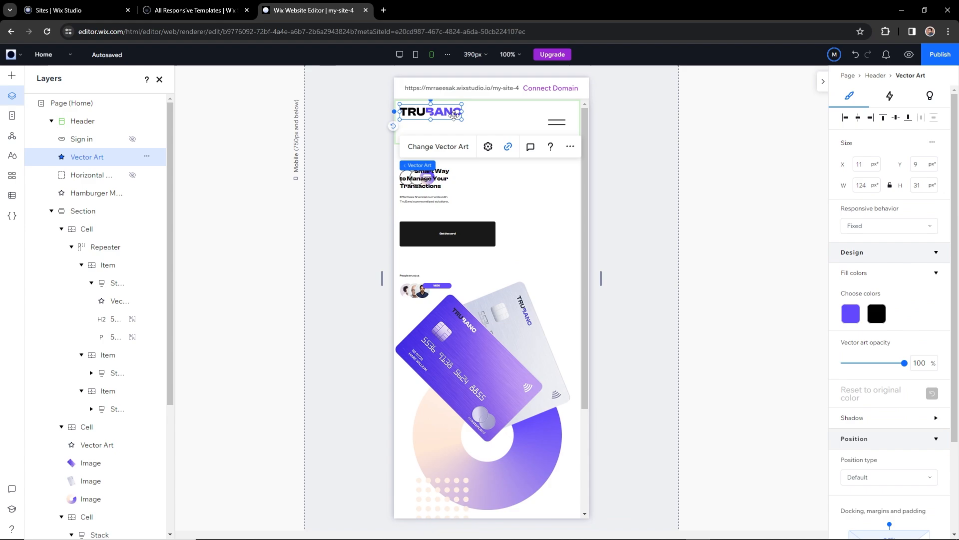
left_click(507, 119)
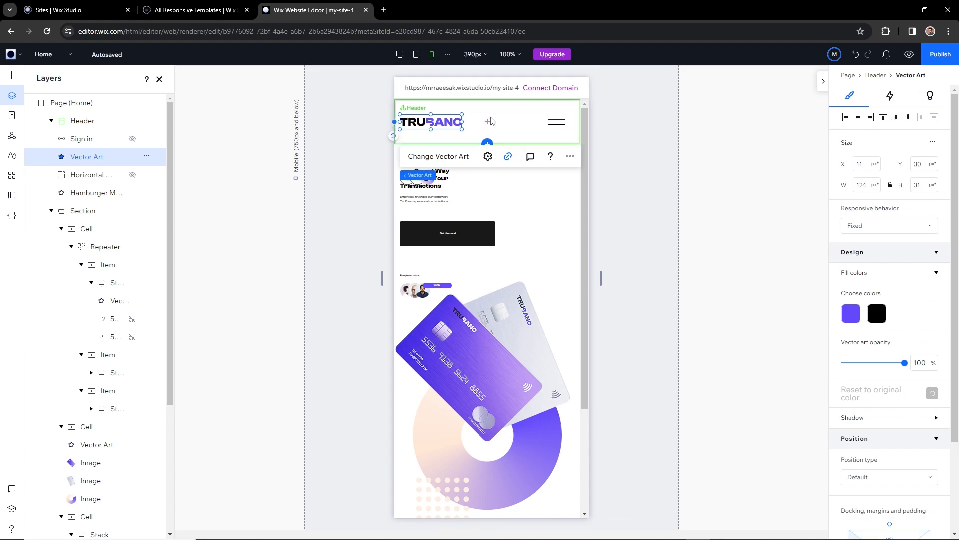
mouse_move(495, 144)
left_mouse_down()
mouse_move(508, 150)
mouse_move(511, 136)
left_mouse_up()
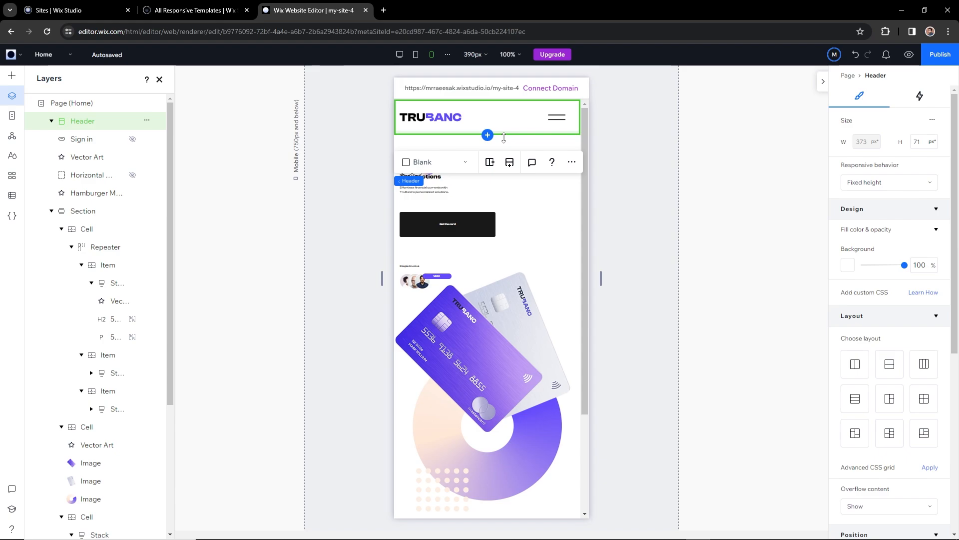
Switch to the Figma design and check the text properties of the mobile version's heading and paragraph.
left_click(447, 202)
left_click(444, 205)
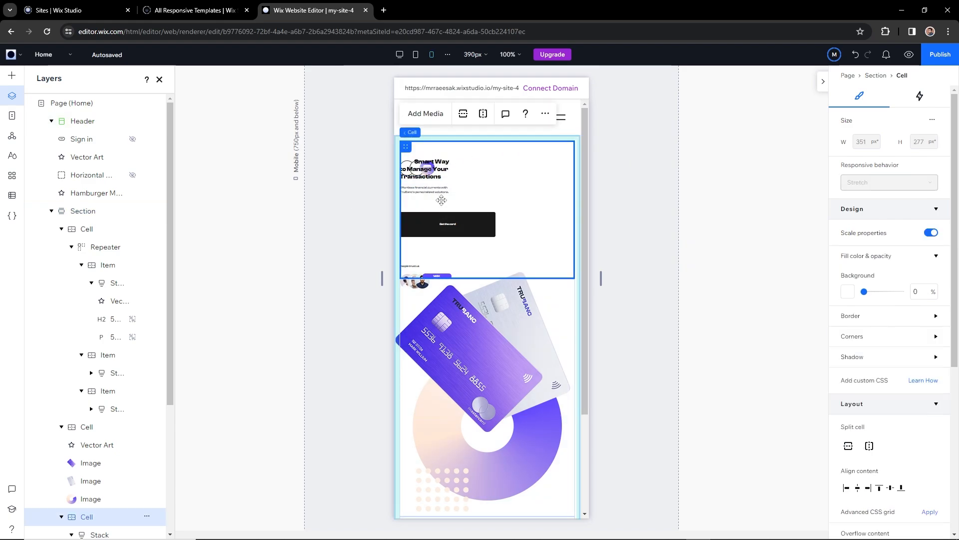
key("alt+Tab")
left_click(712, 154)
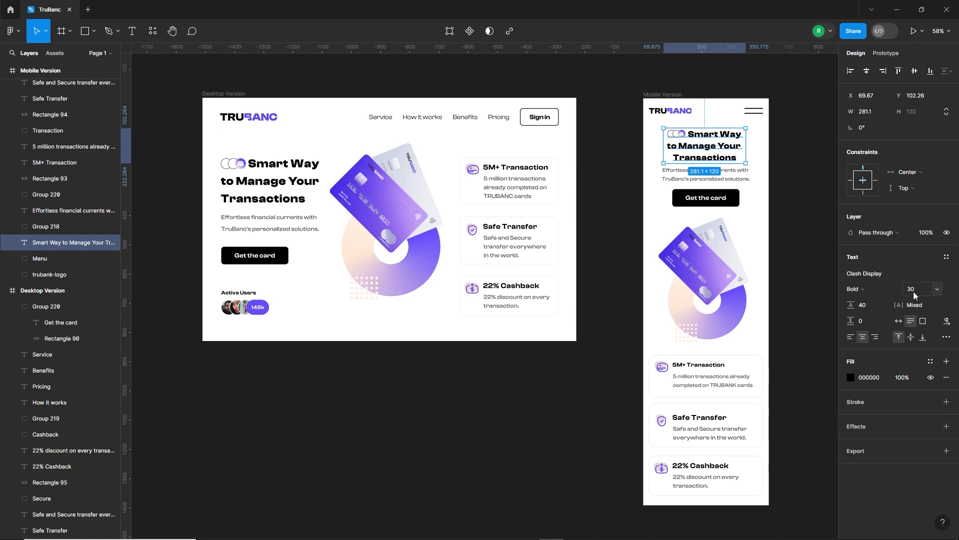
left_click(734, 178)
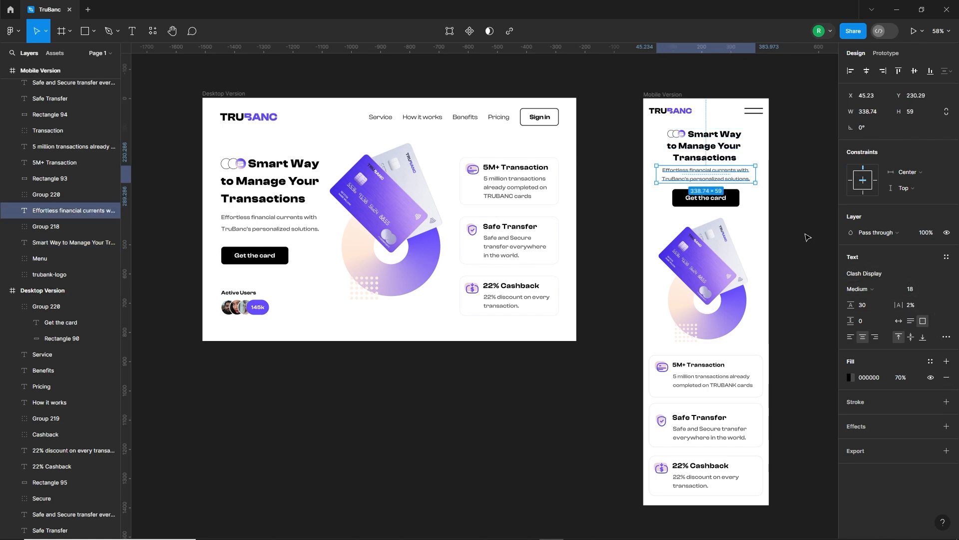
left_click(70, 243)
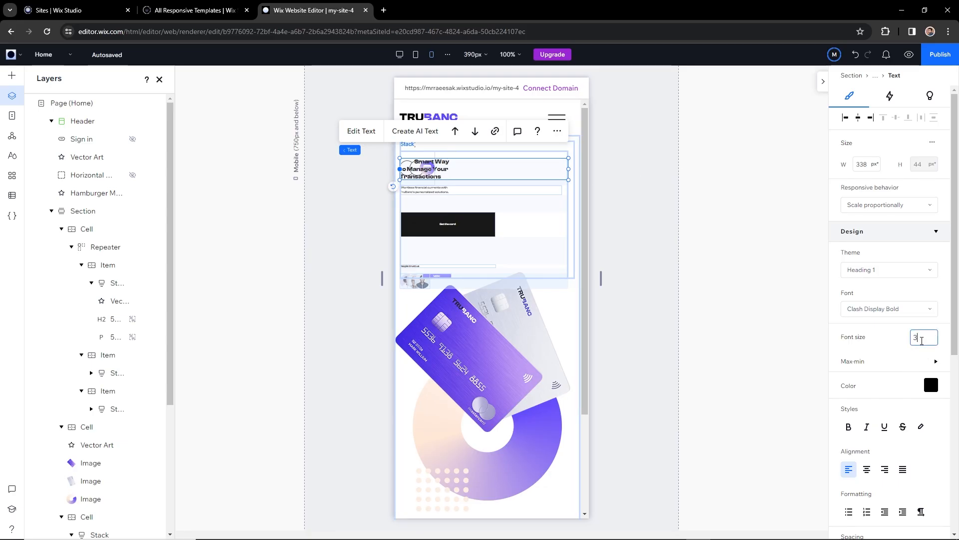
Back in Wix Studio, set the mobile hero heading to 30 px, center its text, and move the circles vector art beside "Smart Way".
key("Return")
left_click(866, 469)
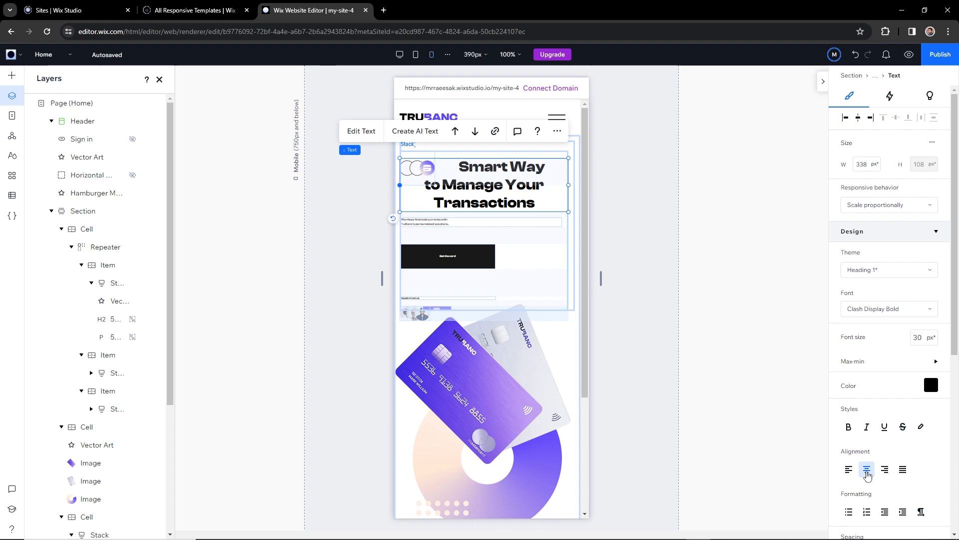
left_click(430, 156)
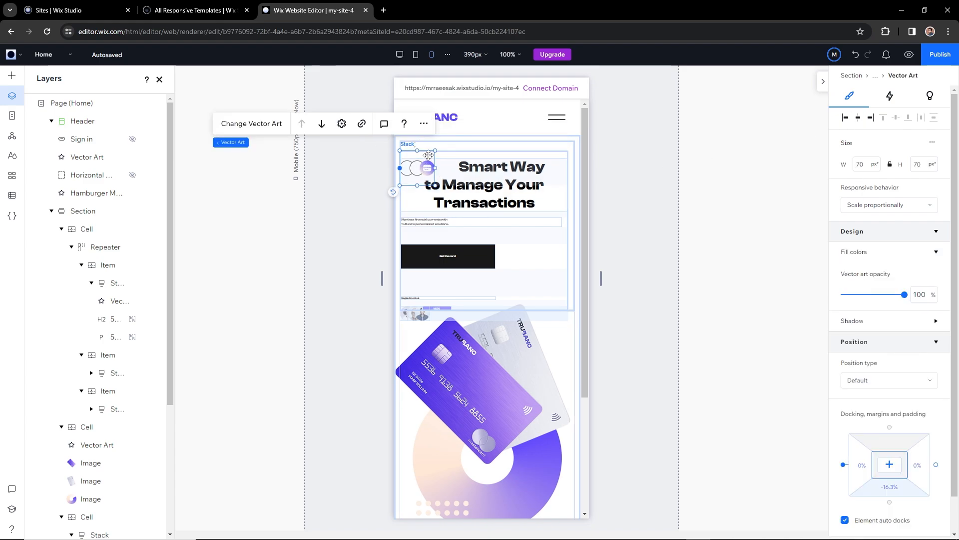
left_click_drag(428, 155, 453, 153)
Set the mobile hero paragraph's font size to 18 px and center its text.
left_click(482, 222)
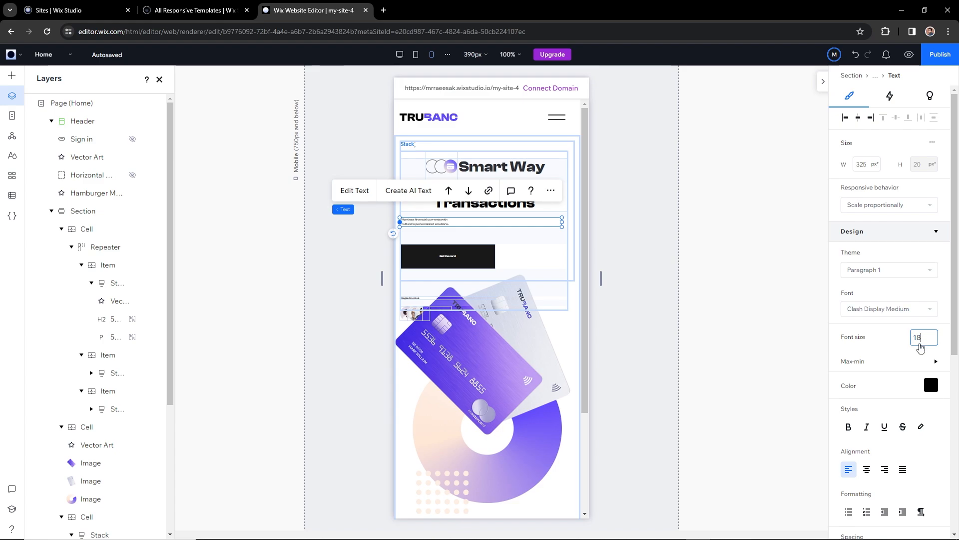
key("Return")
left_click(867, 470)
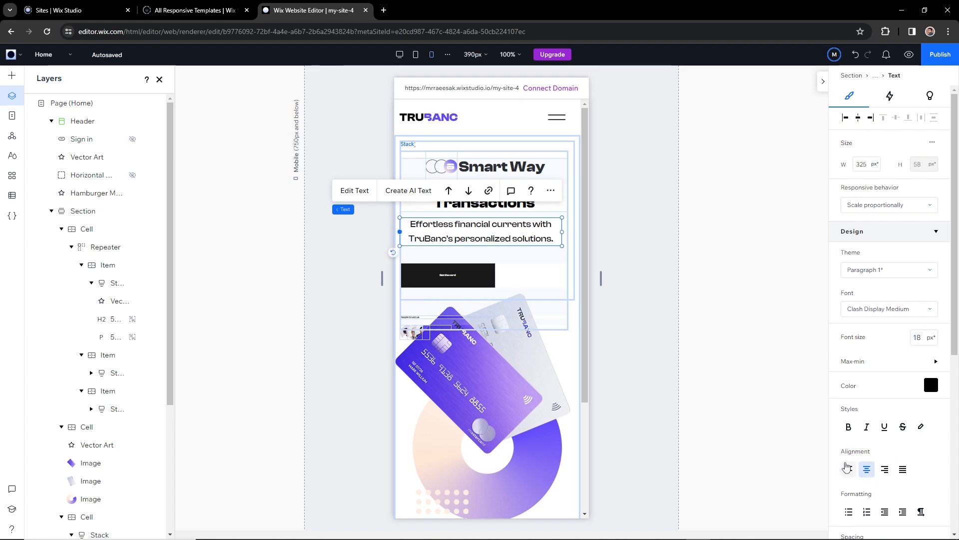
Center the Get the card button horizontally and tighten the stack spacing, leaving about 18 px above the button and less above the paragraph.
left_click(473, 276)
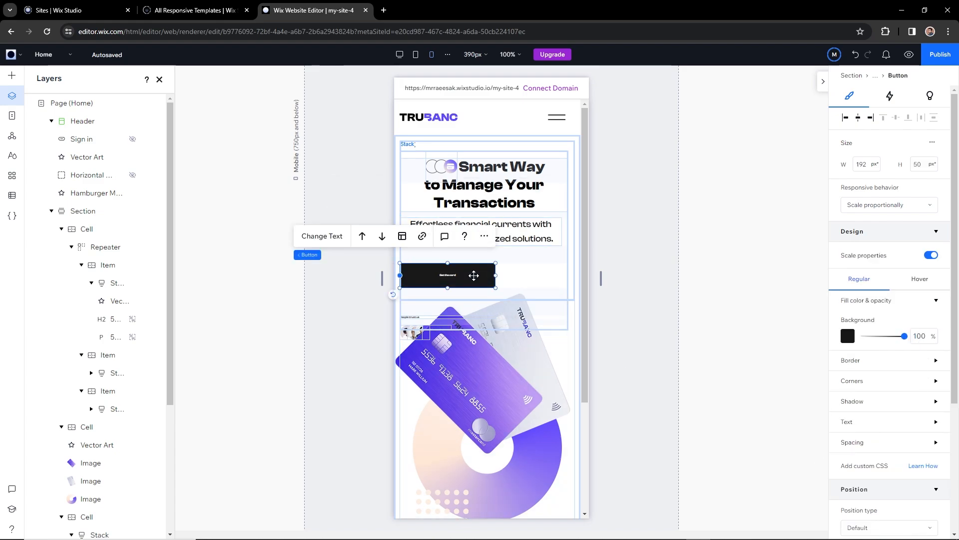
left_click(858, 117)
left_click(484, 250)
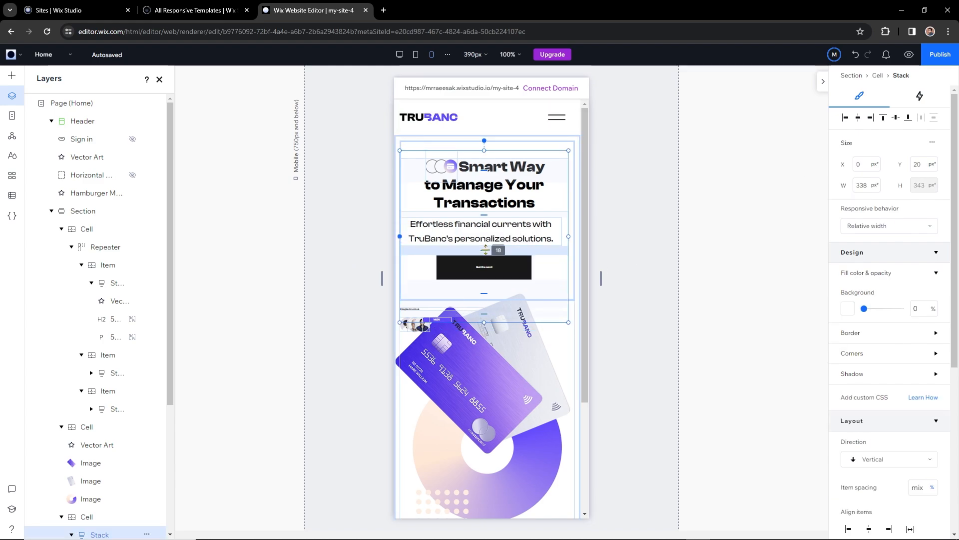
left_click_drag(485, 250, 484, 210)
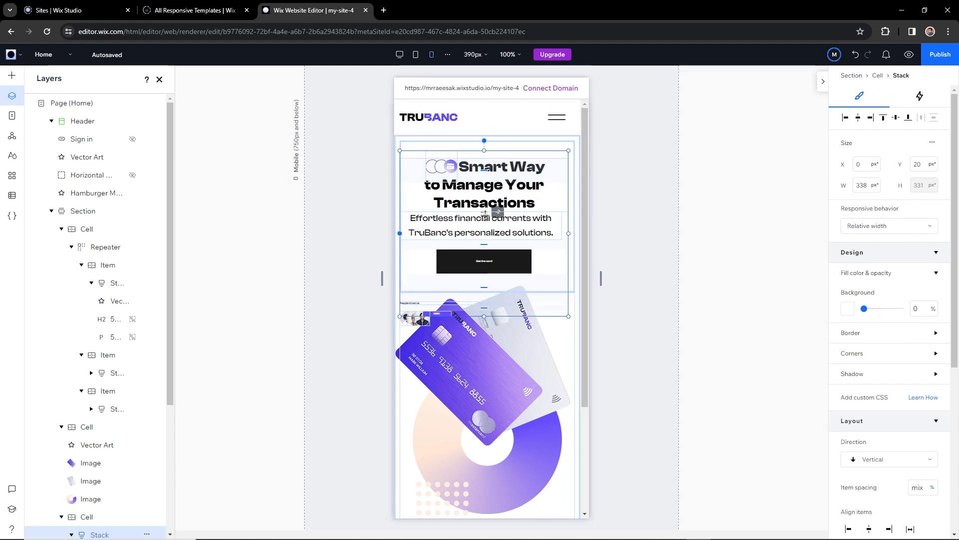
Set the Get the card button's font size to 20 and compare the mobile hero with the Figma design.
left_click(484, 260)
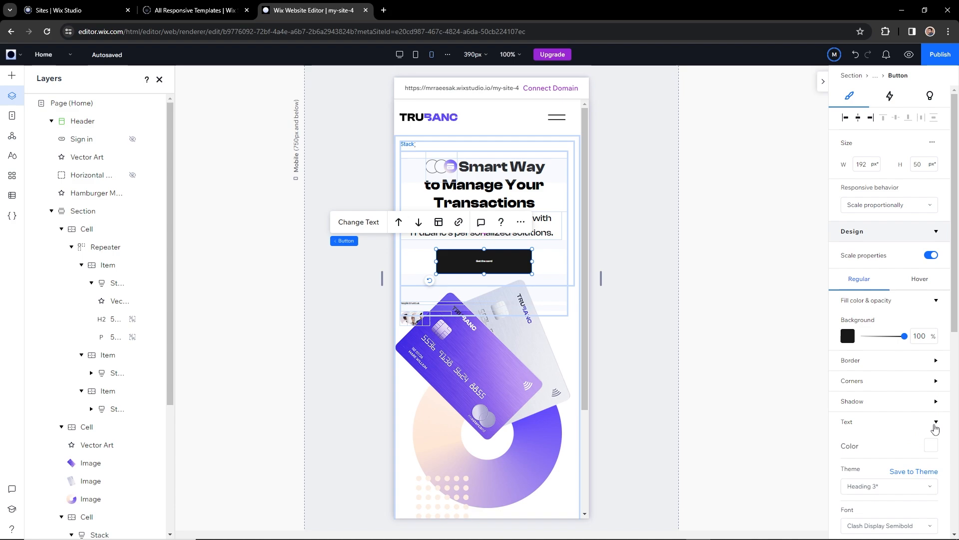
scroll(908, 490, "down", 2)
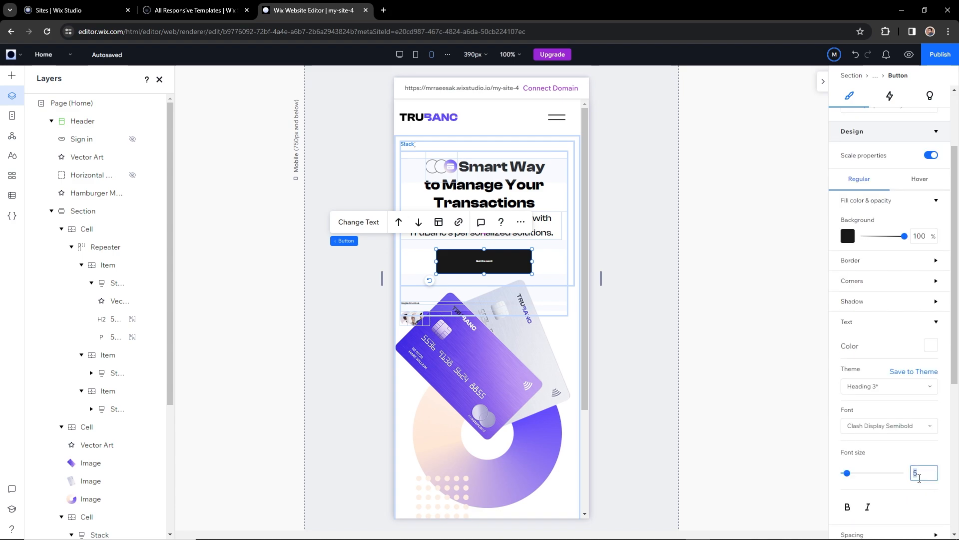
type("20")
left_click(573, 270)
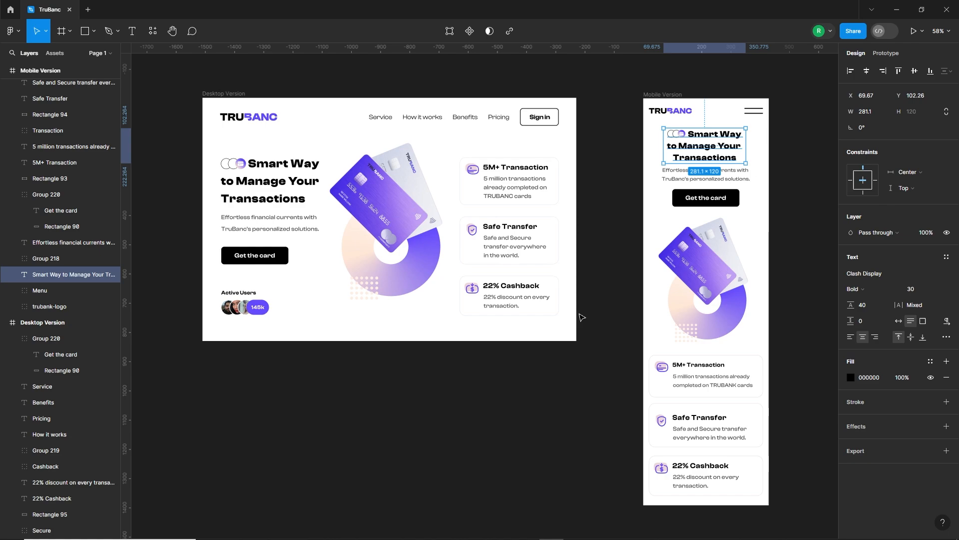
left_click(600, 310)
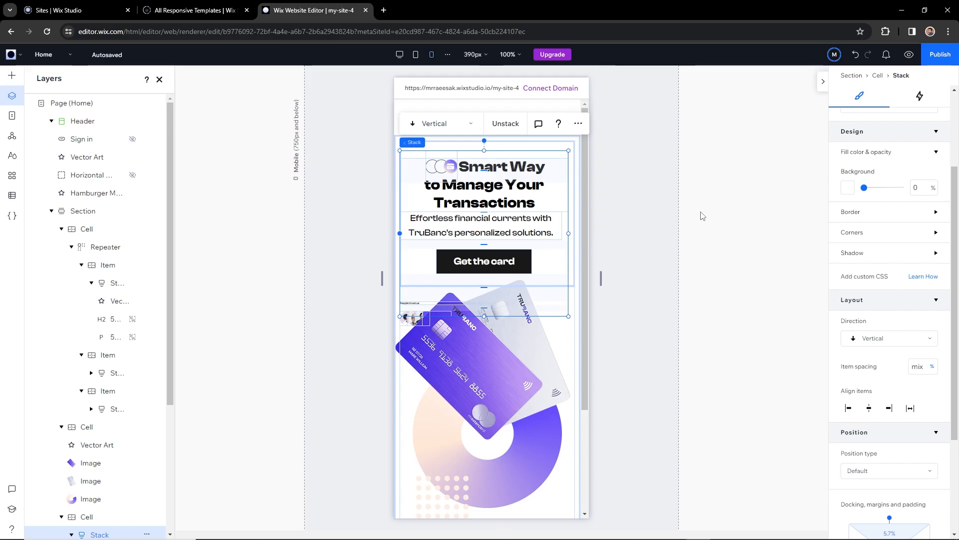
left_click(503, 298)
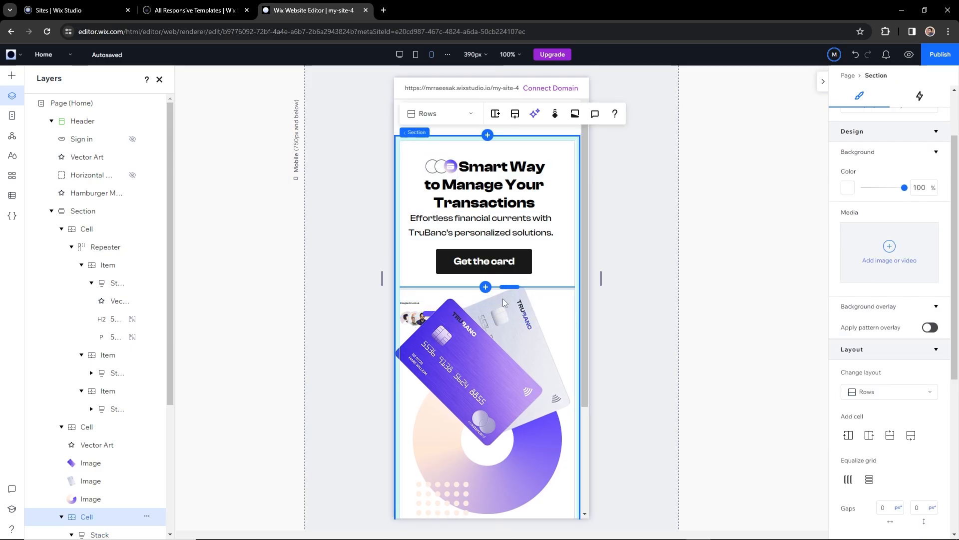
Hide the "People trust us" group with its avatars and 145K badge in the mobile hero.
left_click(415, 322)
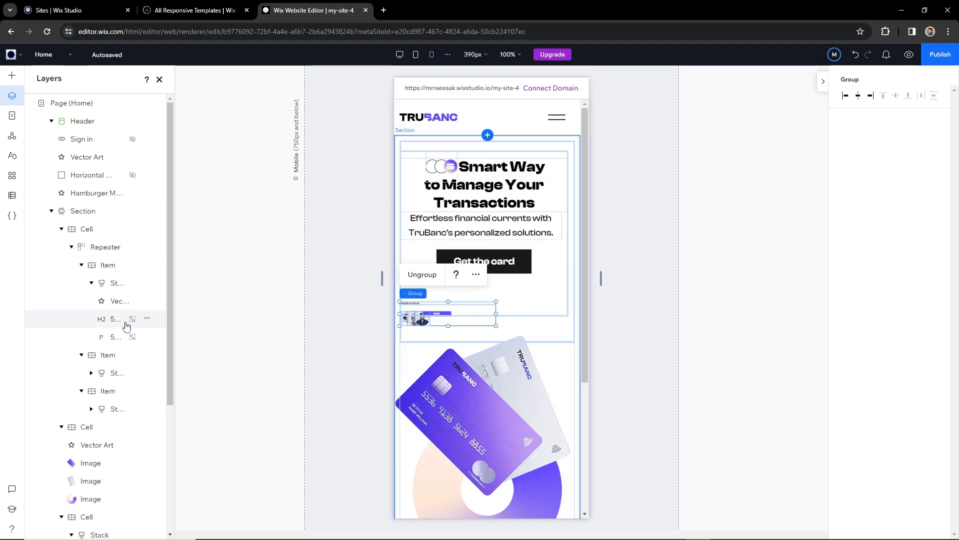
scroll(125, 350, "down", 4)
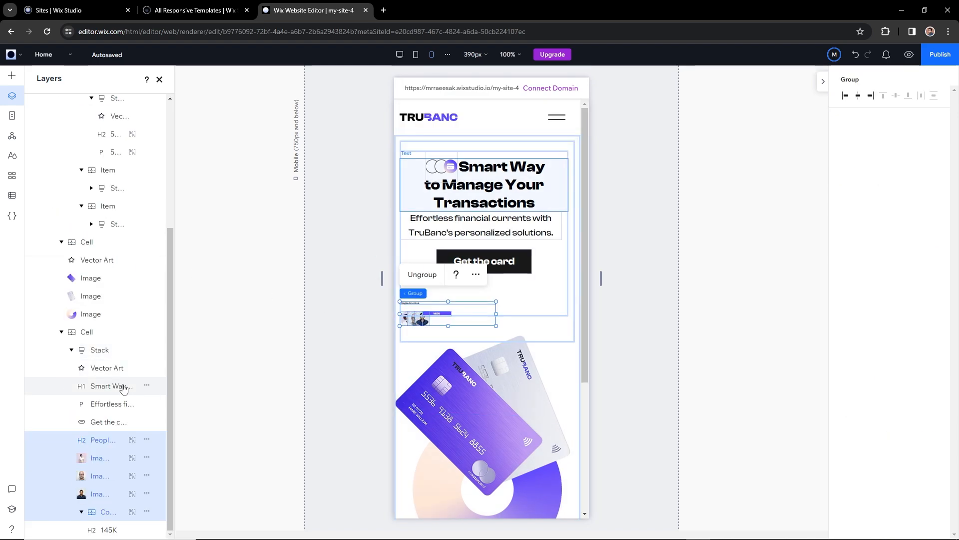
left_click(147, 439)
left_click(179, 360)
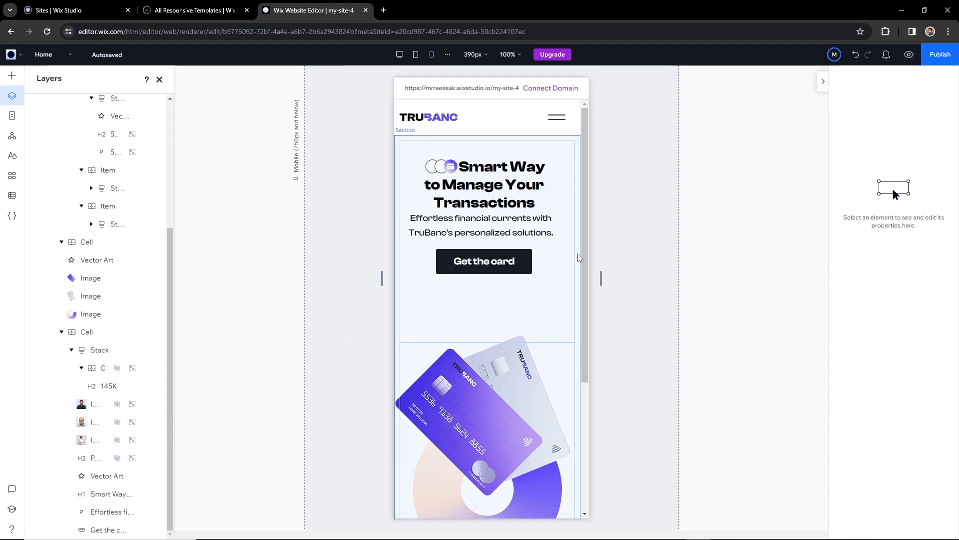
left_click(631, 259)
Slightly increase the stack spacing between the mobile hero heading and the paragraph.
left_click(487, 223)
left_click(485, 218)
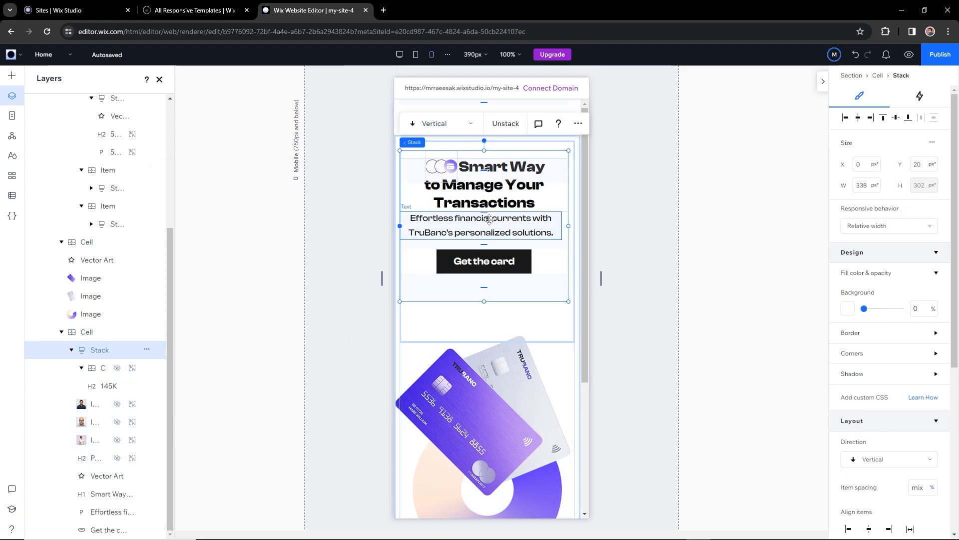
left_click(619, 257)
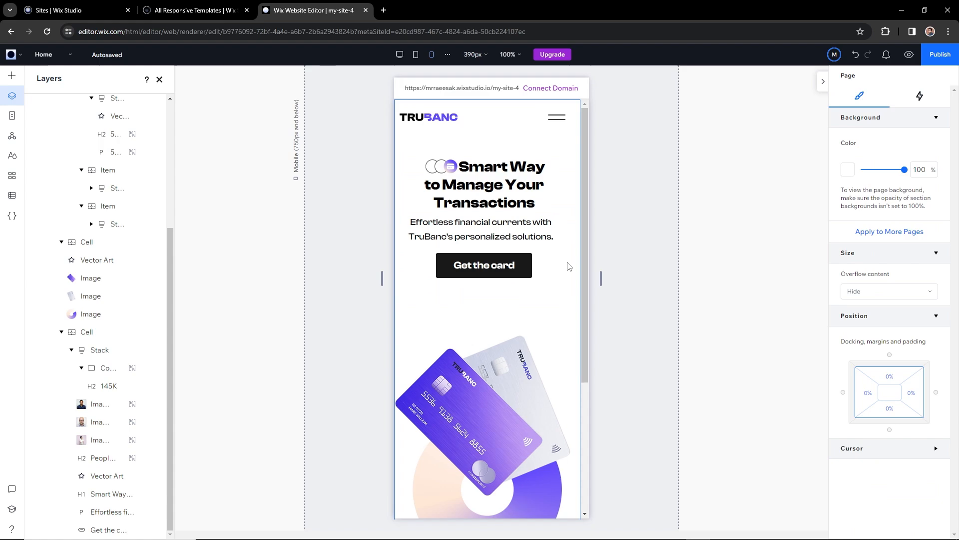
Set the Get the card button's corner radius to 10 px on all corners.
left_click(526, 266)
left_click(527, 268)
left_click(527, 269)
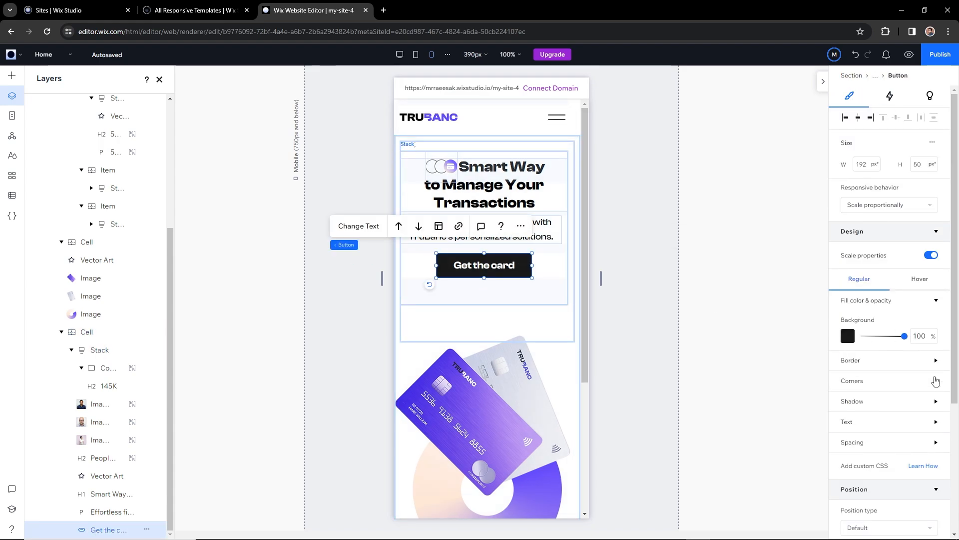
left_click(936, 380)
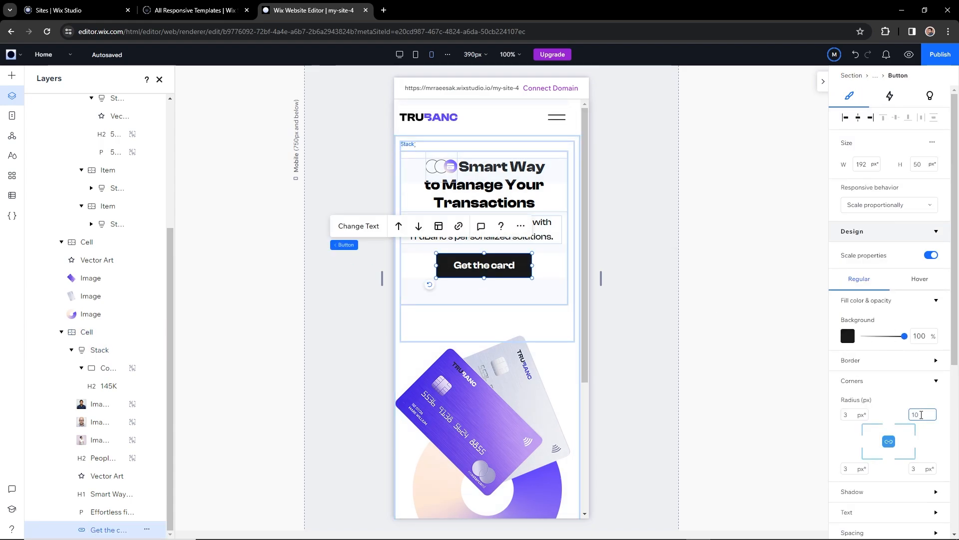
key("Return")
left_click(669, 297)
Shorten the mobile hero text row to bring the card artwork closer to the Get the card button.
scroll(465, 264, "down", 2)
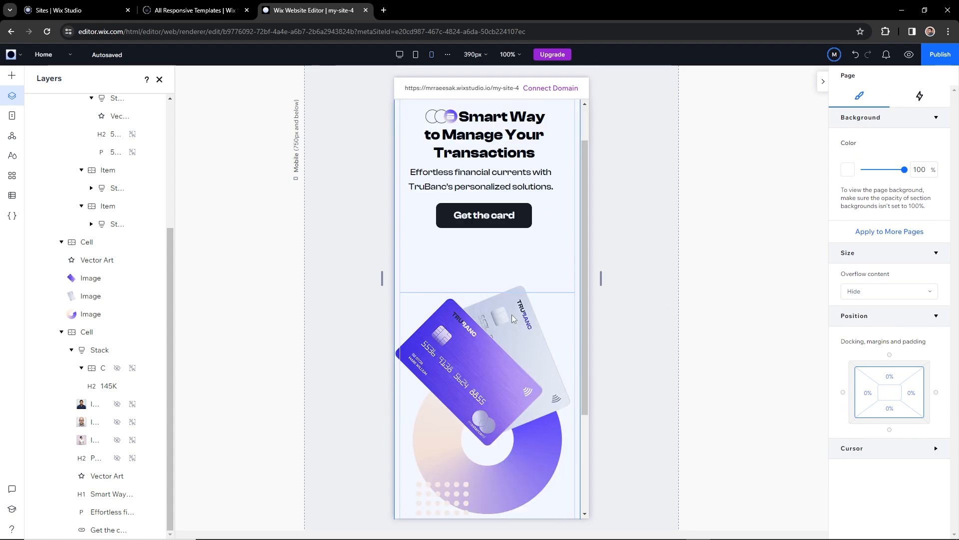
left_click(472, 244)
left_click_drag(471, 243, 474, 203)
scroll(538, 374, "up", 2)
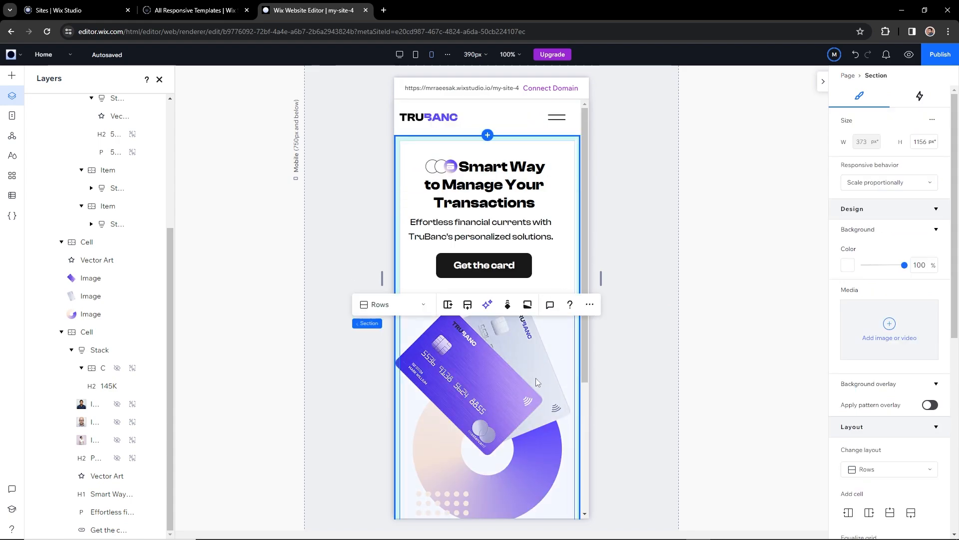
In the desktop view, place both card images, the ring image and the dotted vector art together in one container.
left_click(536, 381)
scroll(534, 382, "down", 1)
left_click(519, 404)
left_click(526, 400)
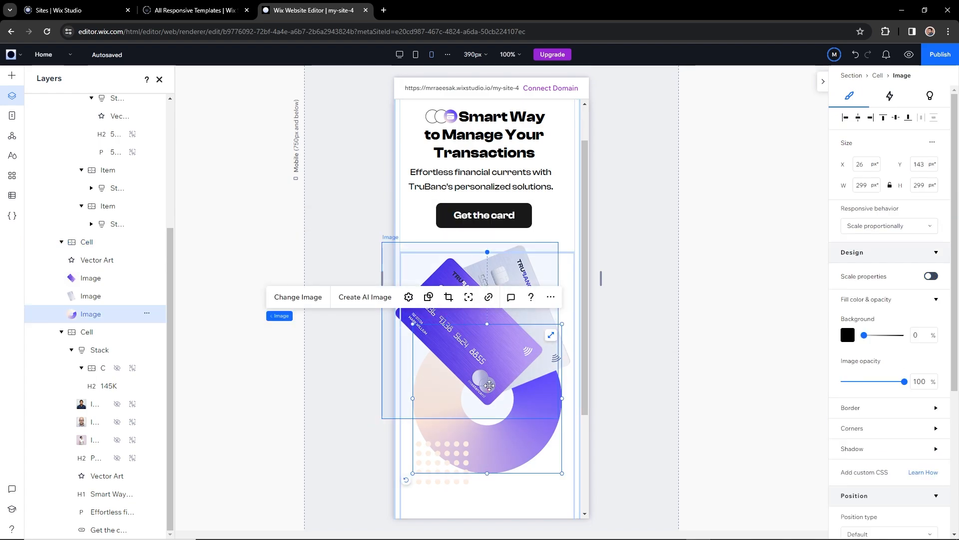
left_click(456, 271)
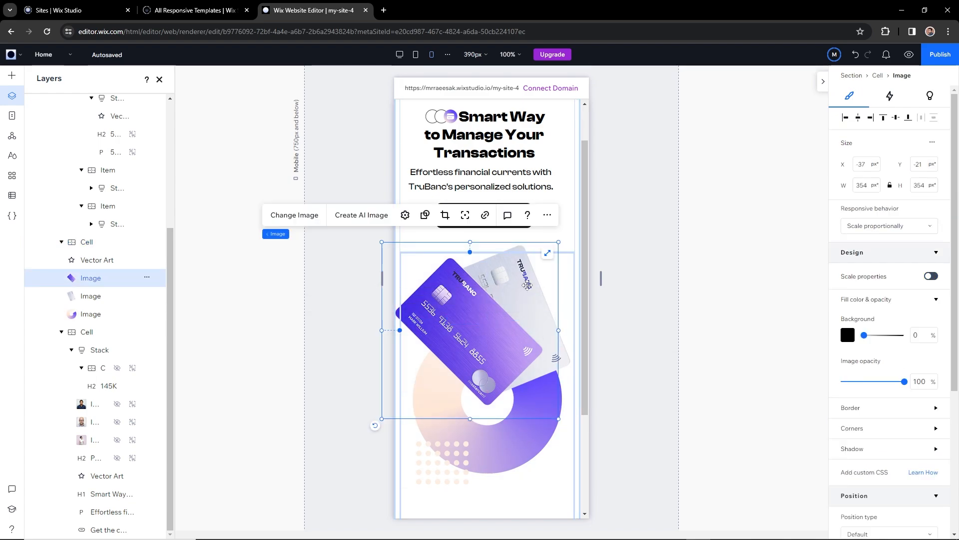
left_click(399, 54)
left_click(566, 270, "shift")
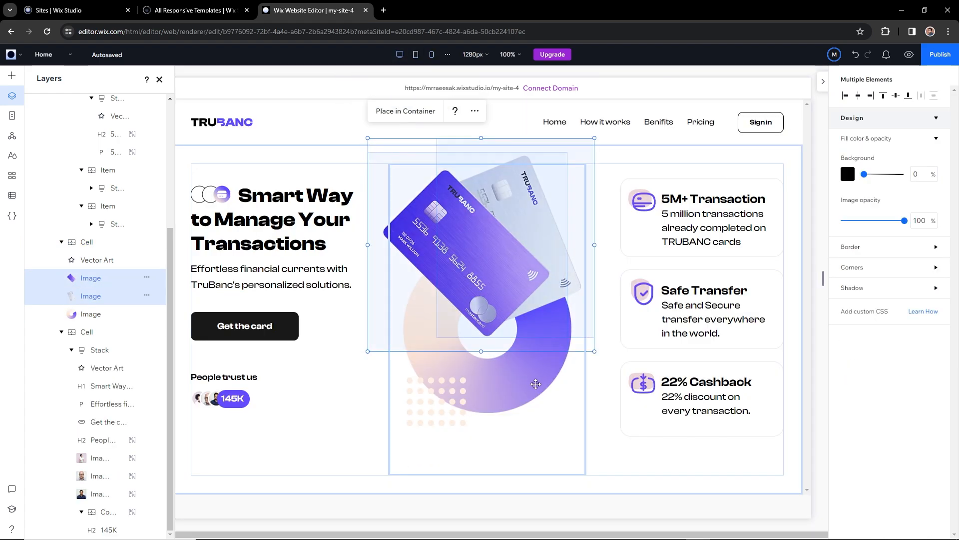
left_click(535, 384, "shift")
left_click(450, 421, "shift")
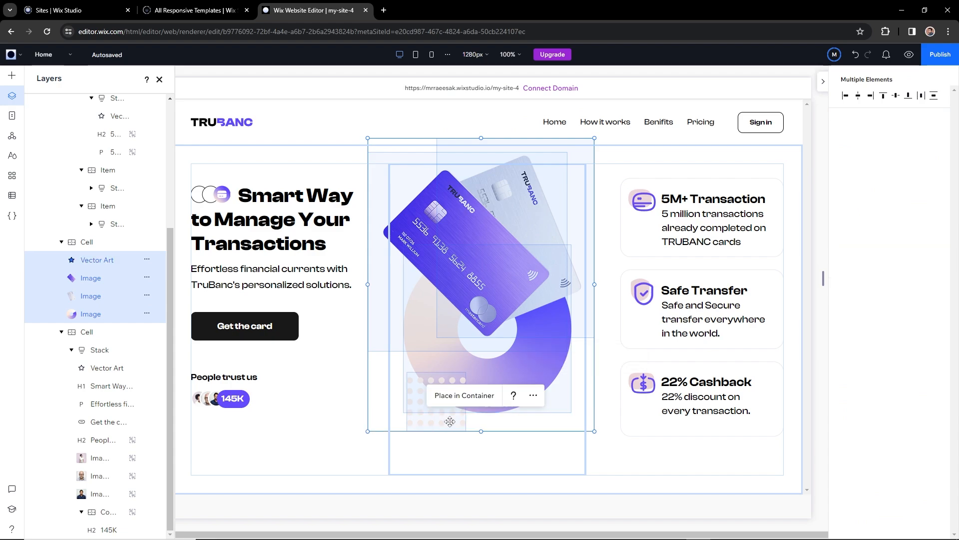
left_click(471, 395)
In the mobile view, align the artwork container to the center of its cell and scale it down to fit.
left_click(432, 54)
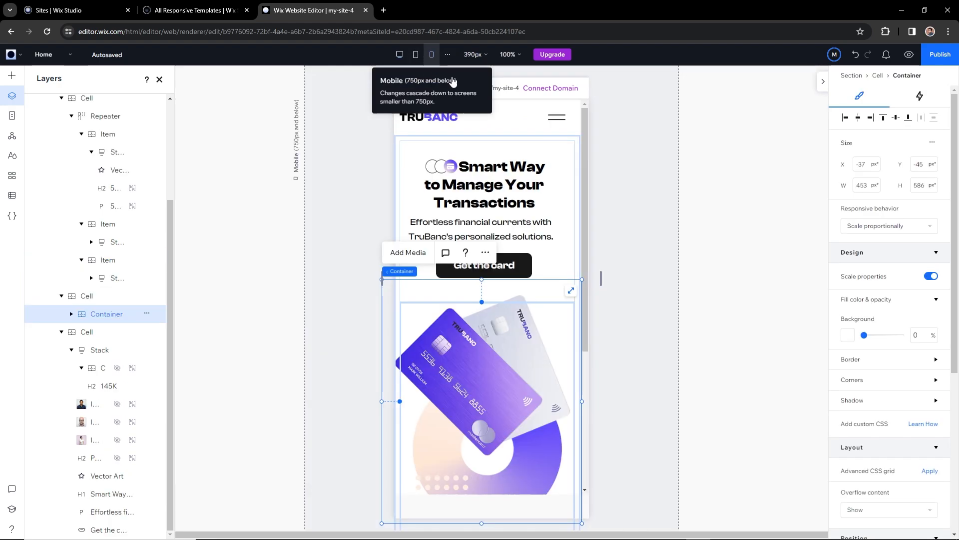
scroll(905, 365, "down", 5)
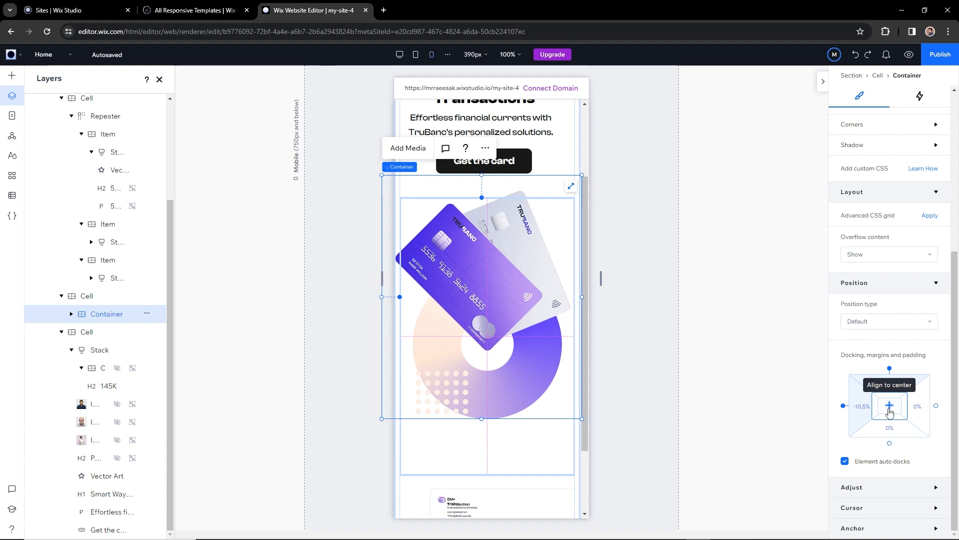
left_click(914, 409)
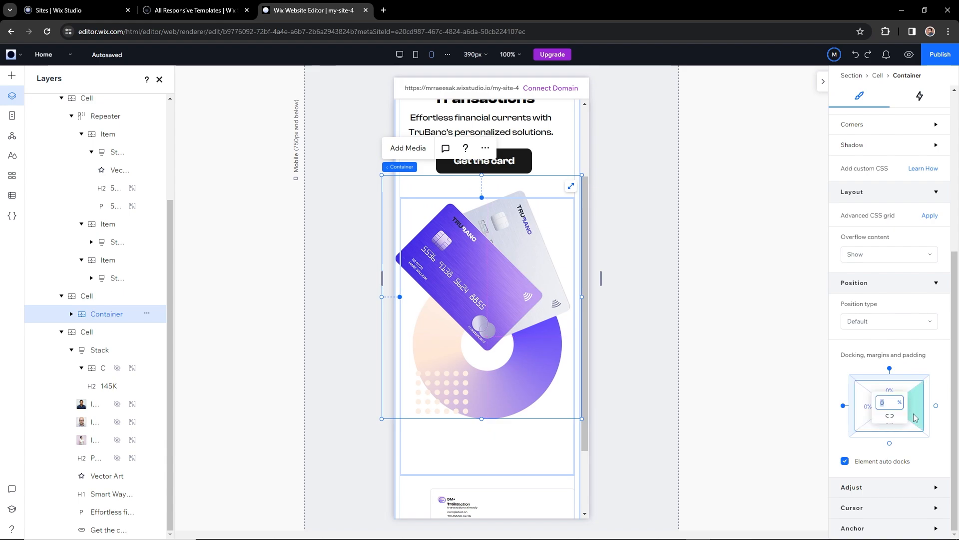
left_click(890, 406)
left_click(655, 352)
left_click(497, 299)
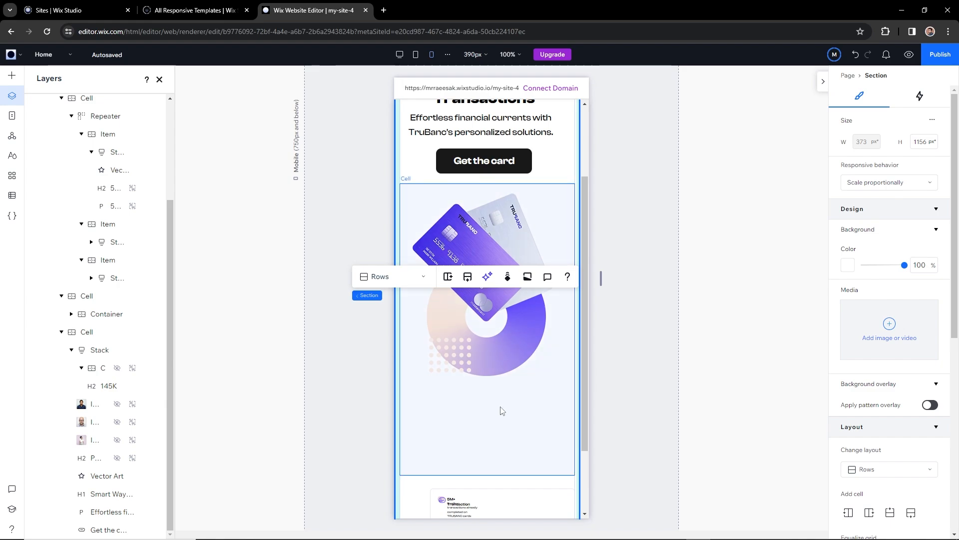
Shorten the mobile artwork row to bring the feature cards up beneath the ring image.
left_click_drag(509, 472, 526, 393)
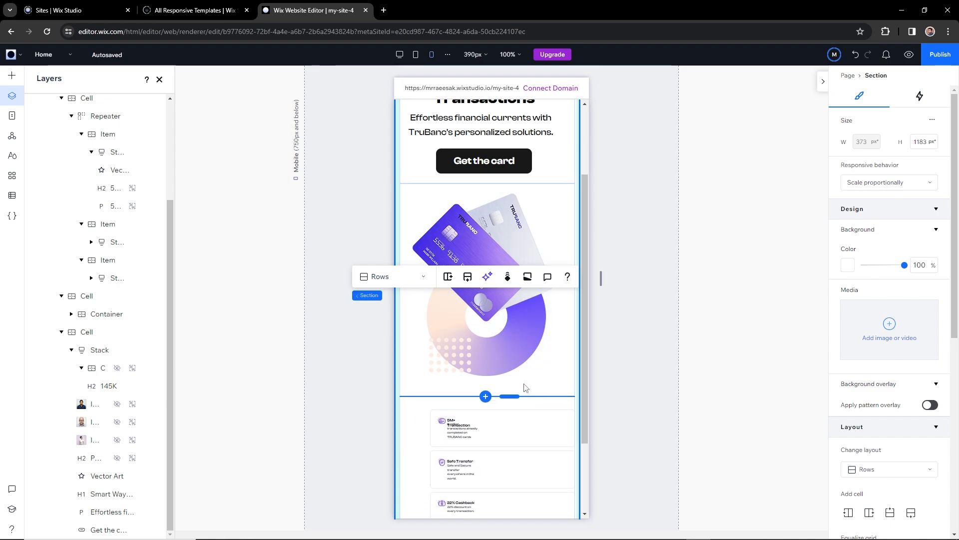
left_click(532, 428)
scroll(533, 430, "down", 2)
Switch to Figma and check the font sizes of the mobile "5M+ Transaction" title and its description.
left_click(470, 367)
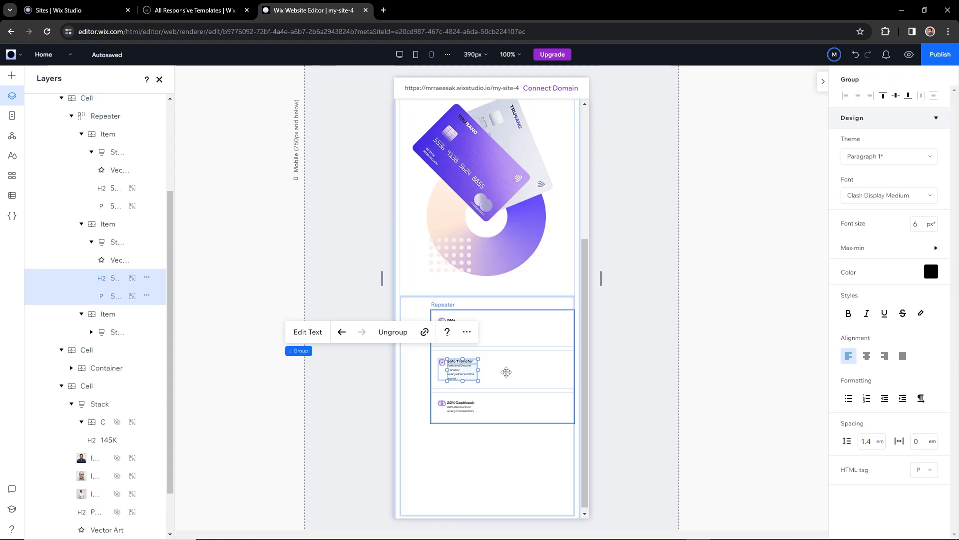
left_click(506, 372)
left_click(562, 340)
key("alt+Tab")
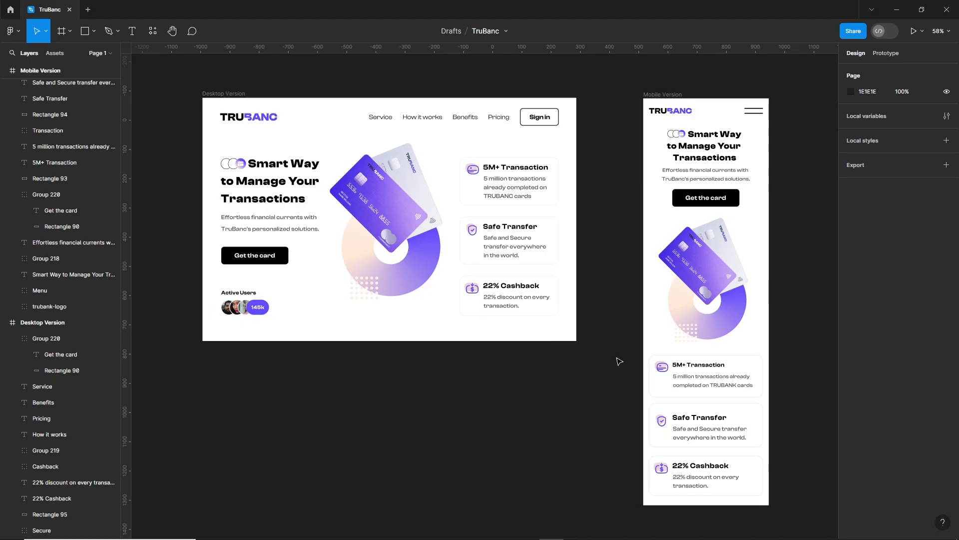
scroll(794, 427, "up", 2)
scroll(793, 427, "down", 2)
left_click(671, 301)
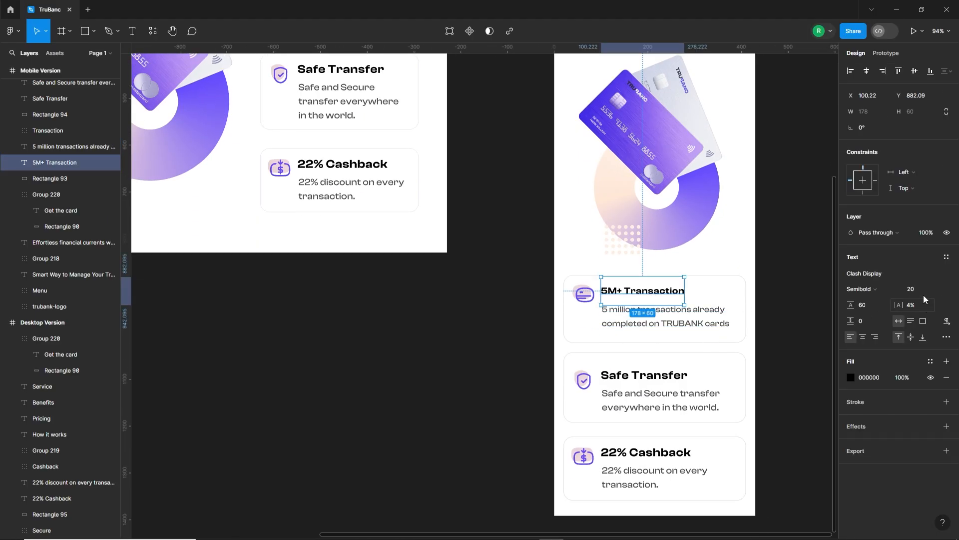
left_click(727, 328)
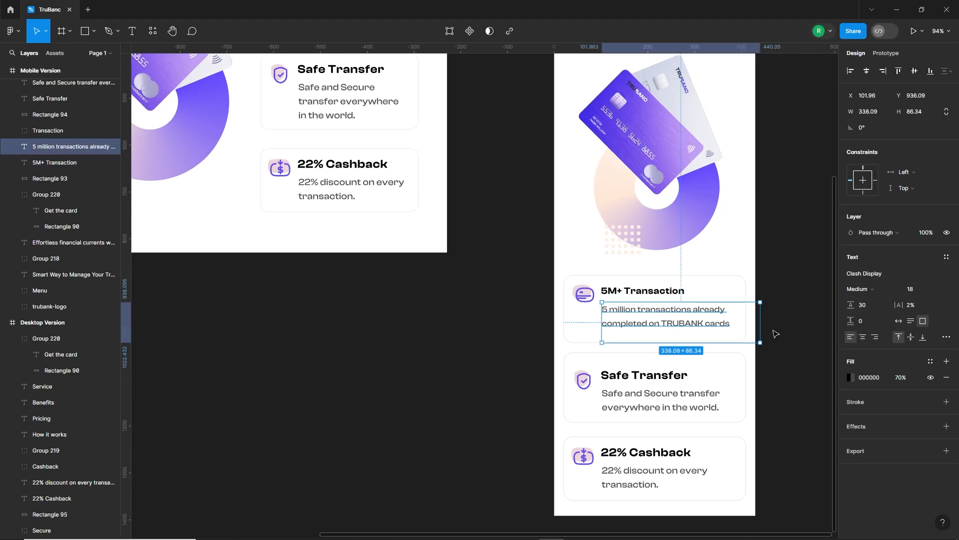
left_click(796, 336)
Back in Wix Studio, widen the first feature card's text group to nearly the card's edge and set its font size to 18 px.
key("alt+Tab")
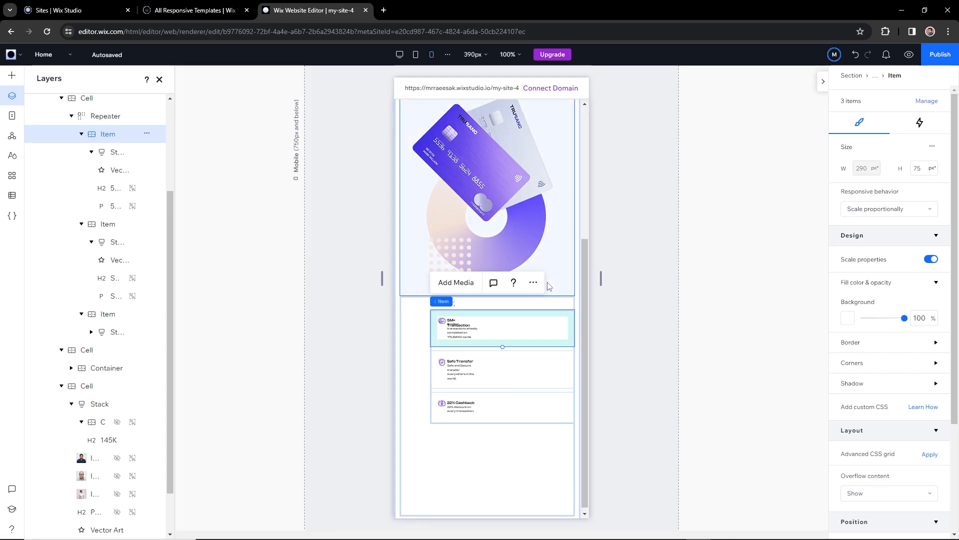
left_click(456, 321)
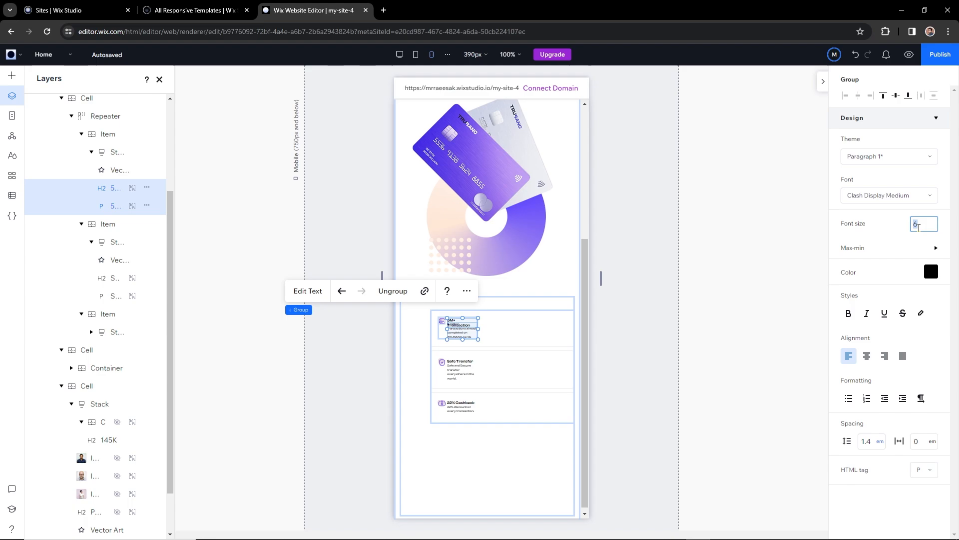
key("Return")
left_click_drag(484, 398, 568, 398)
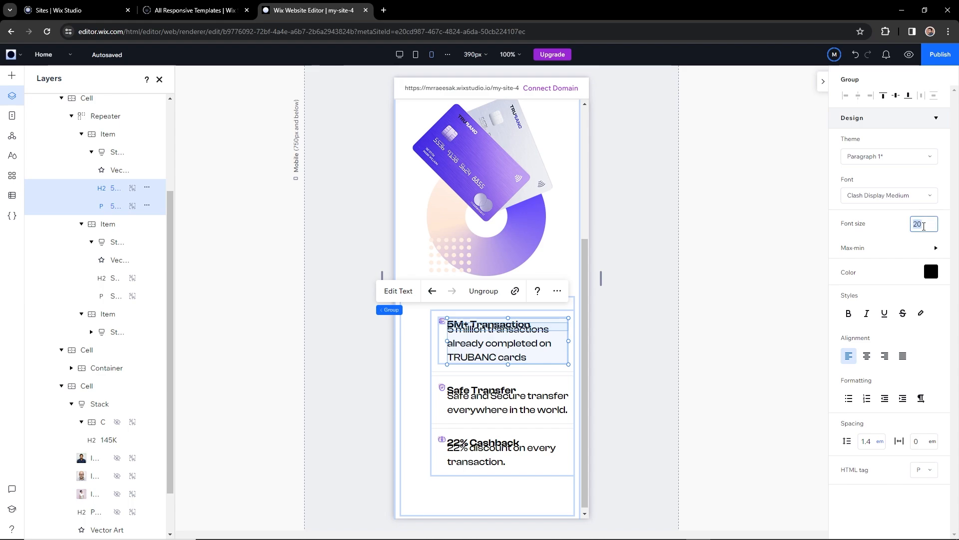
key("Return")
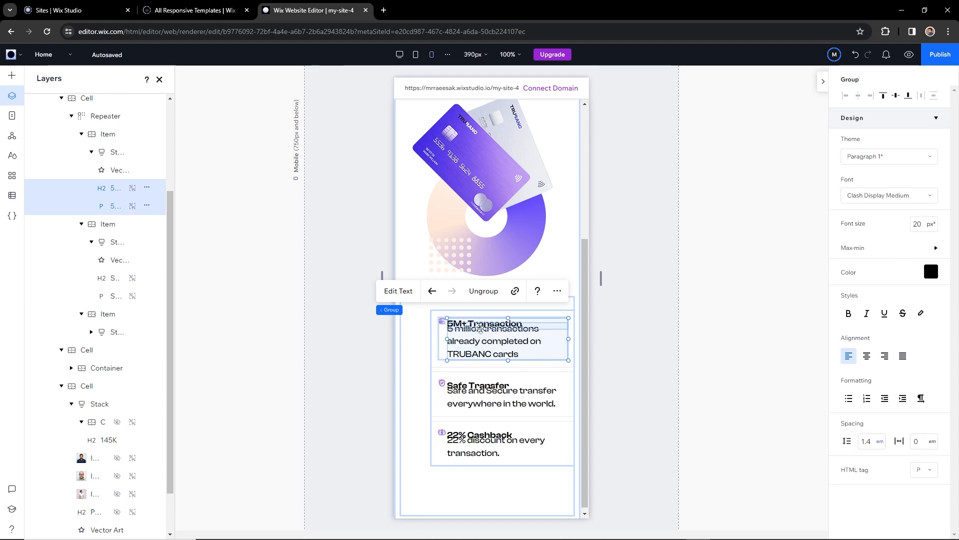
Enlarge the first feature card's icon and increase the stack spacing between the icon and the text.
left_click(442, 322)
left_click_drag(442, 321, 457, 336)
left_click(457, 338)
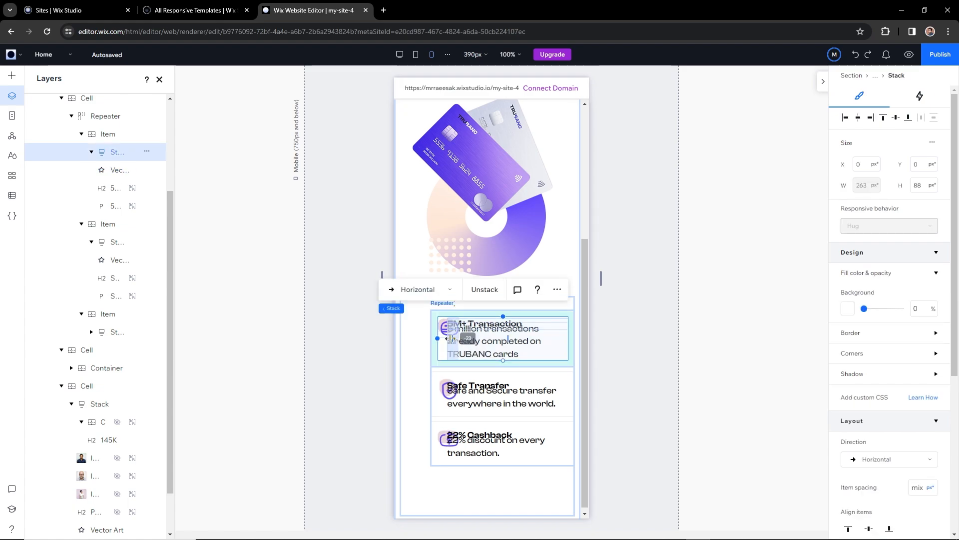
left_click_drag(451, 338, 460, 338)
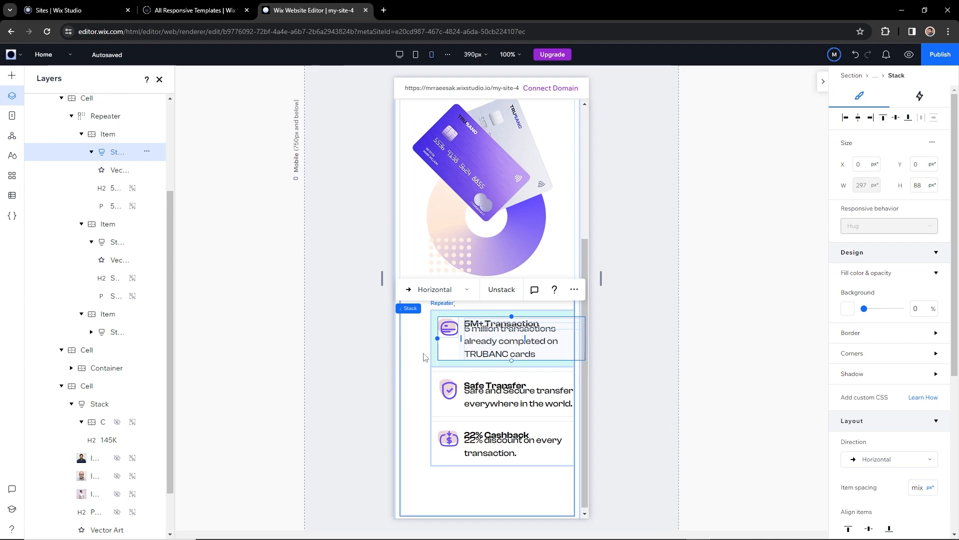
Widen the feature cards repeater to about 347 px, spanning nearly the full width of its mobile cell.
left_click(426, 356)
left_click_drag(436, 386, 402, 390)
left_click_drag(576, 392, 574, 392)
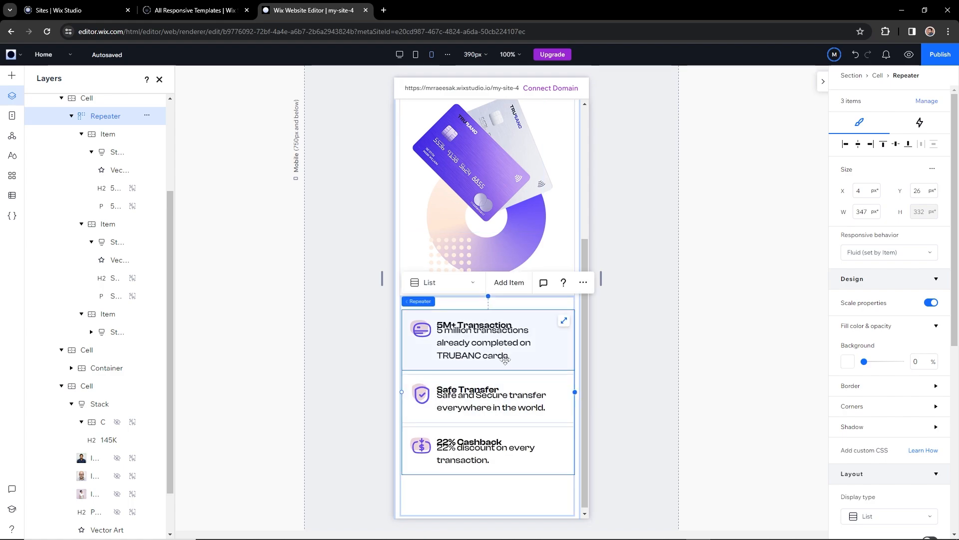
Move the feature description below its title and widen the text to fit the first description on two lines.
left_click(510, 355)
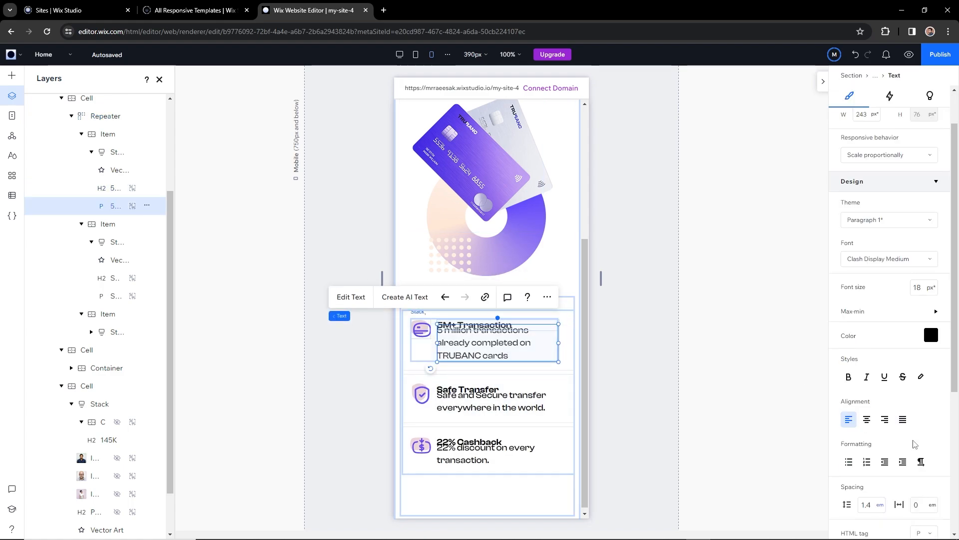
left_click_drag(500, 339, 500, 348)
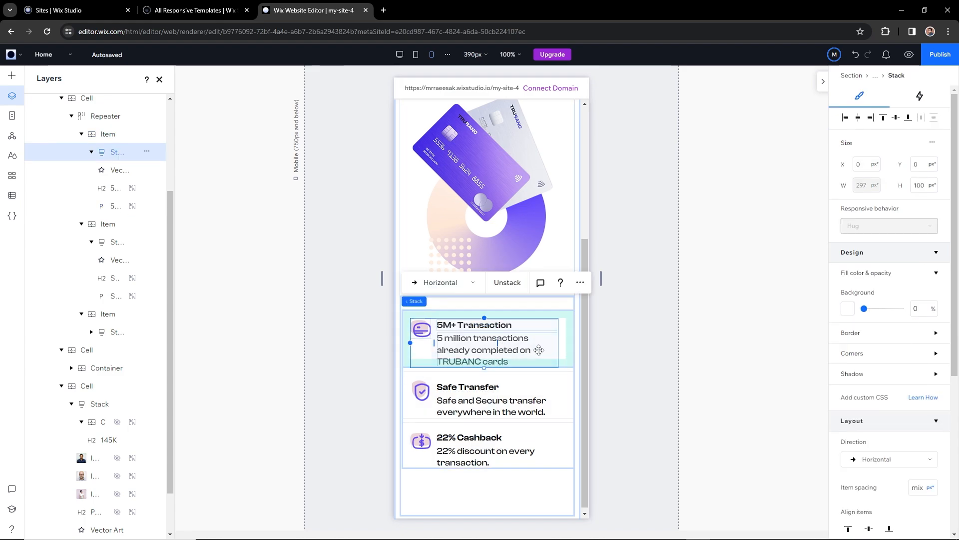
left_click(437, 364)
left_click(438, 365)
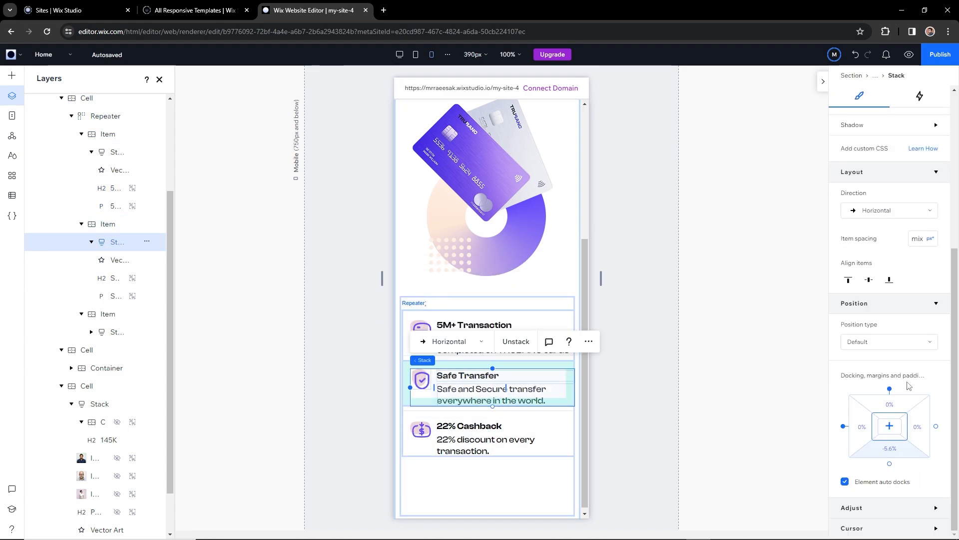
Set the feature card items' padding to 3% and increase their height to fit the text with space below.
left_click(893, 436)
key("Return")
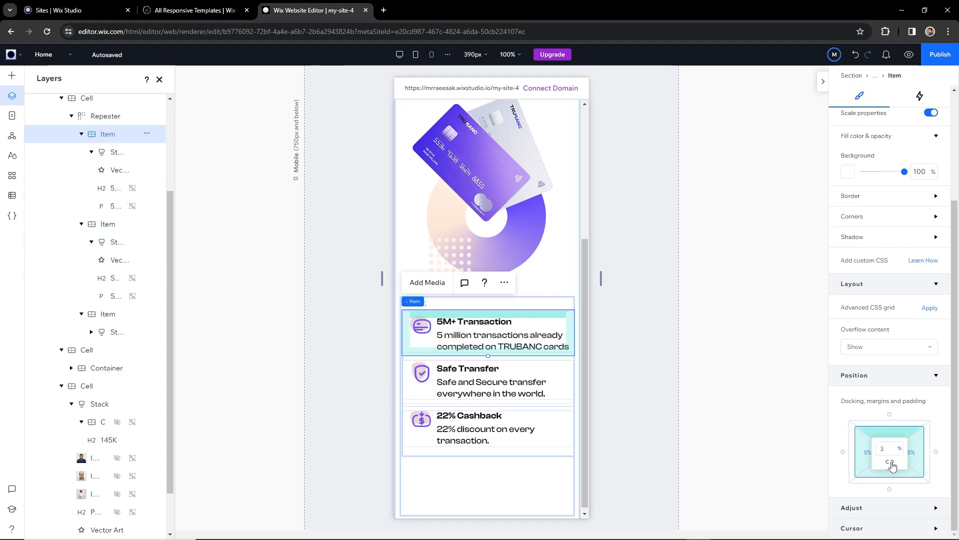
left_click(490, 458)
left_click(450, 344)
left_click(423, 351)
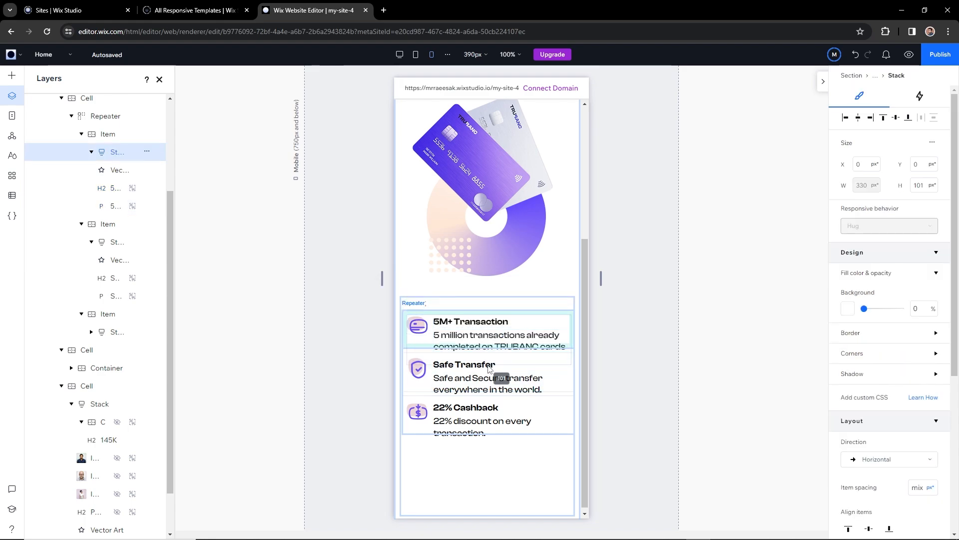
left_click(500, 425)
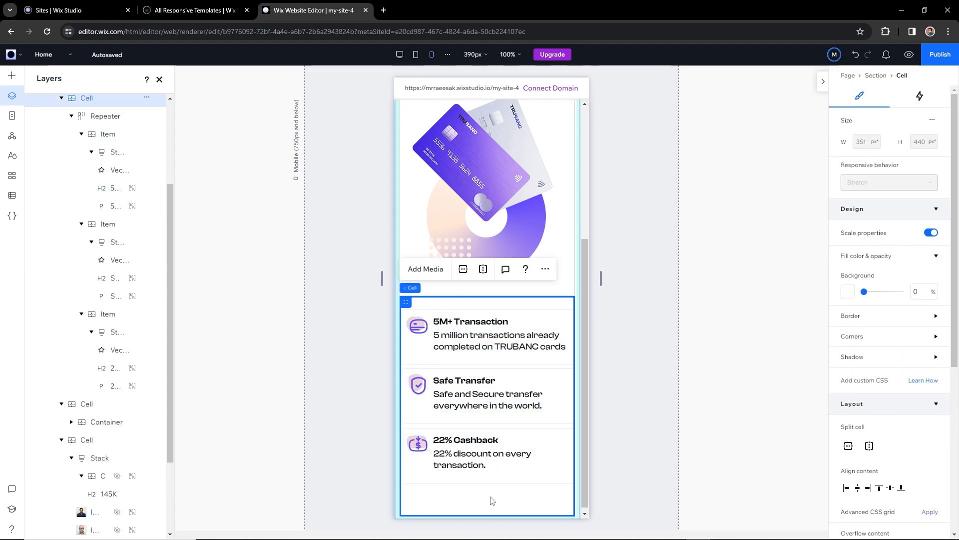
Set the vertical gap between the feature cards in the mobile repeater to 20 px.
left_click(475, 445)
left_click(419, 301)
left_click(922, 425)
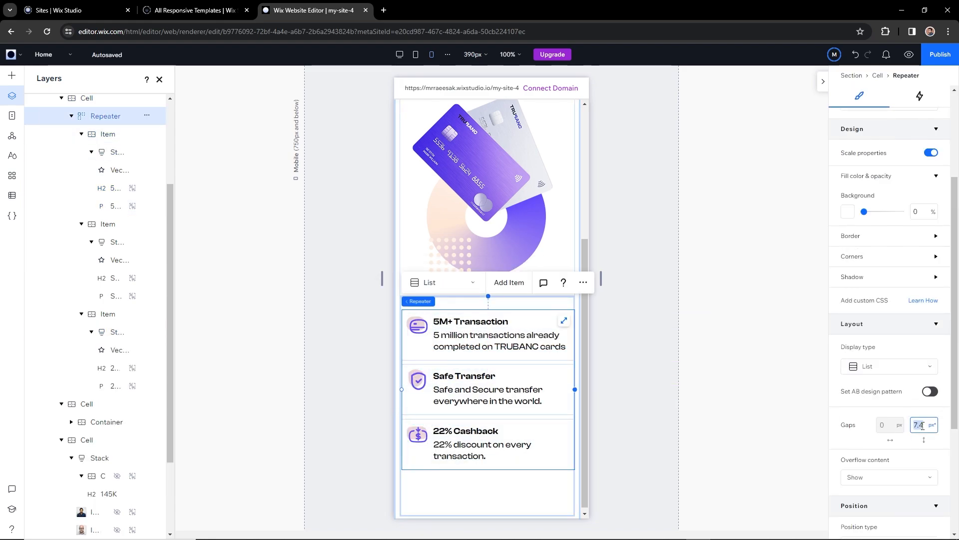
type("20")
left_click(569, 311)
left_click(569, 311)
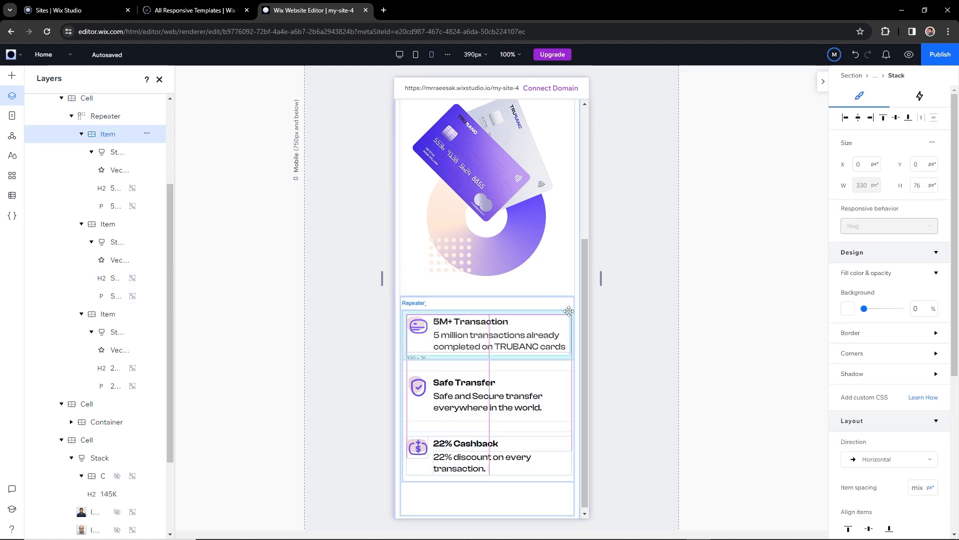
left_click(934, 364)
left_click(916, 396)
left_click(538, 501)
left_click(574, 400)
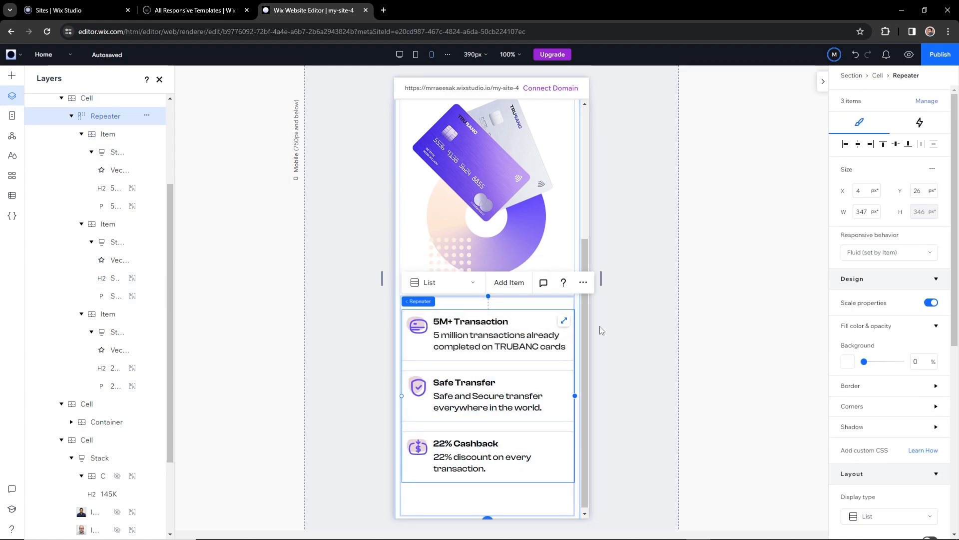
left_click(489, 432)
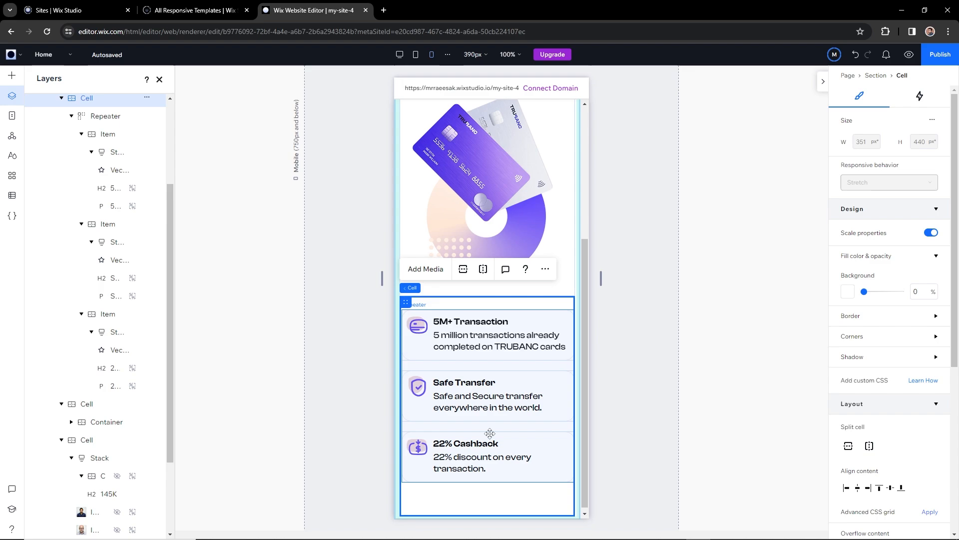
left_click(621, 290)
left_click(504, 293)
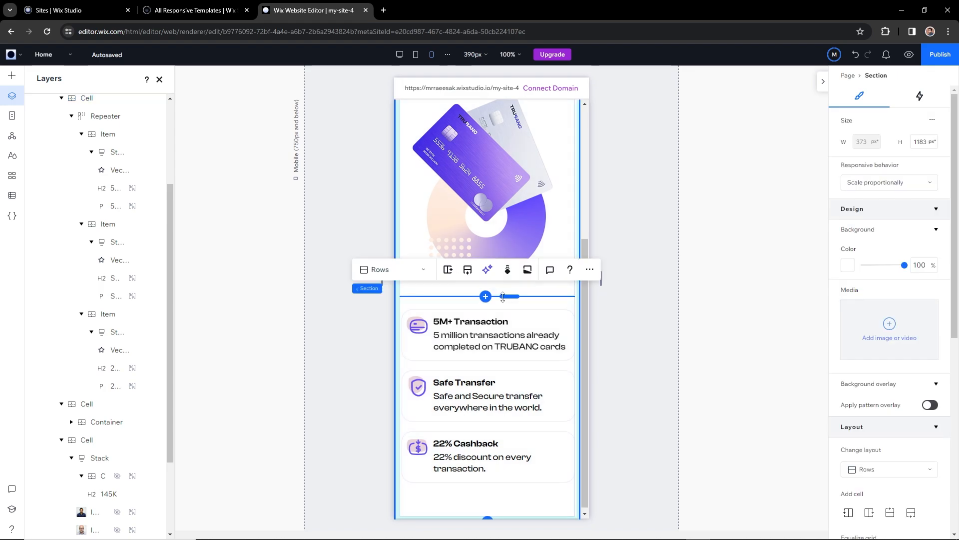
left_click_drag(505, 291, 509, 293)
left_click(620, 315)
Review the landing page layout at the mobile, tablet and desktop breakpoints.
scroll(529, 352, "up", 5)
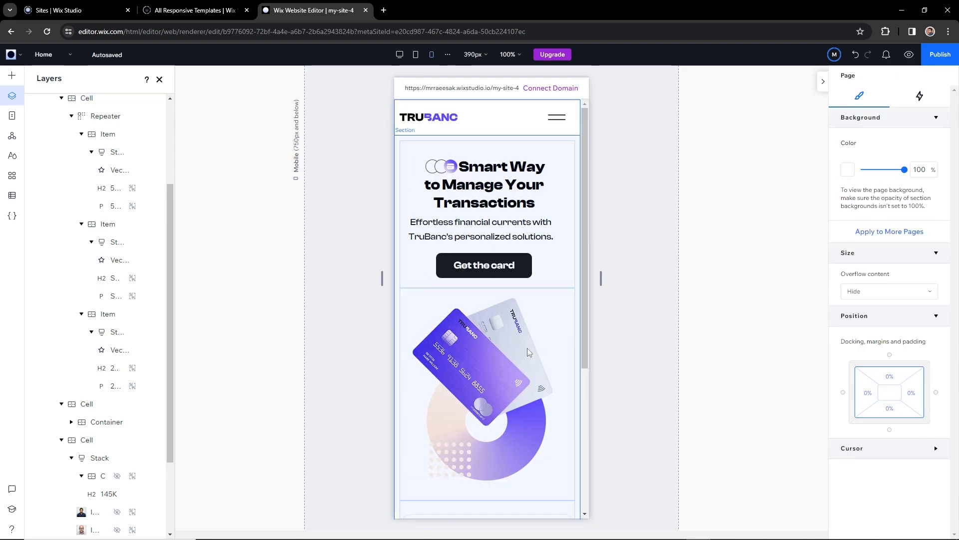
scroll(533, 288, "down", 5)
scroll(530, 309, "up", 5)
left_click(415, 54)
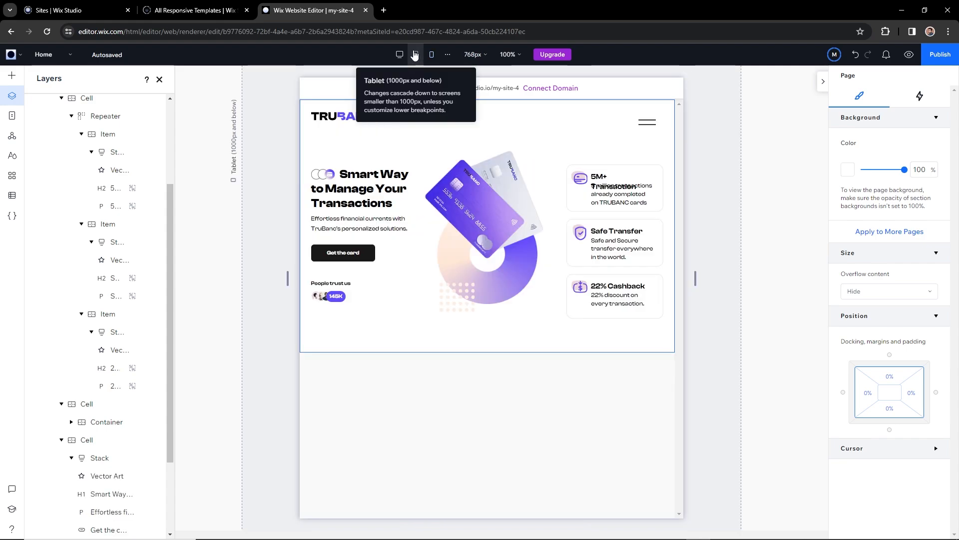
left_click(398, 54)
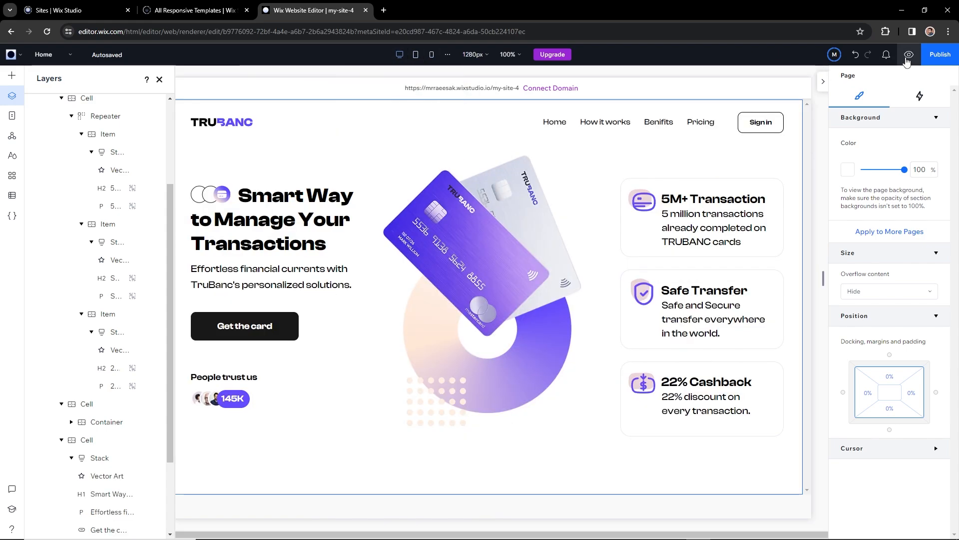
Preview the desktop page widened to about 1708 px, scroll through it, and return to editing.
left_click(908, 54)
left_click_drag(811, 290, 903, 296)
scroll(494, 290, "down", 3)
scroll(498, 292, "up", 3)
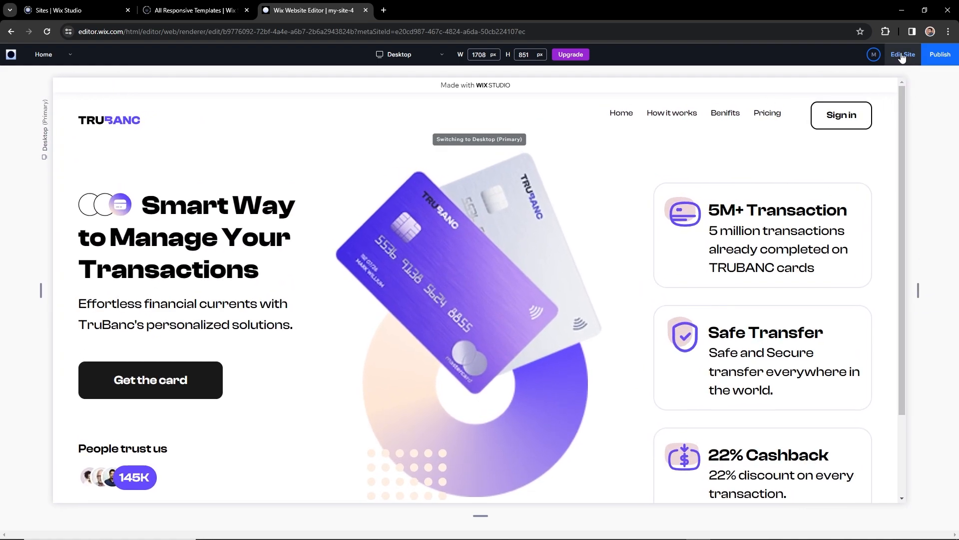
left_click(903, 54)
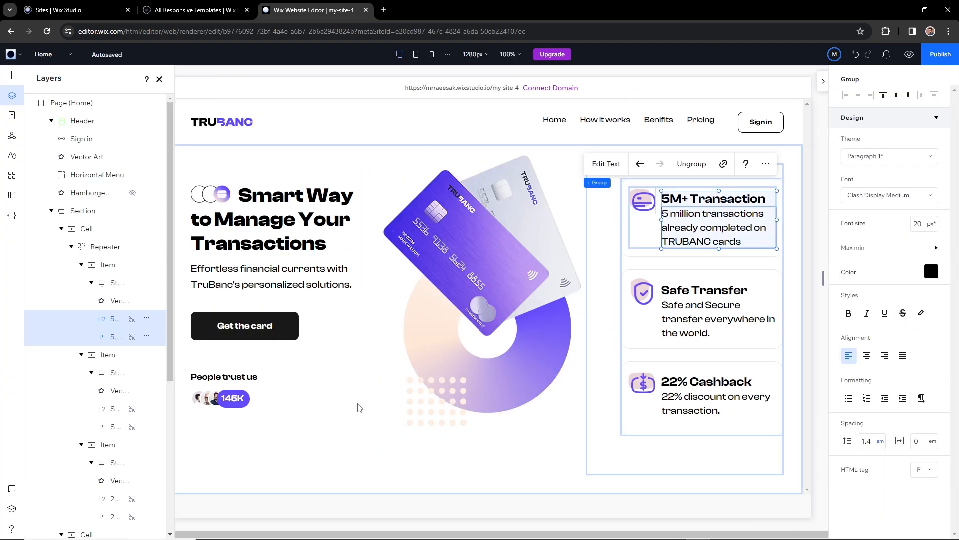
left_click(322, 410)
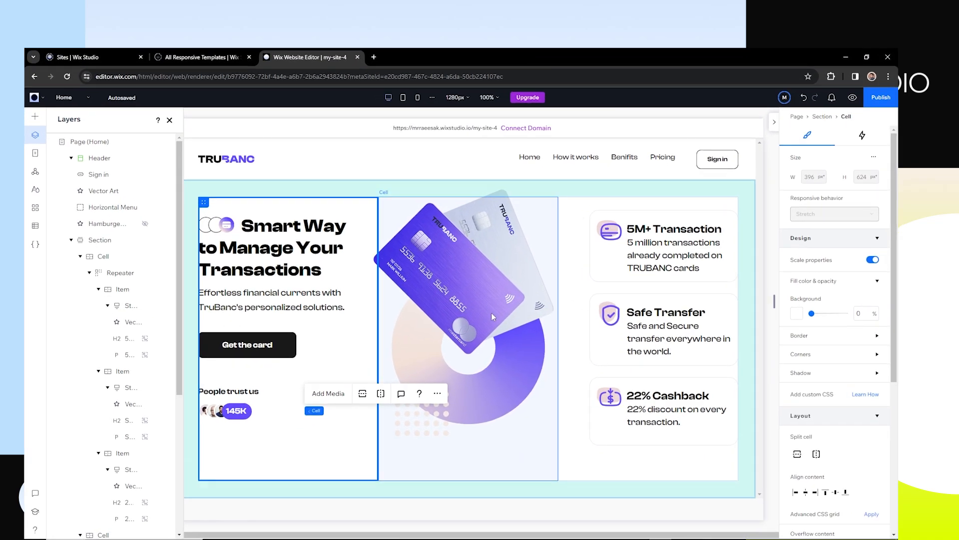
key("Escape")
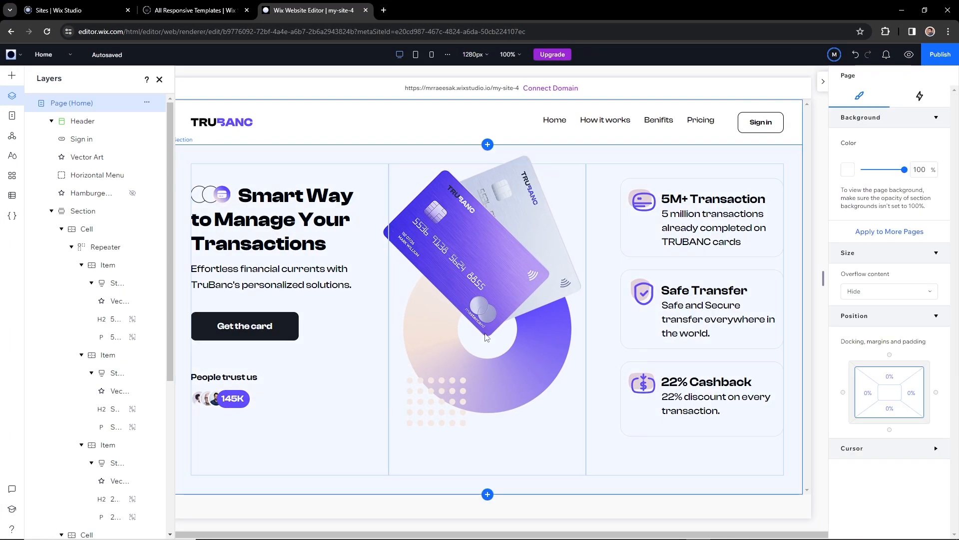
Add a Float entrance animation to the hero text stack on the desktop layout.
left_click(249, 249)
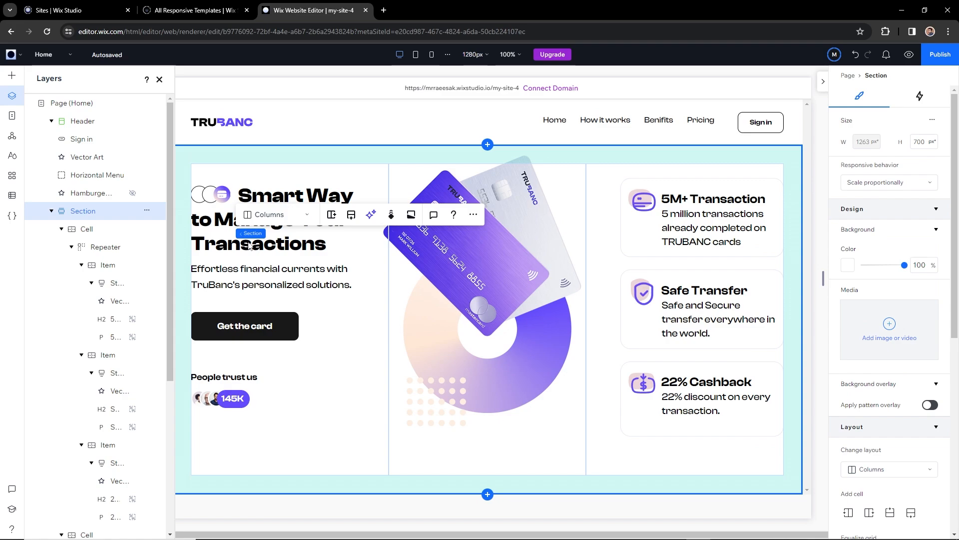
left_click(249, 245)
left_click(270, 276)
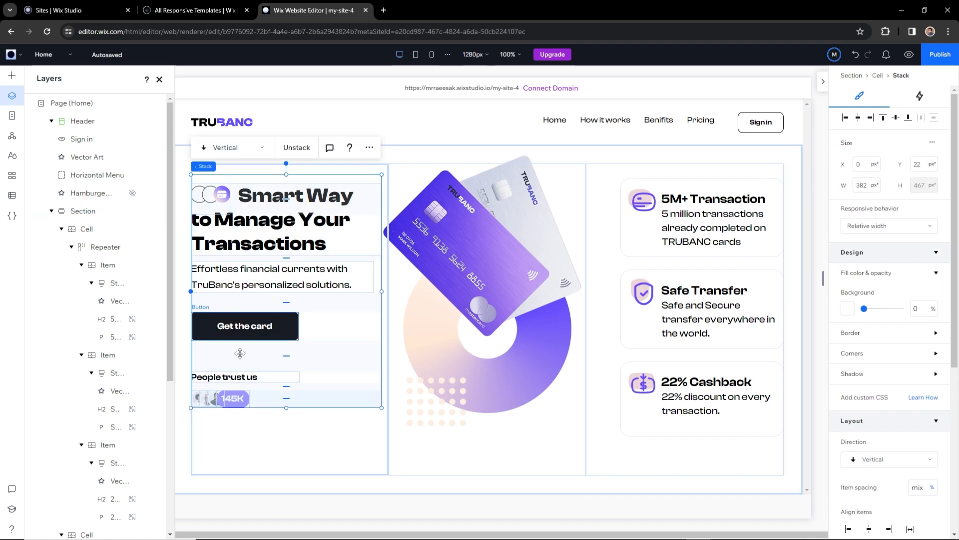
left_click(921, 100)
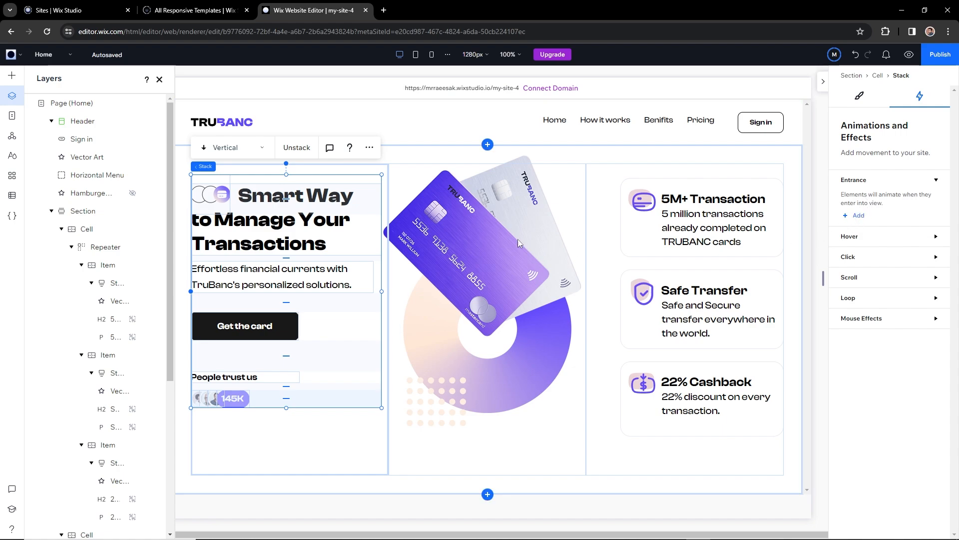
left_click(858, 219)
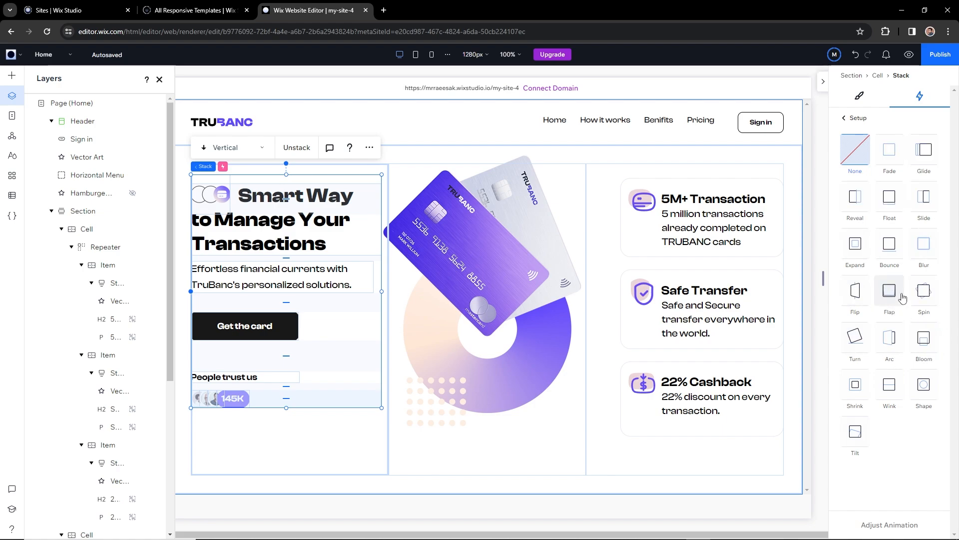
left_click(893, 204)
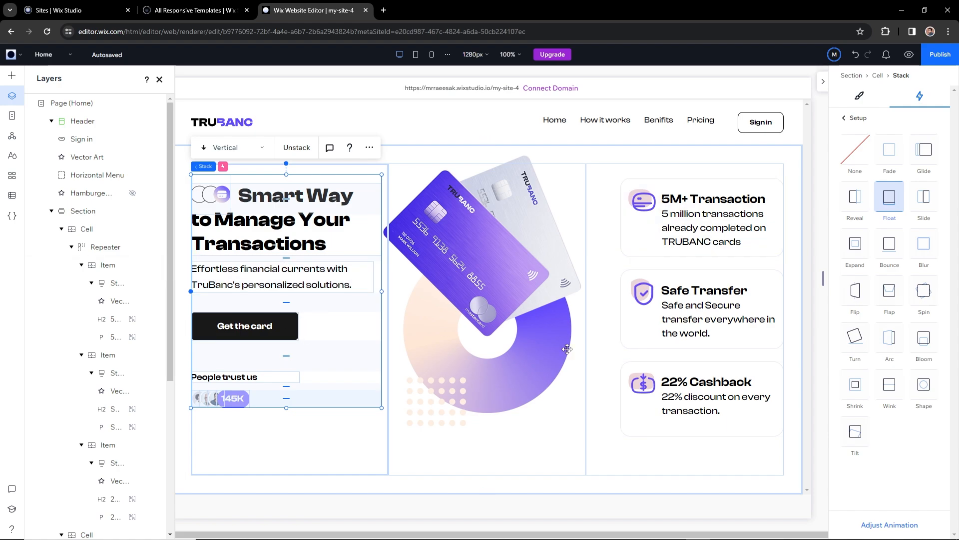
Set the hero stack's Float animation direction to From left and play it back.
left_click(880, 526)
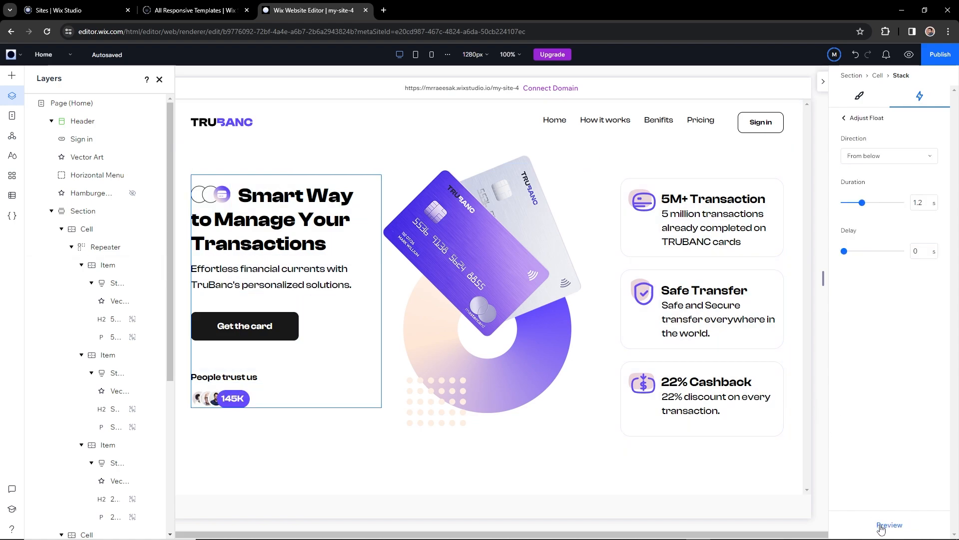
left_click(913, 157)
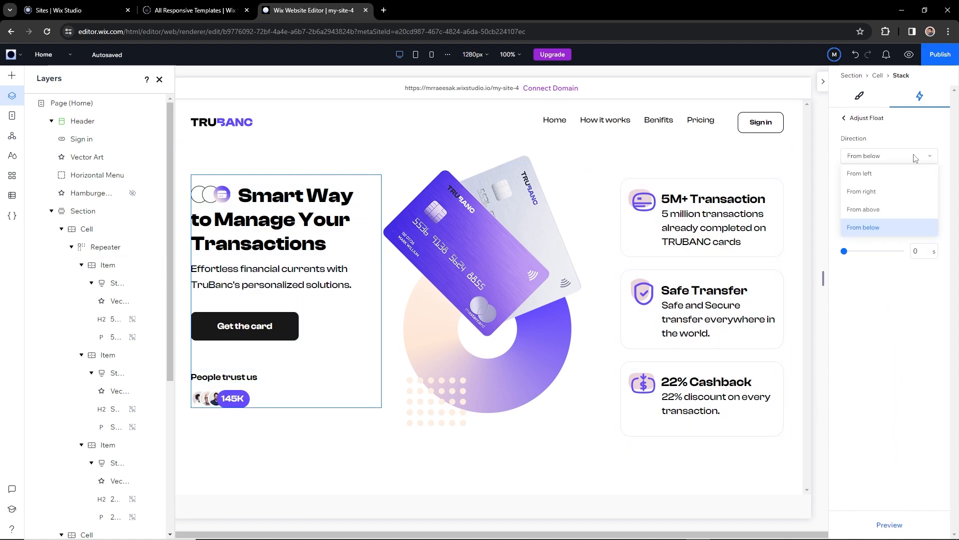
left_click(870, 175)
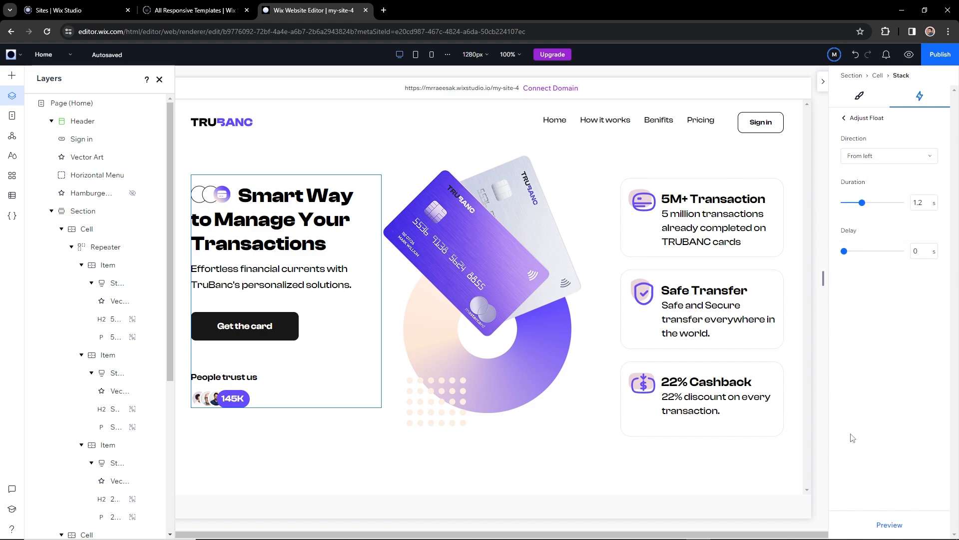
left_click(890, 525)
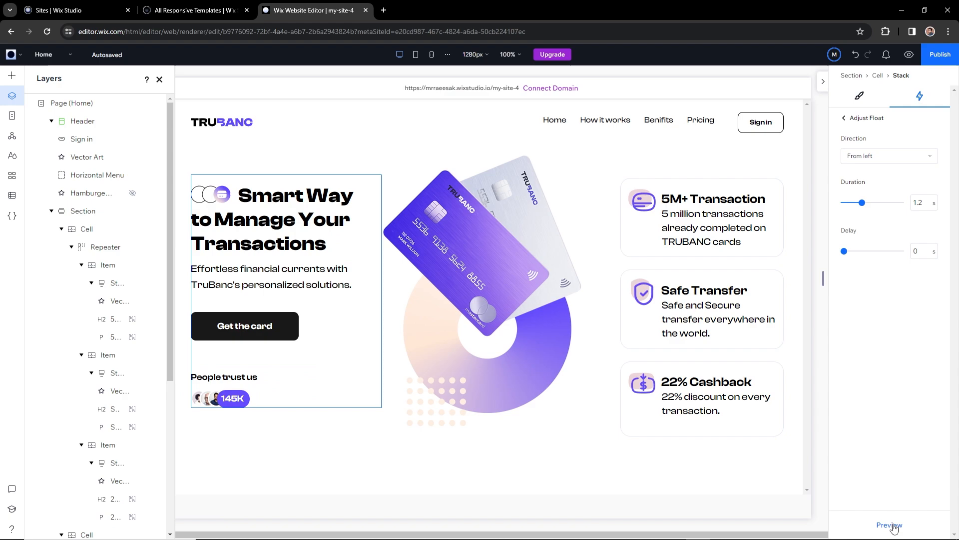
left_click(889, 525)
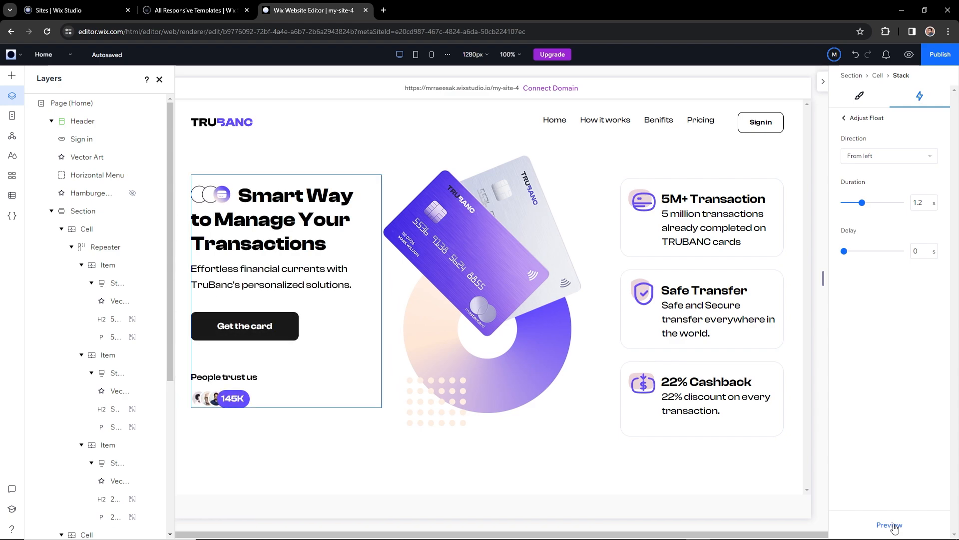
Add a Float entrance animation with direction From right to the feature card items, and preview the page.
left_click(665, 252)
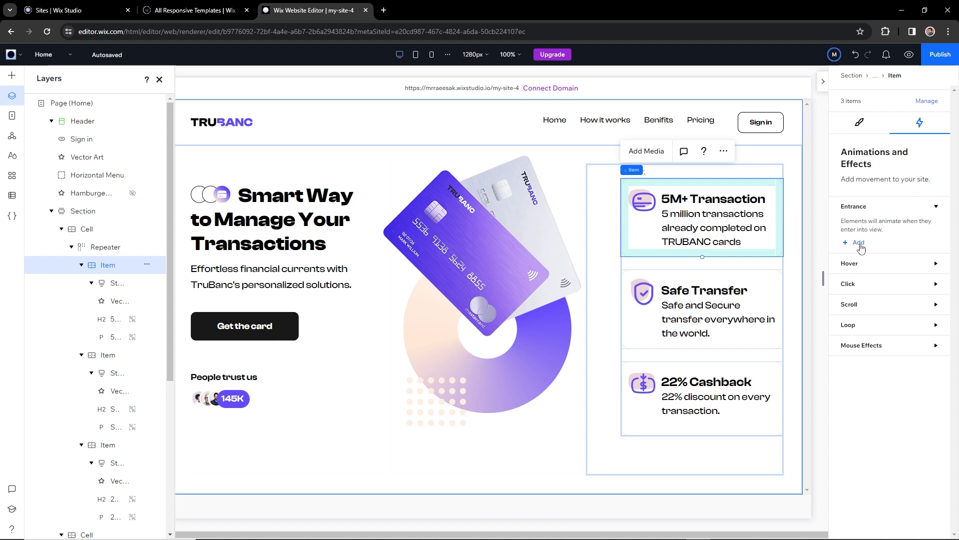
left_click(859, 243)
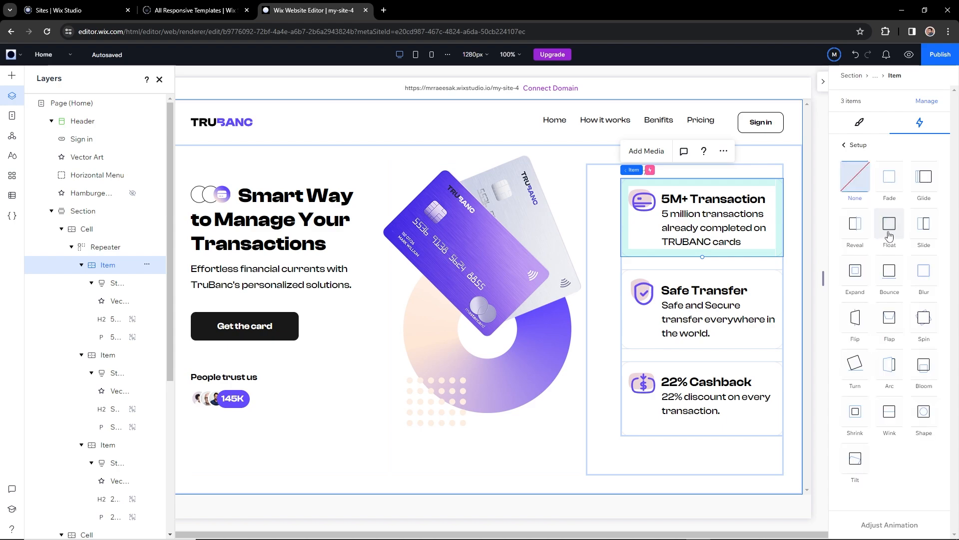
left_click(889, 234)
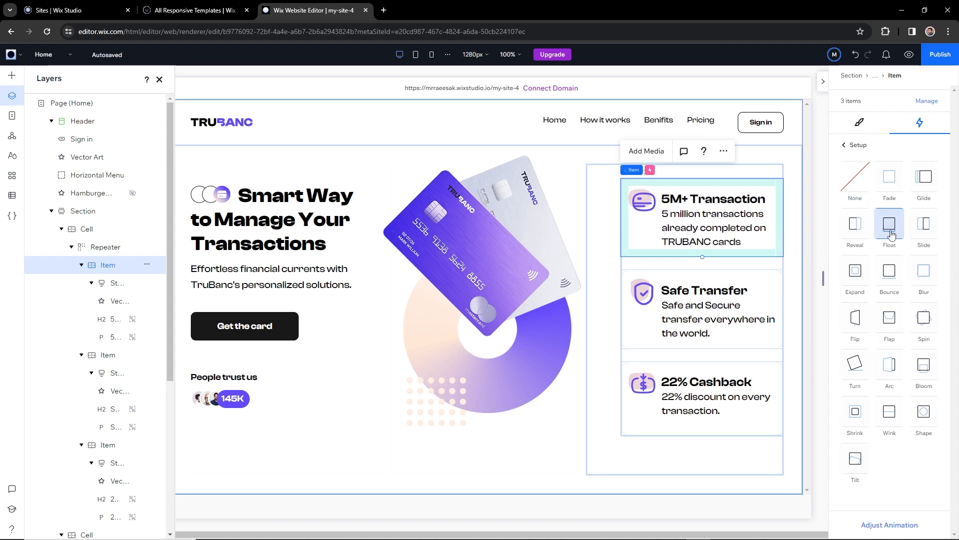
left_click(899, 526)
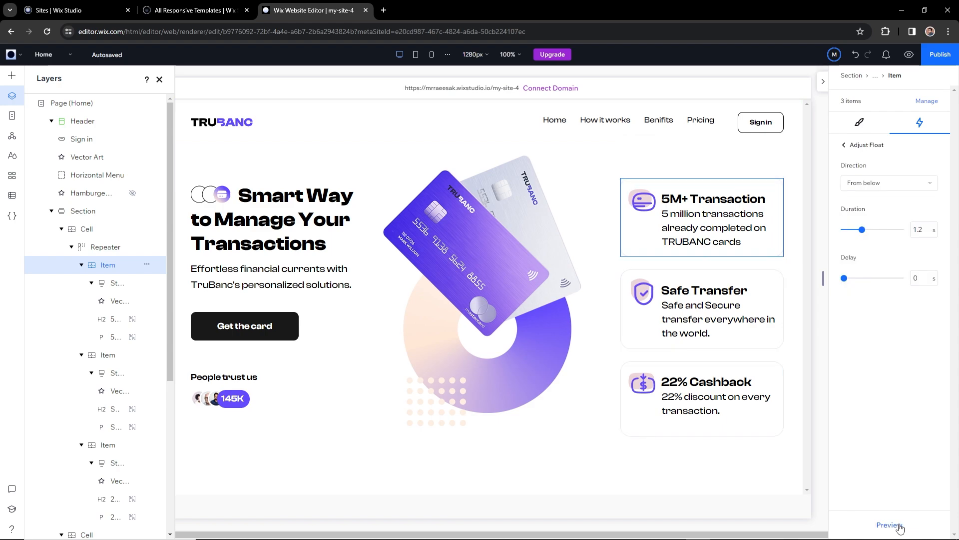
left_click(889, 183)
left_click(878, 218)
left_click(805, 367)
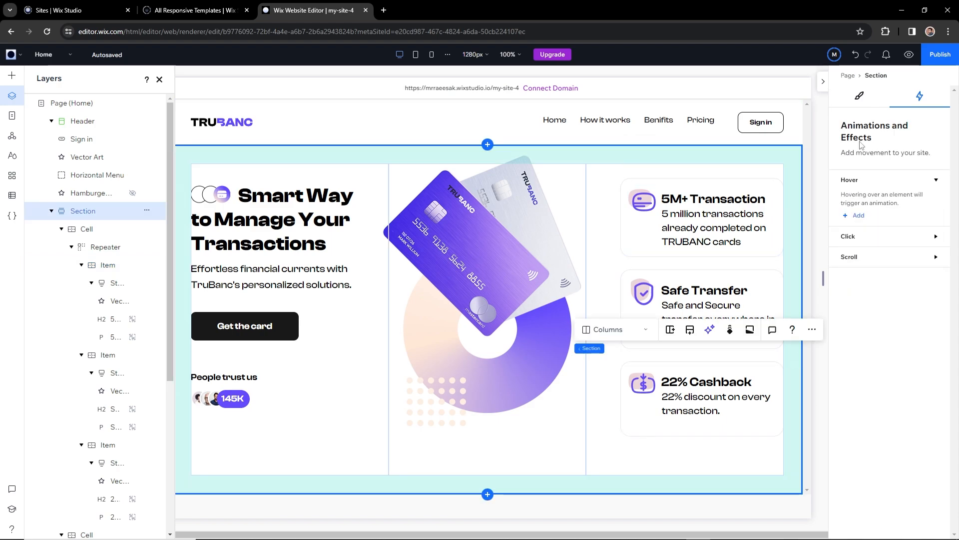
left_click(909, 54)
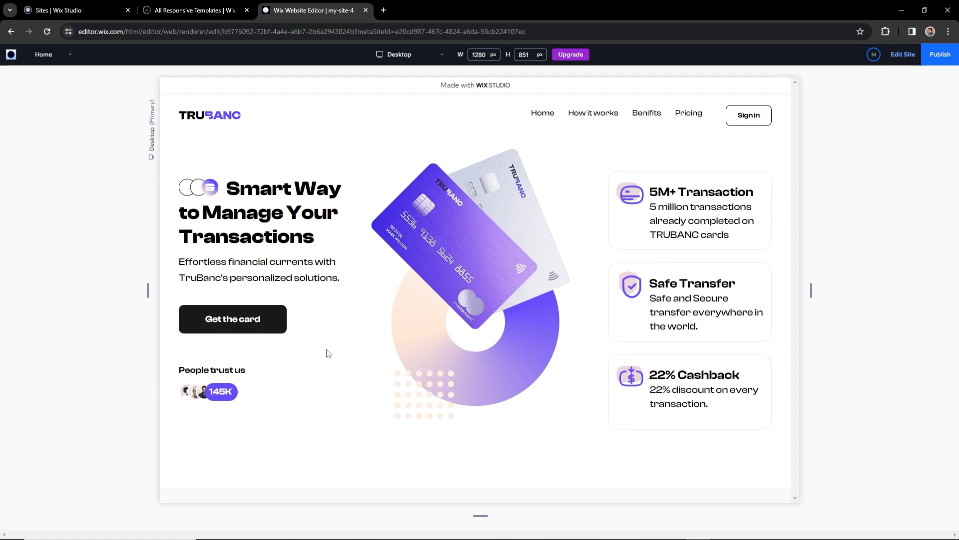
left_click(902, 54)
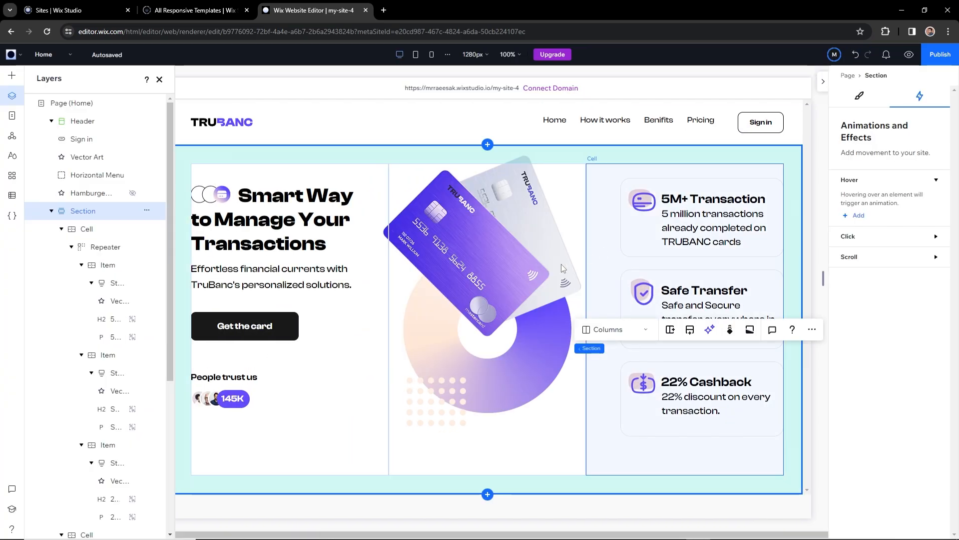
Add a Spin entrance animation to the purple ring image behind the bank cards.
left_click(501, 375)
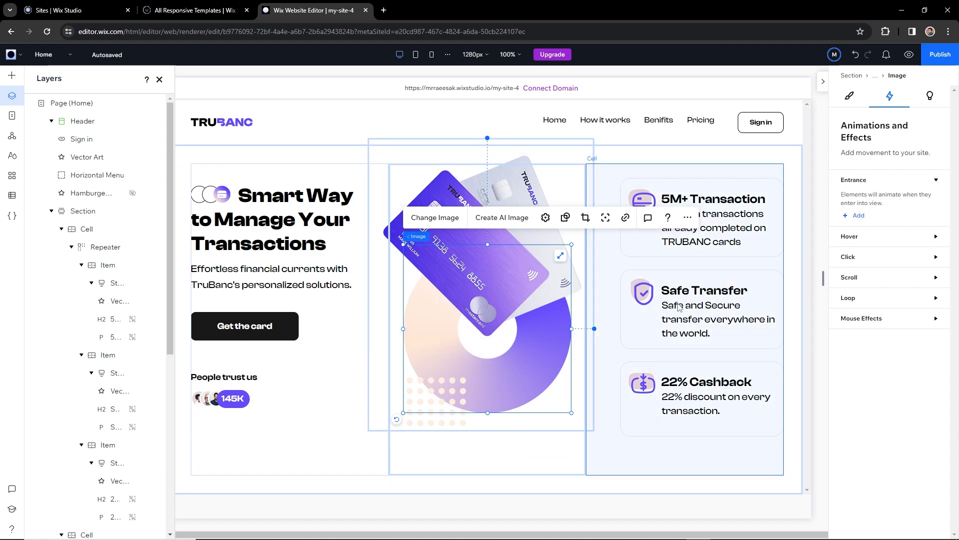
left_click(859, 216)
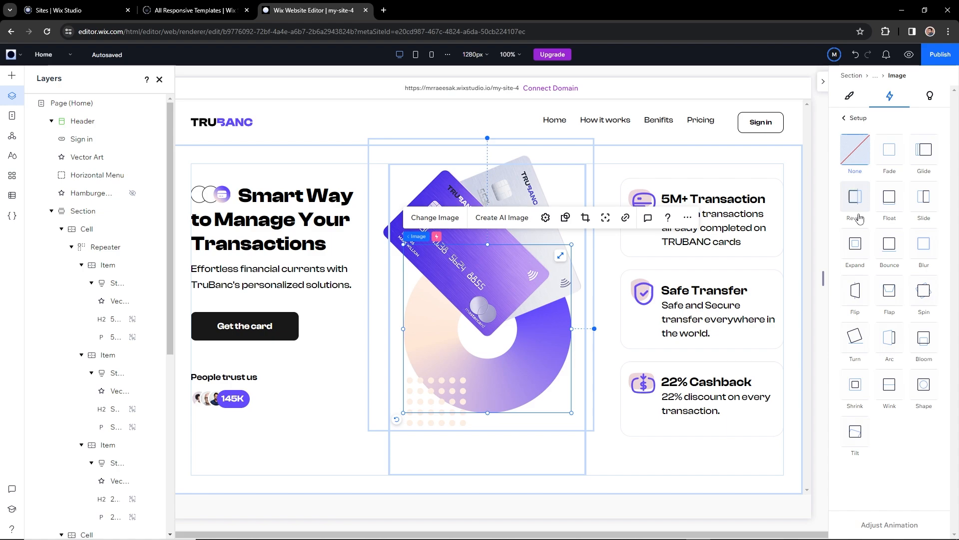
left_click(924, 293)
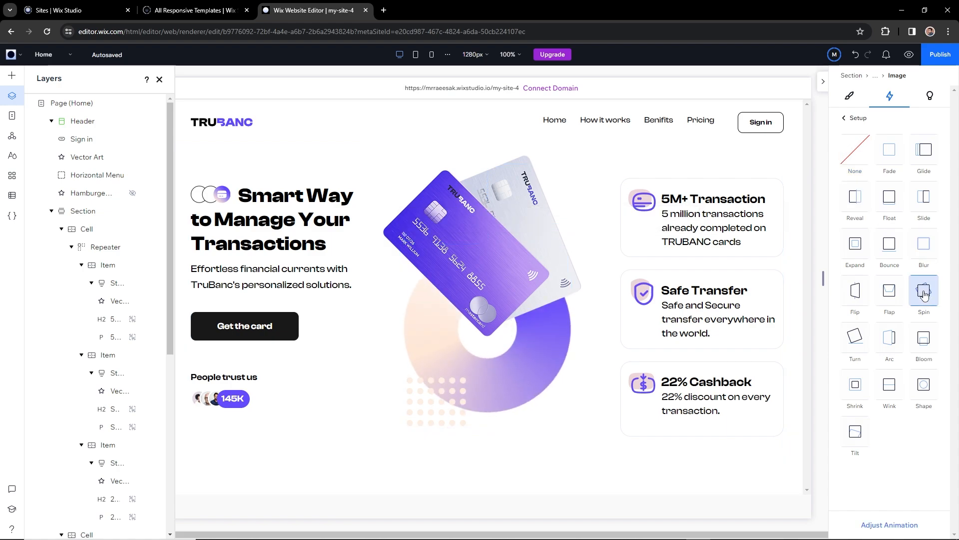
Set the ring's Spin animation to Counter-clockwise with 100% scale and easeInOutSine easing, and play it back.
left_click(889, 523)
left_click(920, 236)
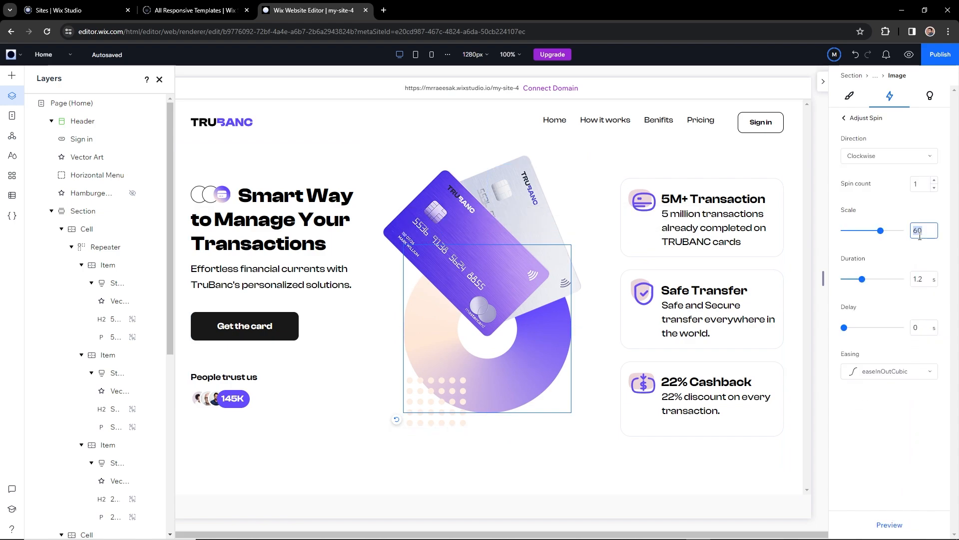
type("100")
left_click(903, 156)
left_click(898, 192)
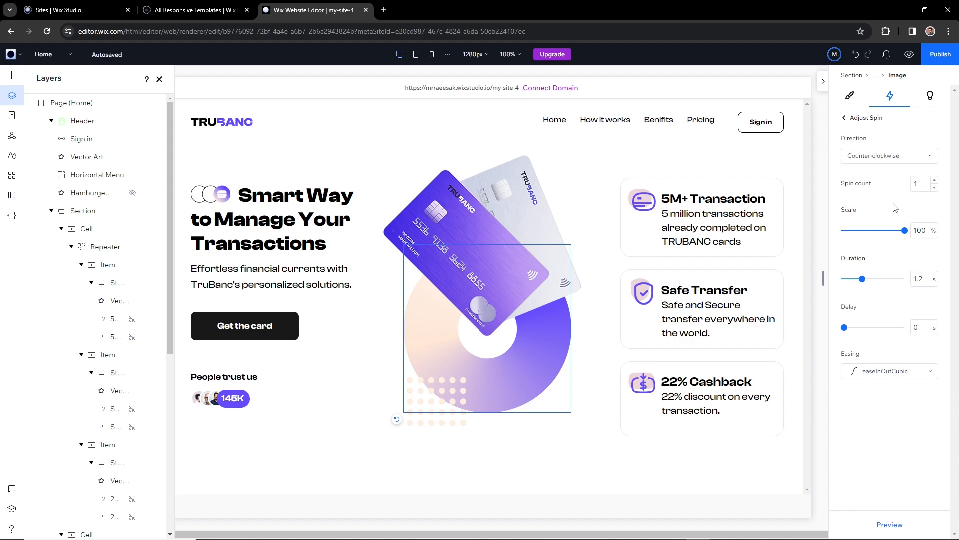
left_click(901, 380)
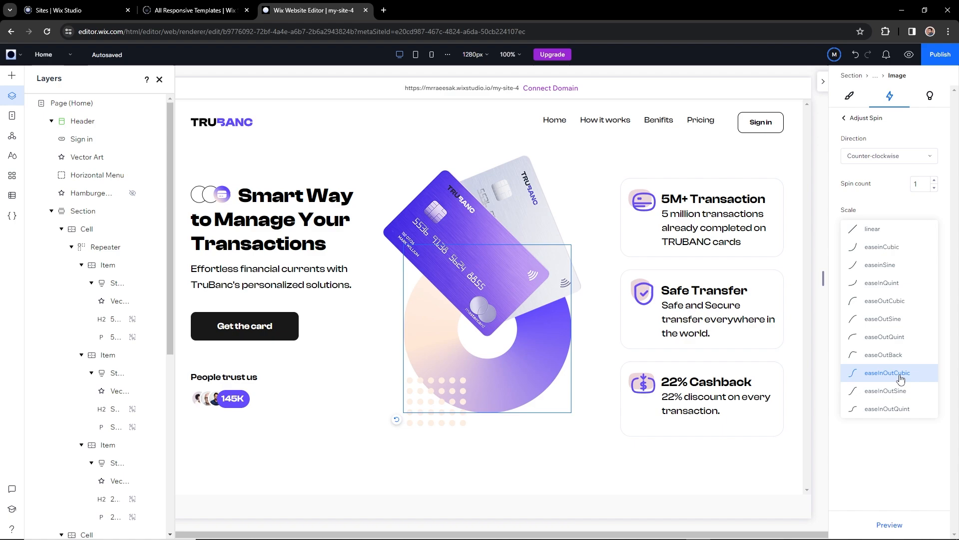
left_click(892, 391)
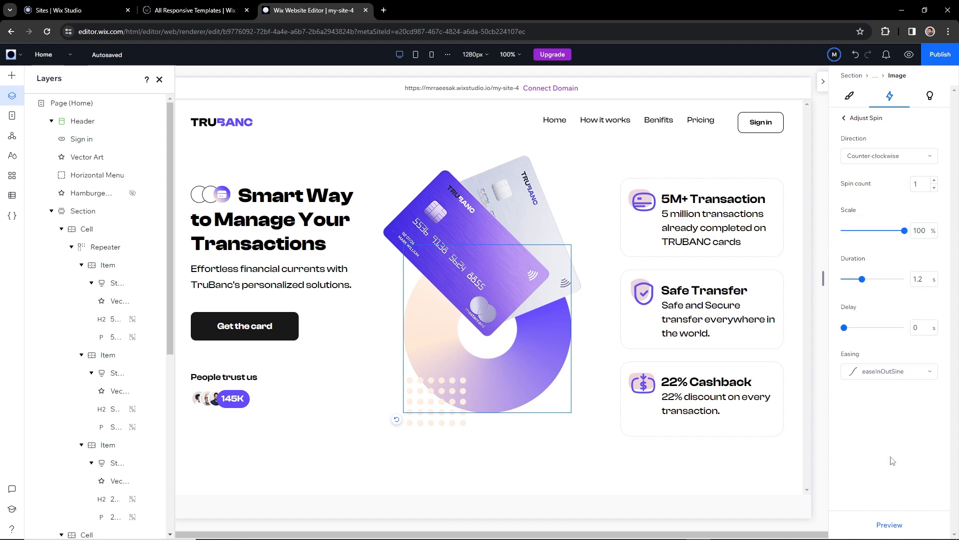
left_click(887, 524)
Add a Turn entrance animation with a 1.5 s delay to the purple bank card image and play it back.
left_click(454, 224)
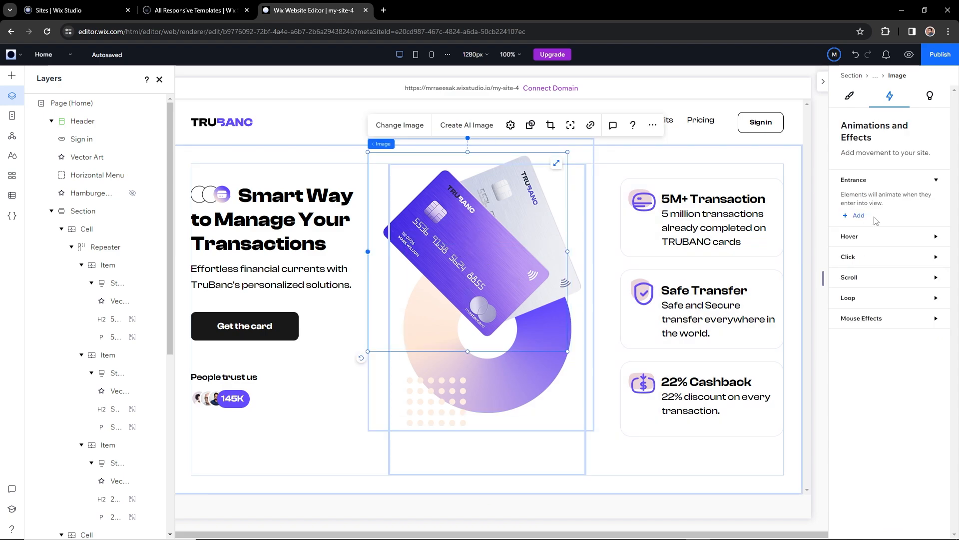
left_click(859, 215)
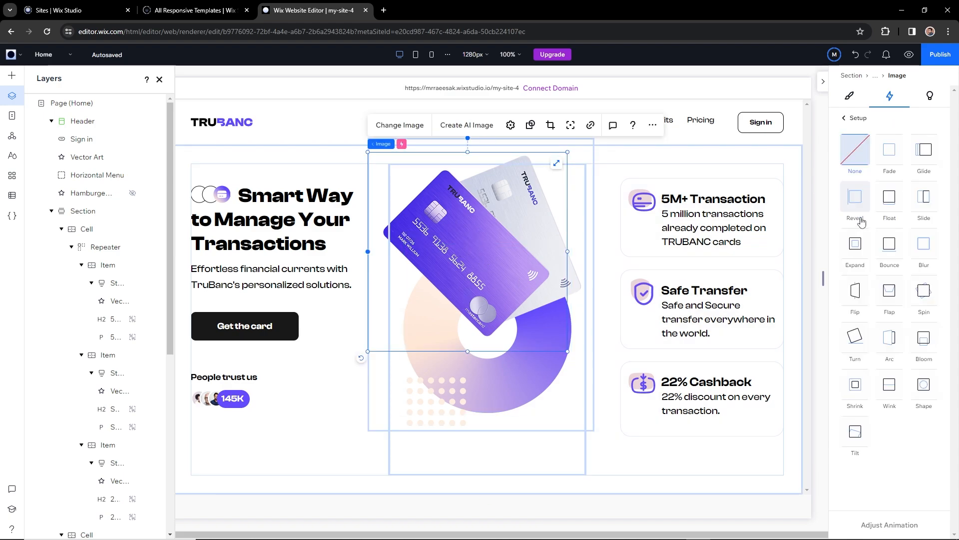
left_click(858, 345)
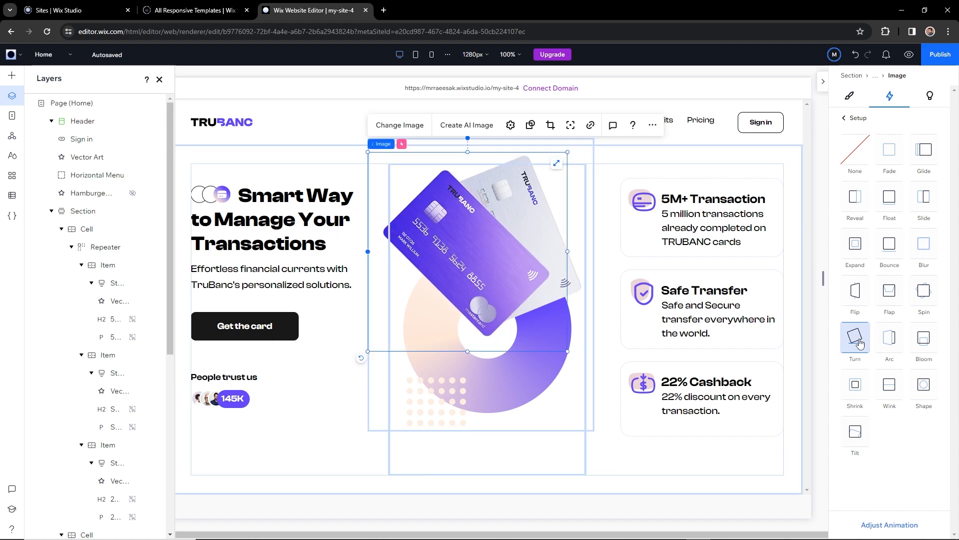
left_click(887, 525)
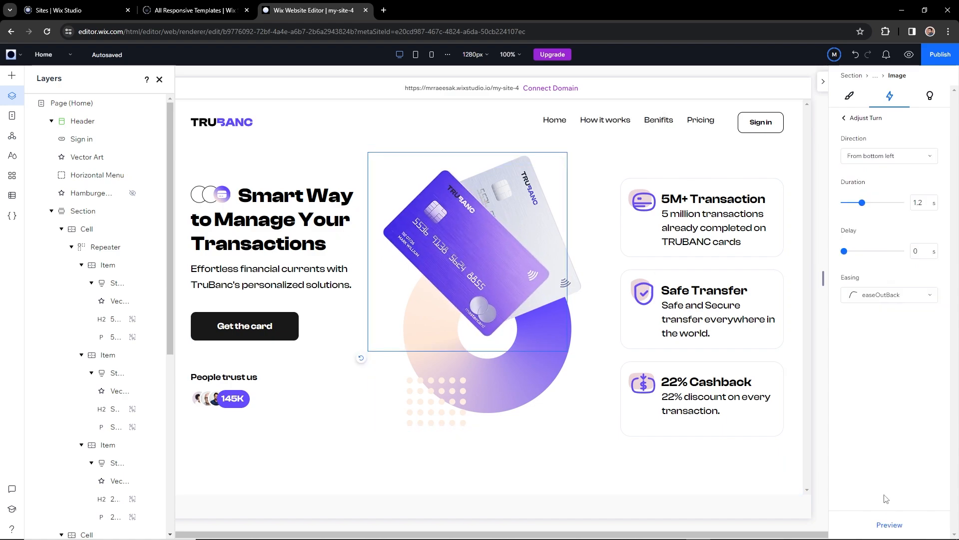
left_click(925, 254)
type("0.5")
key("Return")
left_click(890, 524)
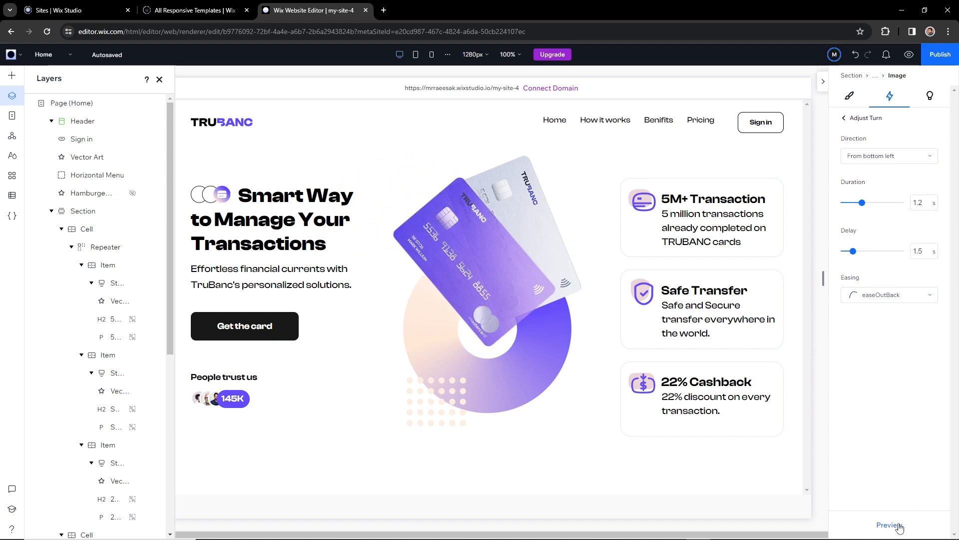
Add a Turn entrance animation to the light grey bank card image and open its delay for editing.
left_click(571, 273)
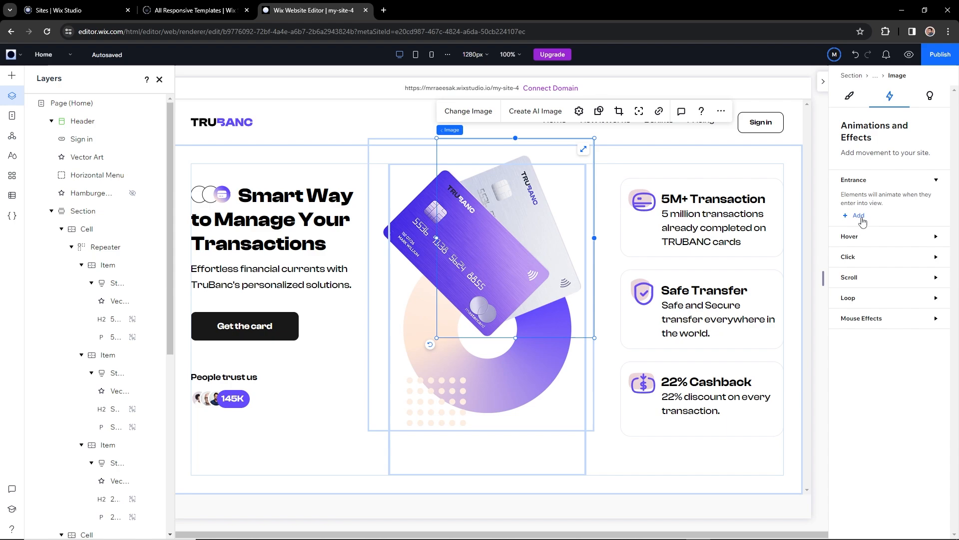
left_click(869, 197)
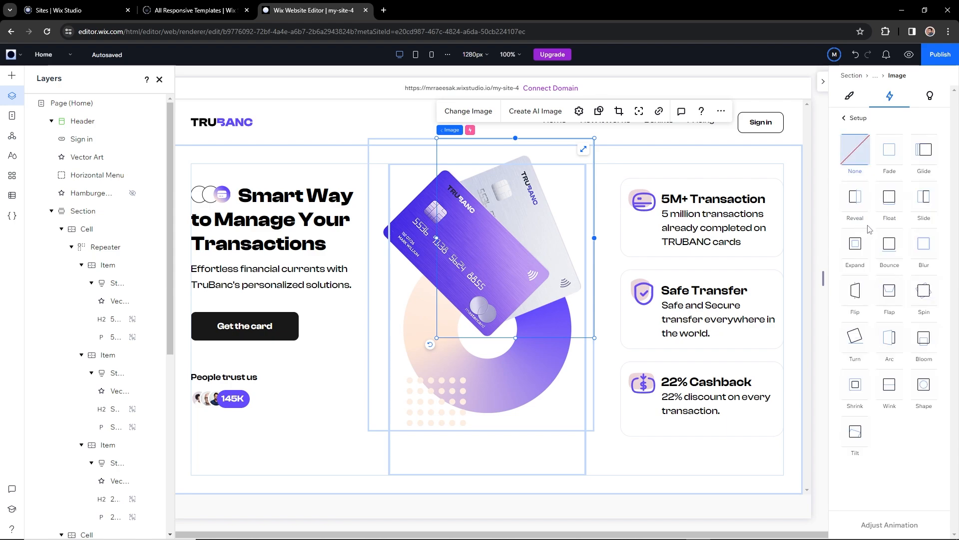
left_click(857, 339)
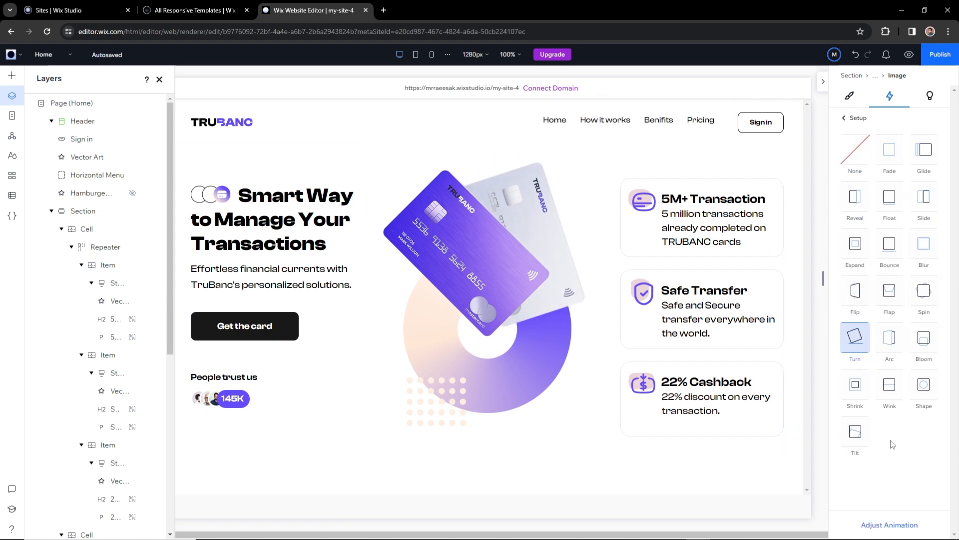
left_click(882, 522)
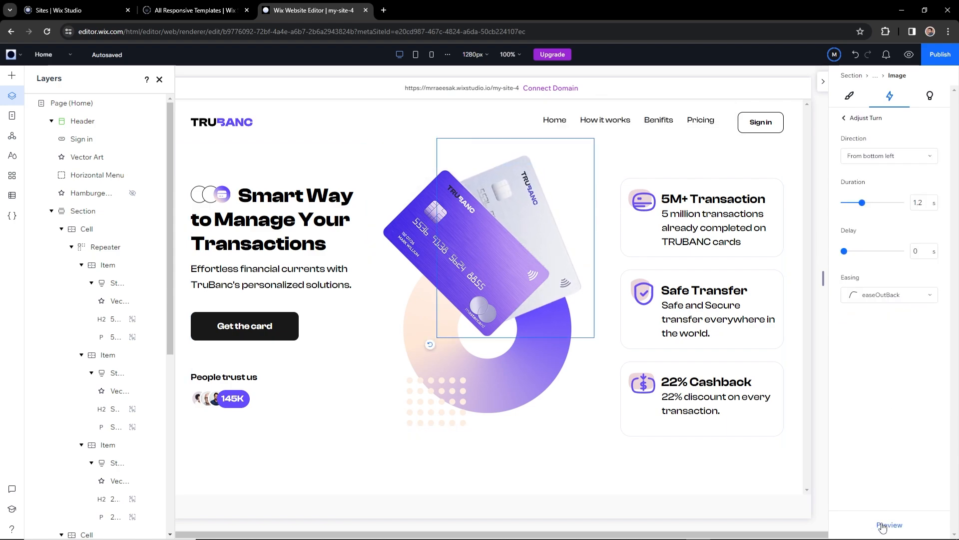
left_click(922, 253)
Add a Tilt entrance animation with a 1 s delay to the dot pattern vector, and preview the page.
left_click(449, 415)
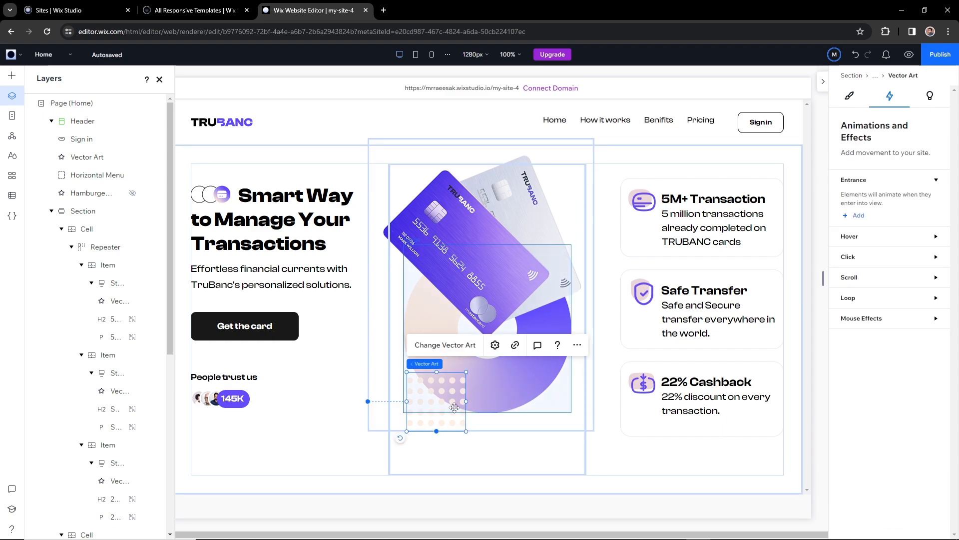
left_click(856, 216)
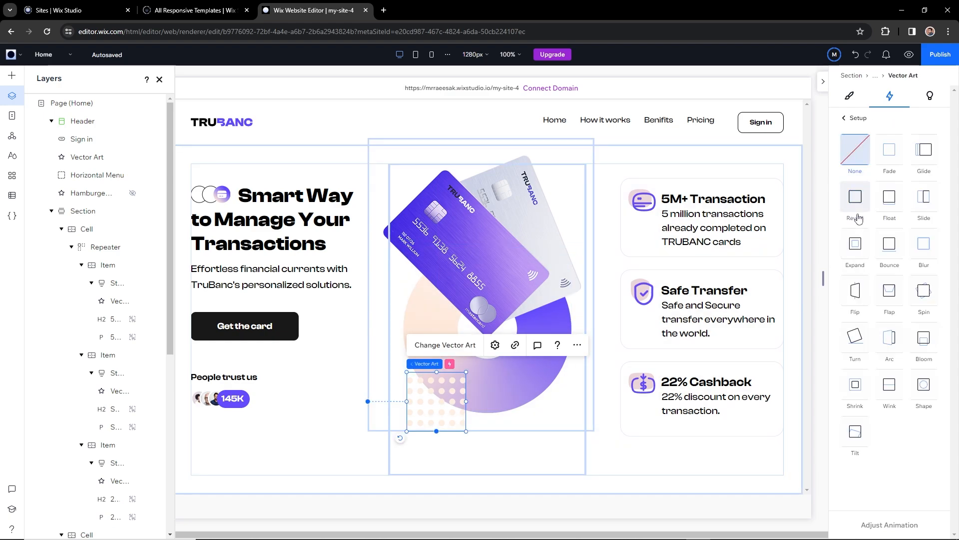
left_click(860, 433)
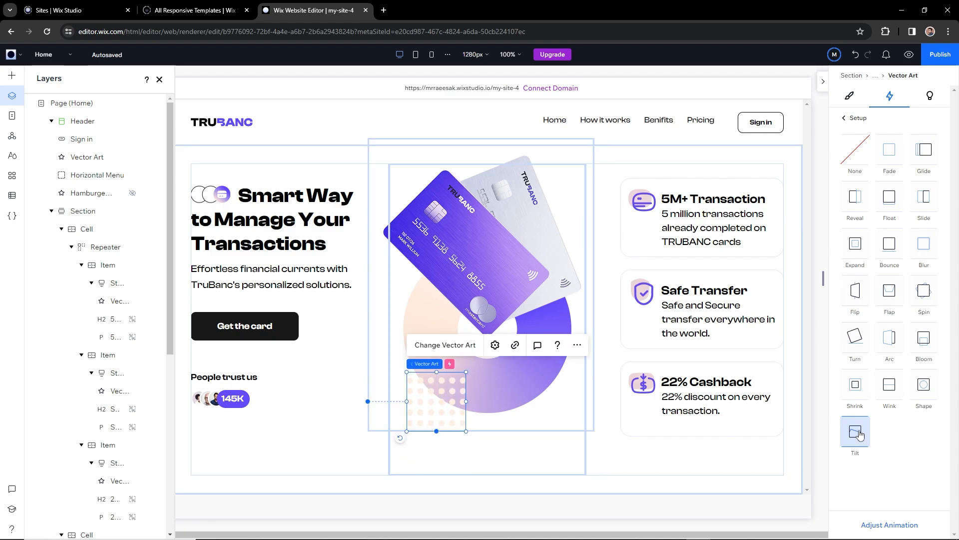
left_click(884, 519)
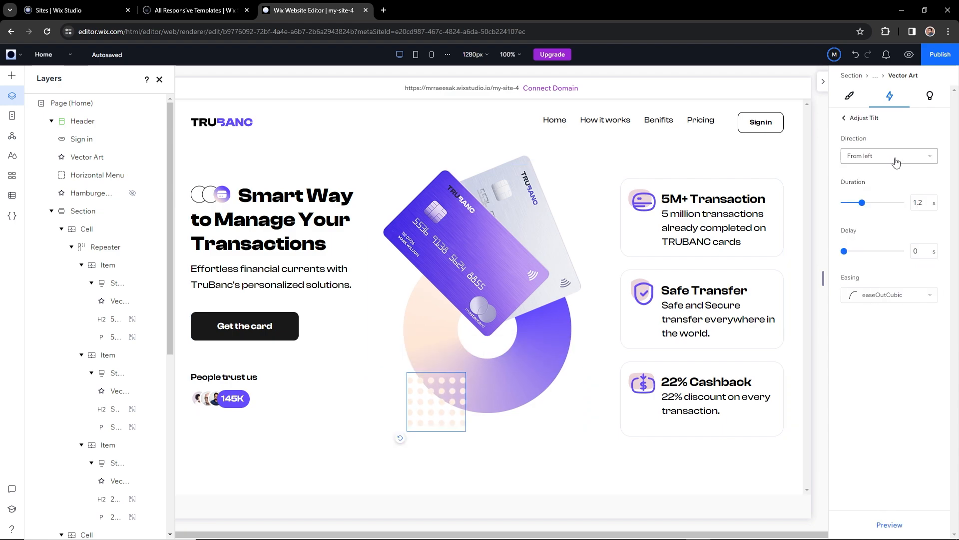
left_click(920, 257)
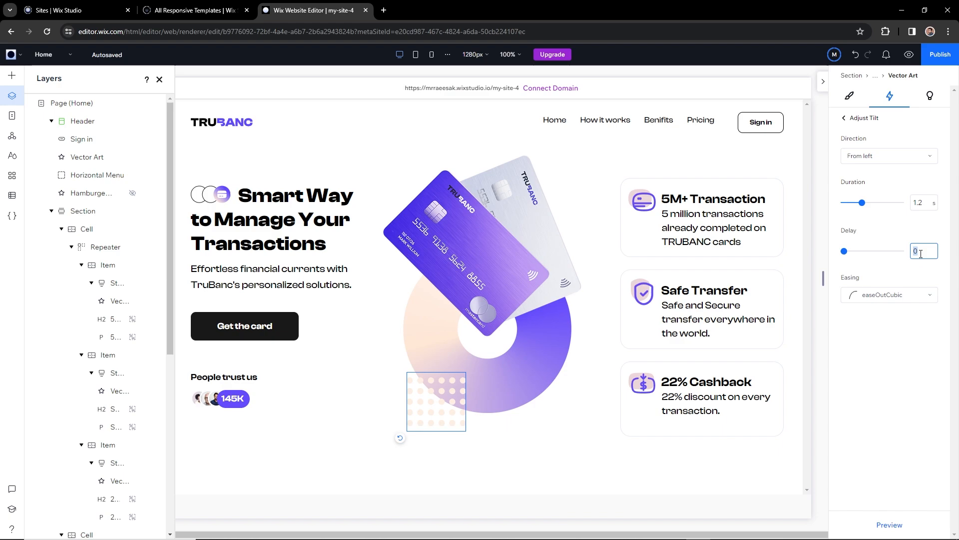
type("1")
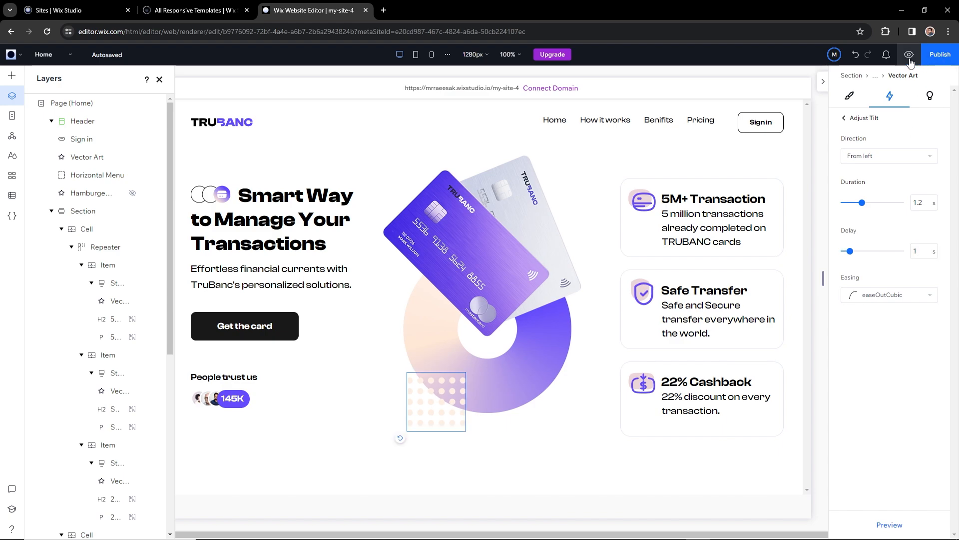
left_click(908, 56)
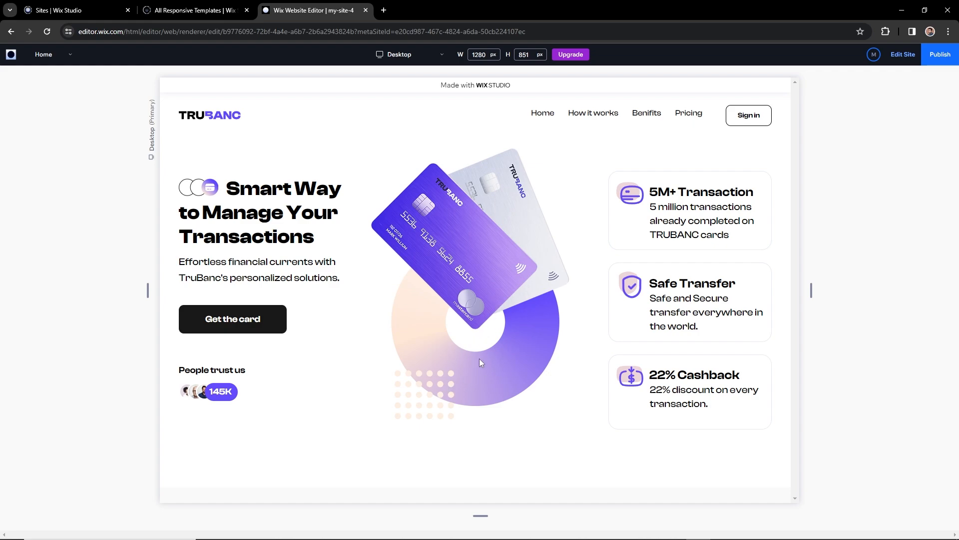
left_click(903, 54)
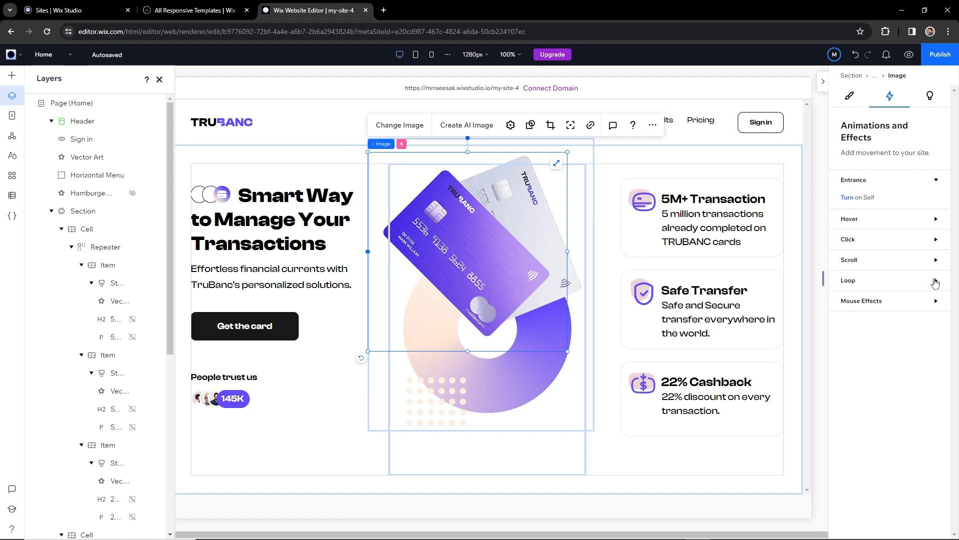
Add a Breathe loop animation with a 10 px distance to the purple bank card image and play it back.
left_click(935, 282)
left_click(857, 308)
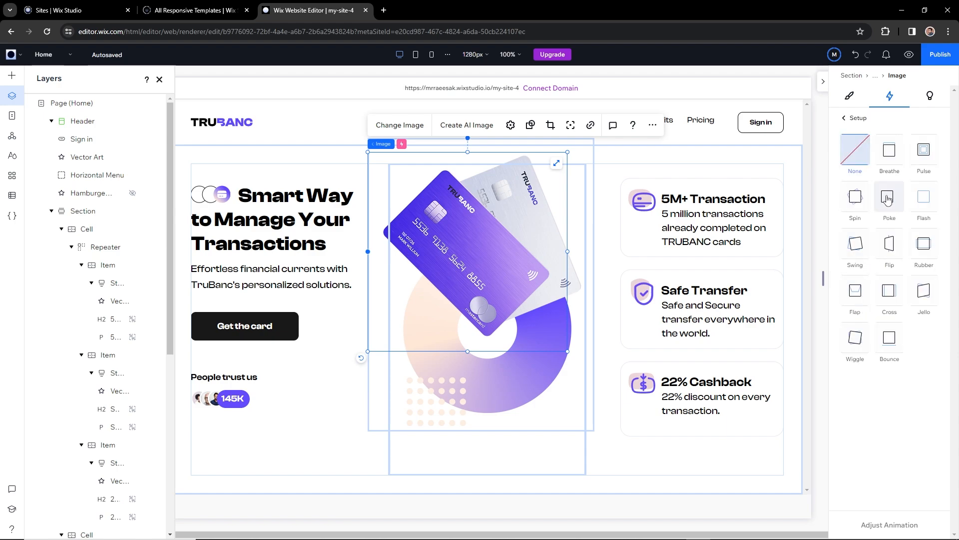
left_click(890, 151)
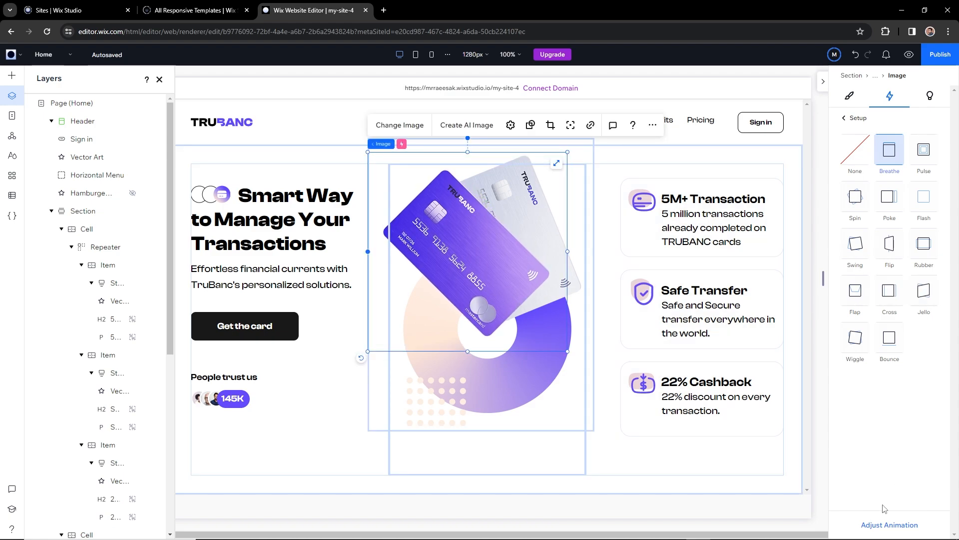
left_click(888, 526)
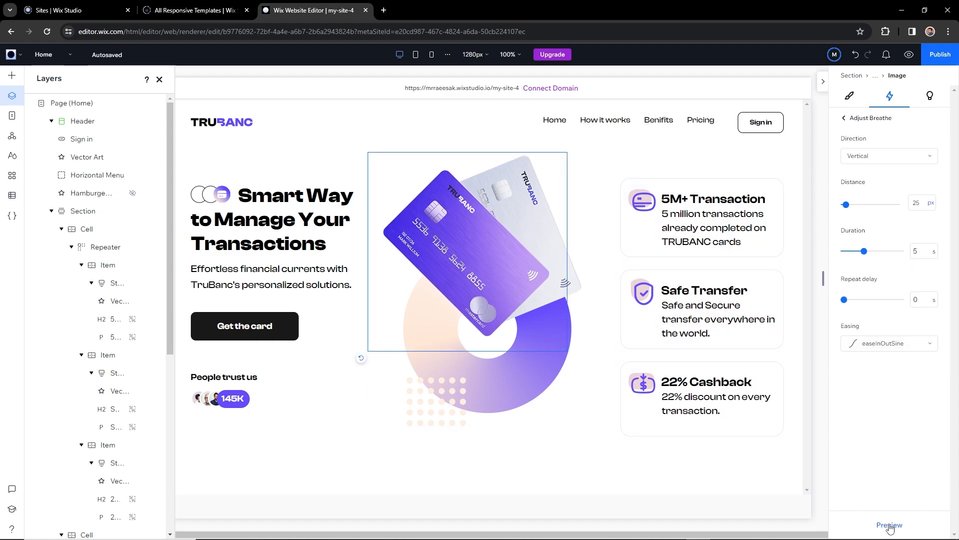
left_click(921, 209)
key("Return")
left_click(892, 526)
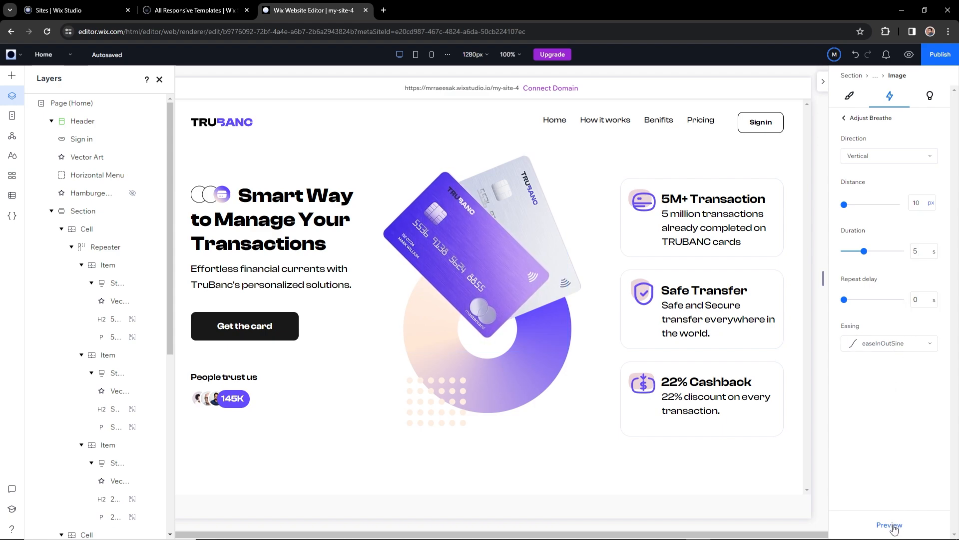
Add a Breathe loop animation with a 10 px distance to the light grey bank card image.
left_click(573, 279)
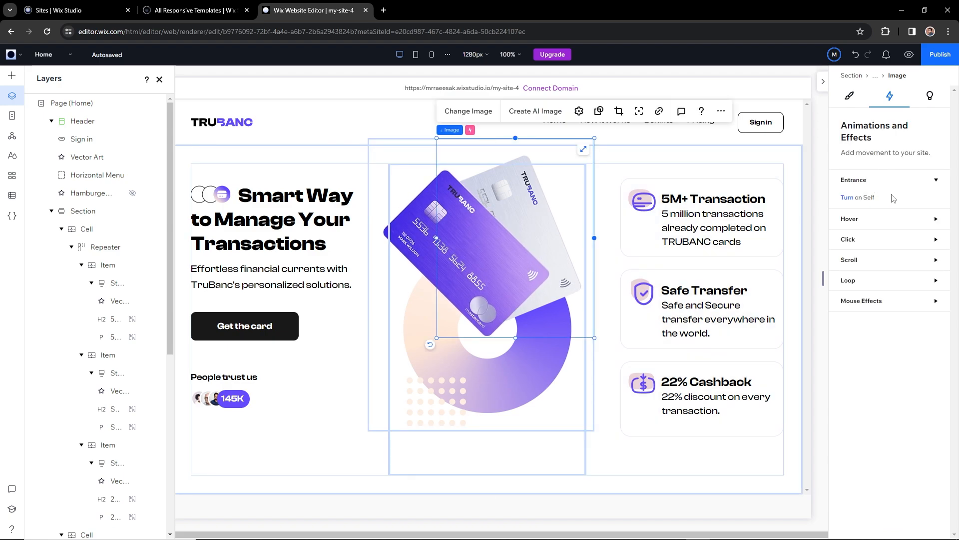
left_click(928, 281)
left_click(862, 310)
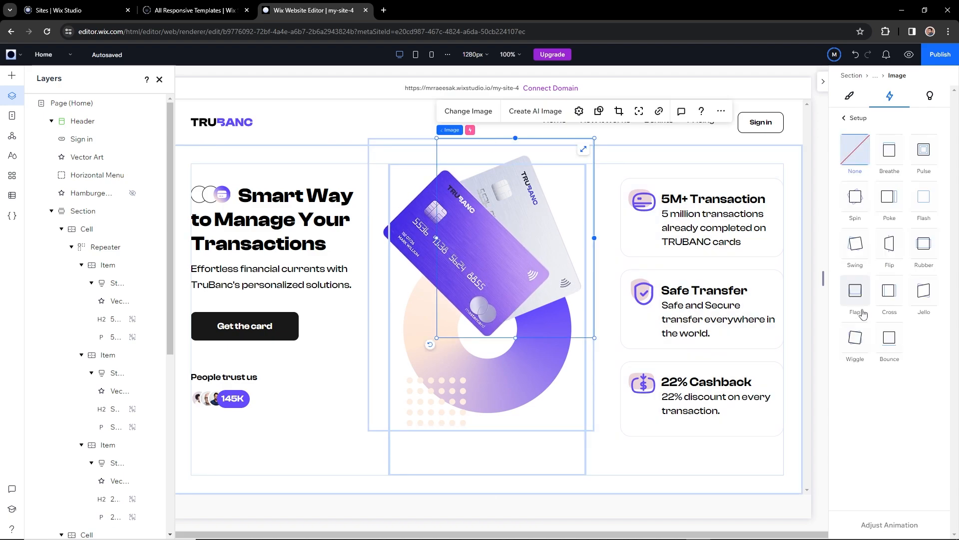
left_click(895, 157)
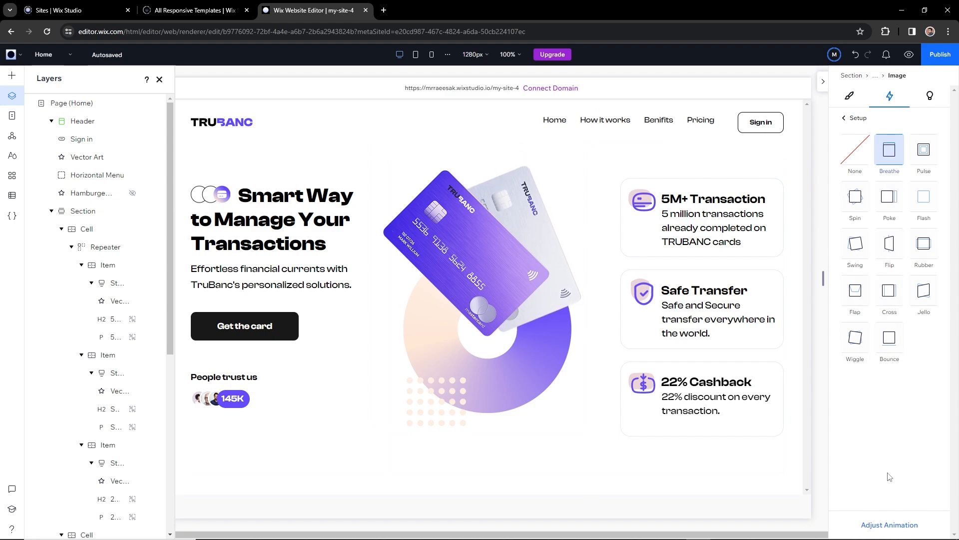
left_click(889, 524)
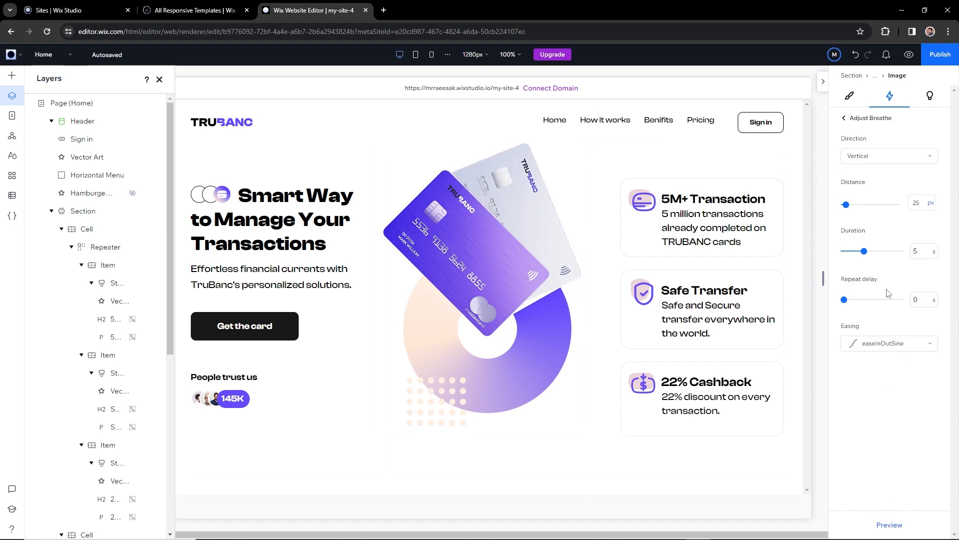
left_click(918, 203)
type("1")
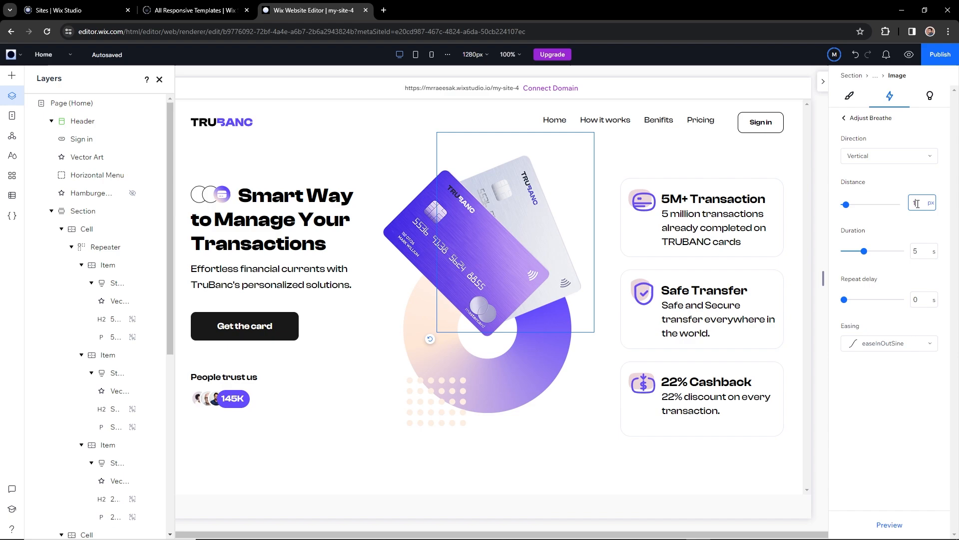
type("0")
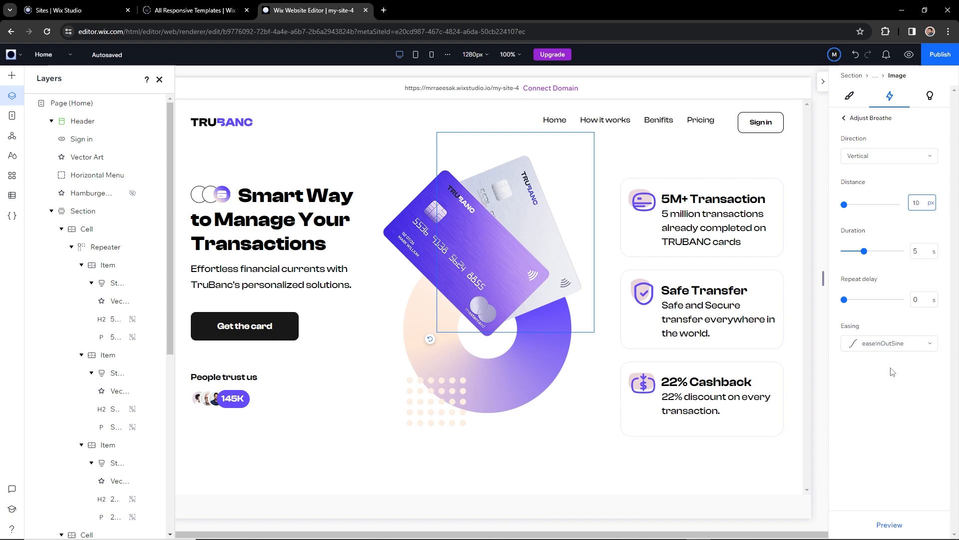
Preview the desktop page to check the entrance and loop animations, and return to editing.
left_click(666, 157)
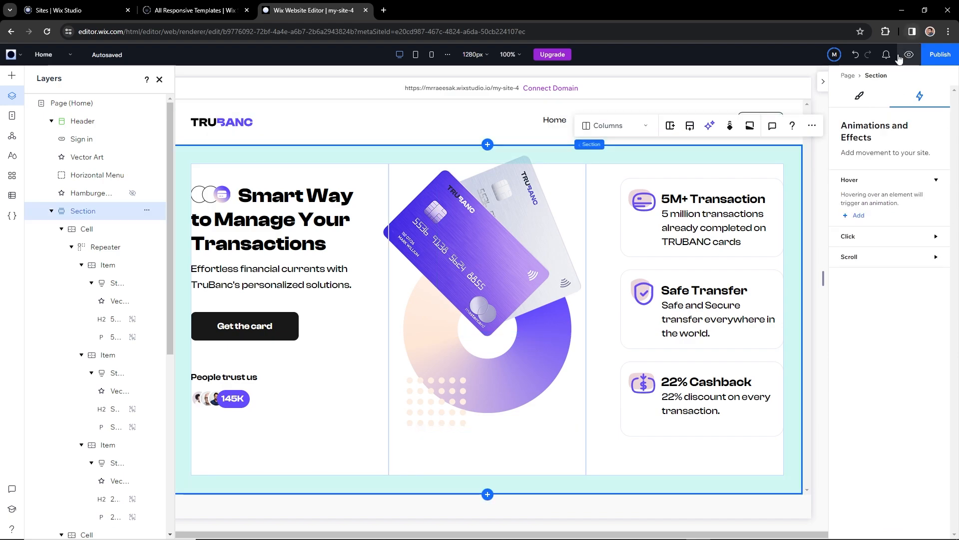
key("ctrl+alt+p")
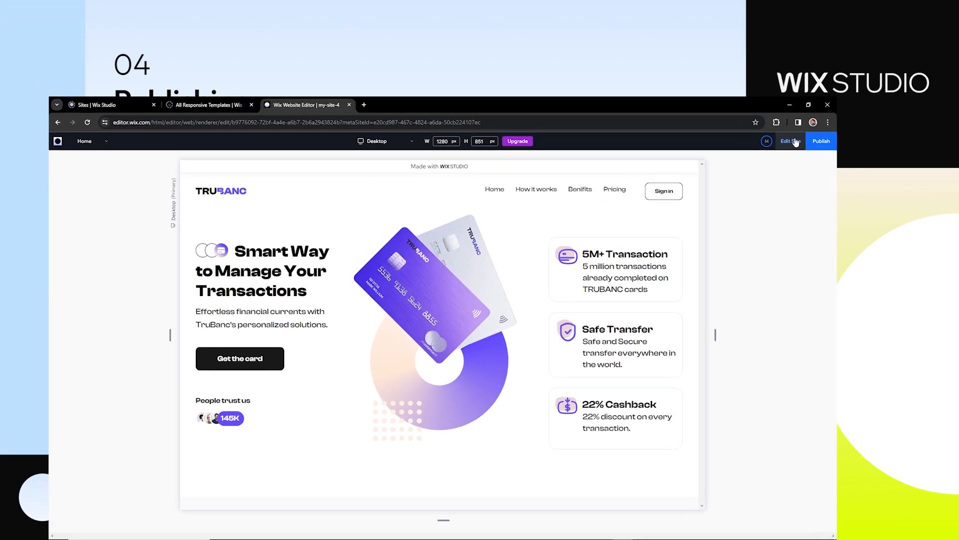
left_click(708, 205)
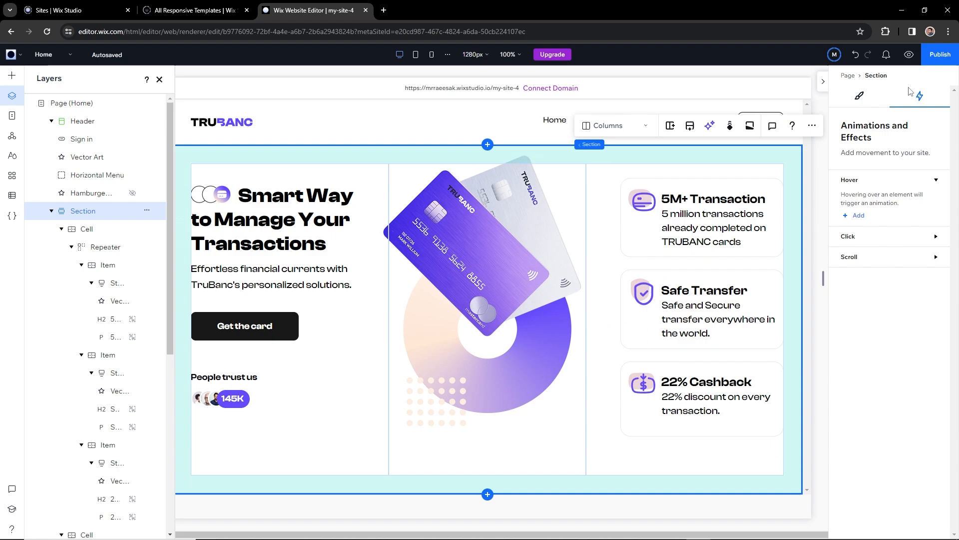
Publish the site on a free Wix Studio domain with the address ending "trubanc".
left_click(942, 56)
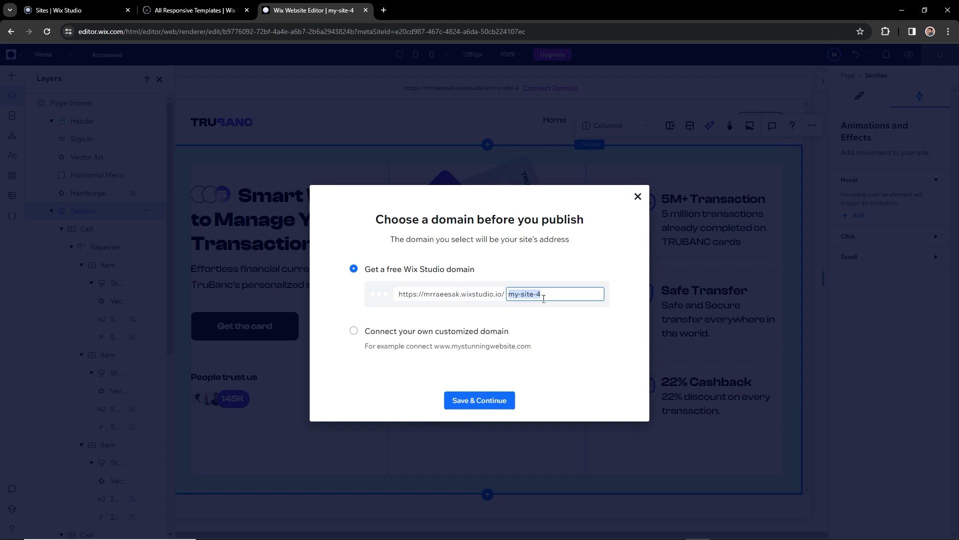
type("trubanc")
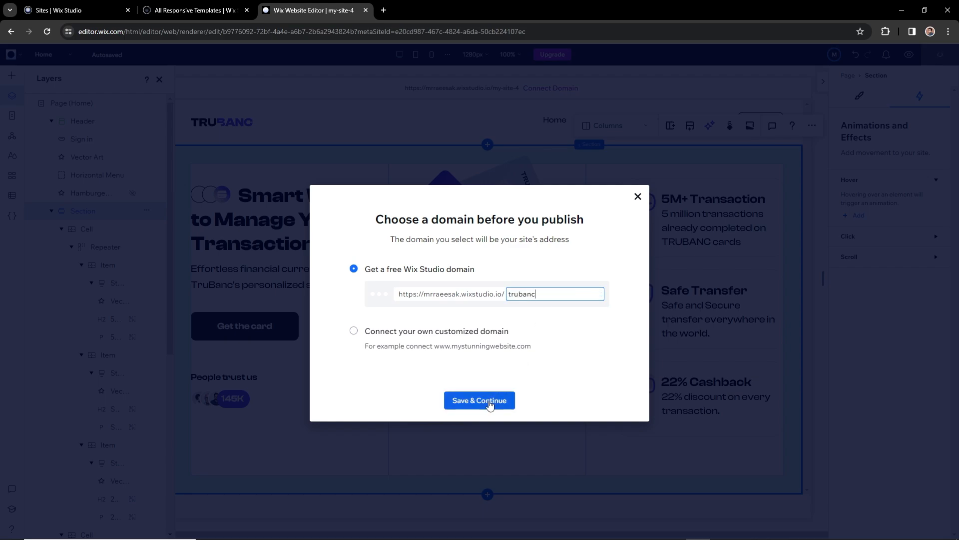
left_click(489, 401)
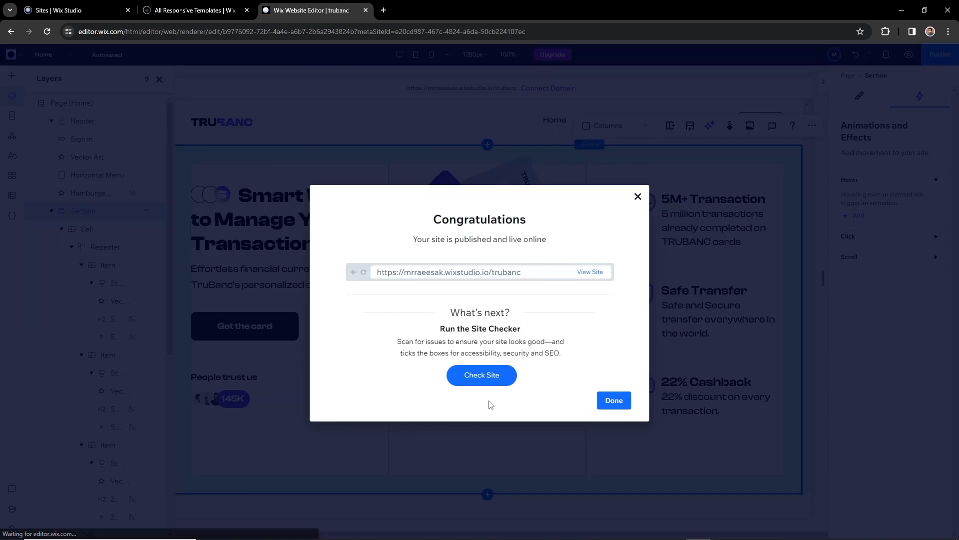
Open the live published site and look over the landing page and its card animations.
left_click(591, 273)
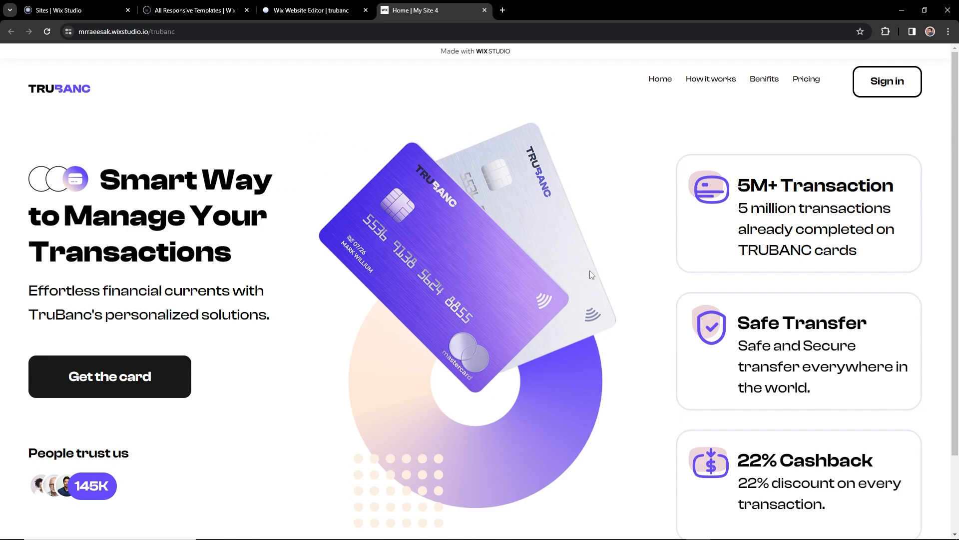
scroll(591, 274, "down", 2)
scroll(591, 273, "up", 2)
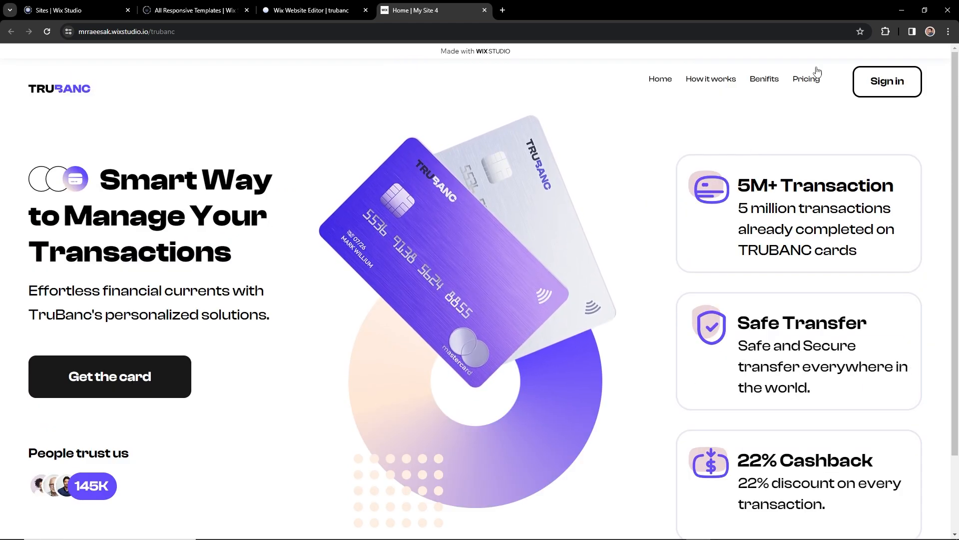
Resize the browser window between mobile and desktop widths to check the published page's responsive layout, and maximize it again.
left_click(918, 13)
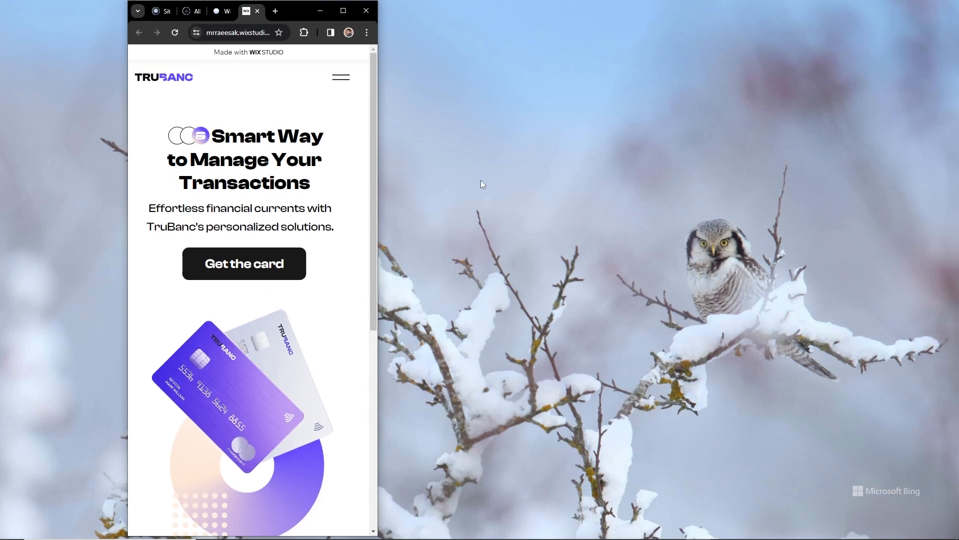
left_click_drag(376, 236, 924, 246)
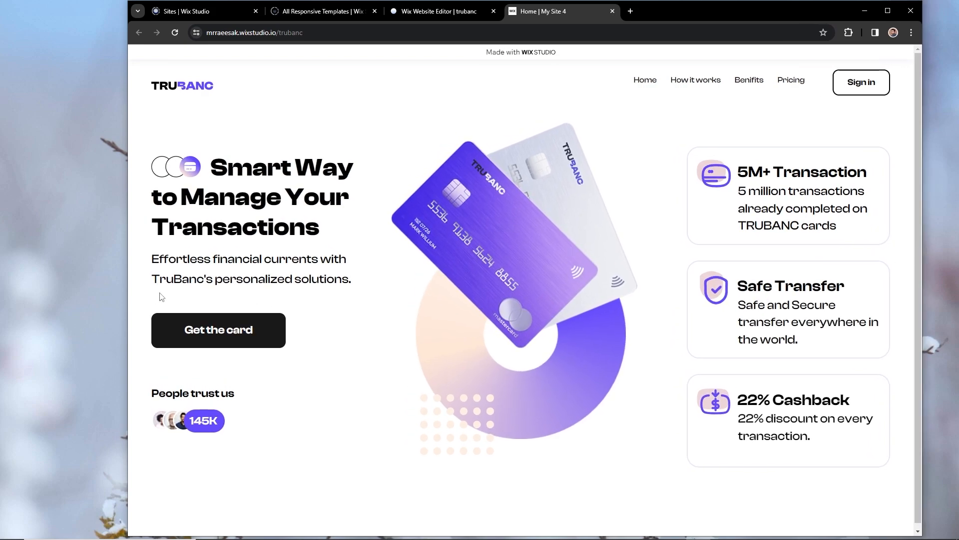
left_click_drag(127, 283, 22, 282)
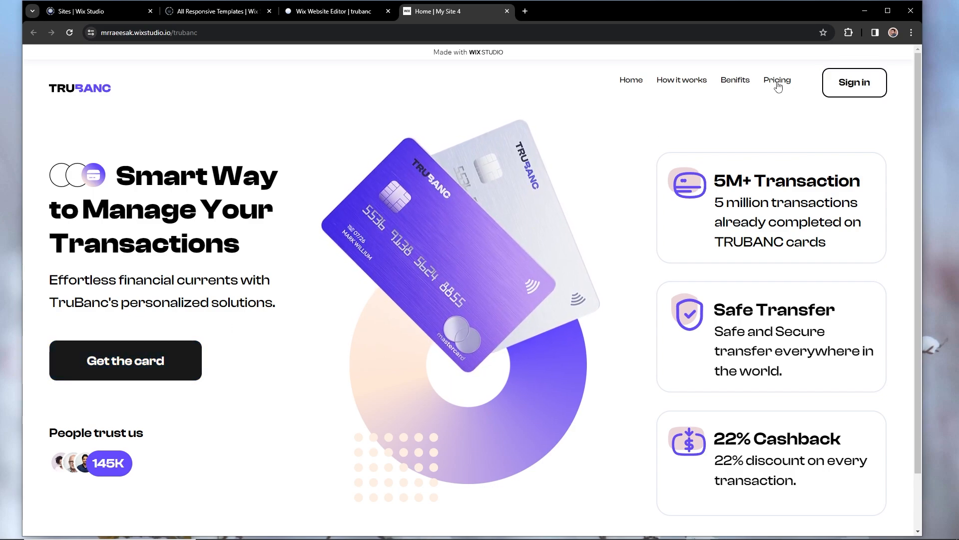
left_click(888, 10)
Return to the site editor and set the hover background of the "Get the card" button to purple #654BFD.
left_click(319, 5)
left_click(638, 195)
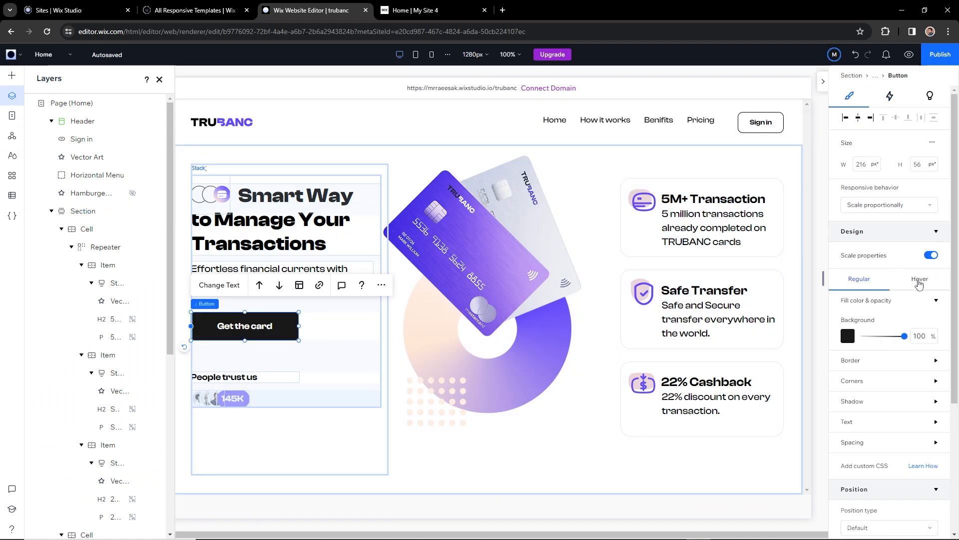
left_click(919, 280)
left_click(850, 337)
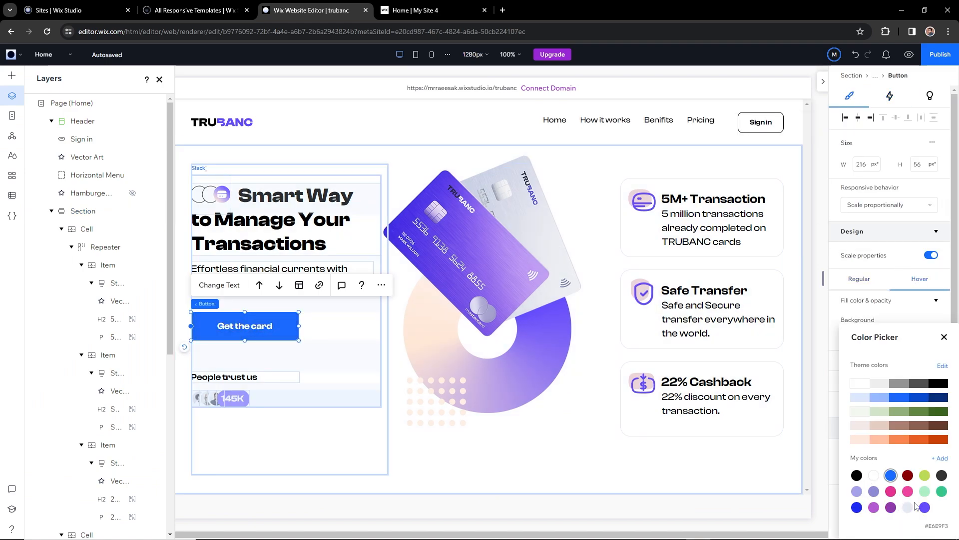
Set the hover background of the header's "Sign in" button to purple #654BFD and preview the page.
left_click(767, 121)
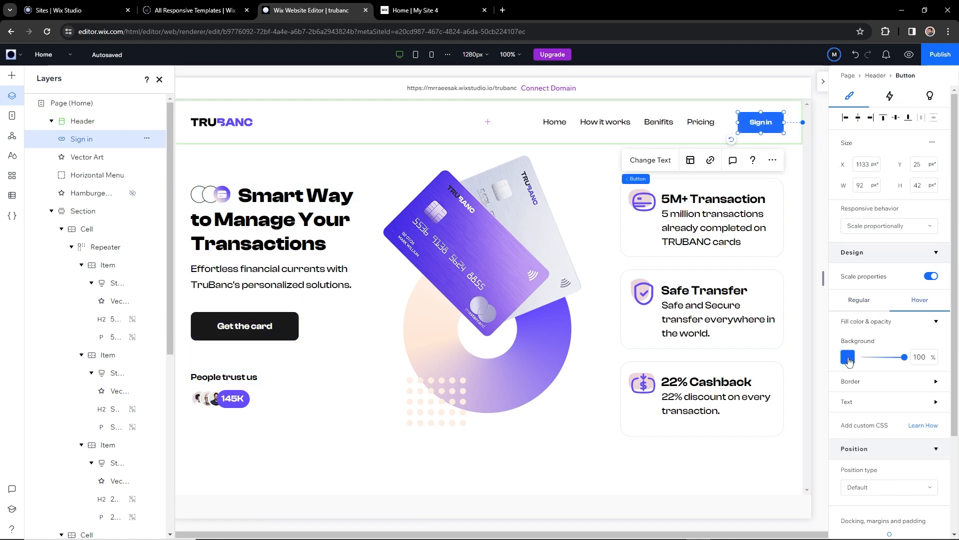
left_click(847, 357)
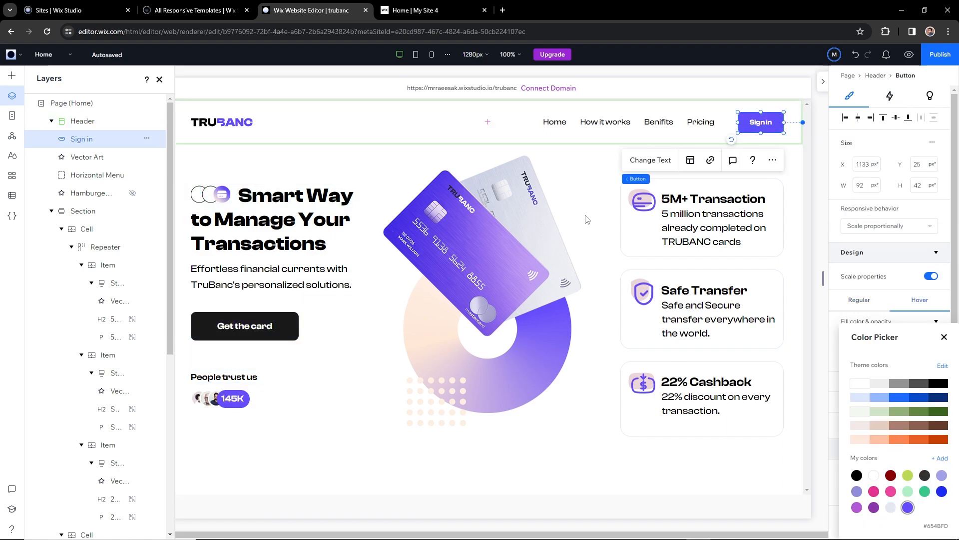
left_click(908, 54)
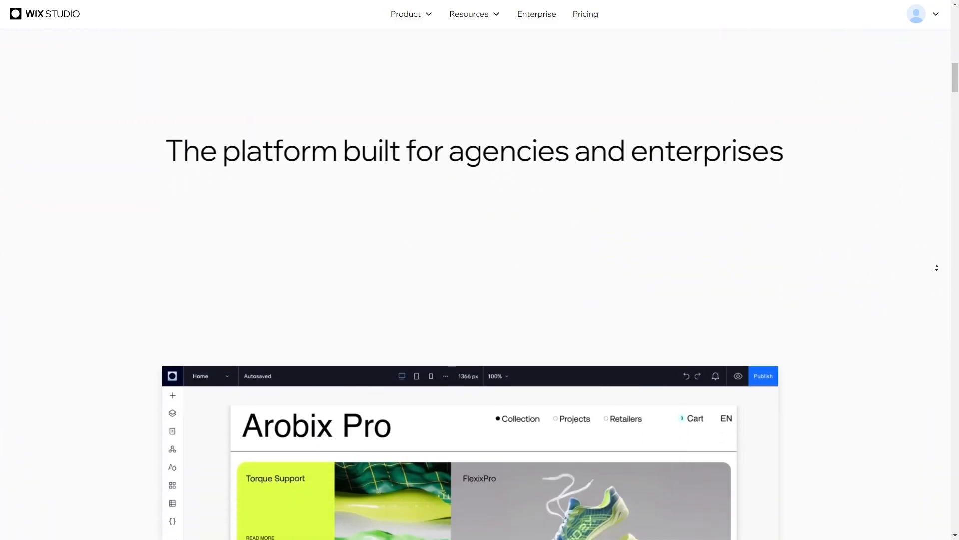
Look through the Wix Studio website's feature sections on design, animations, AI responsiveness, applications, coding and business solutions.
scroll(937, 269, "down", 3)
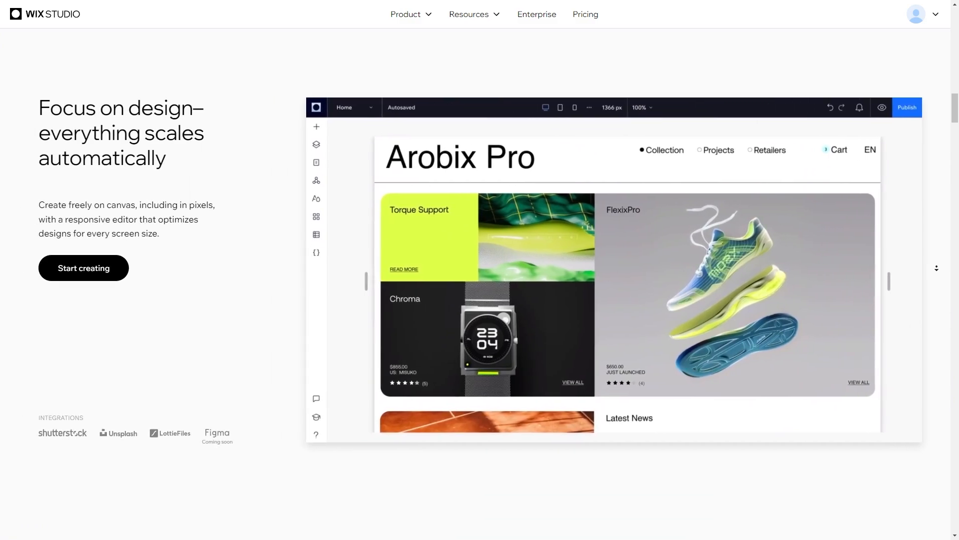
scroll(936, 269, "down", 10)
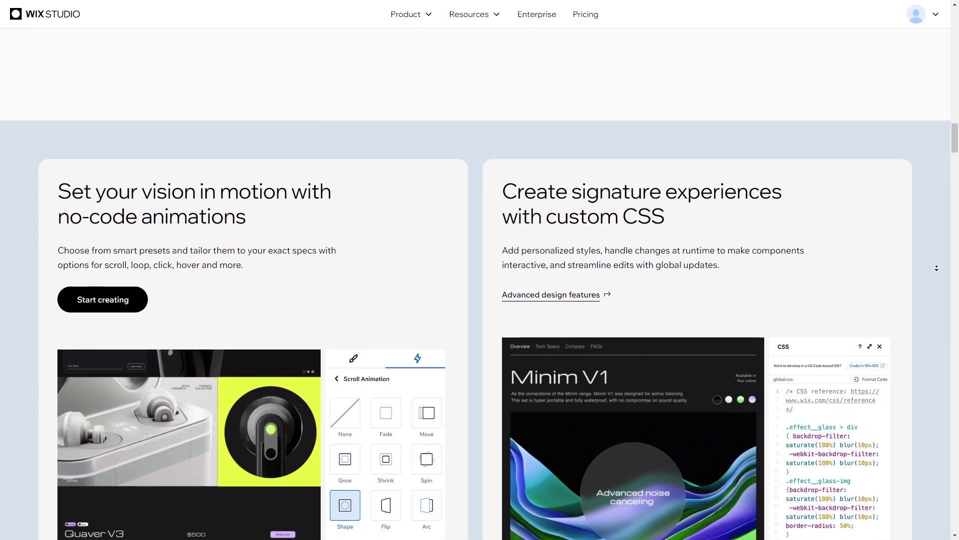
scroll(936, 268, "down", 10)
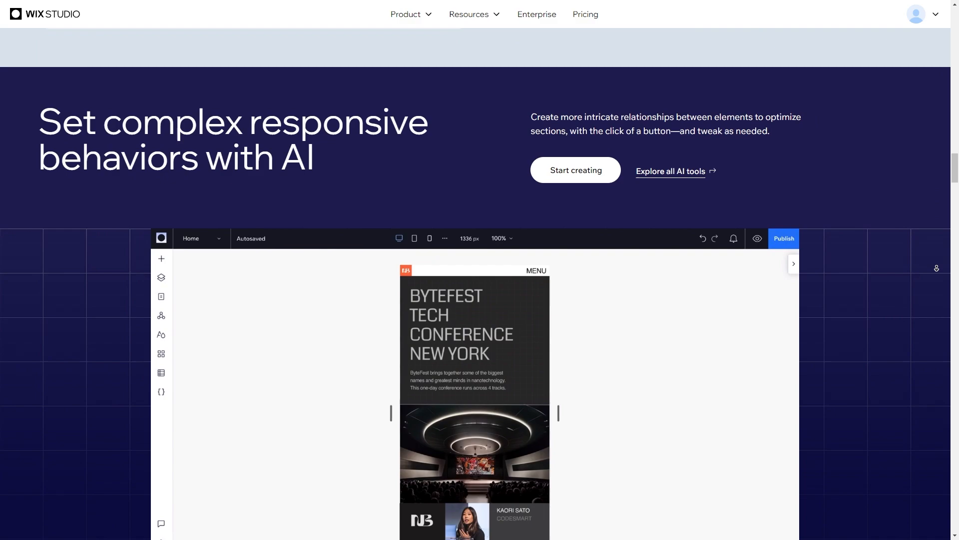
scroll(936, 268, "down", 10)
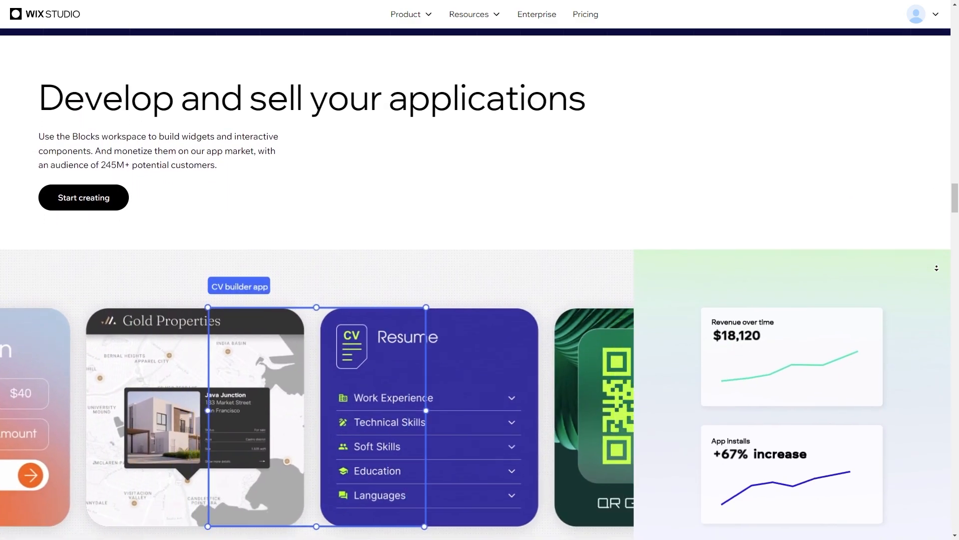
scroll(937, 268, "down", 9)
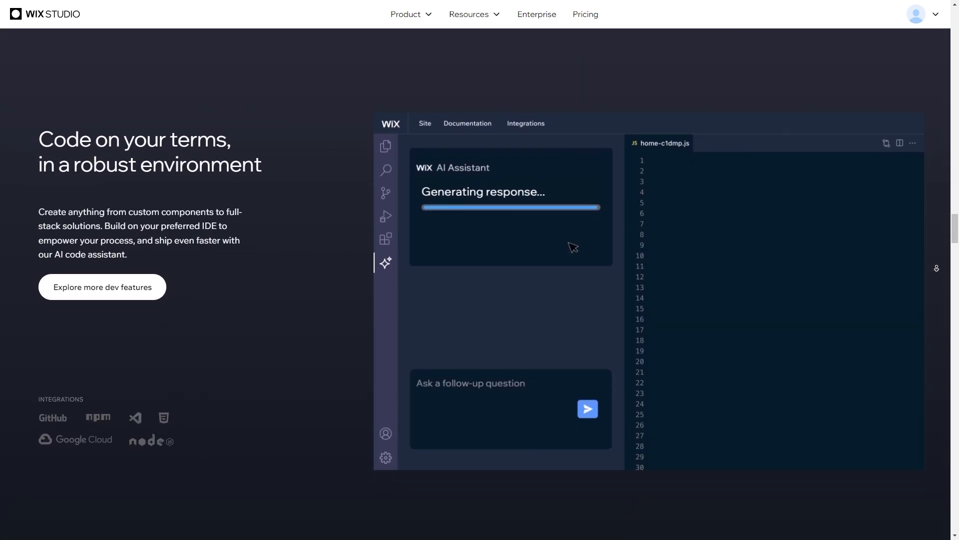
scroll(937, 268, "down", 8)
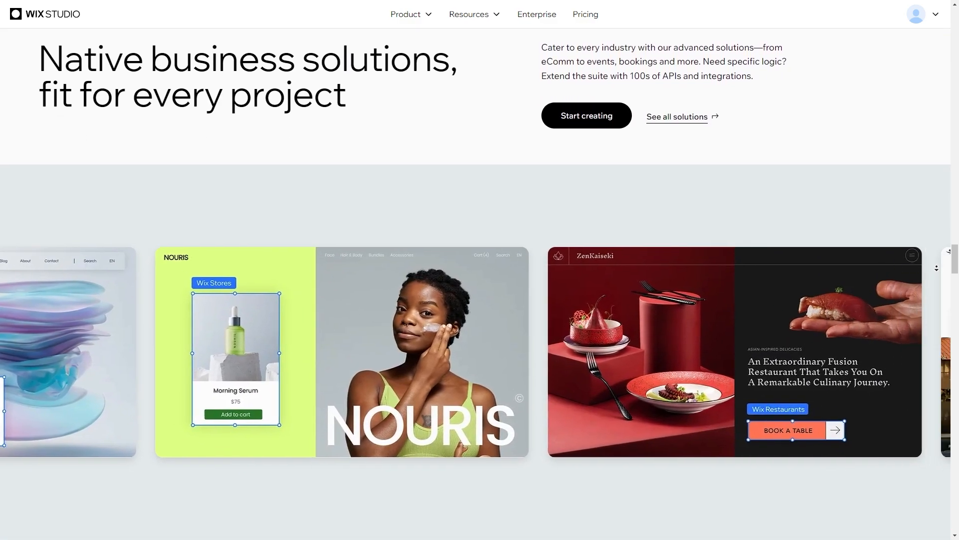